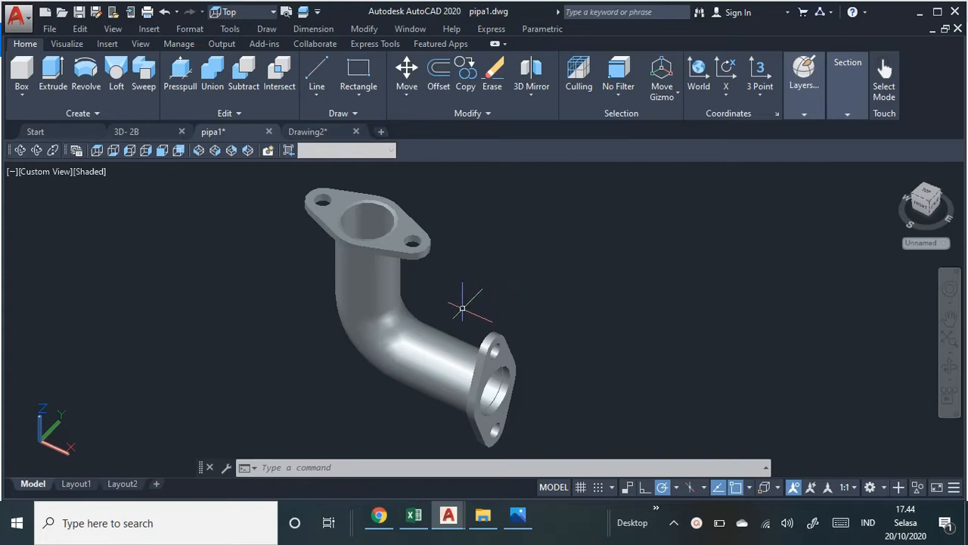
Orbit the finished flanged pipe elbow and examine the dimensioned reference drawing 8. 3D PIPA 4A.jpeg.
{"action": "left_click", "coordinate": [21, 150]}
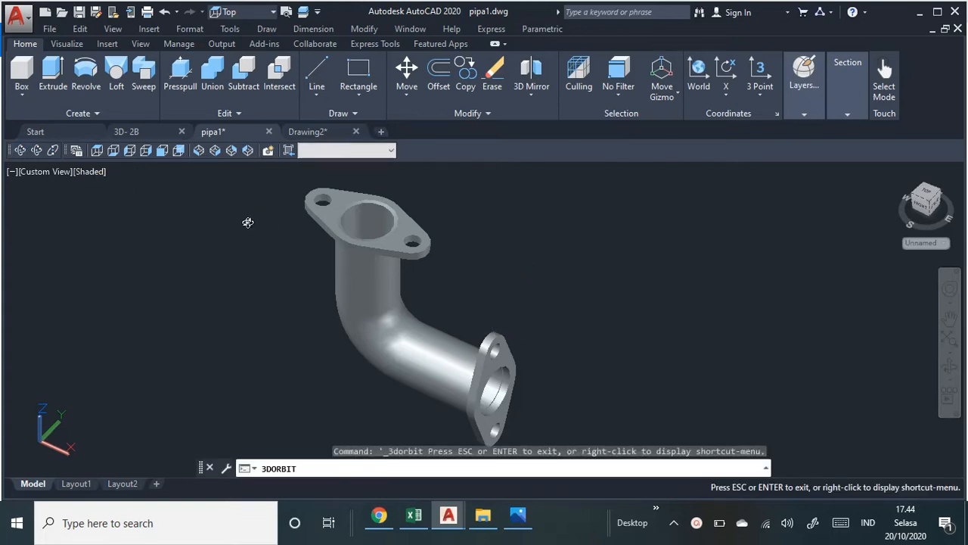
{"action": "left_click_drag", "start_coordinate": [248, 219], "coordinate": [537, 371]}
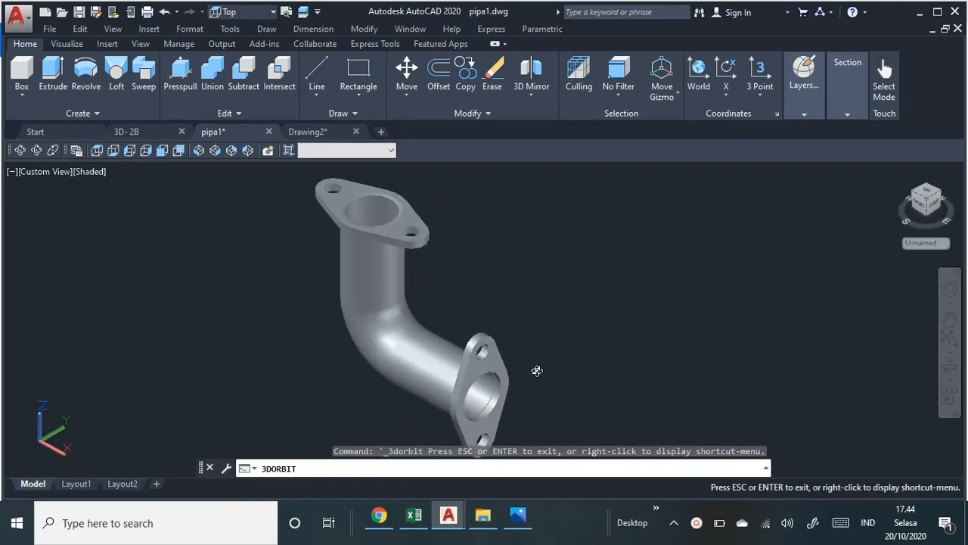
{"action": "left_click", "coordinate": [527, 517]}
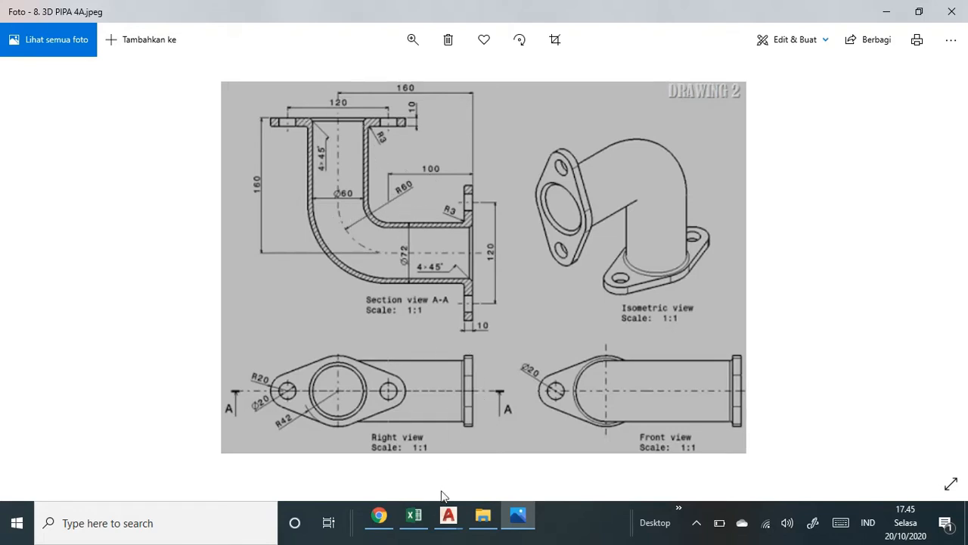
{"action": "mouse_move", "coordinate": [454, 526]}
{"action": "left_click", "coordinate": [557, 481]}
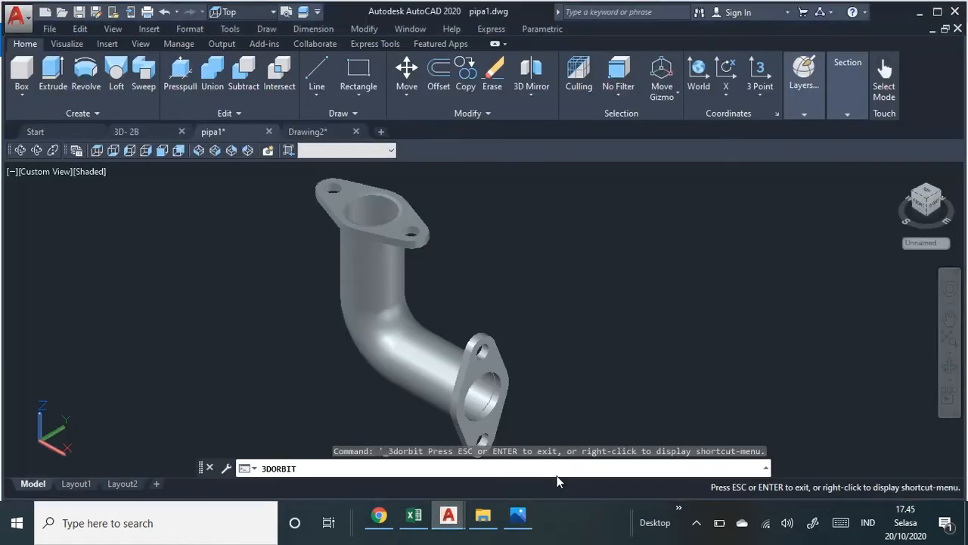
Switch to Drawing2, set the view to Front and the visual style to 2D Wireframe.
{"action": "left_click", "coordinate": [321, 133]}
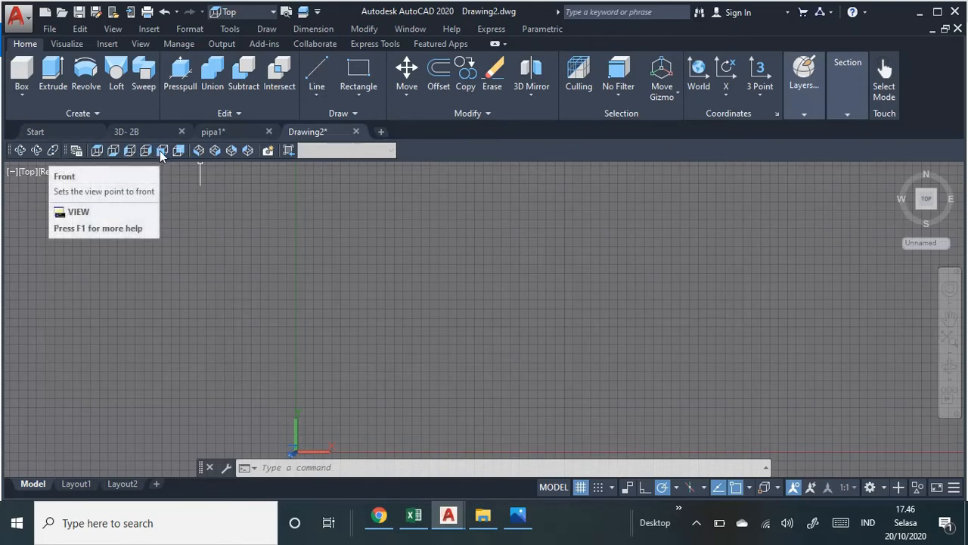
{"action": "left_click", "coordinate": [141, 45]}
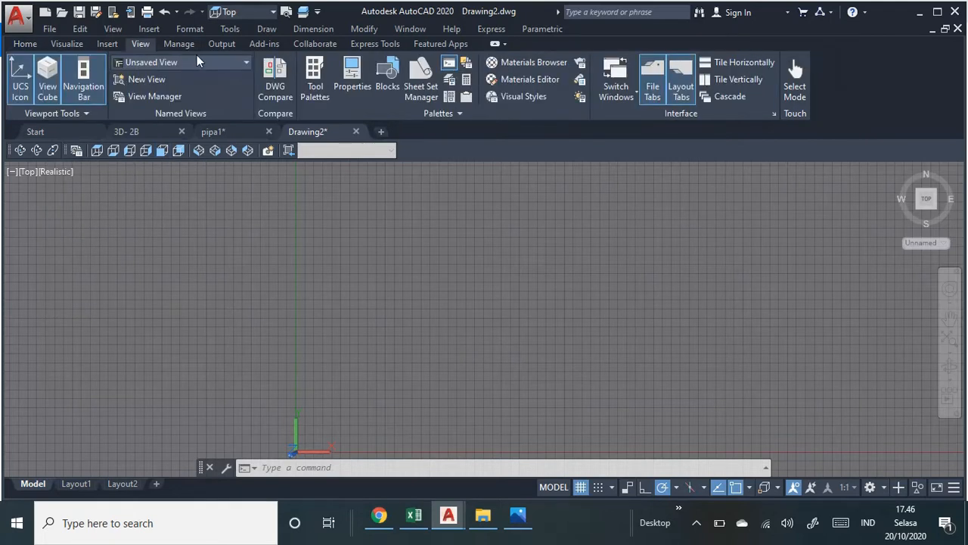
{"action": "left_click", "coordinate": [244, 62]}
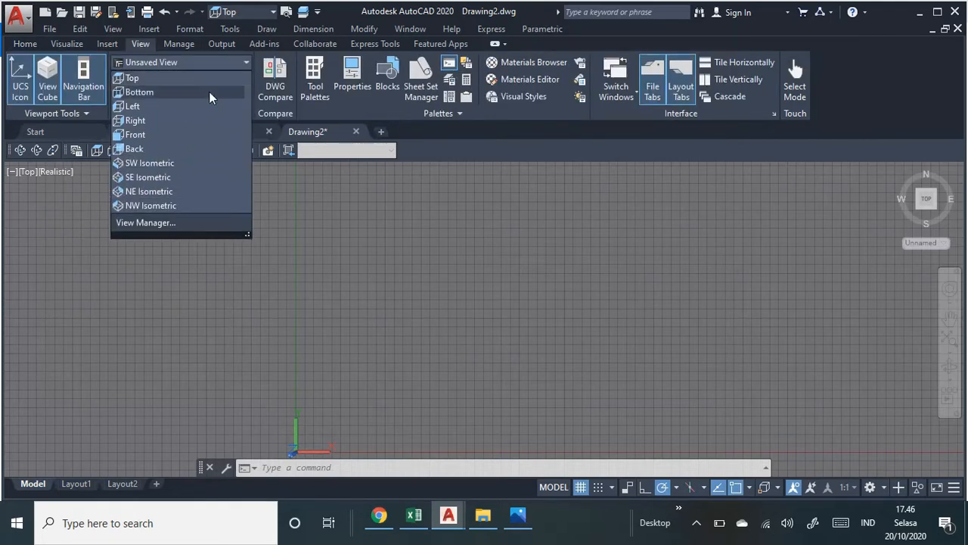
{"action": "left_click", "coordinate": [197, 135]}
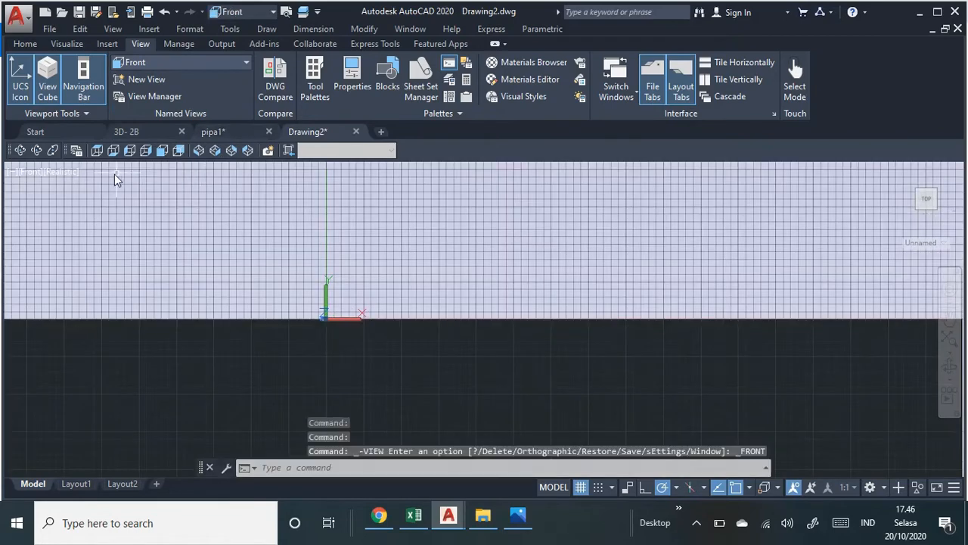
{"action": "left_click", "coordinate": [61, 174]}
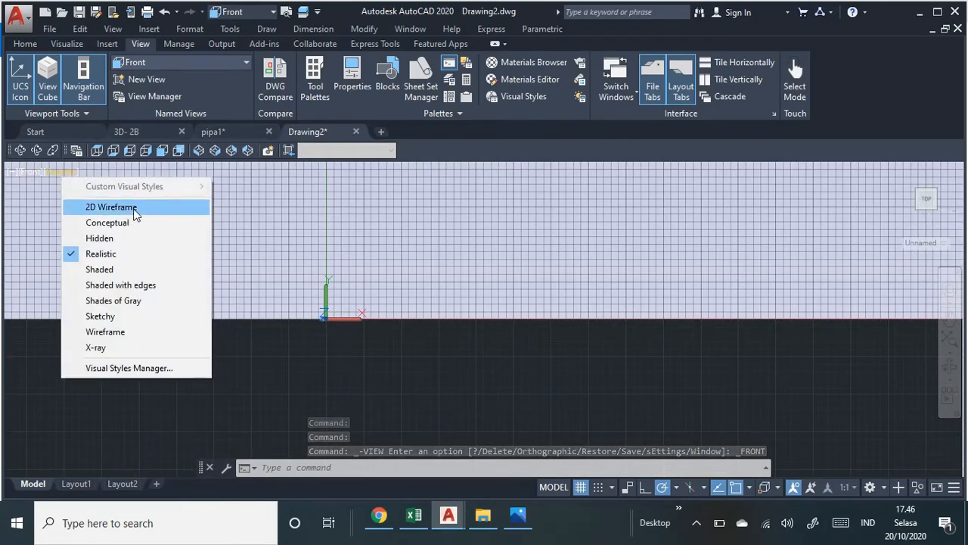
{"action": "left_click", "coordinate": [111, 207]}
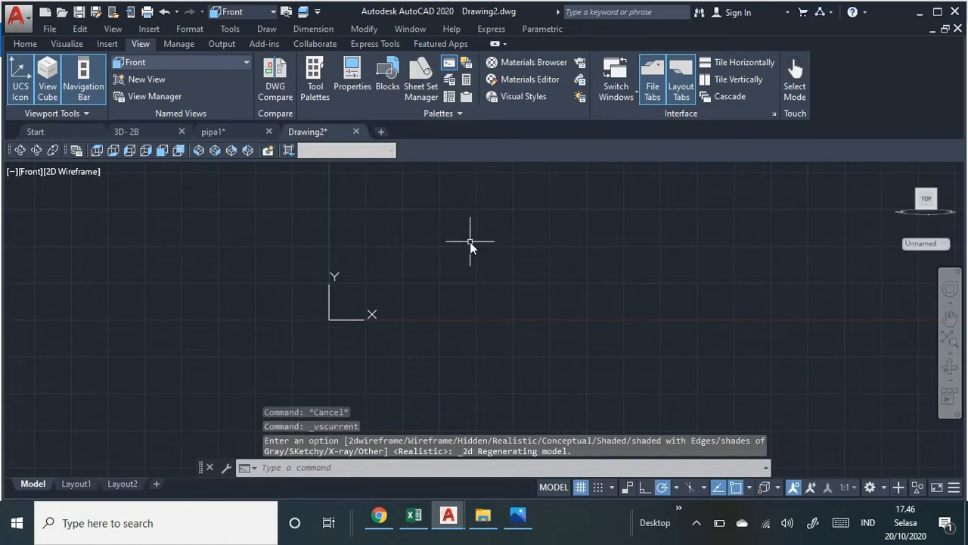
Set the drawing units' length precision to 0.
{"action": "left_click", "coordinate": [190, 29]}
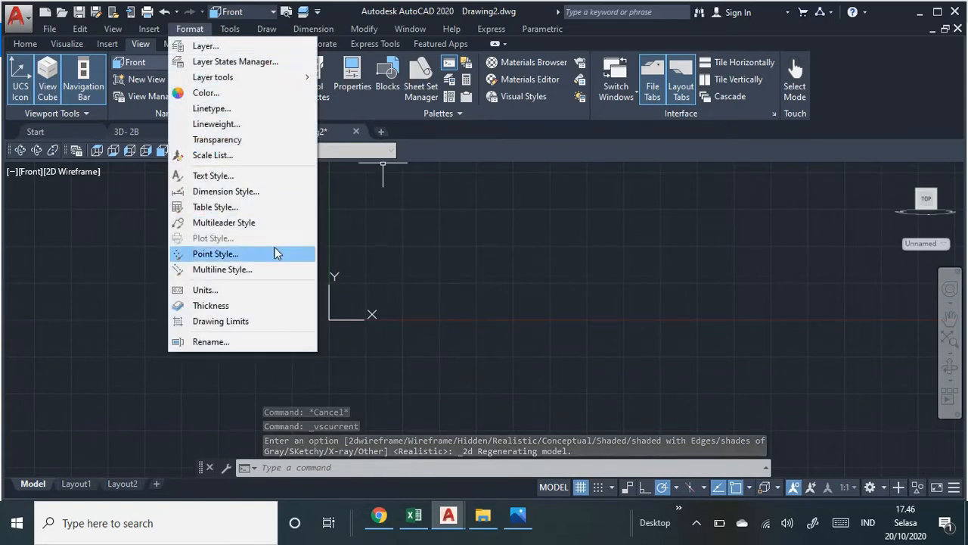
{"action": "left_click", "coordinate": [254, 290]}
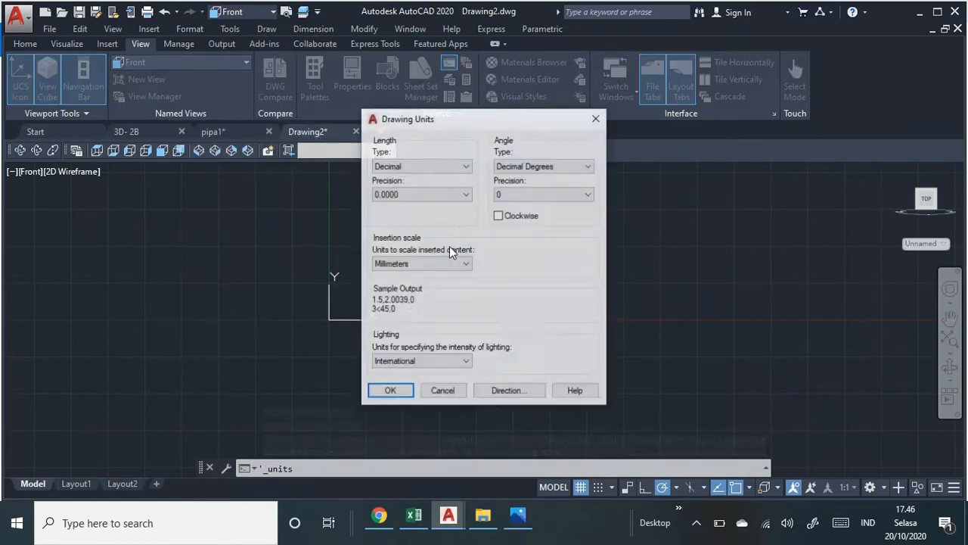
{"action": "left_click", "coordinate": [466, 195]}
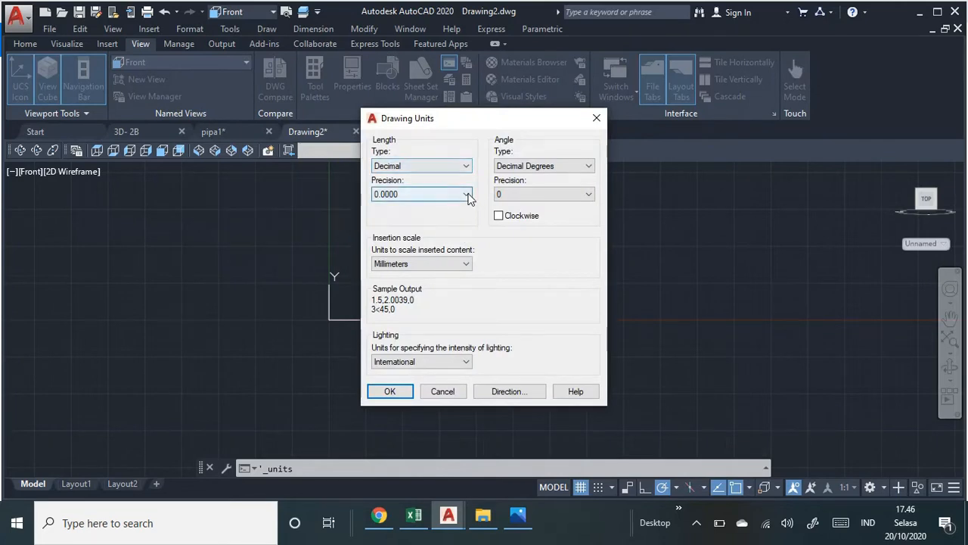
{"action": "left_click", "coordinate": [408, 209]}
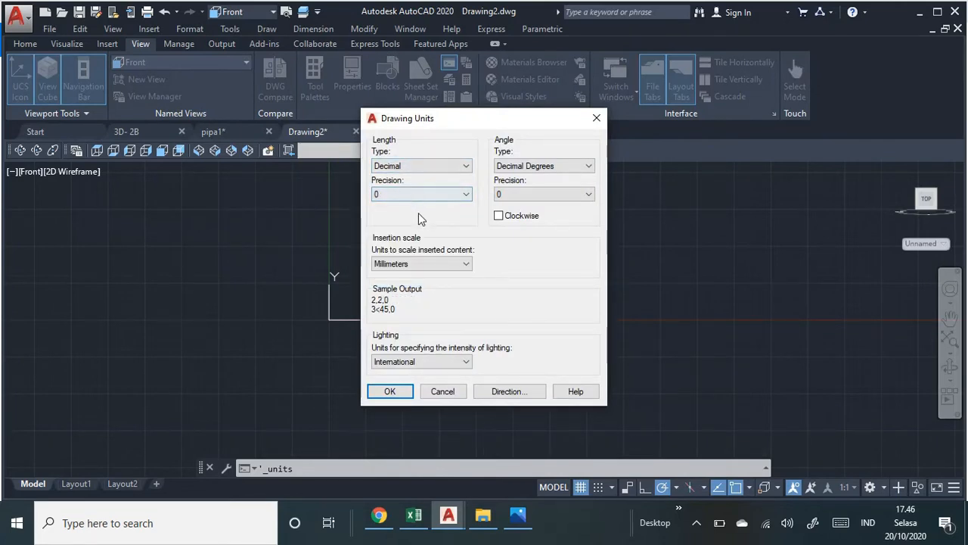
{"action": "left_click", "coordinate": [395, 391]}
Modify the ISO-25 dimension style so that dimension lines and extension lines both have a 0.20 mm lineweight.
{"action": "left_click", "coordinate": [190, 29]}
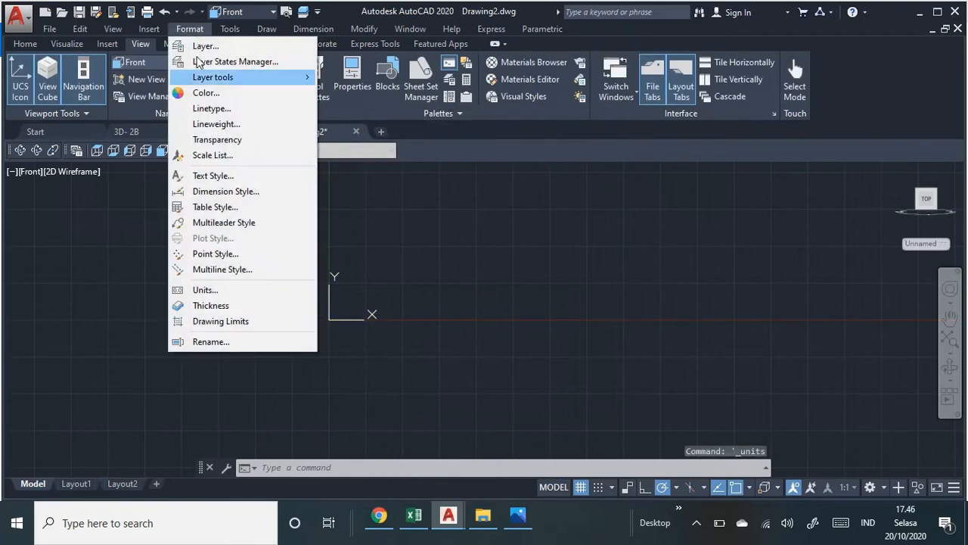
{"action": "left_click", "coordinate": [261, 192]}
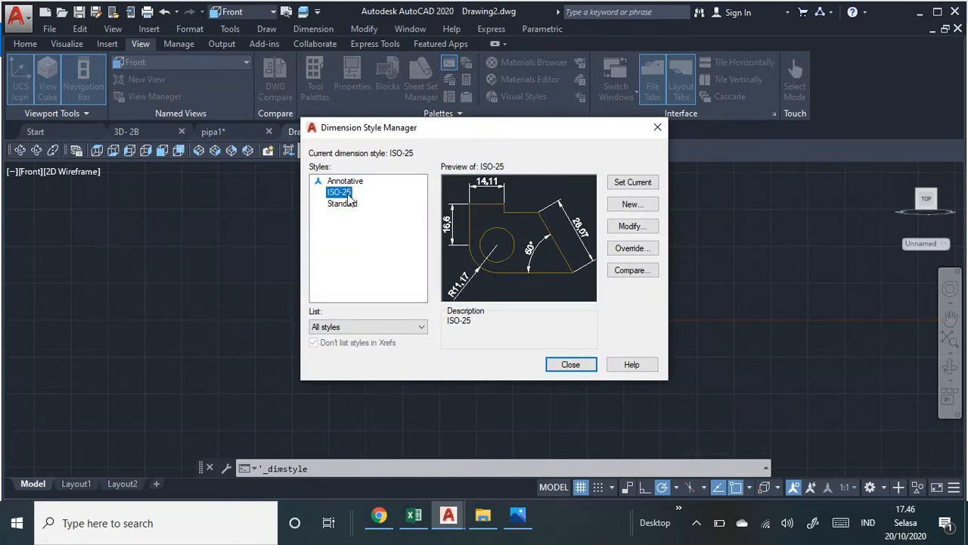
{"action": "left_click", "coordinate": [340, 193]}
{"action": "left_click", "coordinate": [367, 192]}
{"action": "left_click", "coordinate": [342, 192]}
{"action": "left_click", "coordinate": [396, 198]}
{"action": "left_click", "coordinate": [631, 226]}
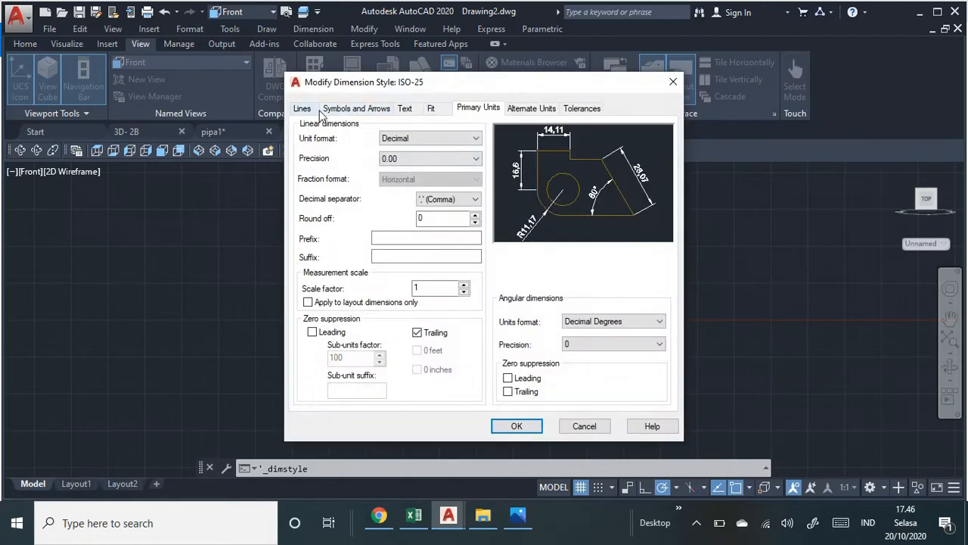
{"action": "left_click", "coordinate": [304, 108]}
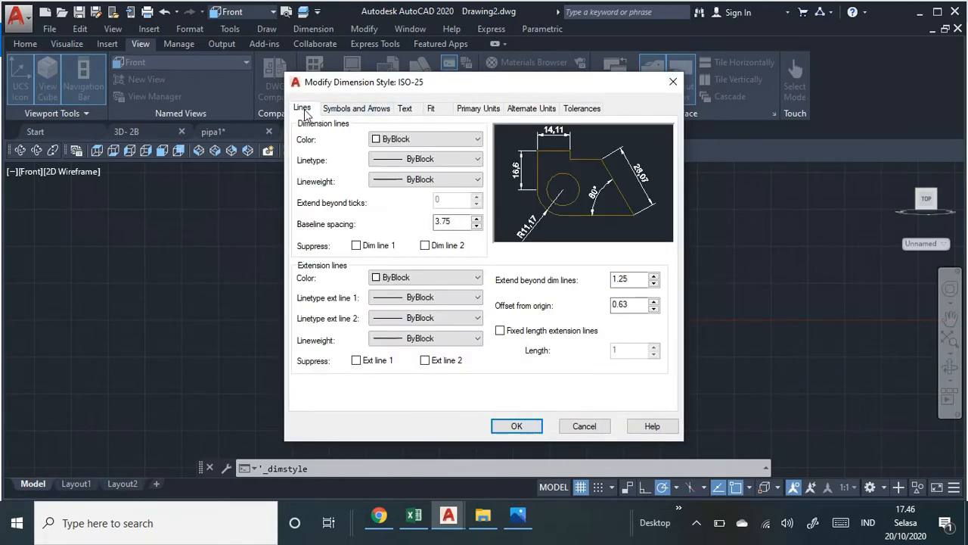
{"action": "left_click", "coordinate": [478, 179]}
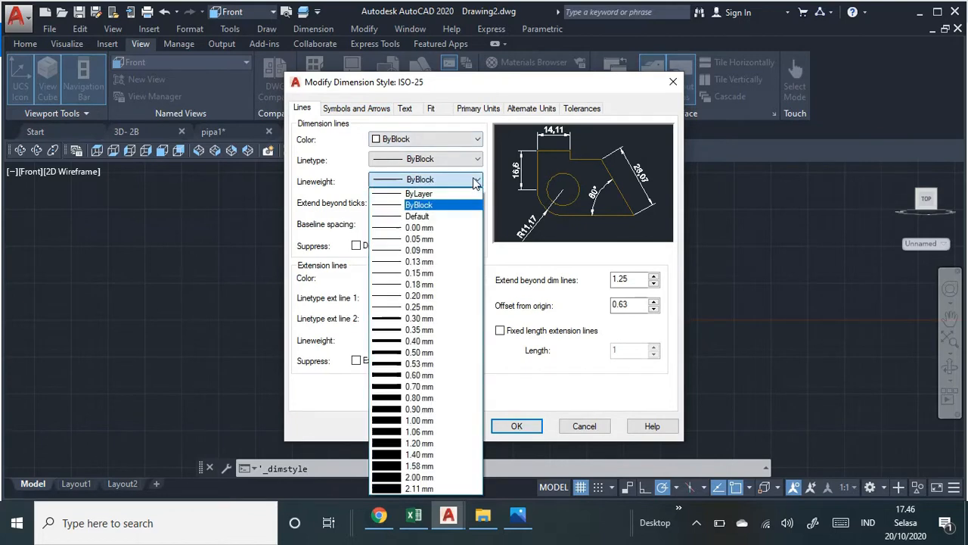
{"action": "left_click", "coordinate": [441, 296]}
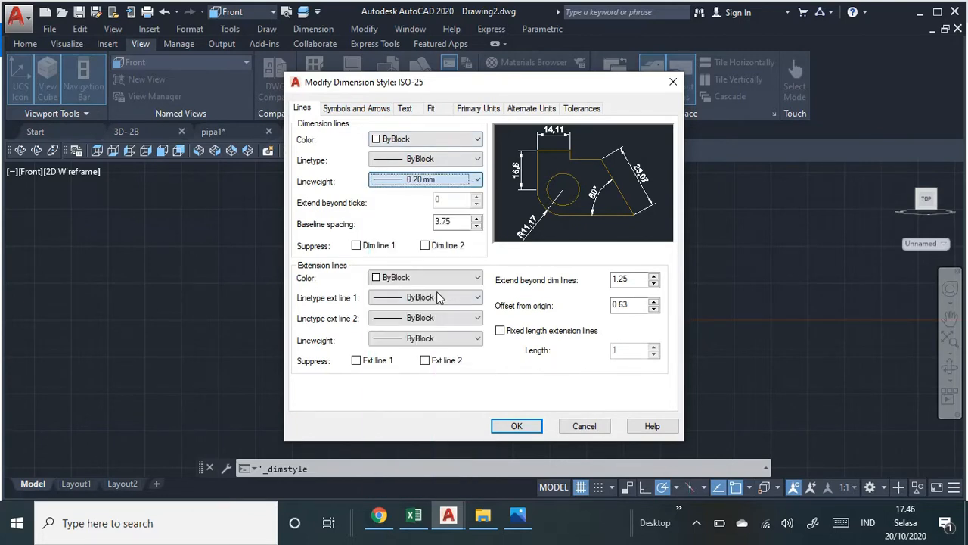
{"action": "left_click", "coordinate": [478, 338]}
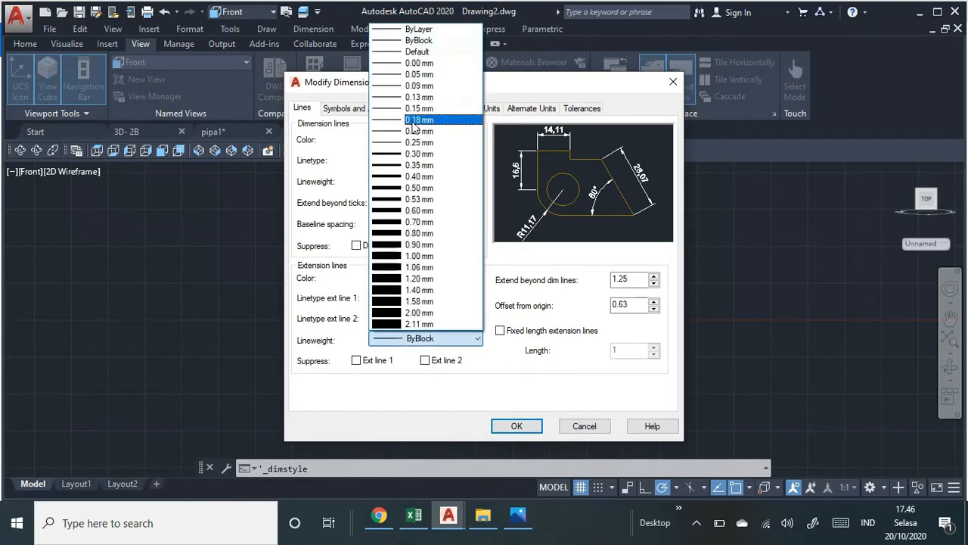
{"action": "left_click", "coordinate": [418, 131]}
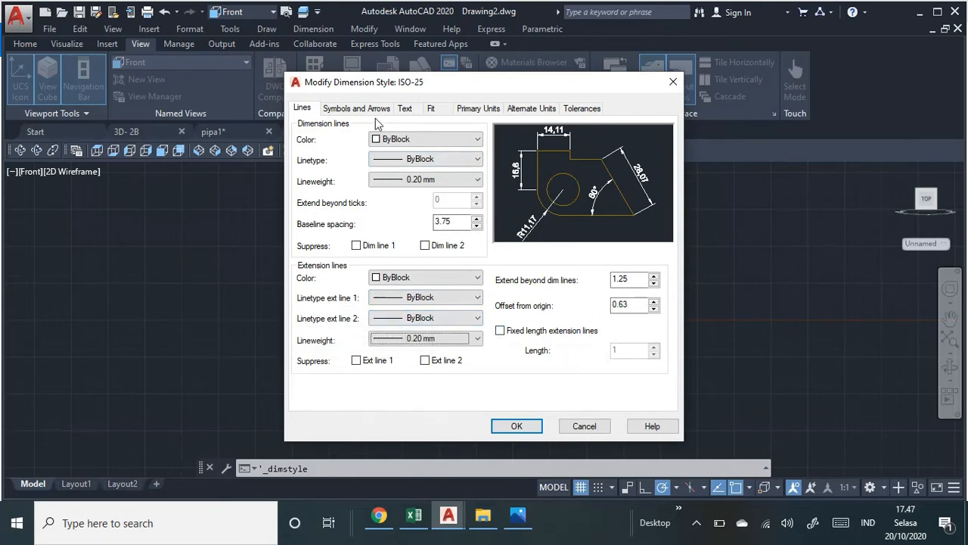
Choose the arc length symbol preceding the dimension text and set the dimension text height to 2.
{"action": "left_click", "coordinate": [366, 114]}
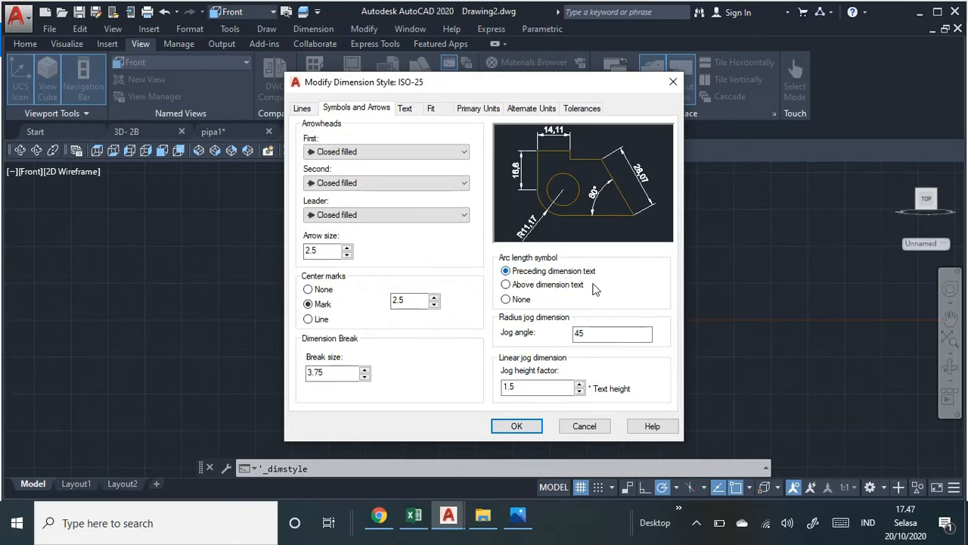
{"action": "left_click", "coordinate": [506, 272]}
{"action": "left_click", "coordinate": [406, 110]}
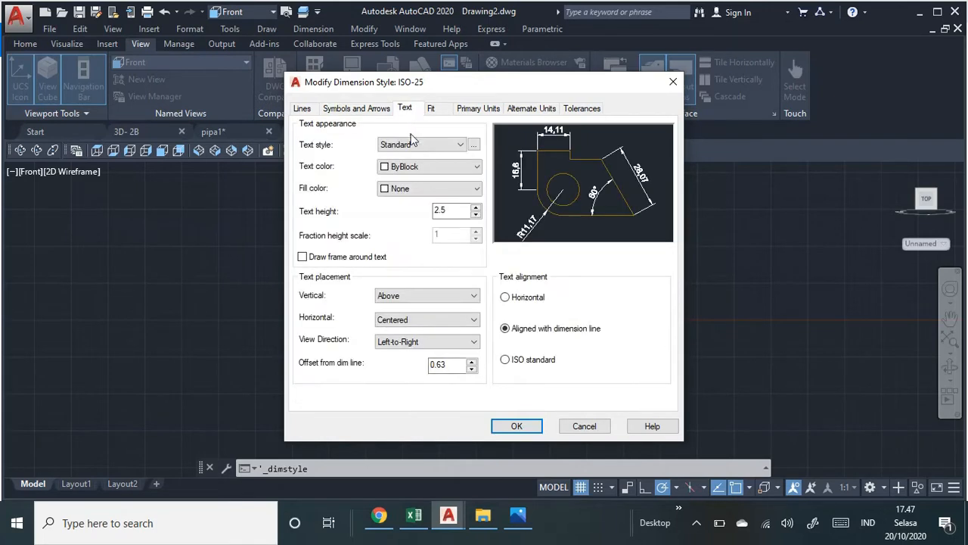
{"action": "left_click", "coordinate": [465, 211]}
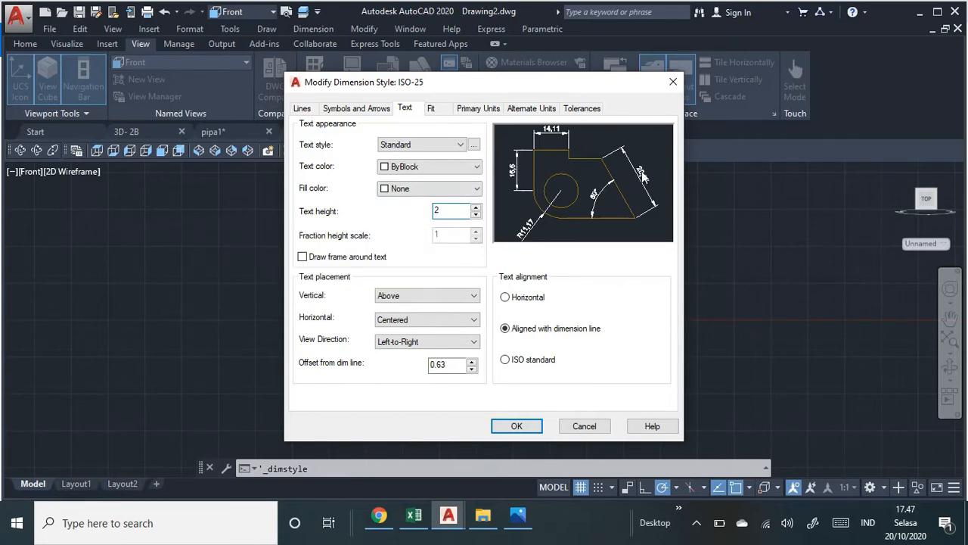
Try horizontal text alignment and centered vertical placement, restoring Aligned with dimension line and Above after each trial.
{"action": "left_click", "coordinate": [505, 297]}
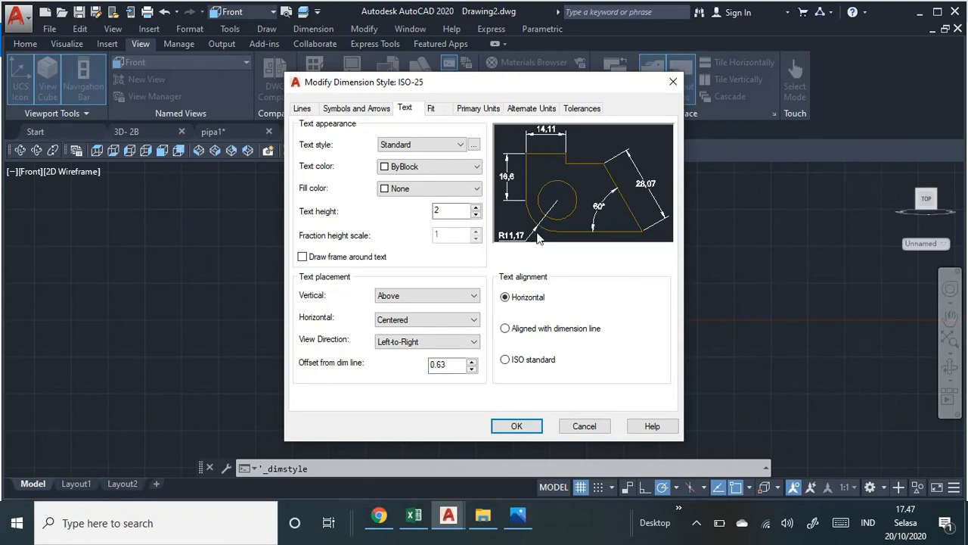
{"action": "left_click", "coordinate": [509, 334]}
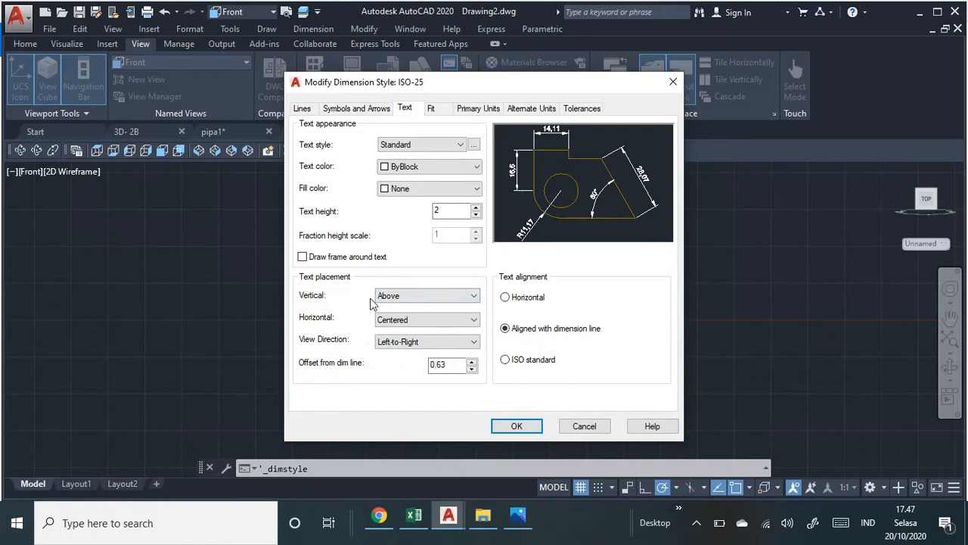
{"action": "left_click", "coordinate": [474, 297]}
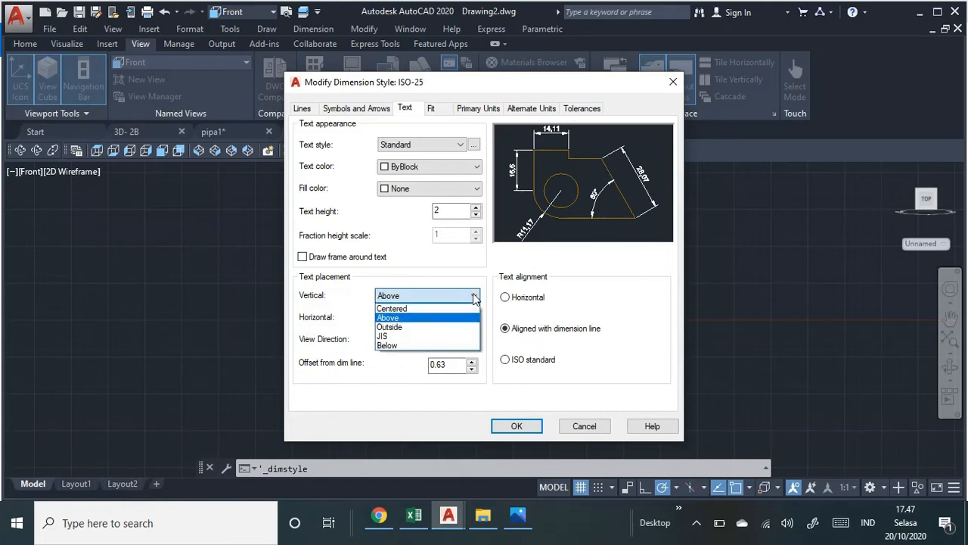
{"action": "left_click", "coordinate": [437, 309]}
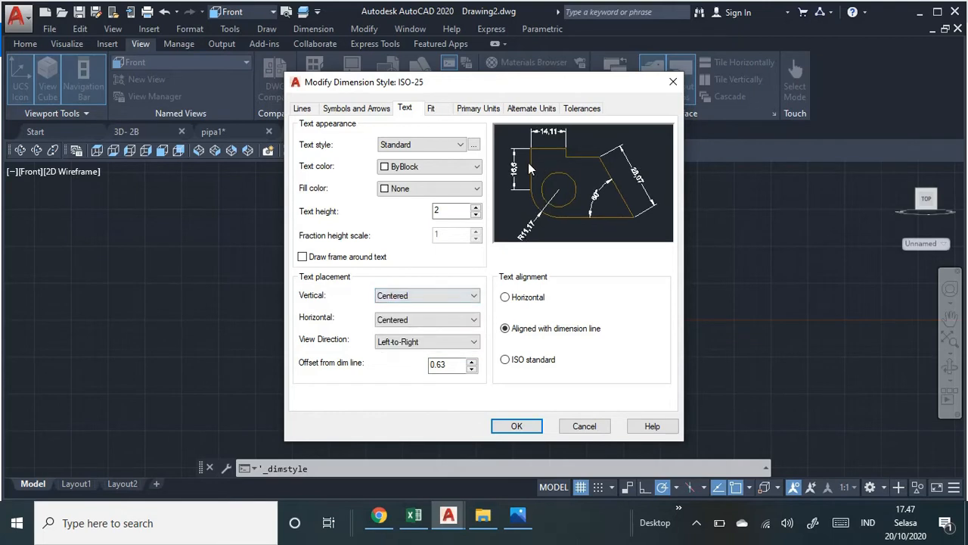
{"action": "left_click", "coordinate": [472, 295]}
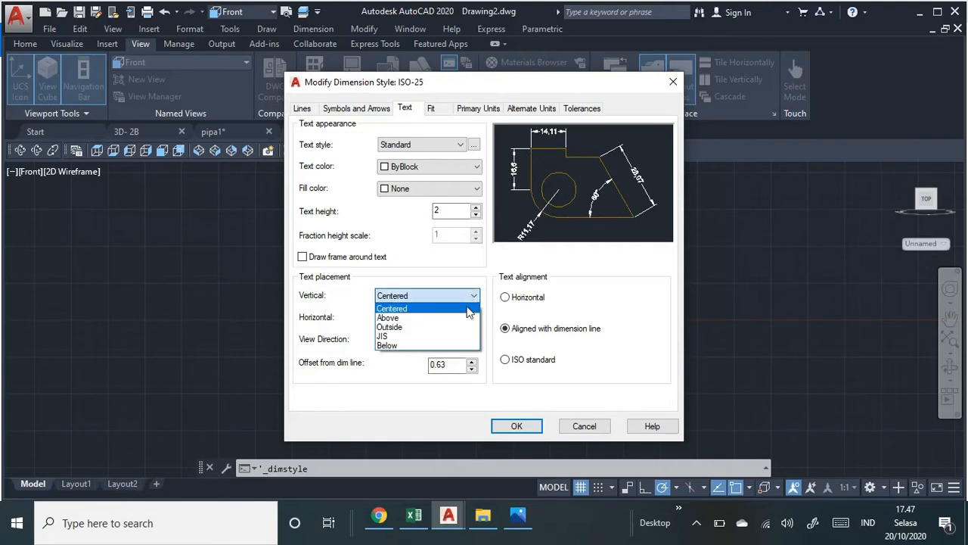
{"action": "left_click", "coordinate": [454, 317]}
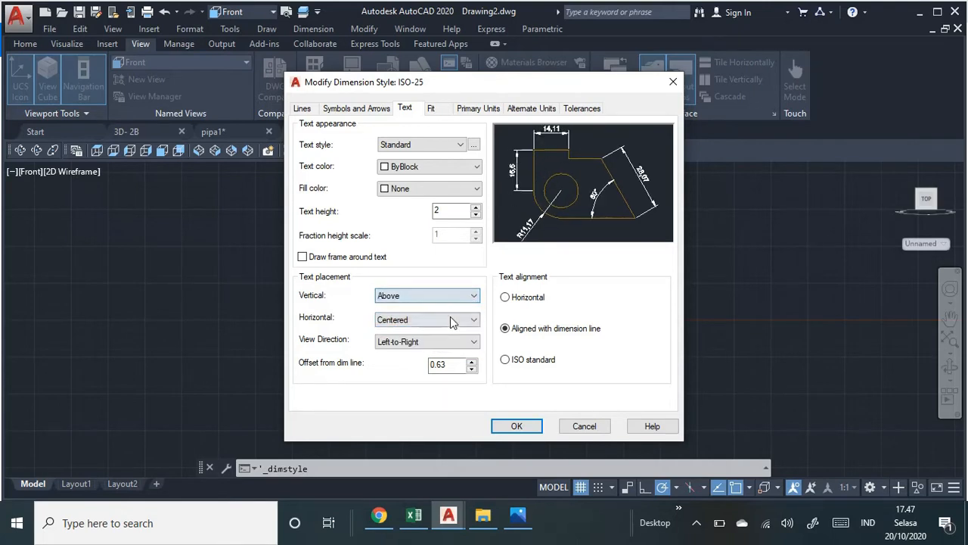
Set the linear dimension precision to 0 in the primary units and accept the ISO-25 style changes.
{"action": "left_click", "coordinate": [480, 110]}
{"action": "left_click", "coordinate": [474, 159]}
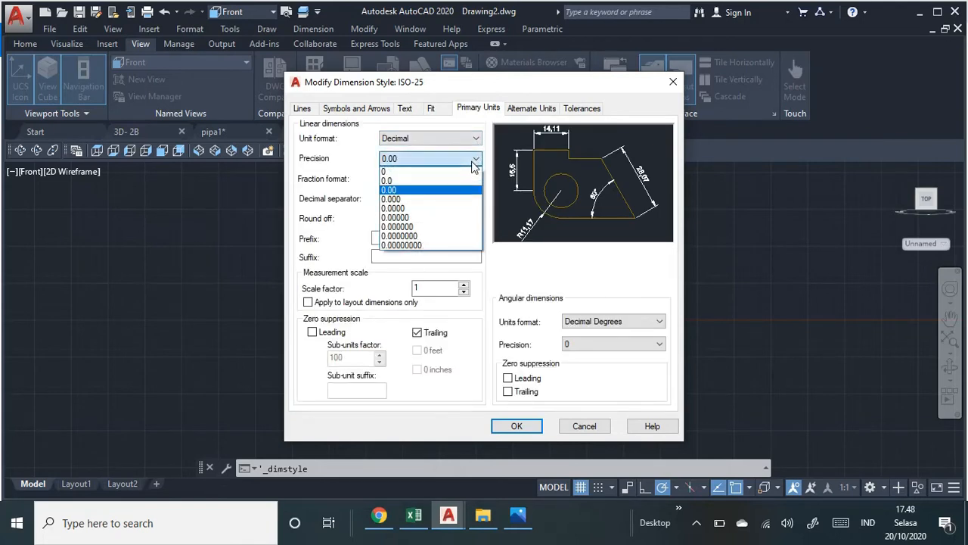
{"action": "left_click", "coordinate": [428, 172]}
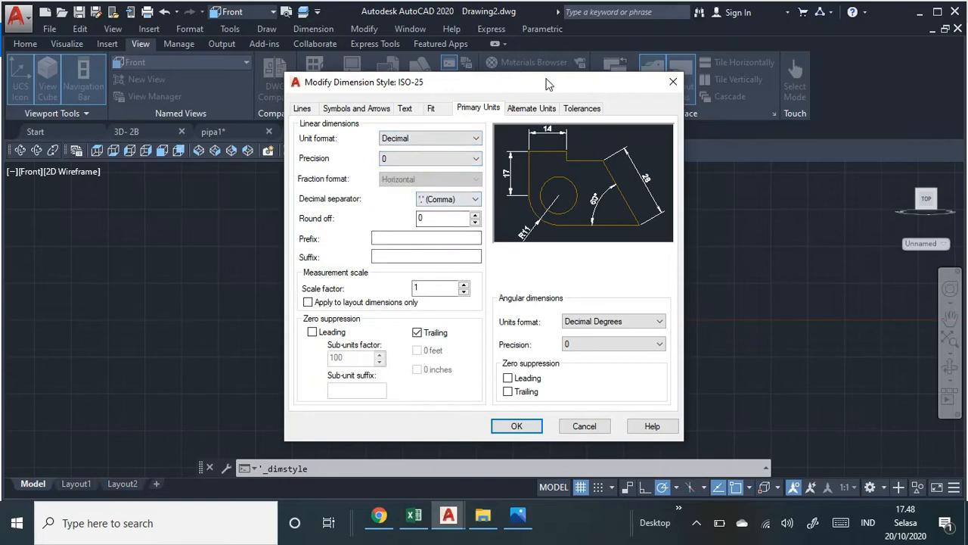
{"action": "left_click", "coordinate": [524, 429]}
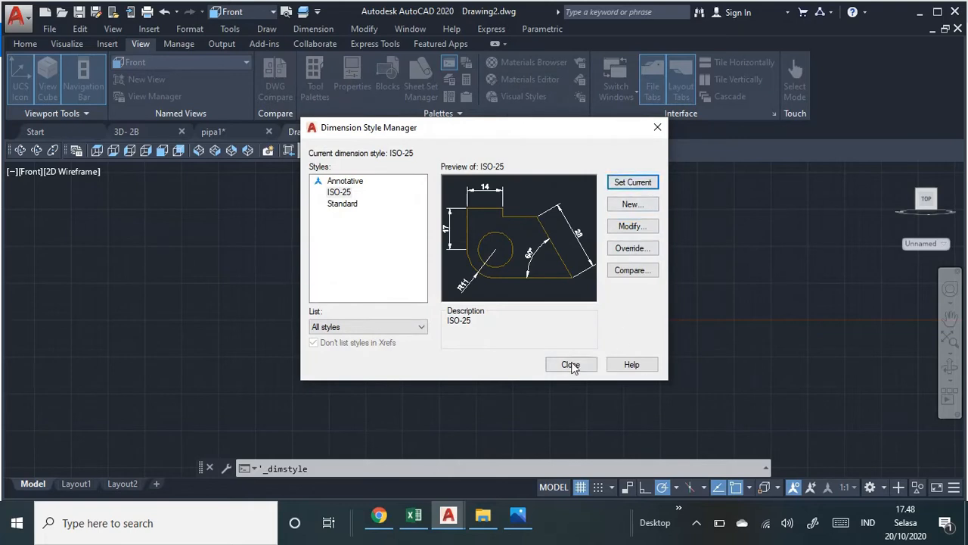
{"action": "left_click", "coordinate": [571, 365]}
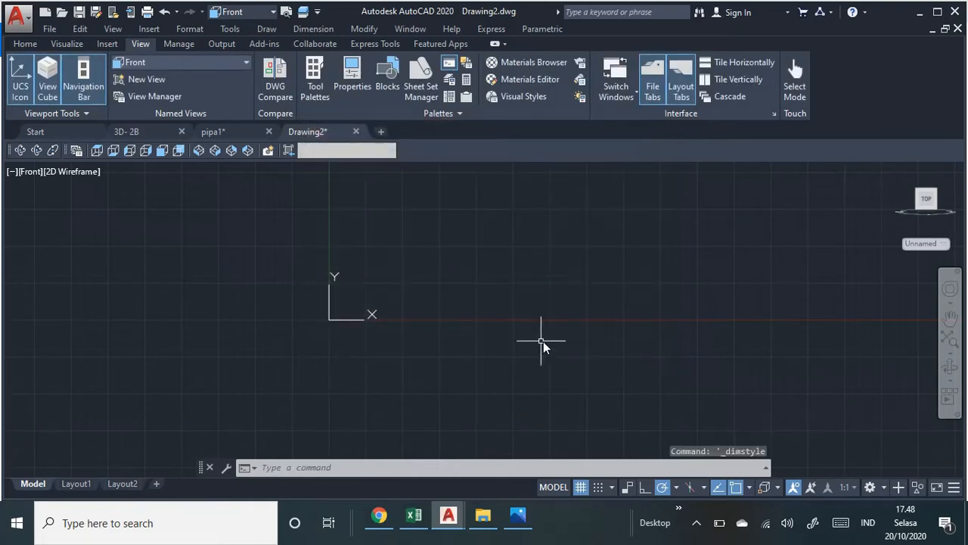
Turn off the grid display in the drawing area.
{"action": "left_click", "coordinate": [581, 487]}
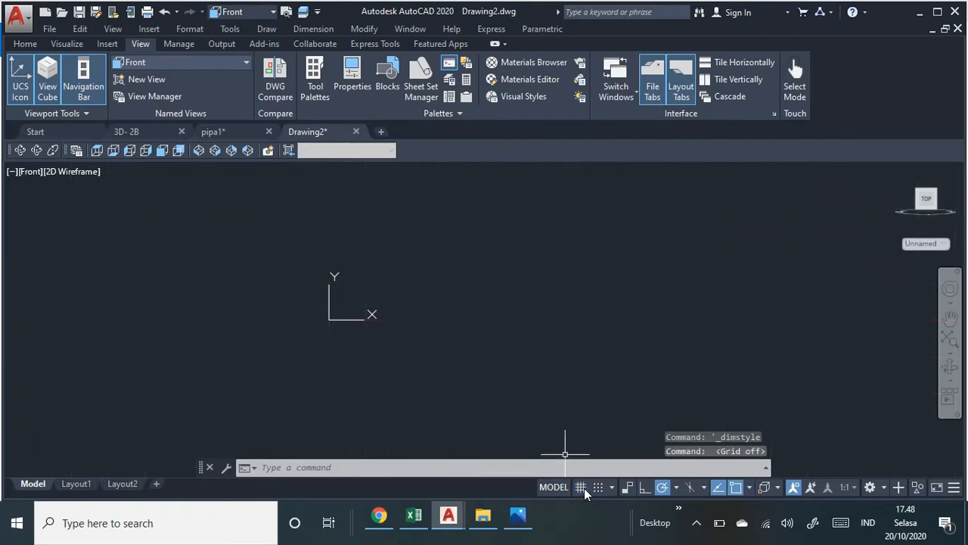
{"action": "mouse_move", "coordinate": [607, 302]}
{"action": "middle_mouse_down"}
{"action": "mouse_move", "coordinate": [512, 370]}
{"action": "mouse_move", "coordinate": [501, 365]}
{"action": "middle_mouse_up"}
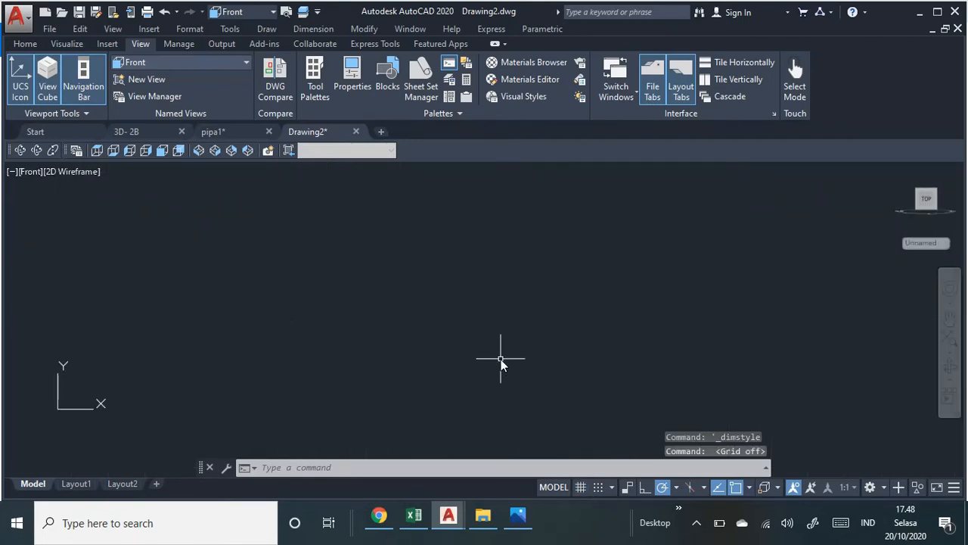
{"action": "middle_click_drag", "start_coordinate": [352, 320], "coordinate": [436, 314]}
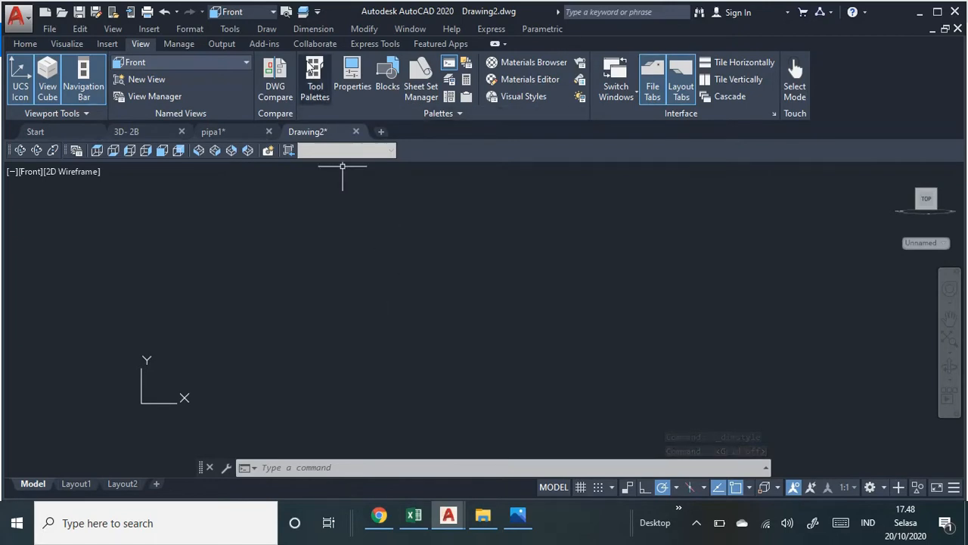
Draw a rectangle 160 long and 160 wide to the upper right of the origin, using the Dimensions option.
{"action": "left_click", "coordinate": [266, 29]}
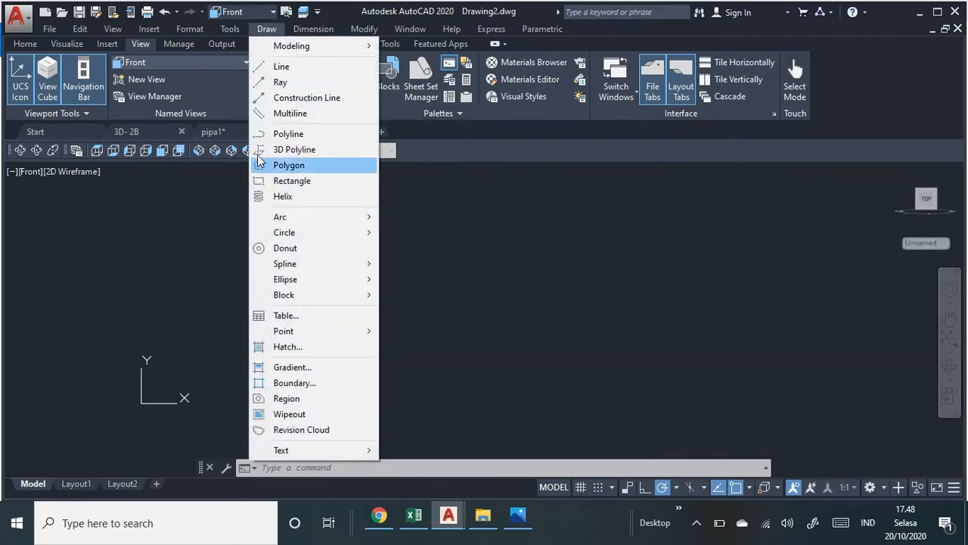
{"action": "left_click", "coordinate": [325, 183]}
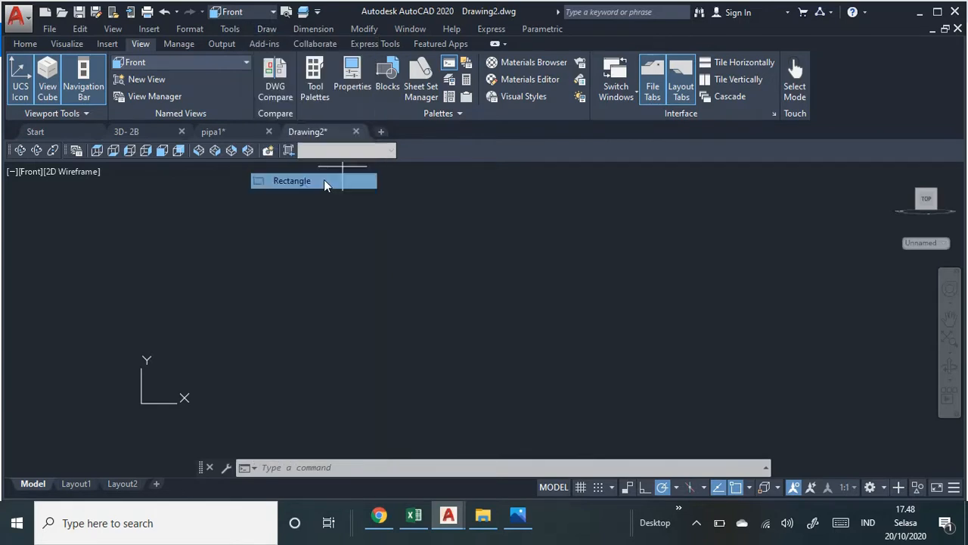
{"action": "left_click", "coordinate": [29, 47]}
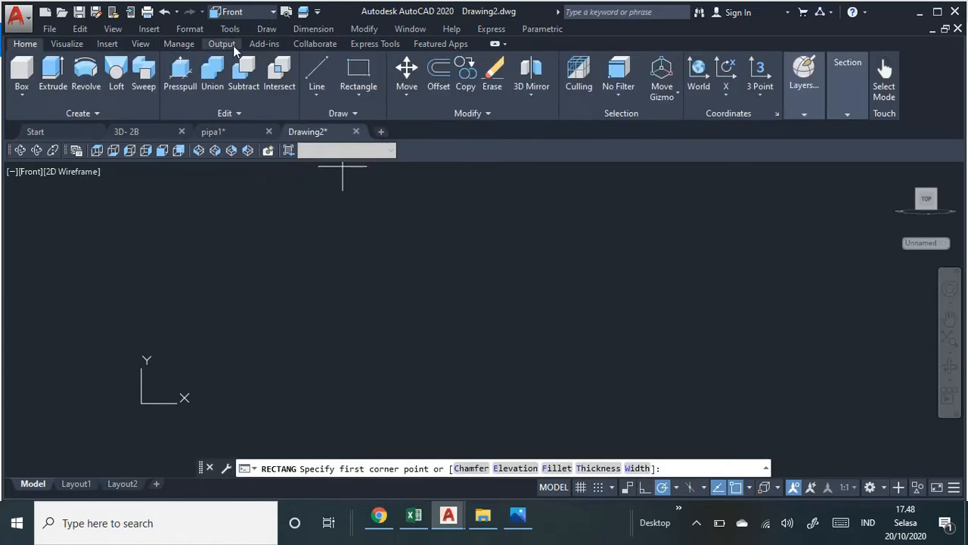
{"action": "left_click", "coordinate": [369, 97]}
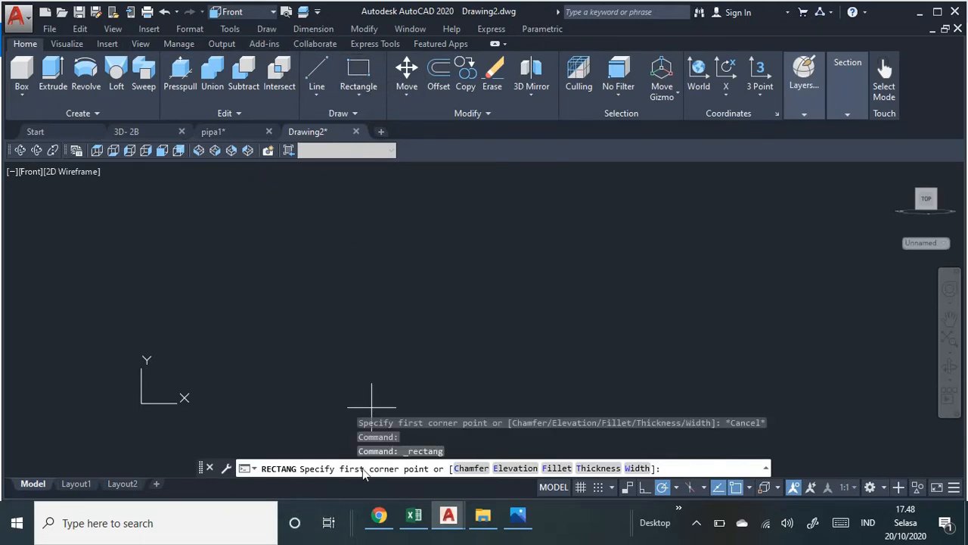
{"action": "left_click", "coordinate": [366, 250]}
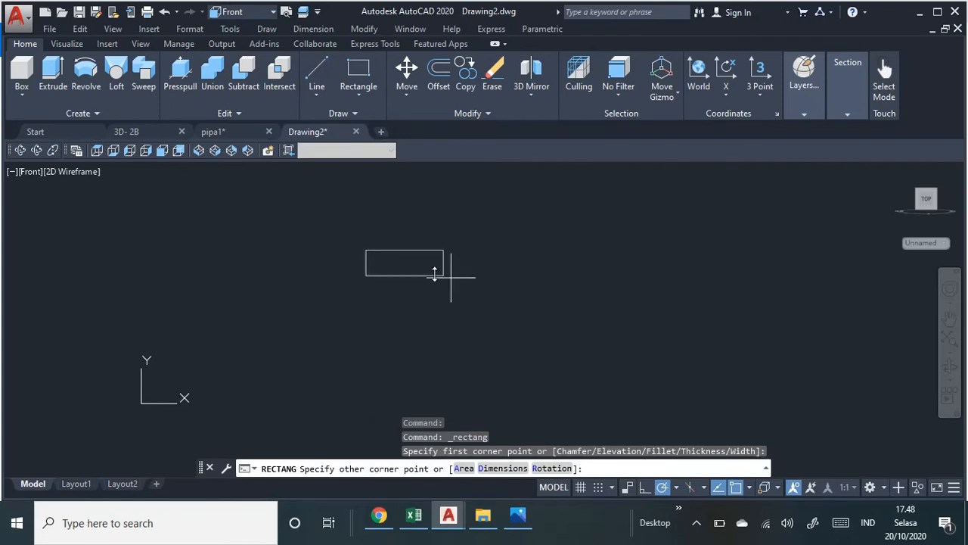
{"action": "left_click", "coordinate": [514, 469]}
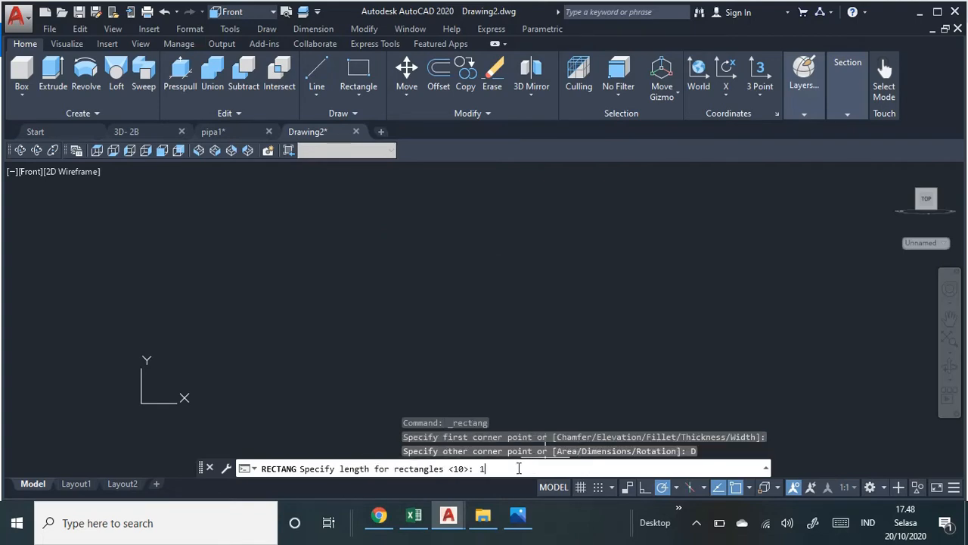
{"action": "type", "text": "160"}
{"action": "key", "text": "Return"}
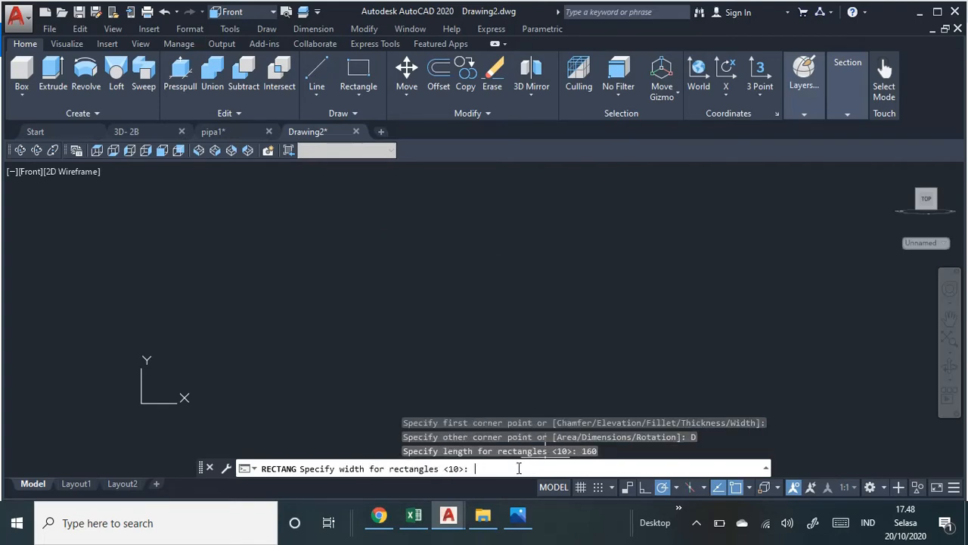
{"action": "type", "text": "160"}
{"action": "key", "text": "Return"}
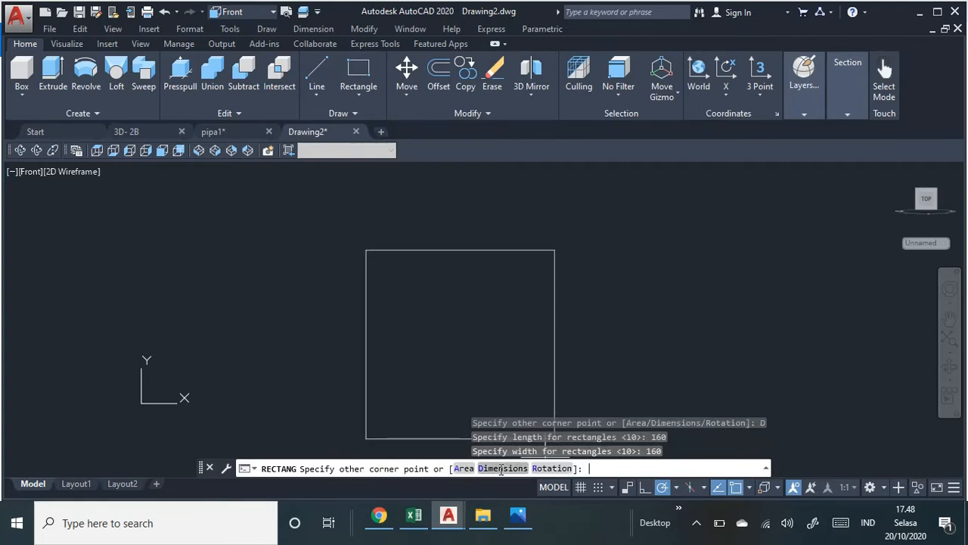
{"action": "left_click", "coordinate": [588, 371]}
{"action": "key", "text": "Return"}
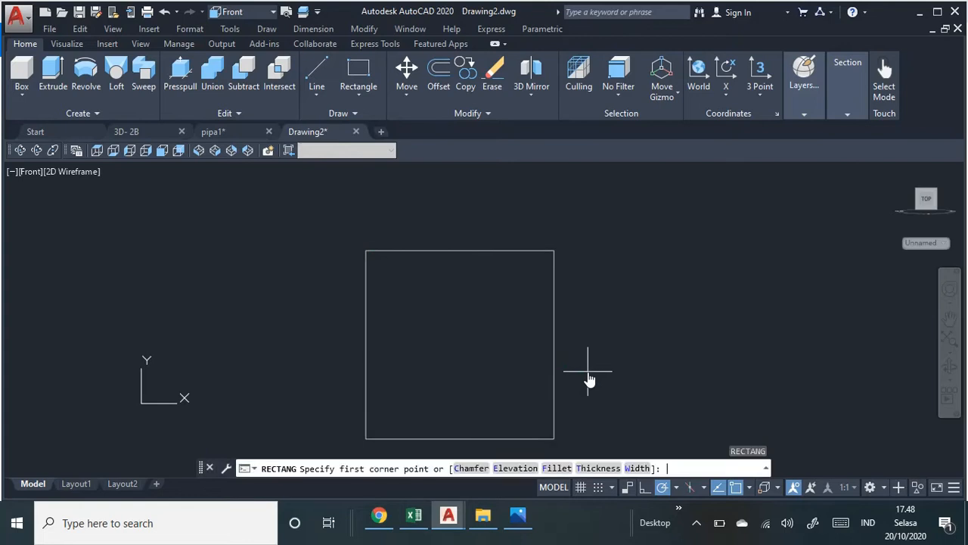
{"action": "middle_click_drag", "start_coordinate": [592, 384], "coordinate": [602, 316]}
{"action": "key", "text": "Escape"}
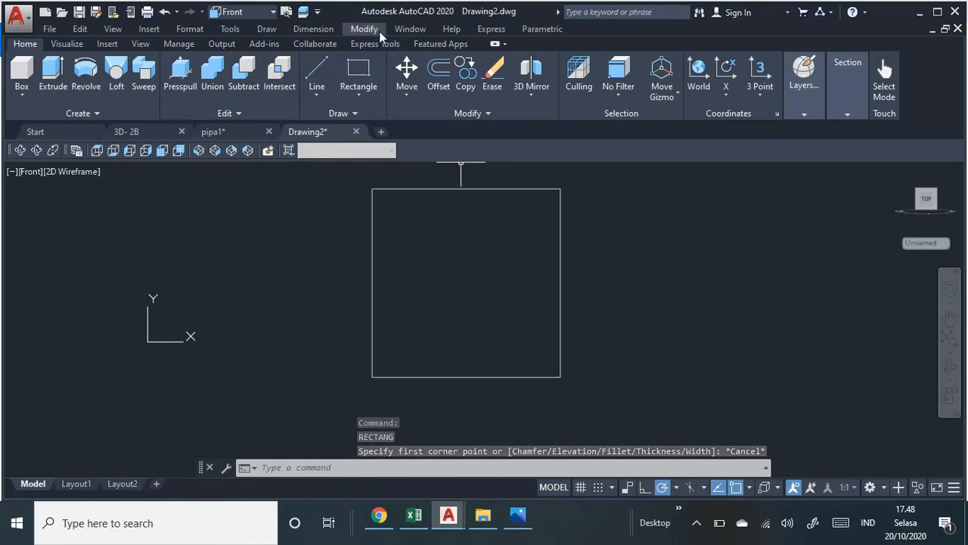
Fillet the square's lower-left corner with a radius of 60, checking the bend radius in the reference image.
{"action": "middle_click_drag", "start_coordinate": [410, 231], "coordinate": [427, 215]}
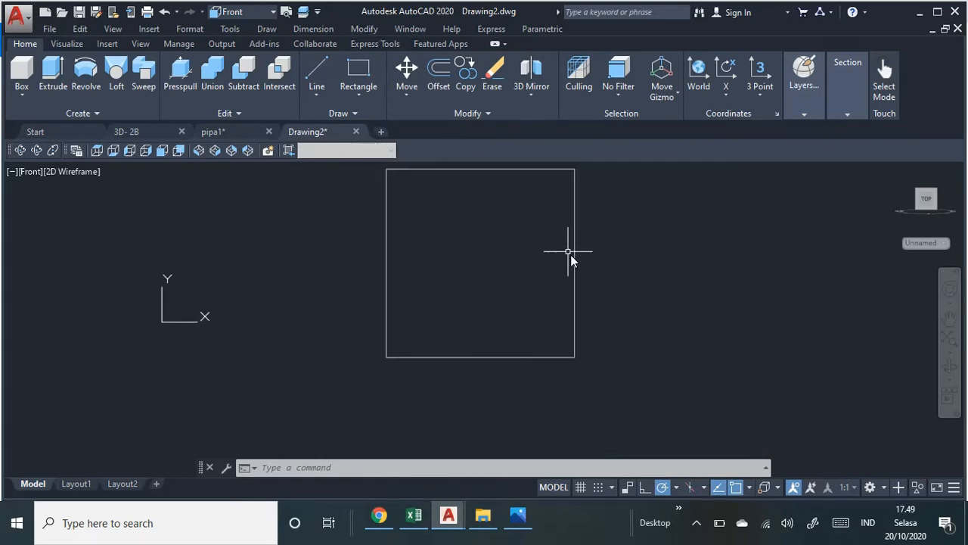
{"action": "left_click", "coordinate": [361, 28]}
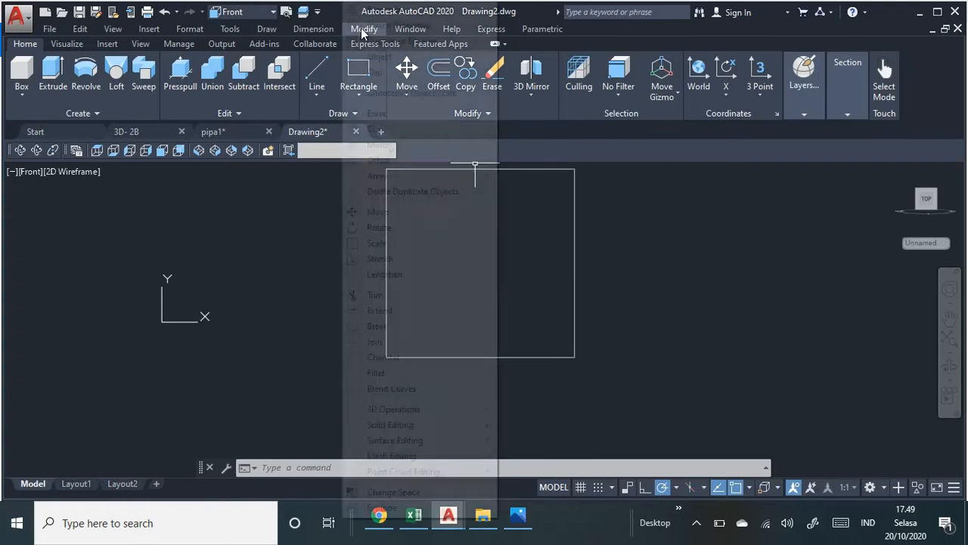
{"action": "left_click", "coordinate": [444, 373]}
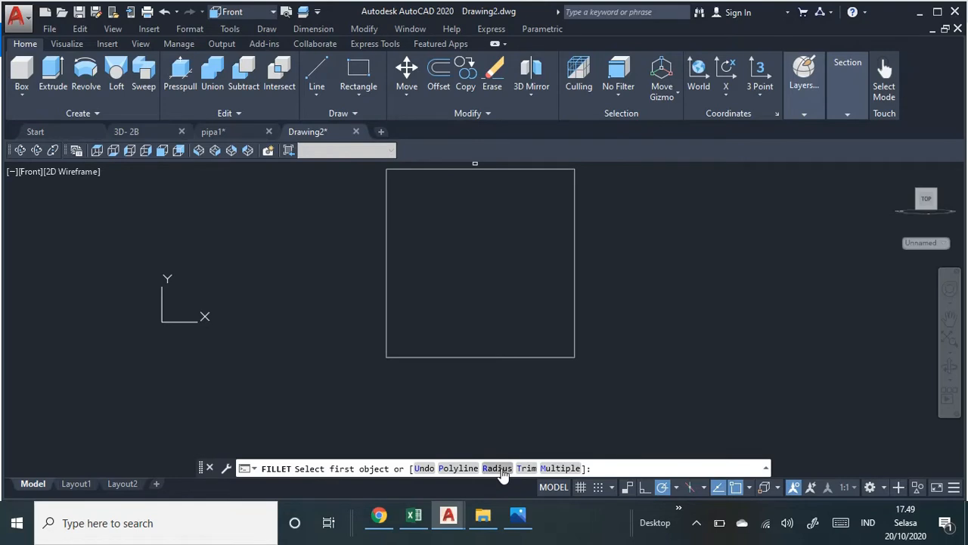
{"action": "left_click", "coordinate": [499, 468]}
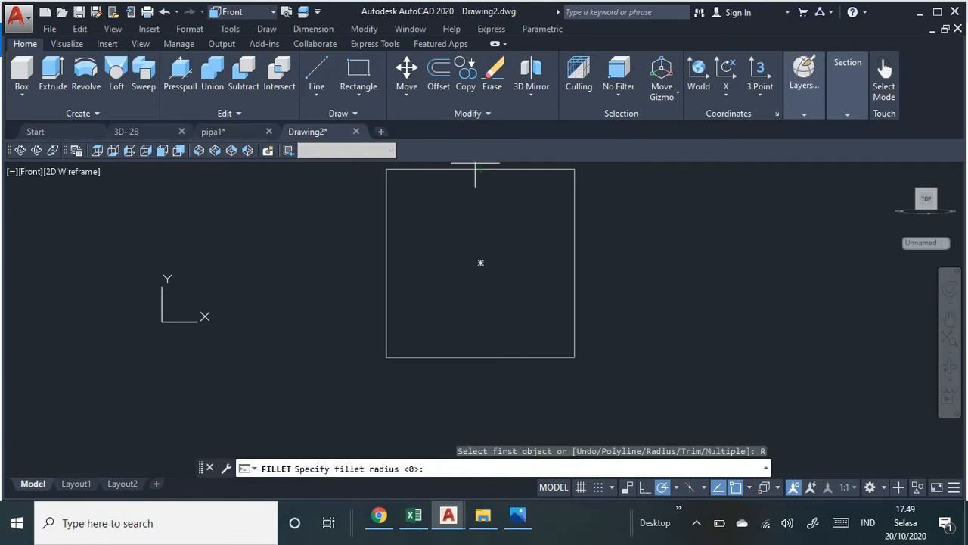
{"action": "left_click", "coordinate": [517, 515]}
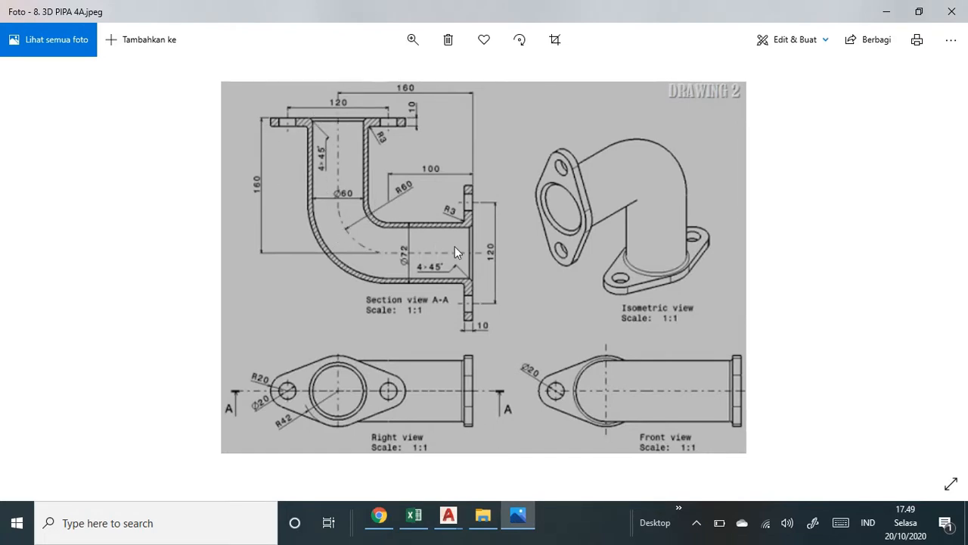
{"action": "left_click", "coordinate": [449, 515]}
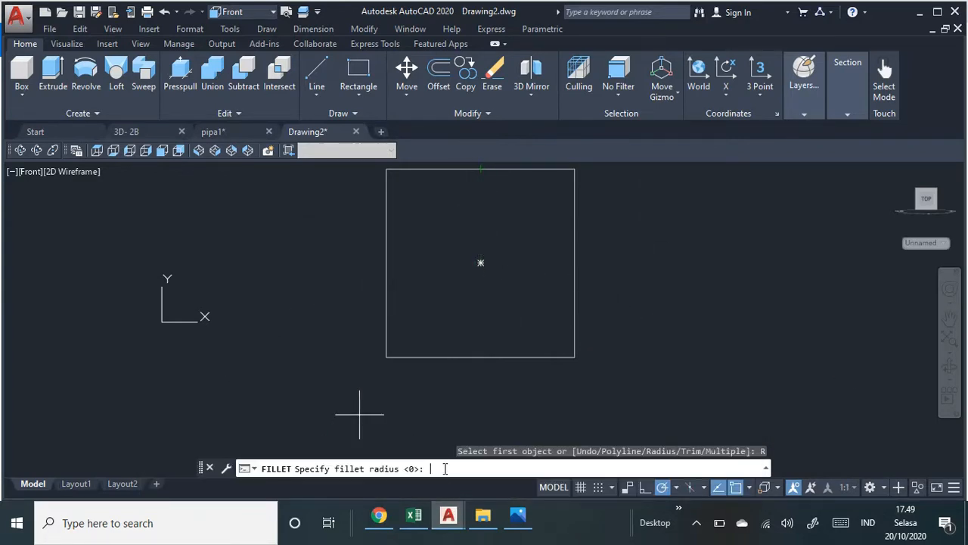
{"action": "key", "text": "Return"}
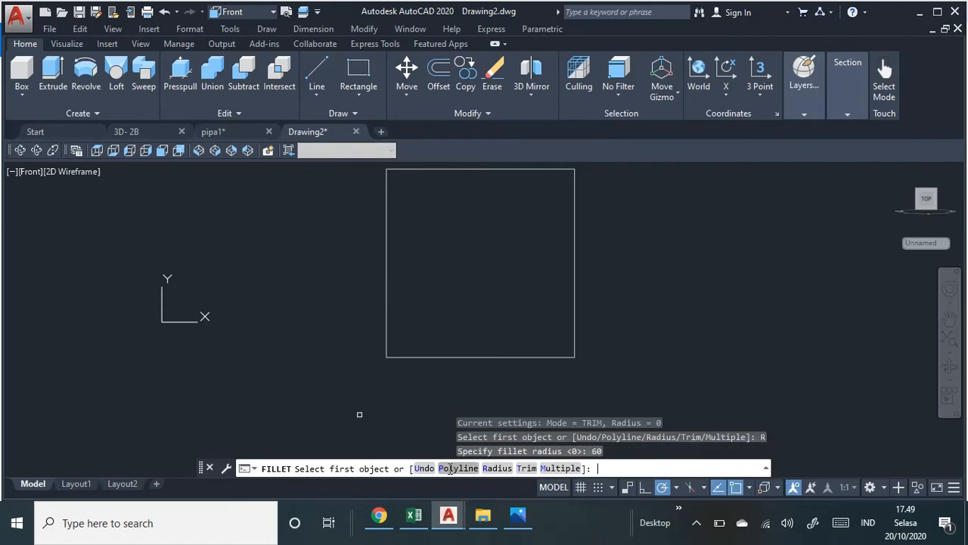
{"action": "left_click", "coordinate": [385, 317]}
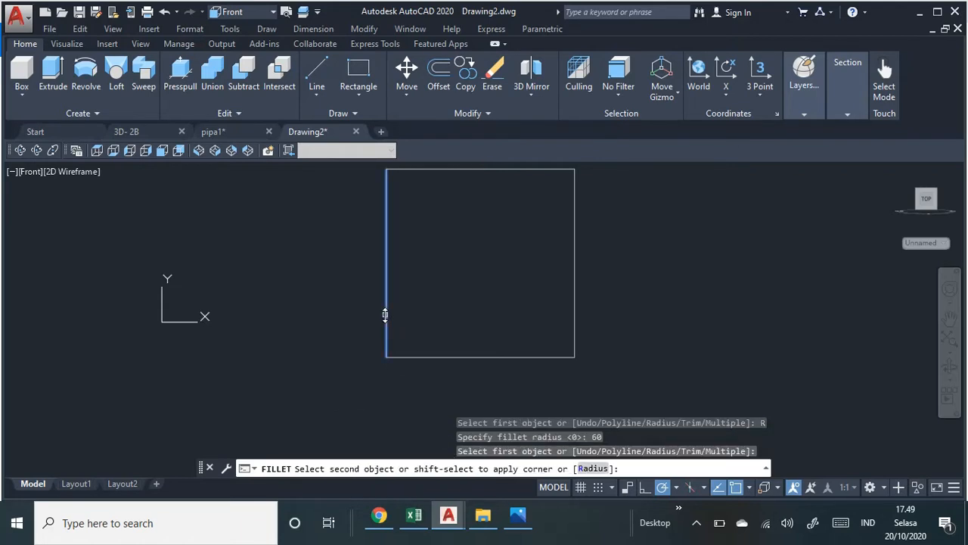
{"action": "left_click", "coordinate": [437, 356]}
{"action": "middle_click_drag", "start_coordinate": [702, 310], "coordinate": [694, 331]}
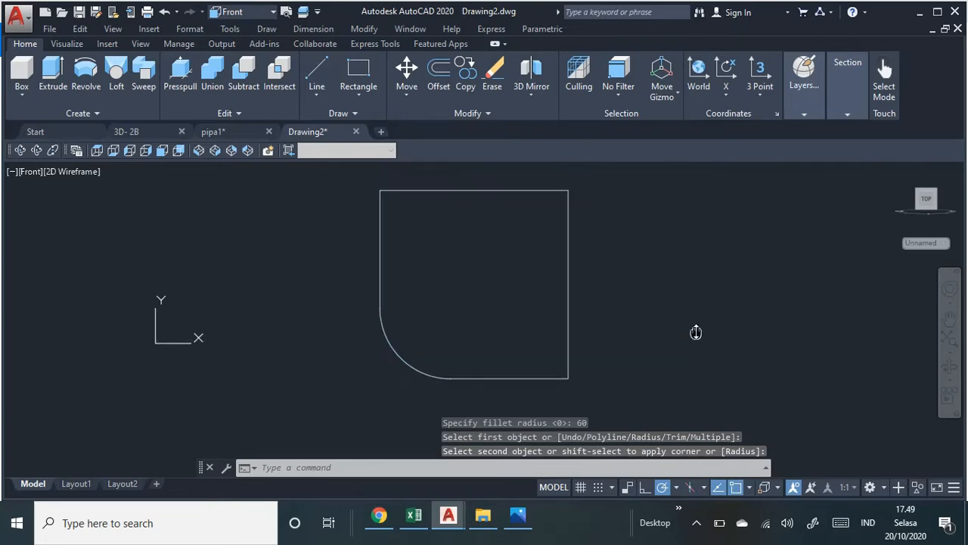
Trim away the square's top and right sides to leave the L-shaped pipe centreline.
{"action": "left_click", "coordinate": [371, 28]}
{"action": "left_click", "coordinate": [401, 297]}
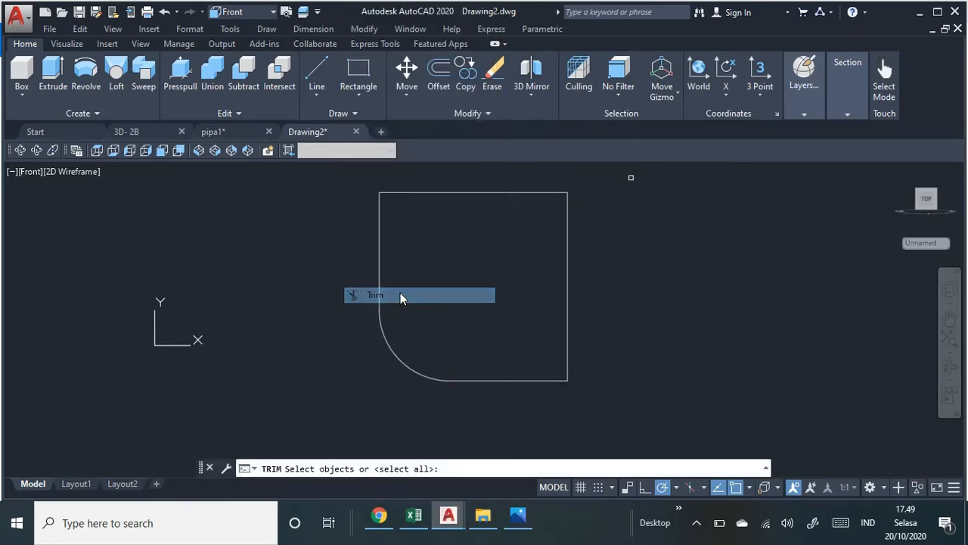
{"action": "key", "text": "Return"}
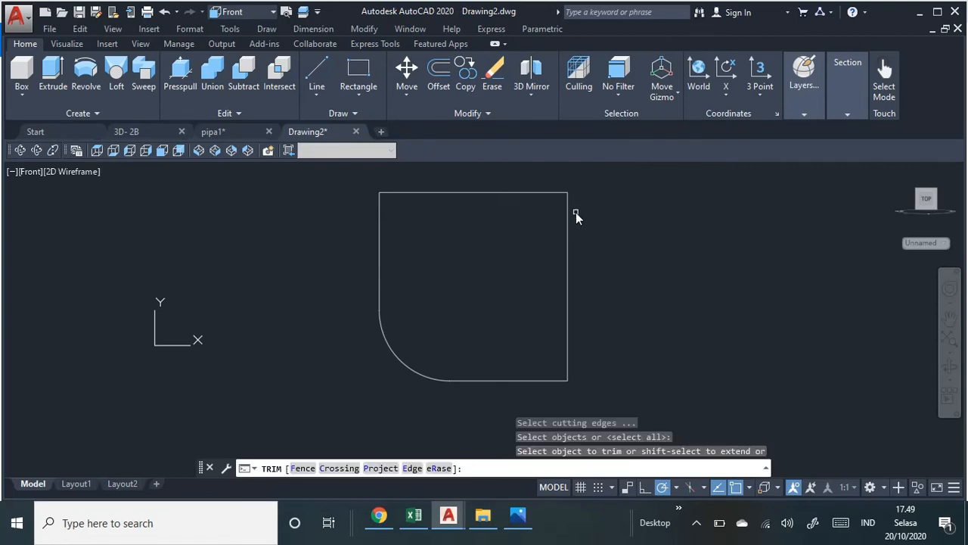
{"action": "left_click", "coordinate": [529, 193]}
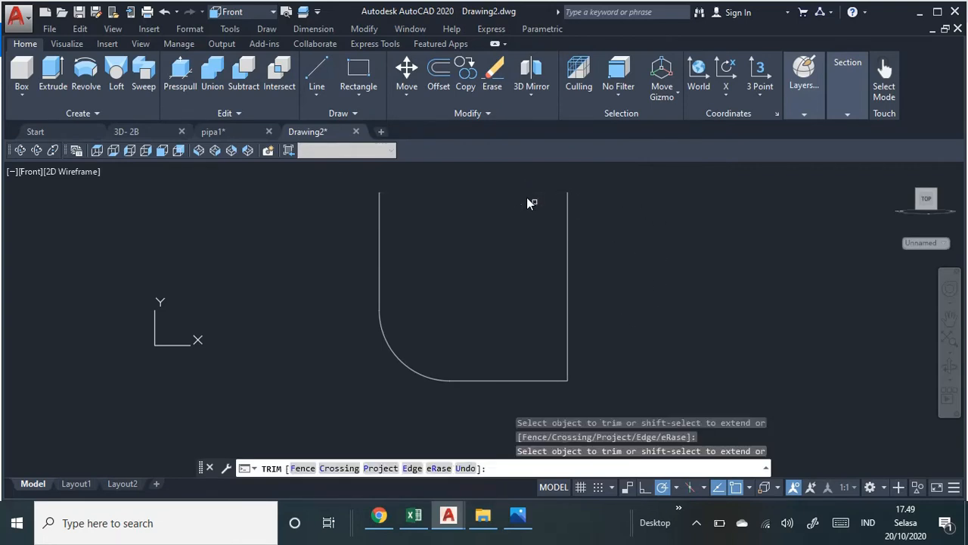
{"action": "left_click", "coordinate": [568, 268]}
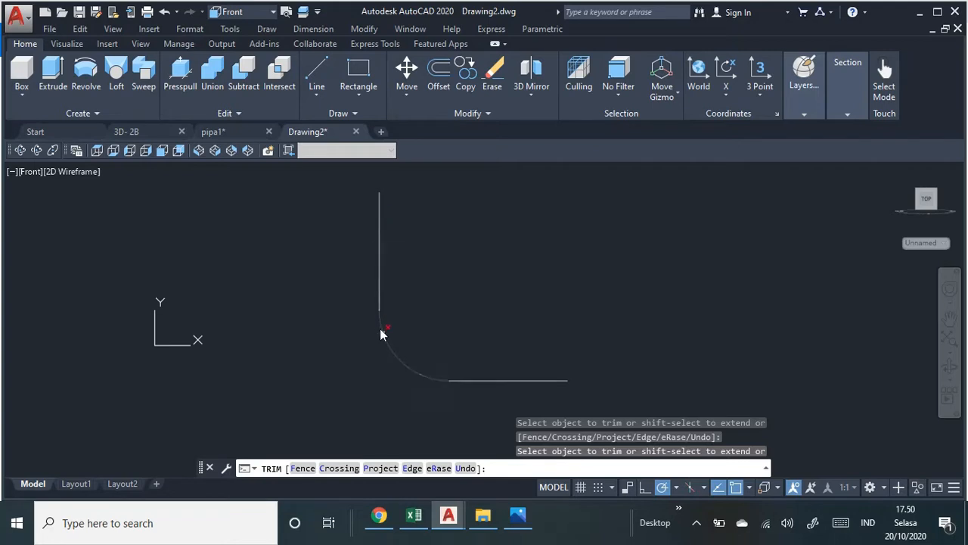
{"action": "middle_click_drag", "start_coordinate": [654, 313], "coordinate": [553, 314]}
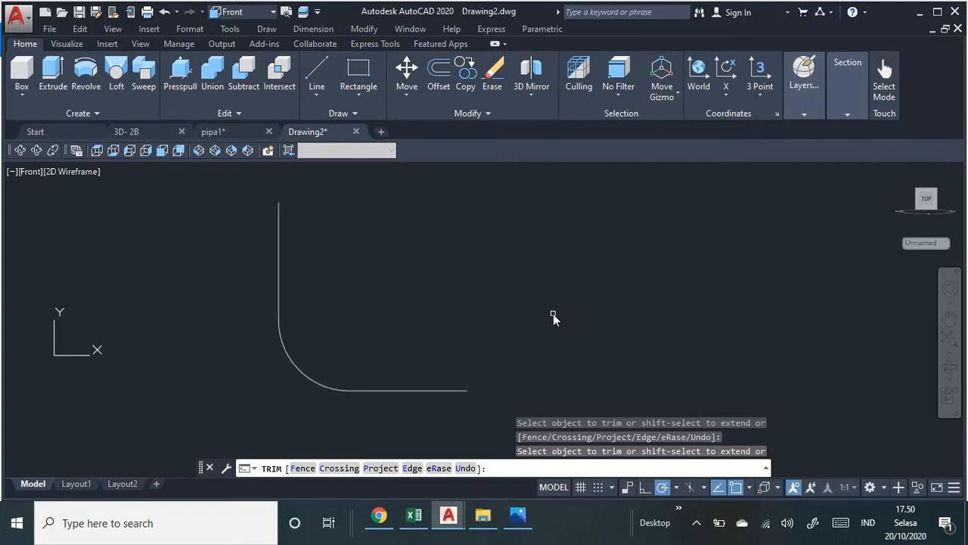
Examine the pipe bend in the 3D PIPA 4A.jpeg reference image in Photos, and return to Drawing2.dwg in AutoCAD.
{"action": "mouse_move", "coordinate": [518, 516]}
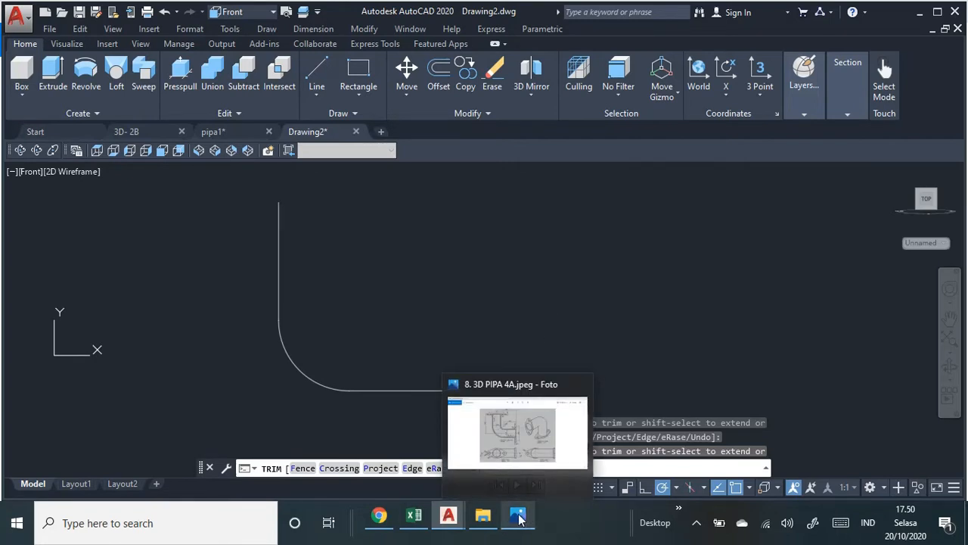
{"action": "left_click", "coordinate": [518, 516]}
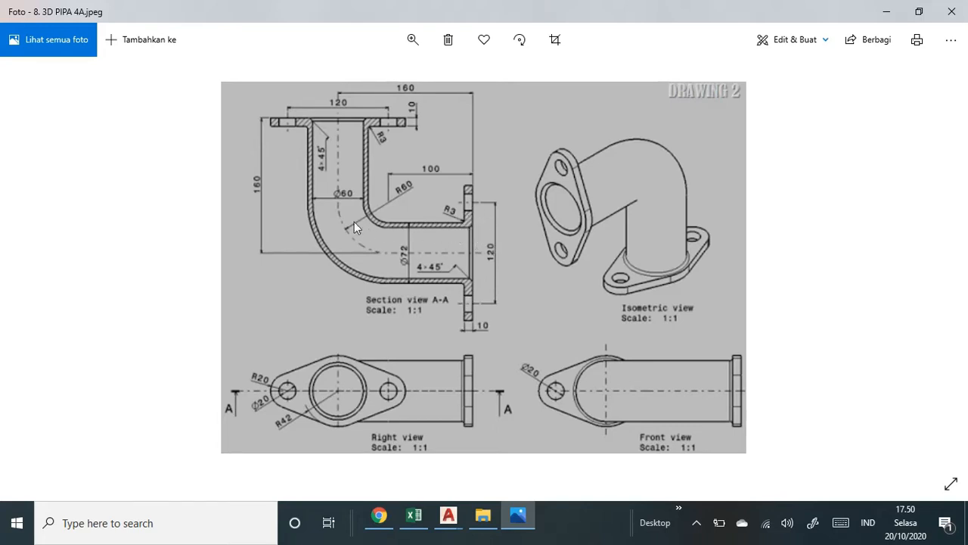
{"action": "mouse_move", "coordinate": [458, 522]}
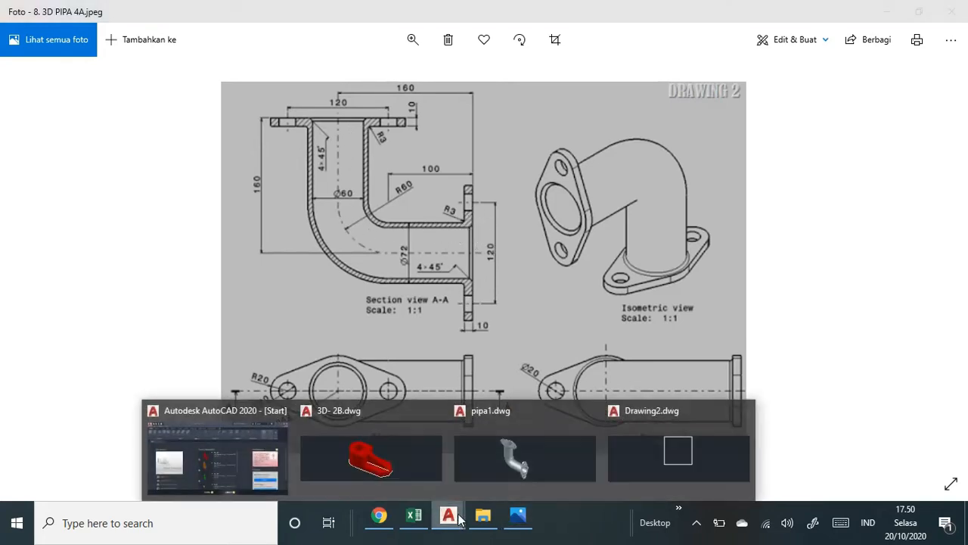
{"action": "left_click", "coordinate": [679, 458]}
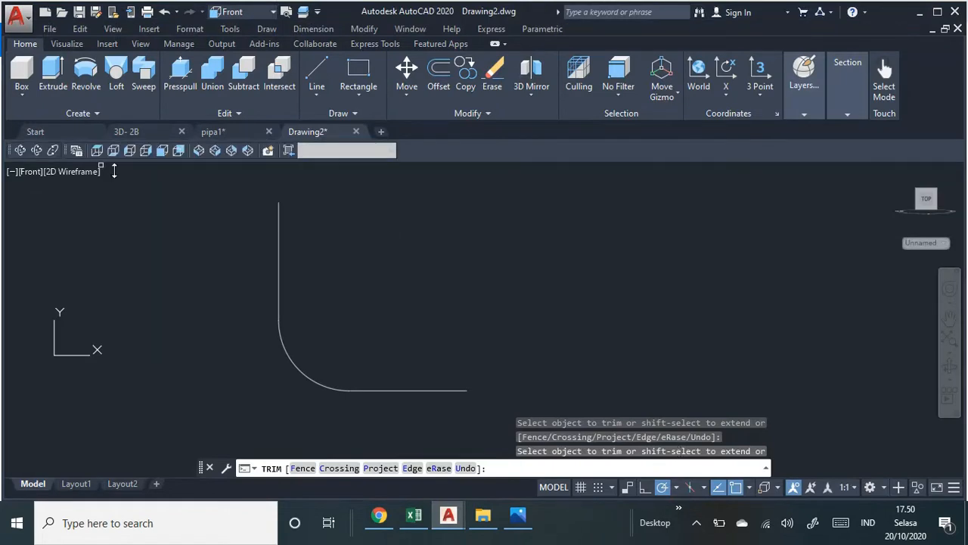
Switch the drawing to the Right view with the pipe centreline in view.
{"action": "left_click", "coordinate": [146, 150]}
{"action": "middle_click_drag", "start_coordinate": [675, 301], "coordinate": [404, 295]}
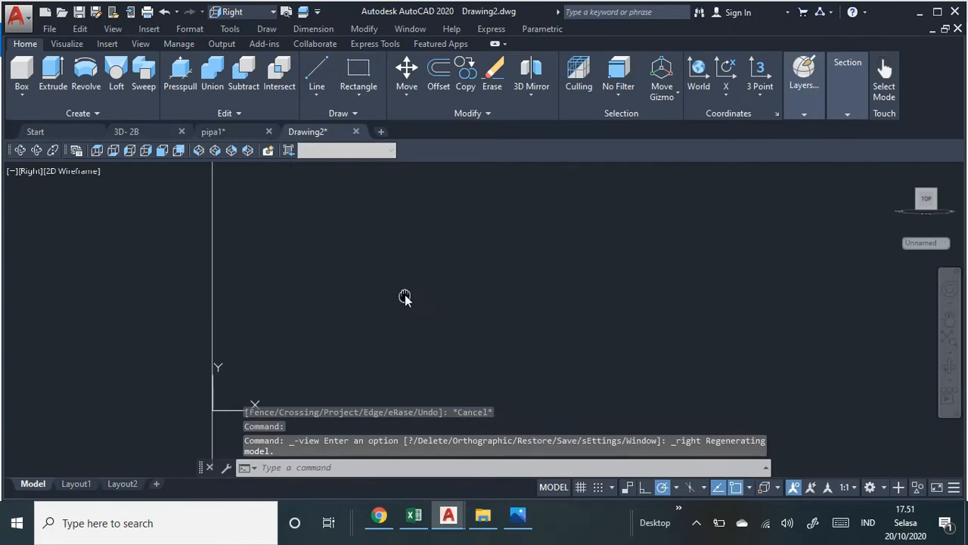
{"action": "scroll", "coordinate": [466, 284], "scroll_direction": "down", "scroll_amount": 2}
{"action": "middle_click_drag", "start_coordinate": [516, 281], "coordinate": [462, 280]}
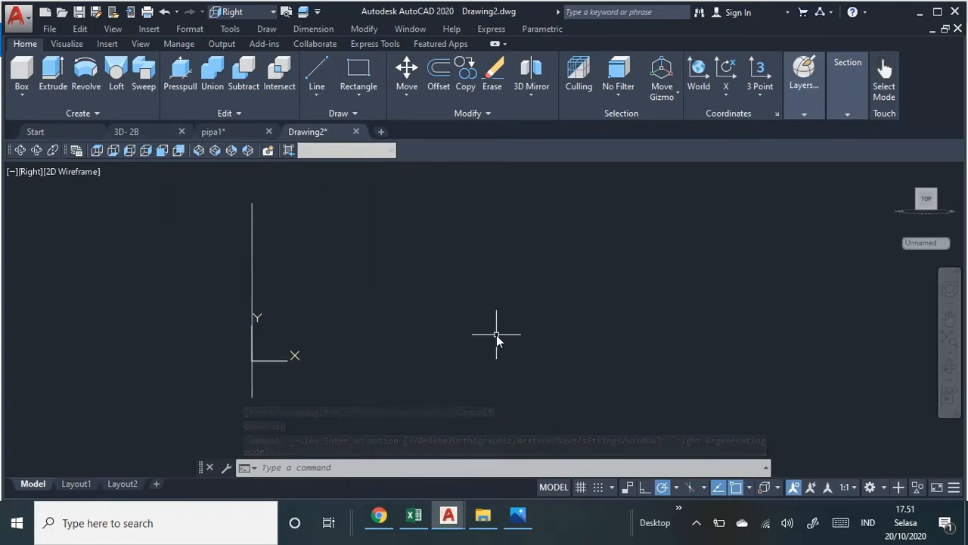
Check the pipe's inner and outer diameters in the 3D PIPA 4A.jpeg reference image in Photos, and return to Drawing2.dwg in AutoCAD.
{"action": "left_click", "coordinate": [517, 515]}
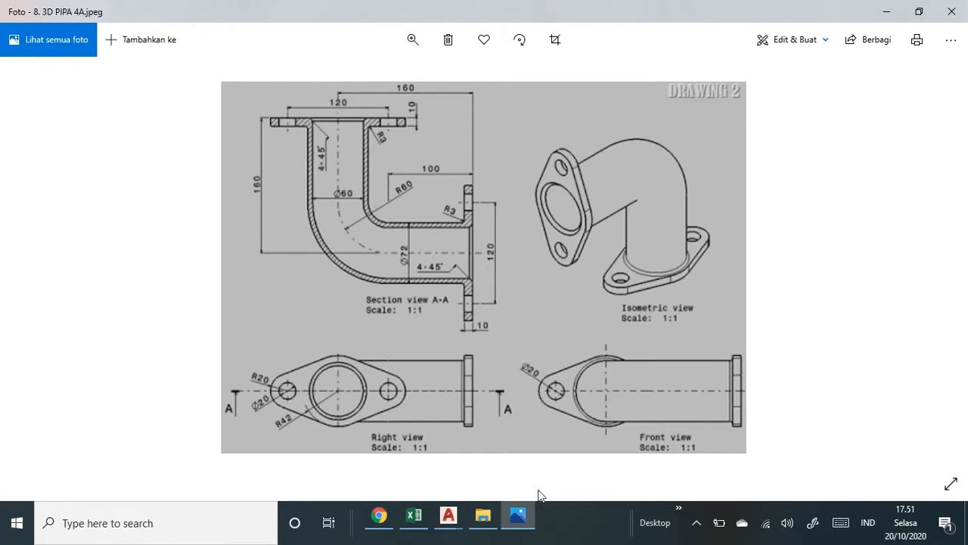
{"action": "left_click", "coordinate": [451, 521]}
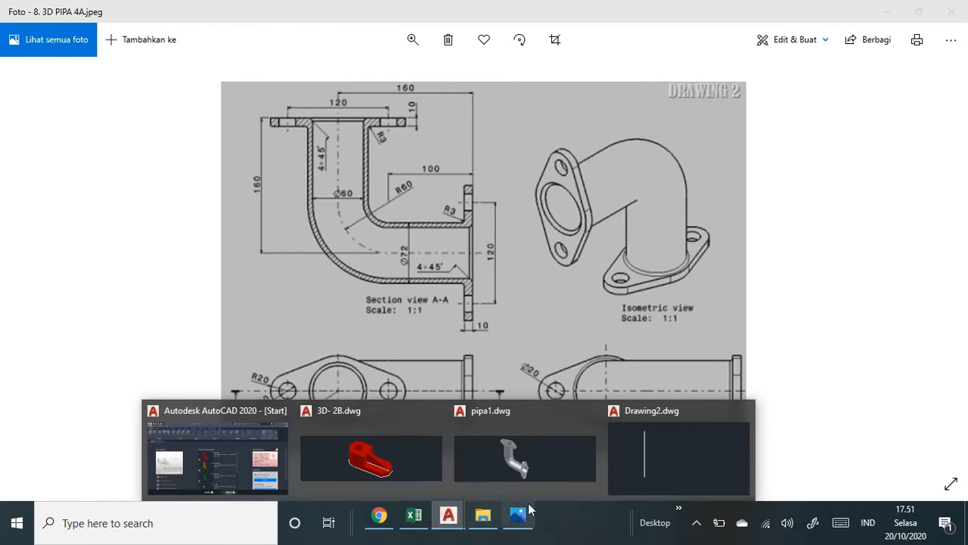
{"action": "left_click", "coordinate": [676, 489]}
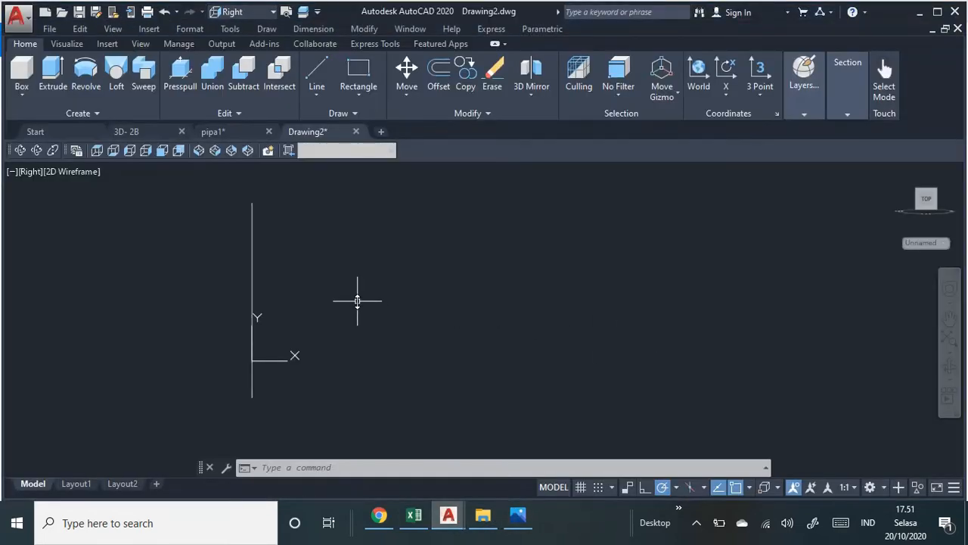
{"action": "left_click", "coordinate": [265, 28]}
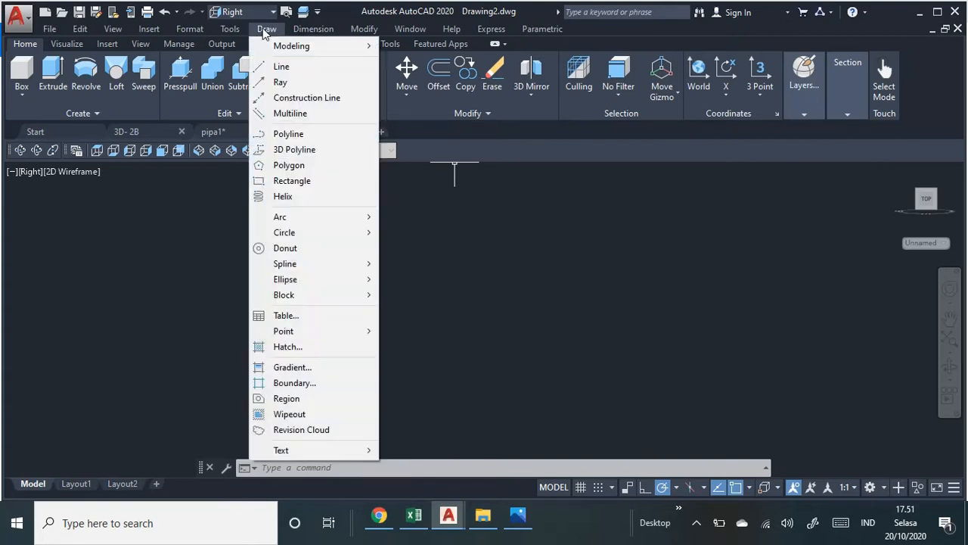
{"action": "mouse_move", "coordinate": [316, 236]}
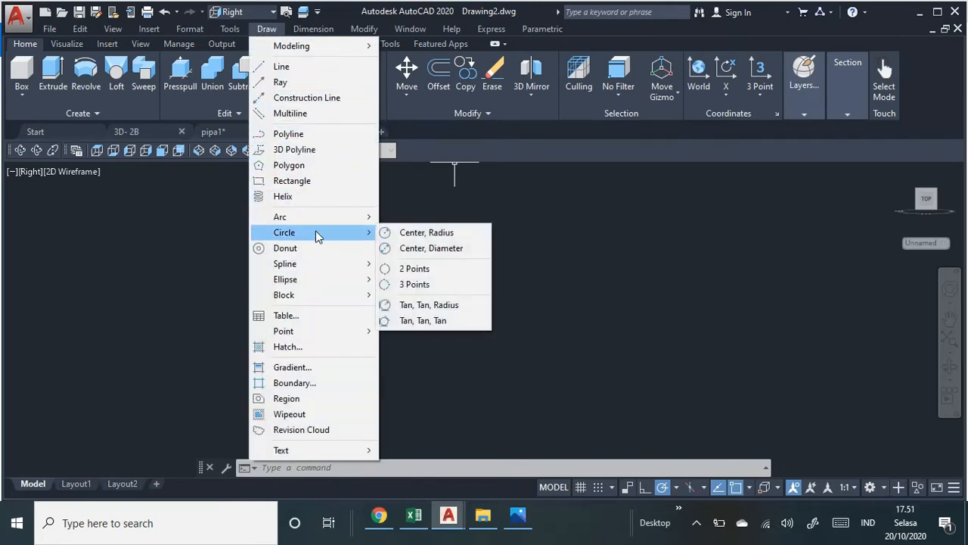
{"action": "left_click", "coordinate": [457, 247]}
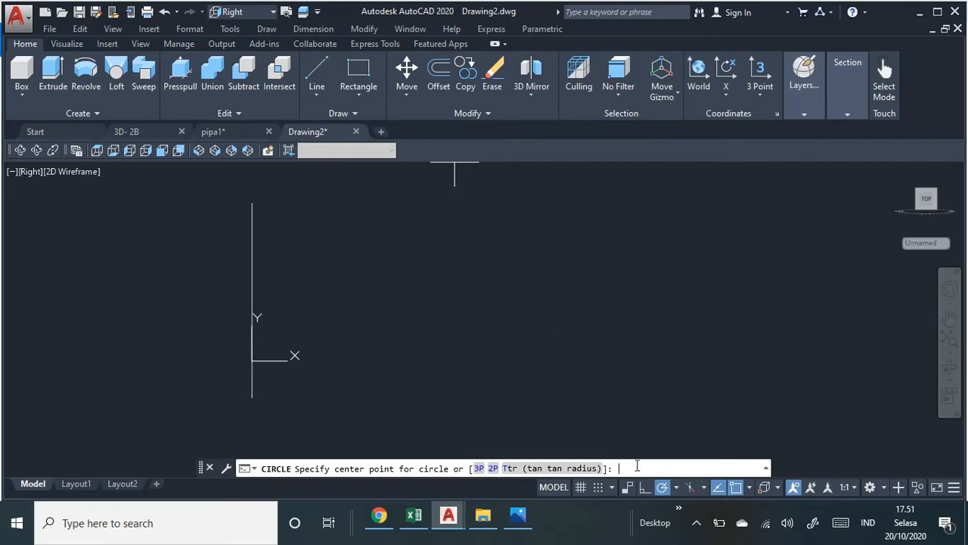
{"action": "key", "text": "Return"}
{"action": "left_click", "coordinate": [459, 468]}
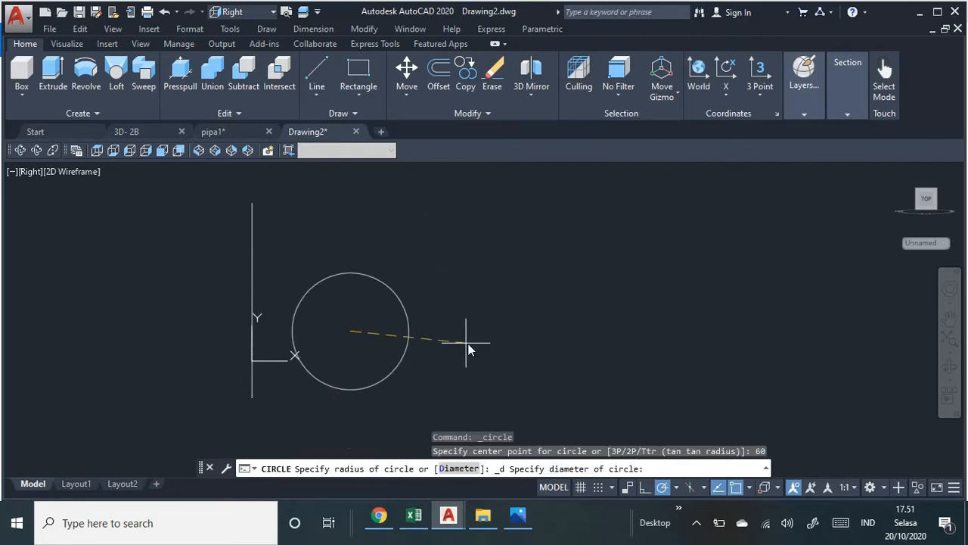
{"action": "middle_click_drag", "start_coordinate": [426, 353], "coordinate": [358, 340]}
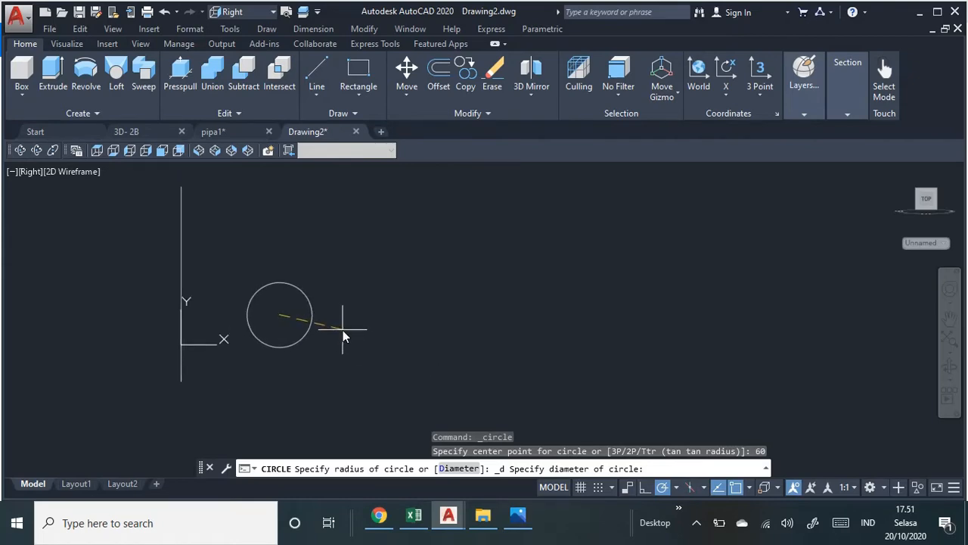
{"action": "key", "text": "Escape"}
Draw a circle with a diameter of 60 in the open space to the right of the pipe centreline.
{"action": "left_click", "coordinate": [266, 29]}
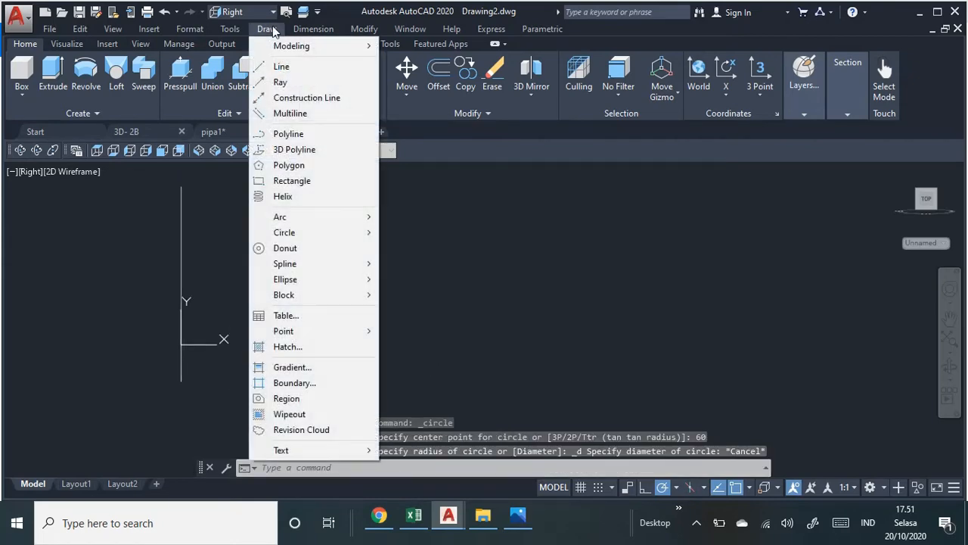
{"action": "mouse_move", "coordinate": [355, 233]}
{"action": "left_click", "coordinate": [464, 250]}
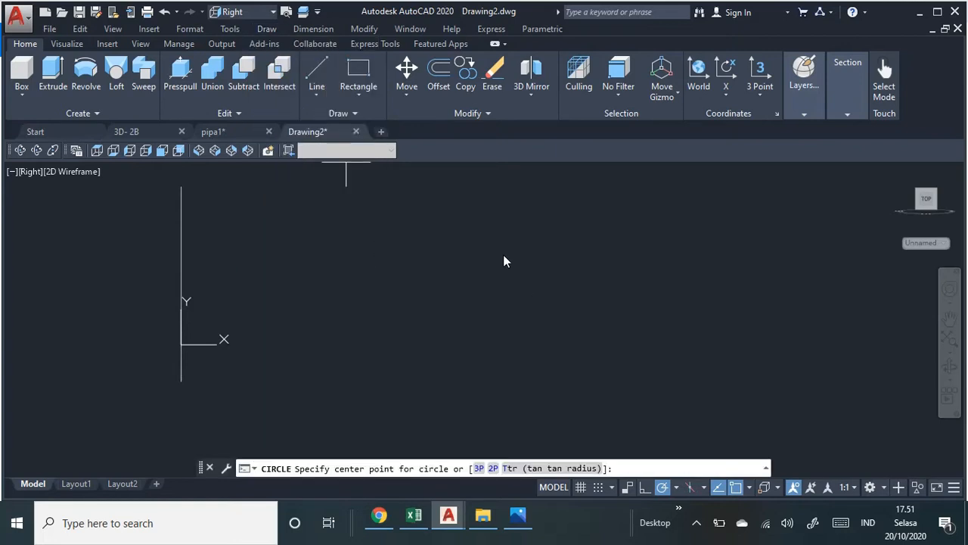
{"action": "left_click", "coordinate": [474, 250]}
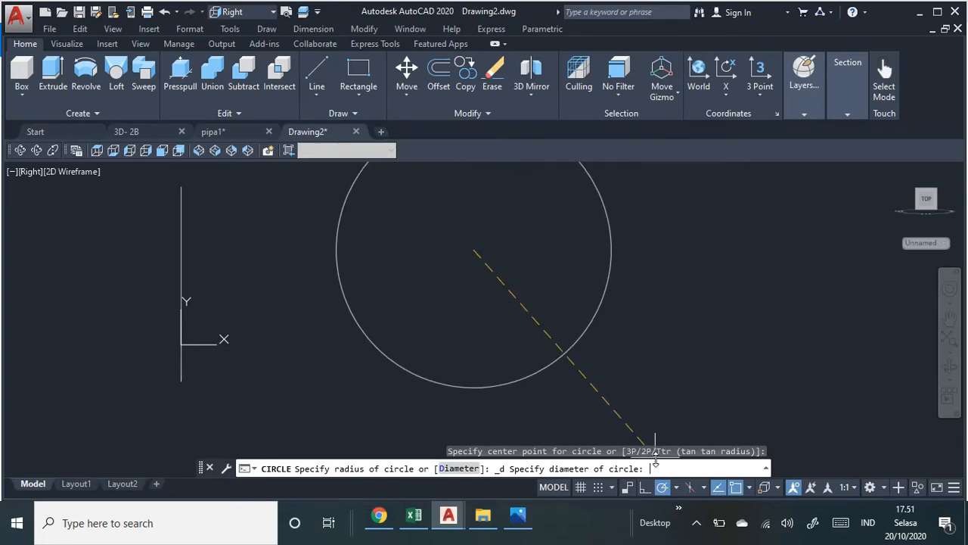
{"action": "type", "text": "60"}
{"action": "key", "text": "Return"}
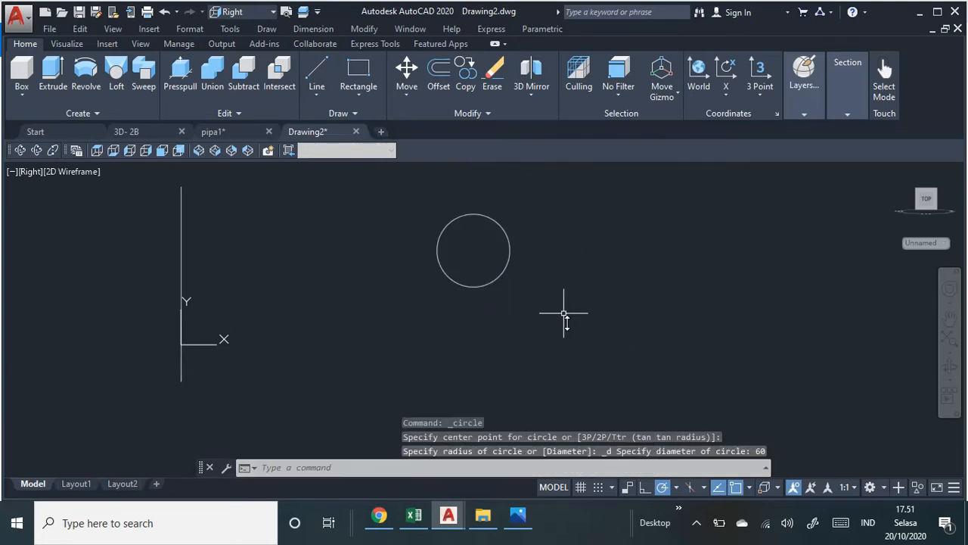
Draw a concentric circle with a diameter of 72 around the 60 diameter circle.
{"action": "scroll", "coordinate": [556, 295], "scroll_direction": "up", "scroll_amount": 2}
{"action": "scroll", "coordinate": [549, 277], "scroll_direction": "down", "scroll_amount": 1}
{"action": "mouse_move", "coordinate": [549, 277]}
{"action": "middle_mouse_down"}
{"action": "mouse_move", "coordinate": [496, 344]}
{"action": "mouse_move", "coordinate": [489, 336]}
{"action": "middle_mouse_up"}
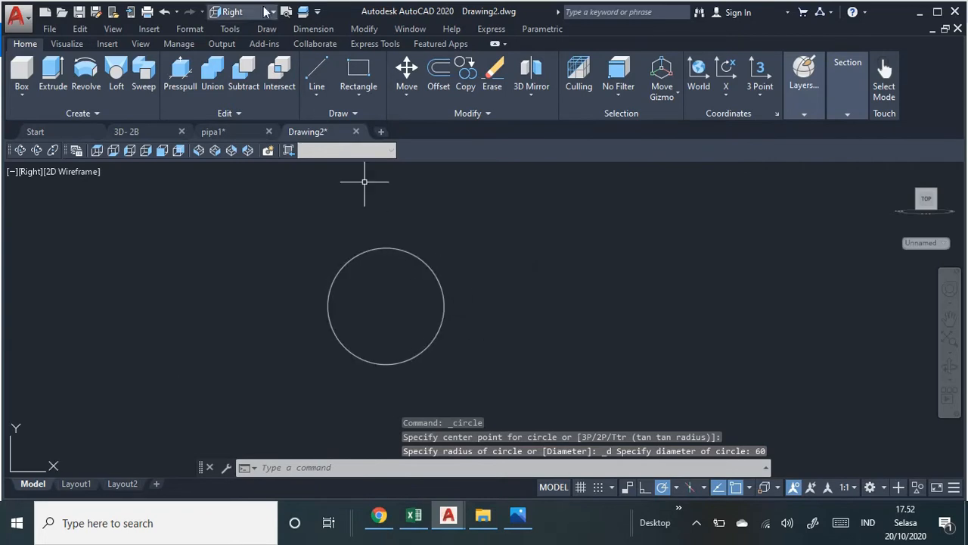
{"action": "left_click", "coordinate": [266, 29]}
{"action": "mouse_move", "coordinate": [347, 240]}
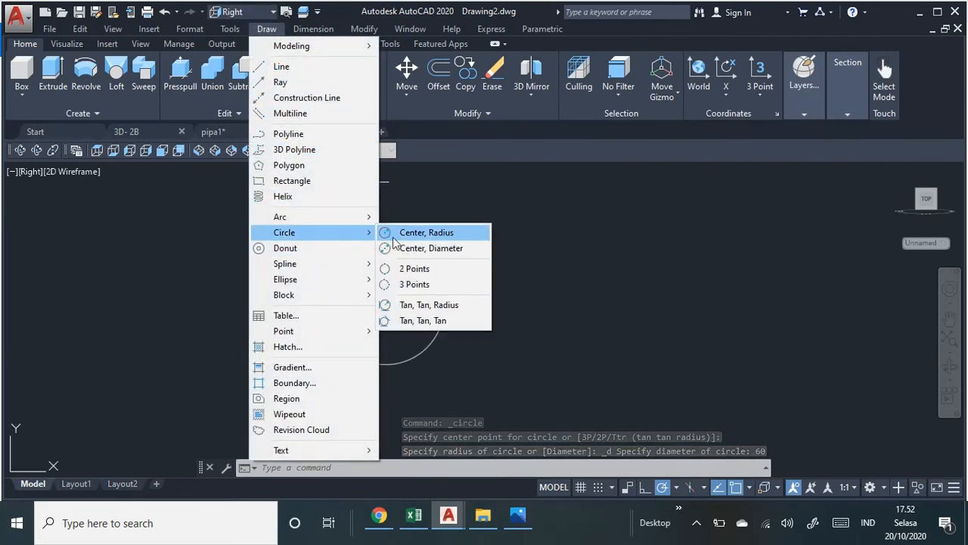
{"action": "left_click", "coordinate": [426, 248]}
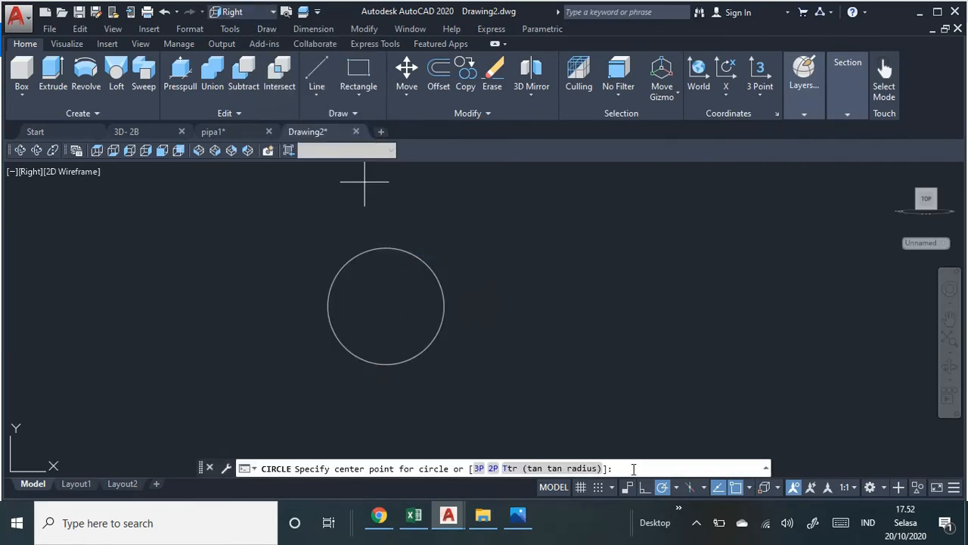
{"action": "left_click", "coordinate": [386, 306]}
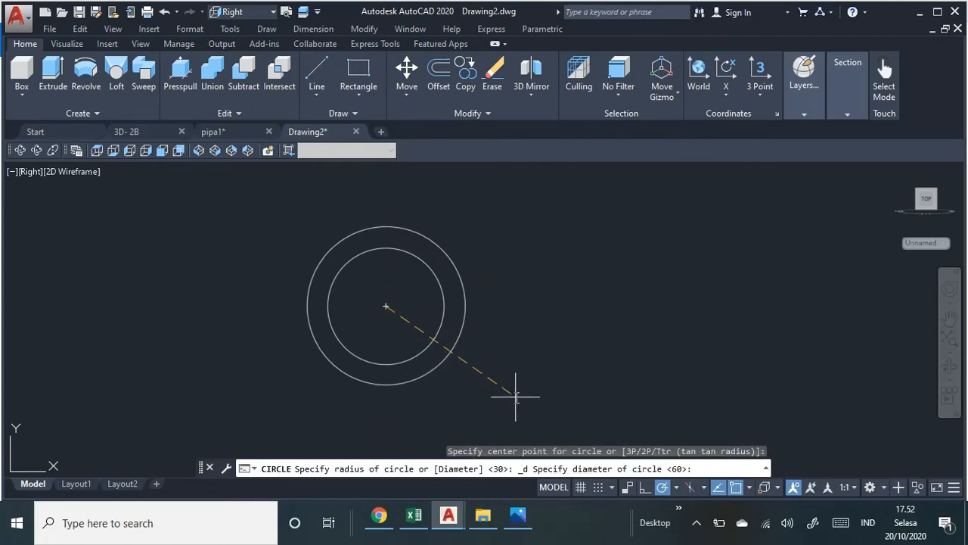
{"action": "key", "text": "Return"}
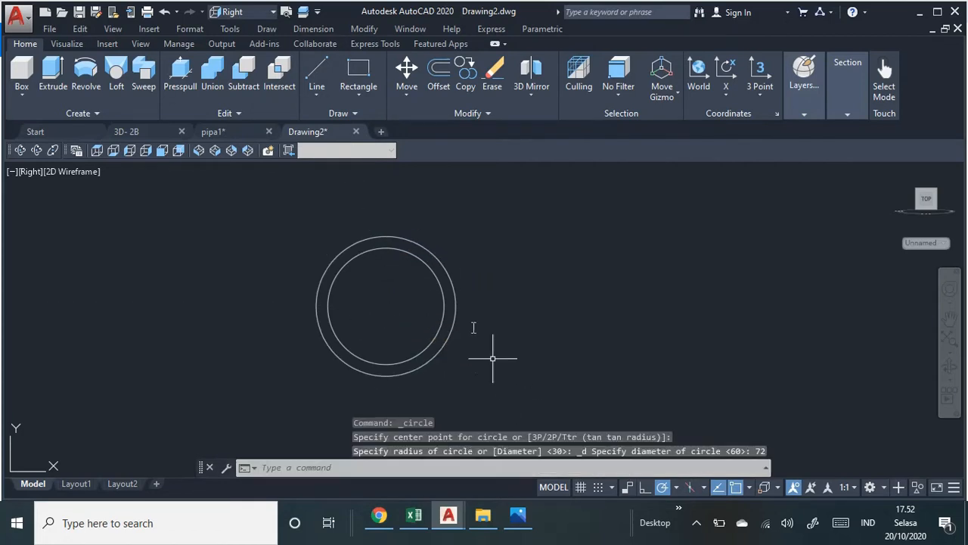
Check the outer circle's diameter with a temporary Diameter dimension, and cancel it without placing it.
{"action": "left_click", "coordinate": [331, 31]}
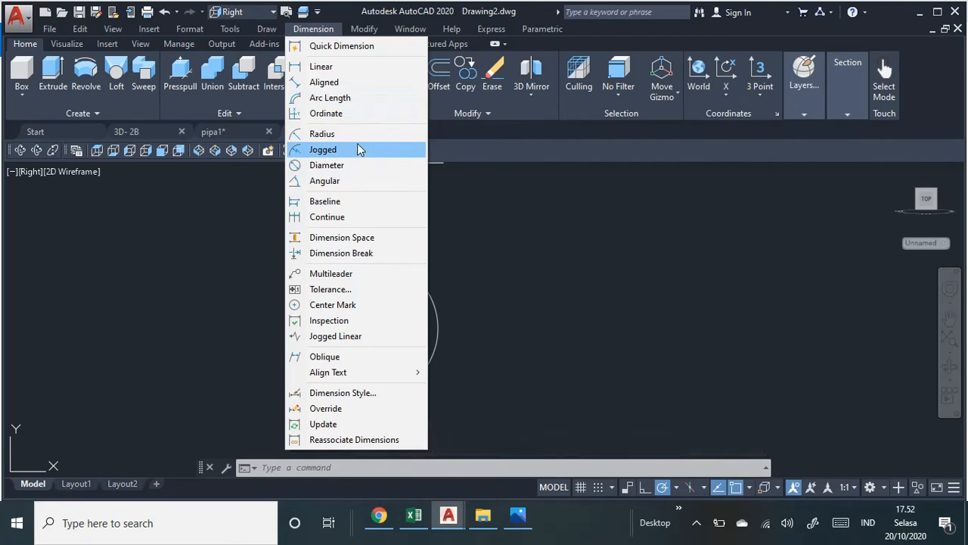
{"action": "left_click", "coordinate": [355, 167]}
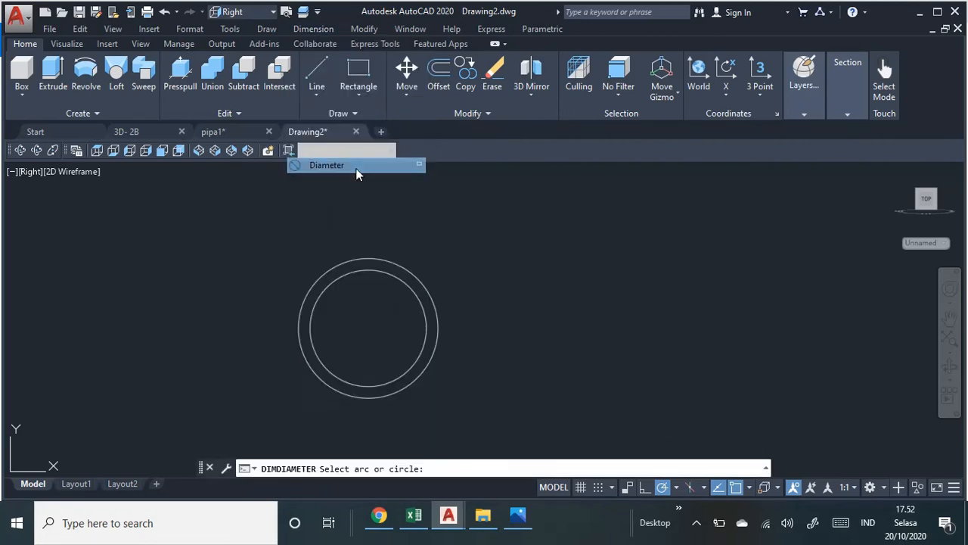
{"action": "left_click", "coordinate": [432, 299]}
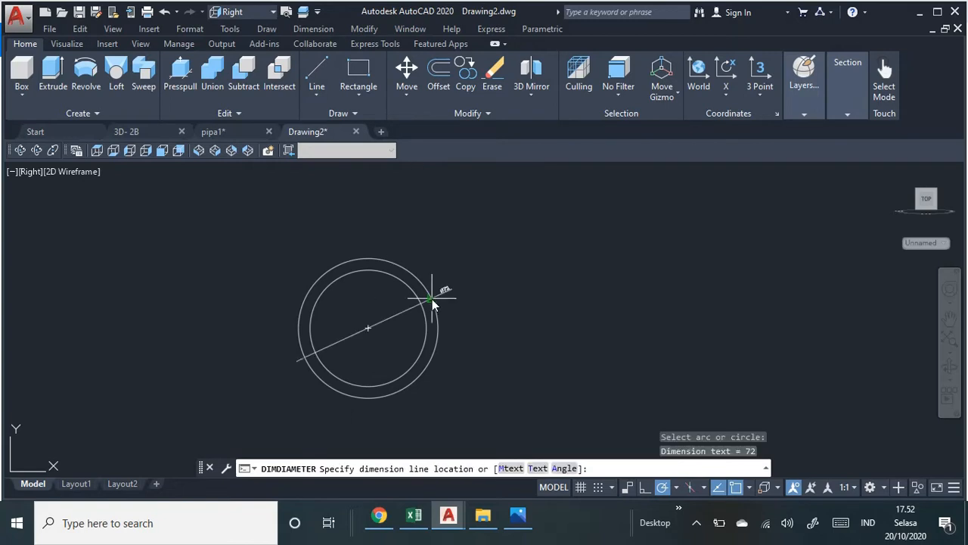
{"action": "scroll", "coordinate": [485, 273], "scroll_direction": "up", "scroll_amount": 2}
{"action": "scroll", "coordinate": [486, 273], "scroll_direction": "up", "scroll_amount": 2}
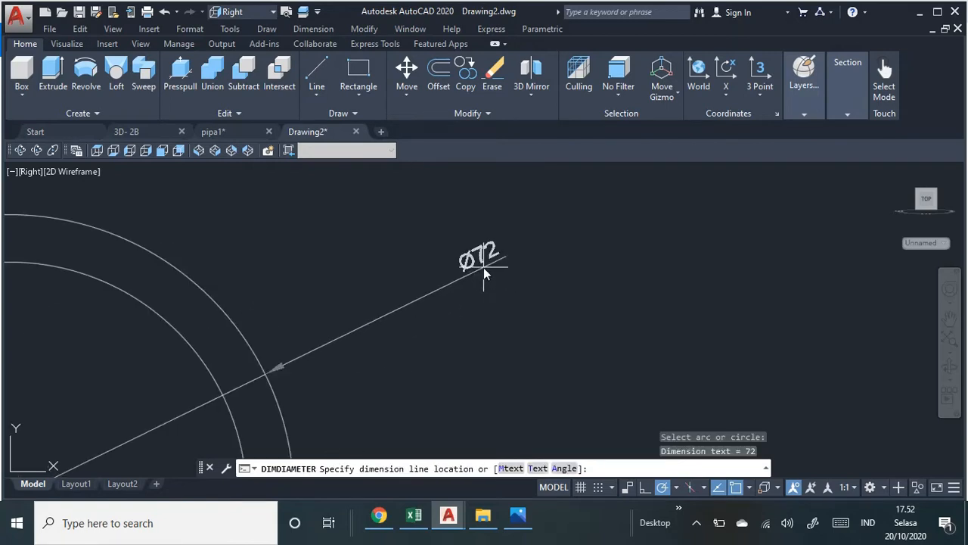
{"action": "scroll", "coordinate": [481, 270], "scroll_direction": "down", "scroll_amount": 4}
{"action": "key", "text": "Escape"}
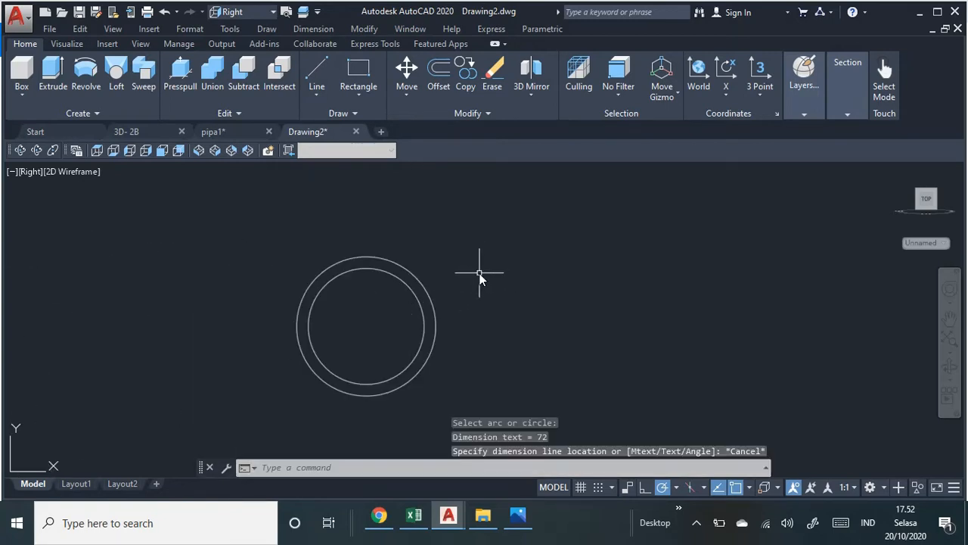
Show the profile circles and the pipe centreline together in the SE Isometric view.
{"action": "mouse_move", "coordinate": [464, 284]}
{"action": "middle_mouse_down"}
{"action": "mouse_move", "coordinate": [495, 250]}
{"action": "mouse_move", "coordinate": [512, 251]}
{"action": "middle_mouse_up"}
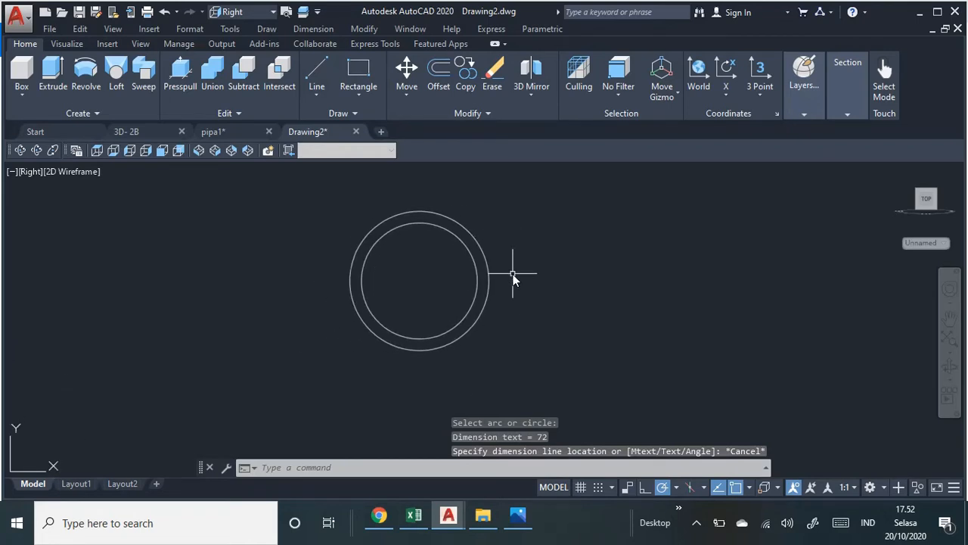
{"action": "scroll", "coordinate": [512, 277], "scroll_direction": "down", "scroll_amount": 2}
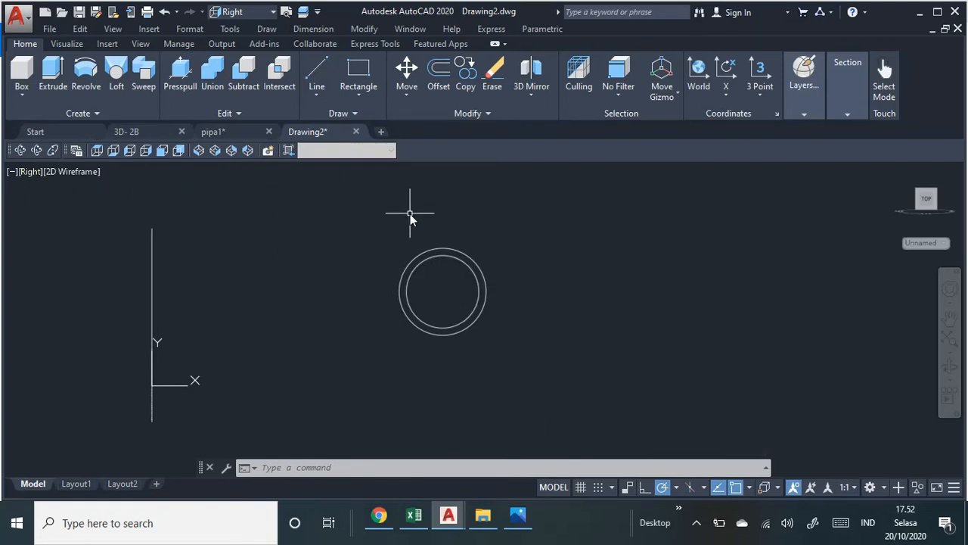
{"action": "left_click", "coordinate": [215, 151]}
{"action": "mouse_move", "coordinate": [431, 277]}
{"action": "middle_mouse_down"}
{"action": "mouse_move", "coordinate": [348, 224]}
{"action": "mouse_move", "coordinate": [329, 243]}
{"action": "mouse_move", "coordinate": [330, 263]}
{"action": "mouse_move", "coordinate": [403, 277]}
{"action": "middle_mouse_up"}
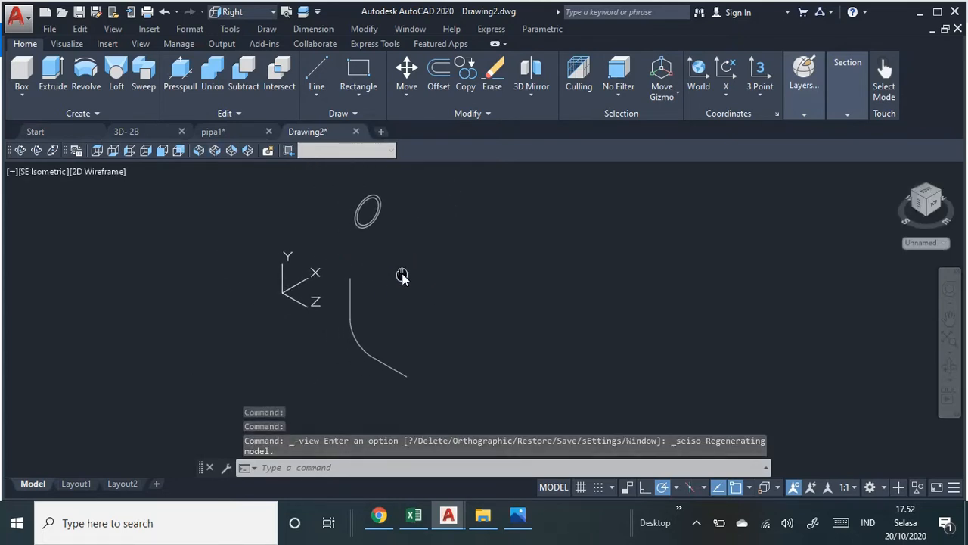
{"action": "scroll", "coordinate": [404, 278], "scroll_direction": "up", "scroll_amount": 2}
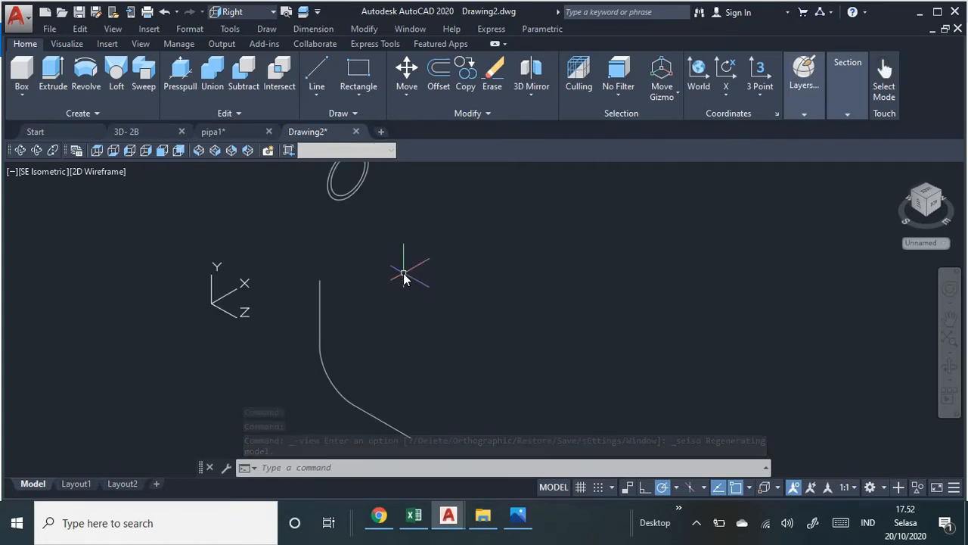
{"action": "middle_click_drag", "start_coordinate": [456, 313], "coordinate": [420, 330]}
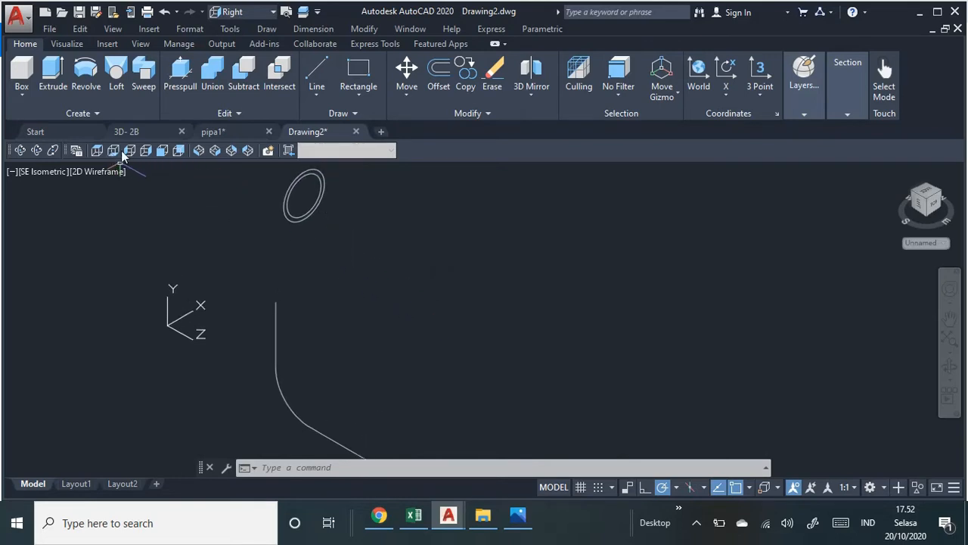
Align the working plane with the Front view, and return to the SE Isometric view of the circles and centreline.
{"action": "left_click", "coordinate": [161, 150]}
{"action": "scroll", "coordinate": [401, 232], "scroll_direction": "down", "scroll_amount": 6}
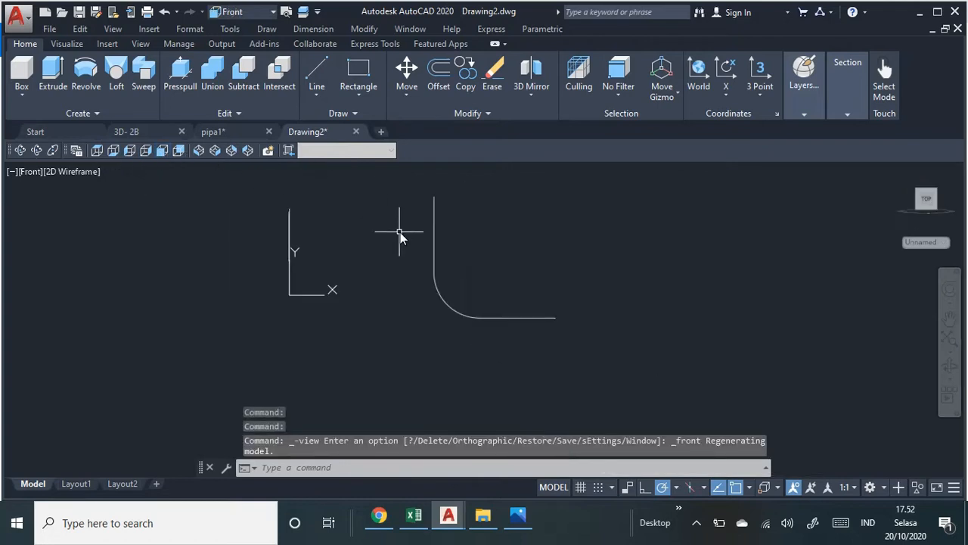
{"action": "middle_click_drag", "start_coordinate": [426, 321], "coordinate": [385, 333]}
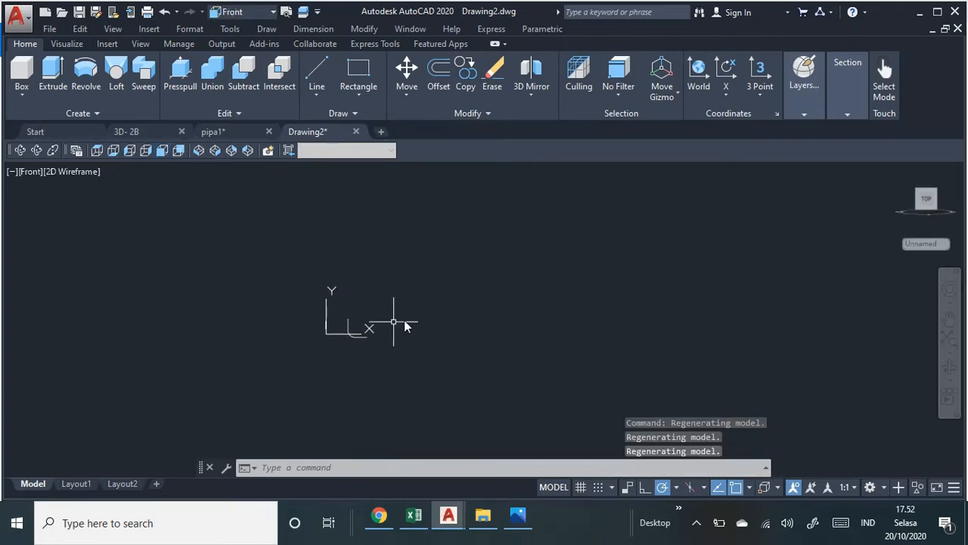
{"action": "scroll", "coordinate": [426, 314], "scroll_direction": "up", "scroll_amount": 8}
{"action": "mouse_move", "coordinate": [298, 338]}
{"action": "middle_mouse_down"}
{"action": "mouse_move", "coordinate": [540, 242]}
{"action": "mouse_move", "coordinate": [618, 227]}
{"action": "mouse_move", "coordinate": [681, 232]}
{"action": "middle_mouse_up"}
{"action": "left_click", "coordinate": [215, 150]}
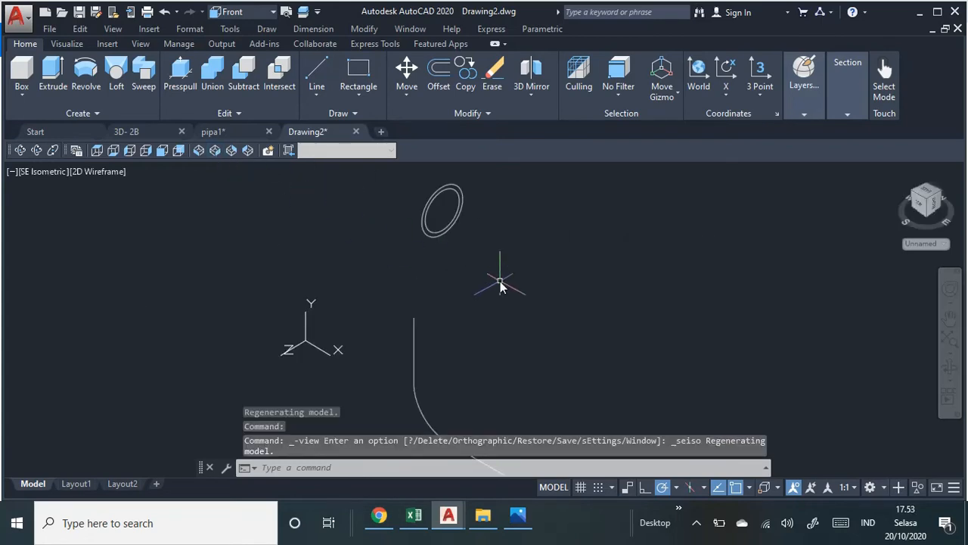
{"action": "middle_click_drag", "start_coordinate": [504, 280], "coordinate": [359, 234]}
{"action": "scroll", "coordinate": [360, 234], "scroll_direction": "down", "scroll_amount": 2}
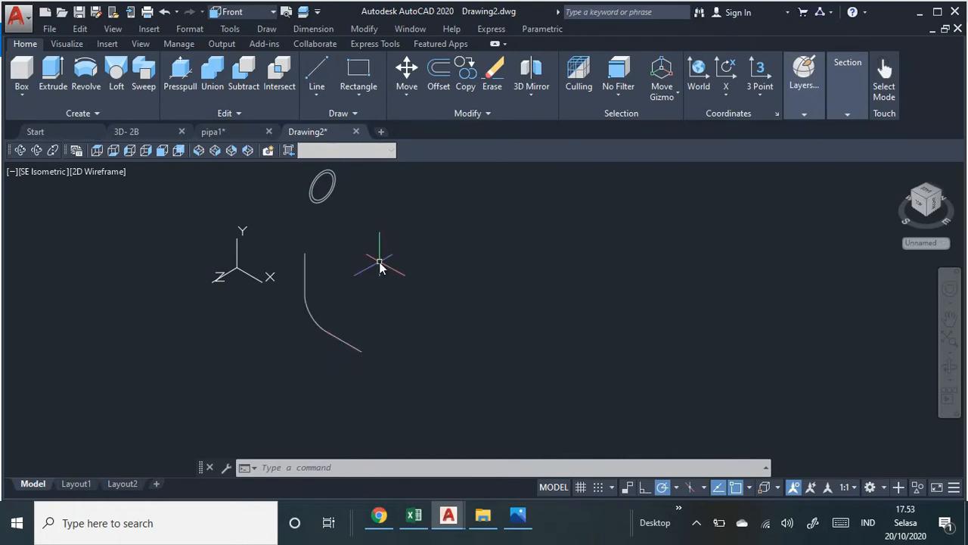
Sweep the concentric 60 and 72 diameter circles together as solids along the L-shaped pipe centreline.
{"action": "middle_click_drag", "start_coordinate": [384, 263], "coordinate": [467, 405]}
{"action": "scroll", "coordinate": [354, 285], "scroll_direction": "up", "scroll_amount": 4}
{"action": "scroll", "coordinate": [432, 328], "scroll_direction": "down", "scroll_amount": 2}
{"action": "middle_click_drag", "start_coordinate": [432, 328], "coordinate": [391, 283]}
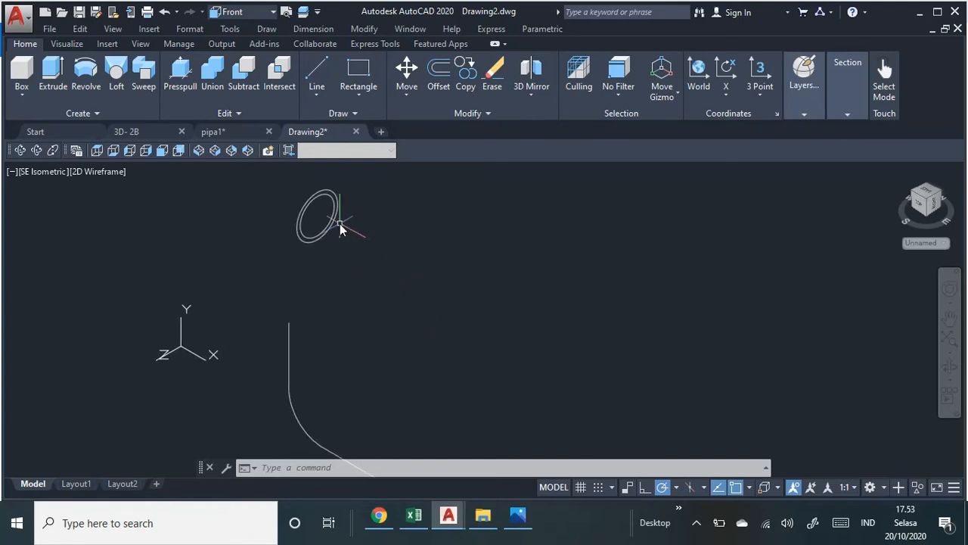
{"action": "middle_click_drag", "start_coordinate": [367, 252], "coordinate": [370, 219]}
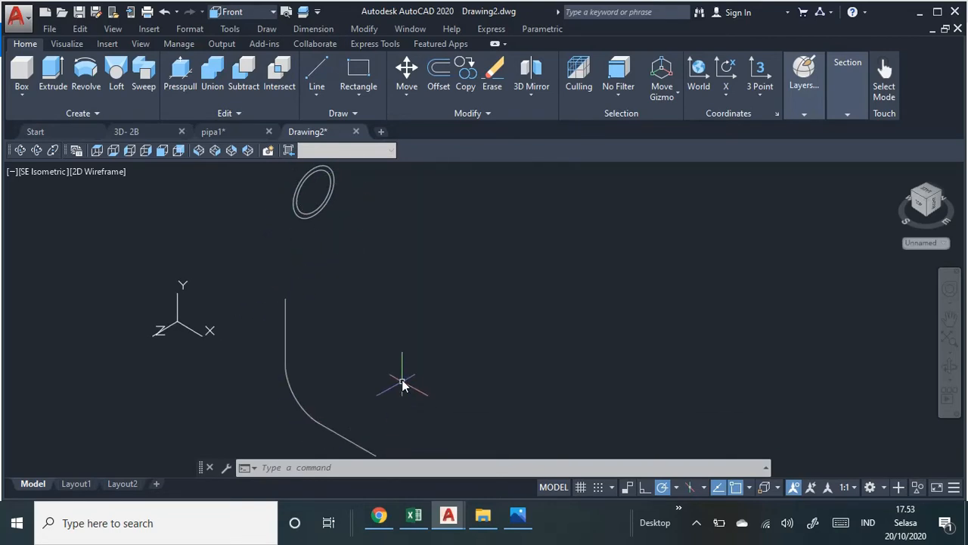
{"action": "middle_click_drag", "start_coordinate": [403, 385], "coordinate": [401, 340]}
{"action": "mouse_move", "coordinate": [199, 191]}
{"action": "middle_mouse_down"}
{"action": "mouse_move", "coordinate": [194, 246]}
{"action": "mouse_move", "coordinate": [173, 258]}
{"action": "middle_mouse_up"}
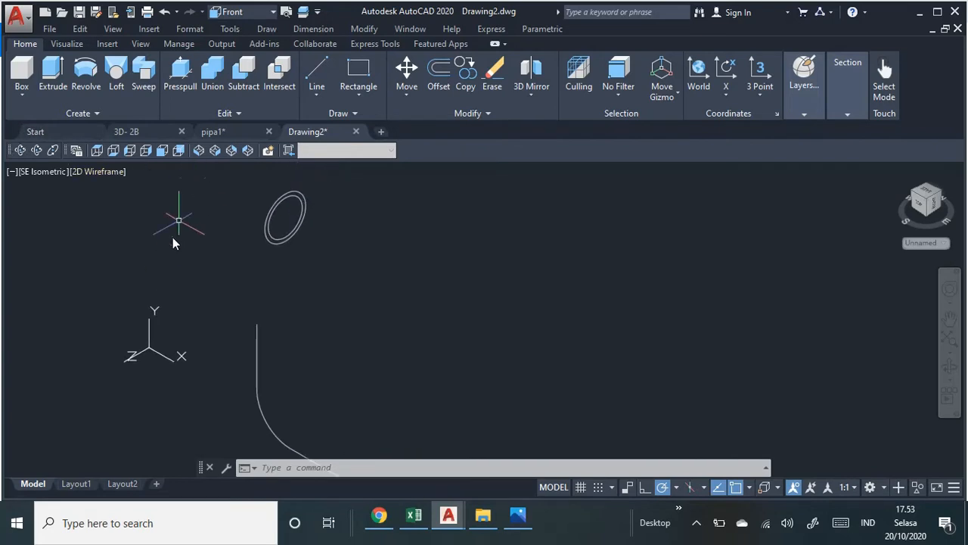
{"action": "left_click", "coordinate": [146, 76]}
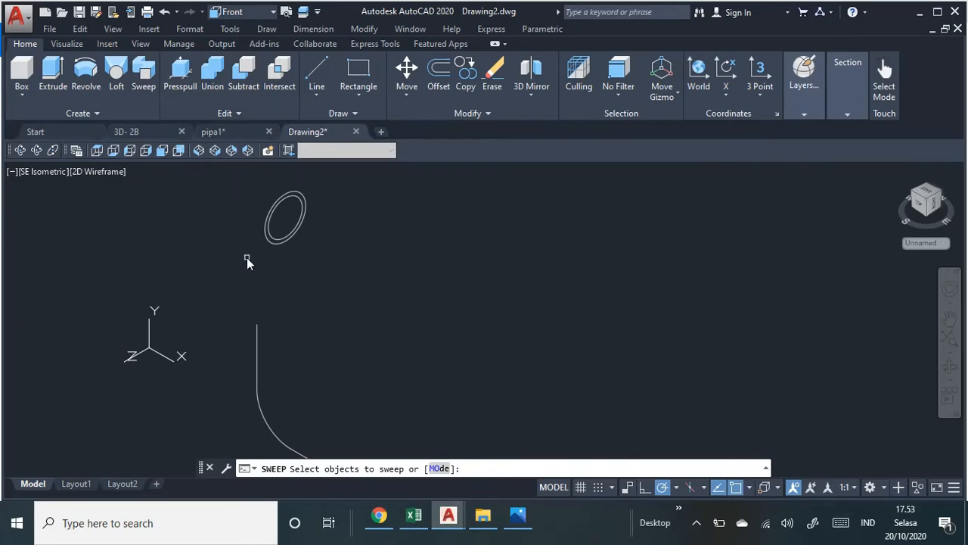
{"action": "scroll", "coordinate": [247, 261], "scroll_direction": "up", "scroll_amount": 4}
{"action": "middle_click_drag", "start_coordinate": [250, 259], "coordinate": [280, 407]}
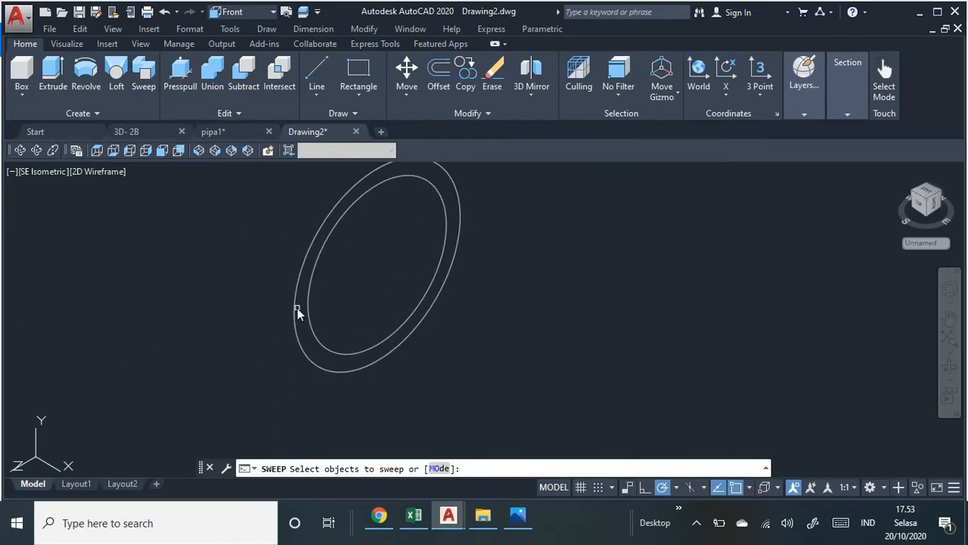
{"action": "left_click", "coordinate": [294, 310]}
{"action": "left_click", "coordinate": [308, 310]}
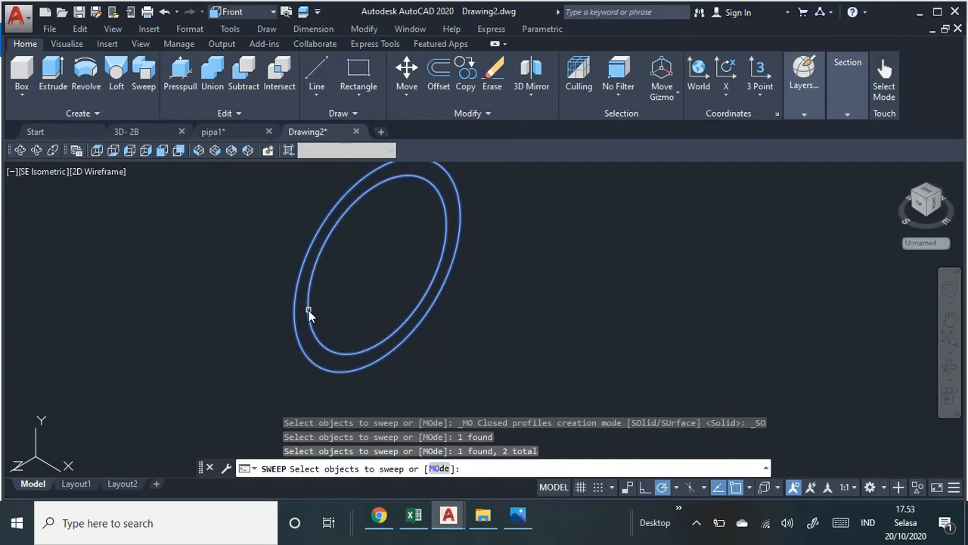
{"action": "key", "text": "Return"}
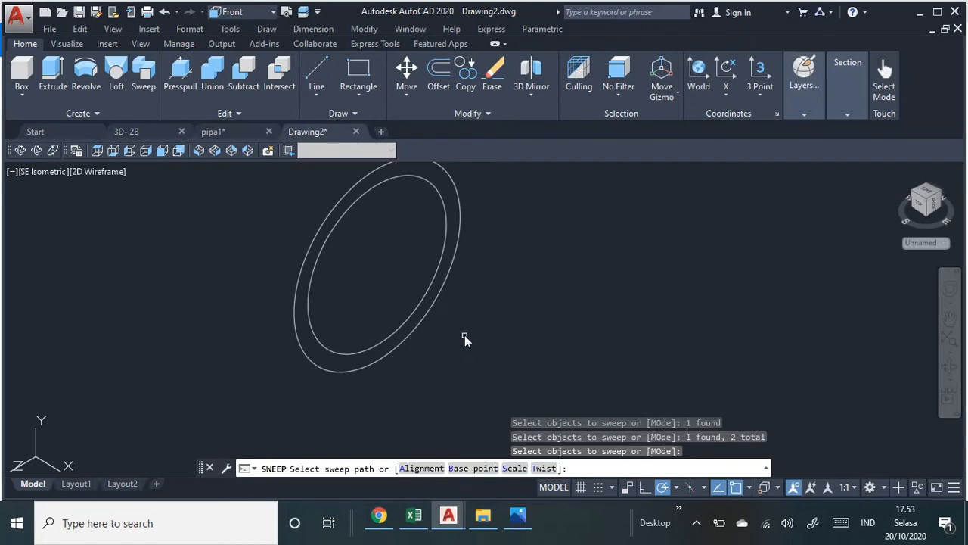
{"action": "middle_click_drag", "start_coordinate": [483, 361], "coordinate": [386, 108]}
{"action": "scroll", "coordinate": [381, 409], "scroll_direction": "down", "scroll_amount": 2}
{"action": "middle_click_drag", "start_coordinate": [380, 411], "coordinate": [310, 256]}
{"action": "middle_click_drag", "start_coordinate": [320, 344], "coordinate": [360, 164]}
{"action": "middle_click_drag", "start_coordinate": [454, 385], "coordinate": [299, 292]}
{"action": "left_click", "coordinate": [256, 331]}
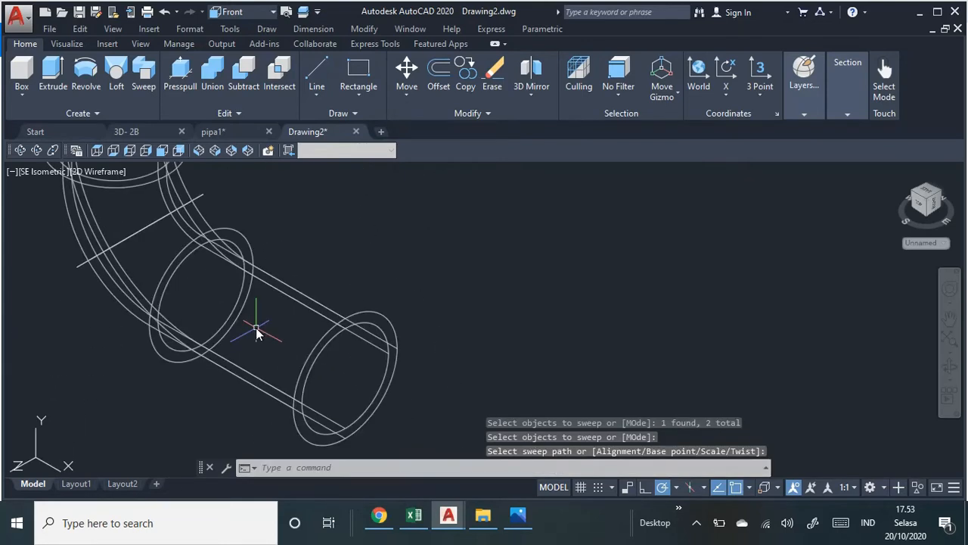
Display the swept elbow in the Shaded visual style.
{"action": "middle_click_drag", "start_coordinate": [407, 244], "coordinate": [507, 277]}
{"action": "scroll", "coordinate": [485, 258], "scroll_direction": "down", "scroll_amount": 5}
{"action": "scroll", "coordinate": [415, 299], "scroll_direction": "up", "scroll_amount": 5}
{"action": "scroll", "coordinate": [395, 293], "scroll_direction": "down", "scroll_amount": 3}
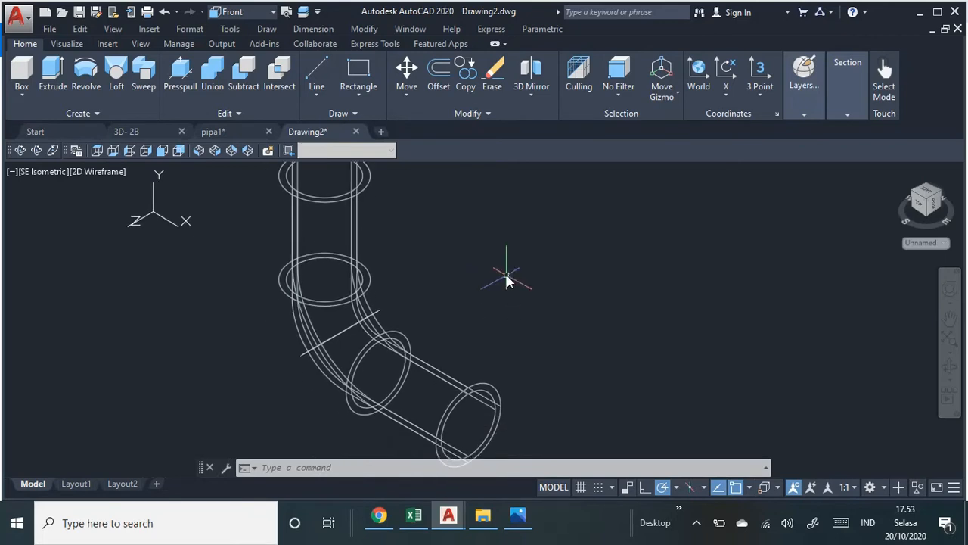
{"action": "middle_click_drag", "start_coordinate": [239, 231], "coordinate": [235, 261]}
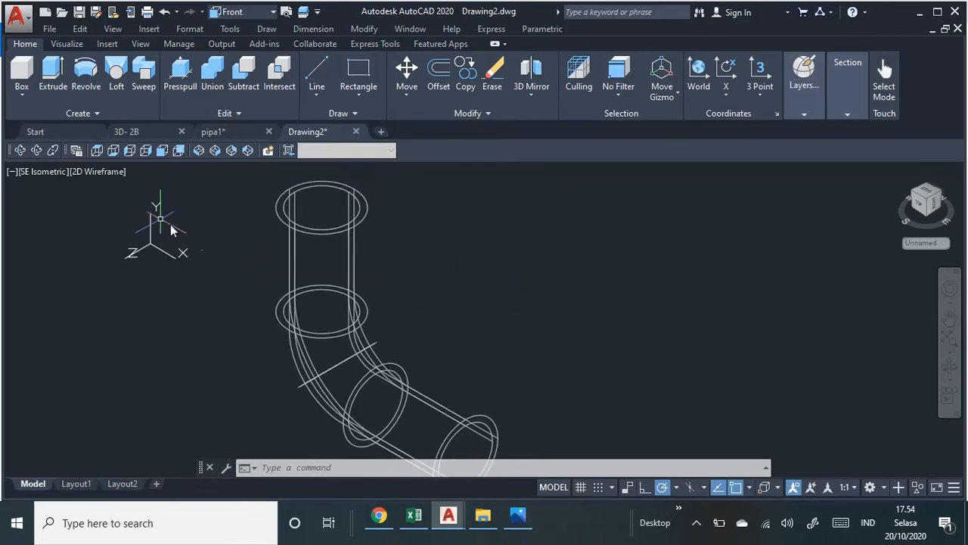
{"action": "left_click", "coordinate": [115, 172]}
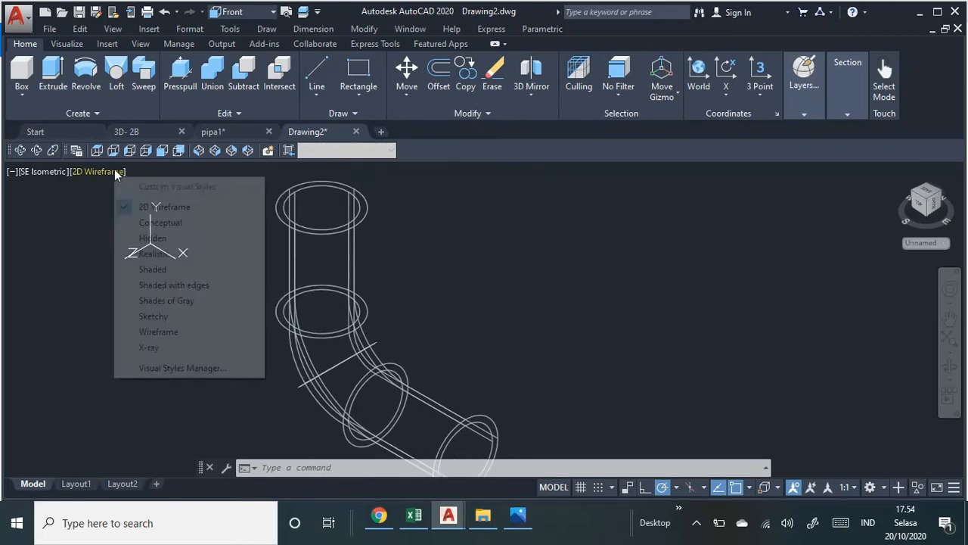
{"action": "left_click", "coordinate": [184, 274]}
{"action": "mouse_move", "coordinate": [484, 295]}
{"action": "middle_mouse_down"}
{"action": "mouse_move", "coordinate": [464, 270]}
{"action": "mouse_move", "coordinate": [445, 288]}
{"action": "middle_mouse_up"}
{"action": "scroll", "coordinate": [457, 283], "scroll_direction": "down", "scroll_amount": 2}
{"action": "scroll", "coordinate": [458, 291], "scroll_direction": "up", "scroll_amount": 1}
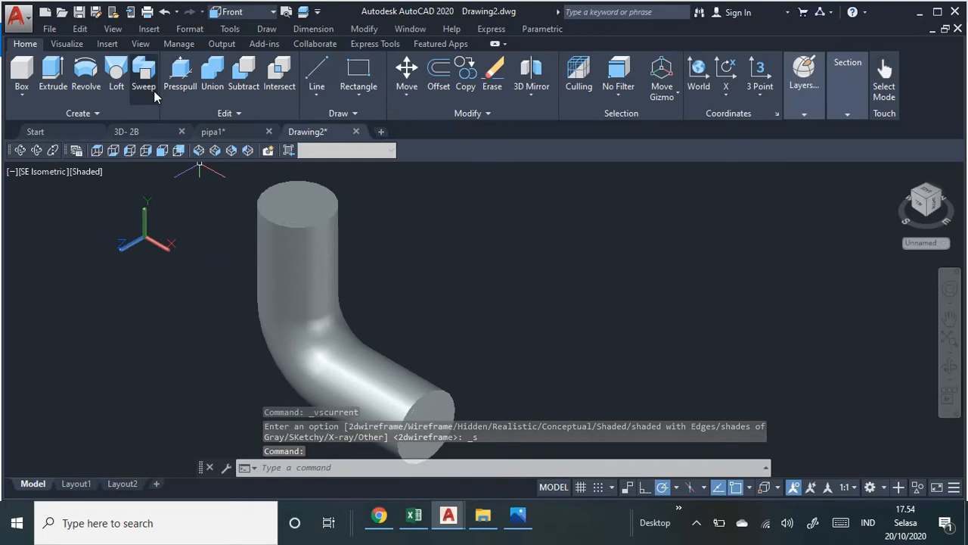
{"action": "middle_click_drag", "start_coordinate": [436, 330], "coordinate": [452, 315]}
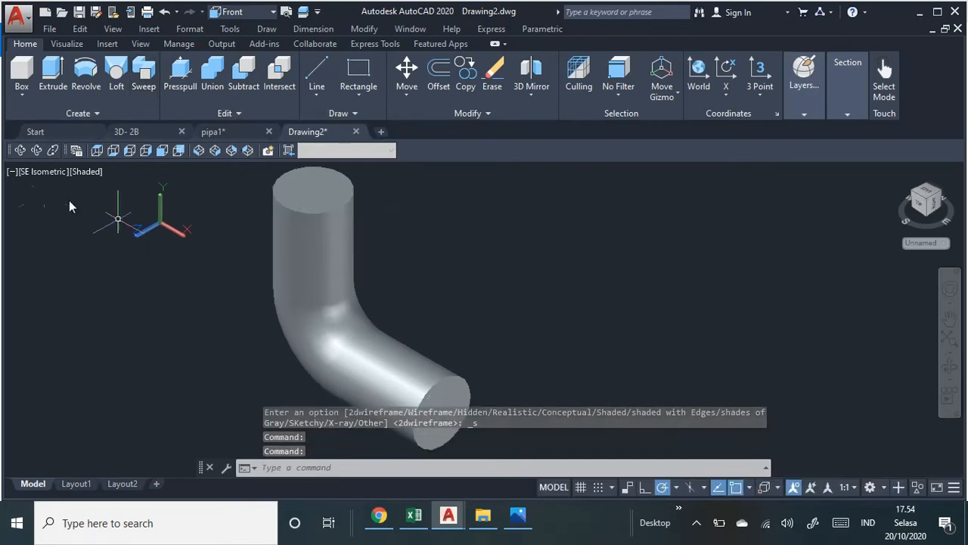
Subtract the inner swept solid from the outer one to hollow out the pipe elbow.
{"action": "left_click", "coordinate": [21, 150]}
{"action": "left_click_drag", "start_coordinate": [200, 314], "coordinate": [236, 289]}
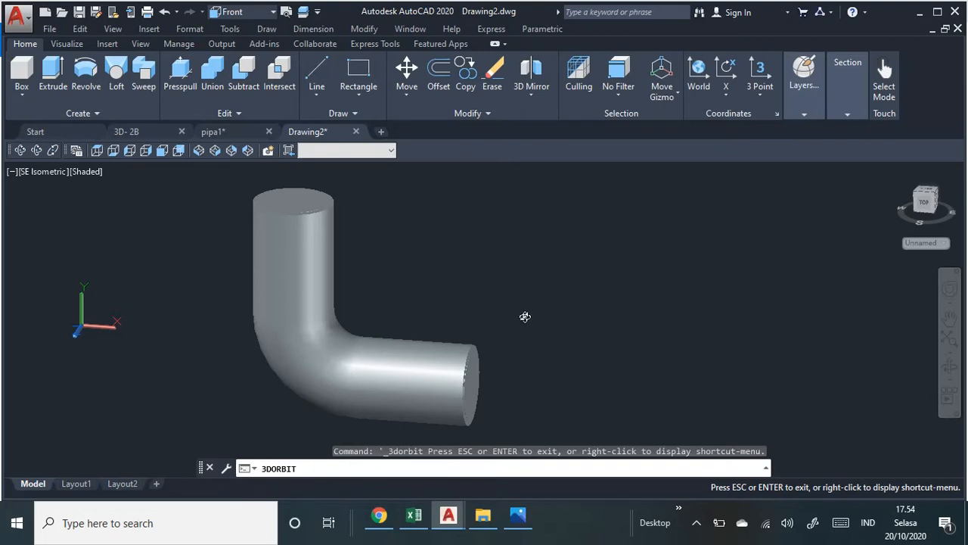
{"action": "middle_click_drag", "start_coordinate": [522, 373], "coordinate": [518, 370]}
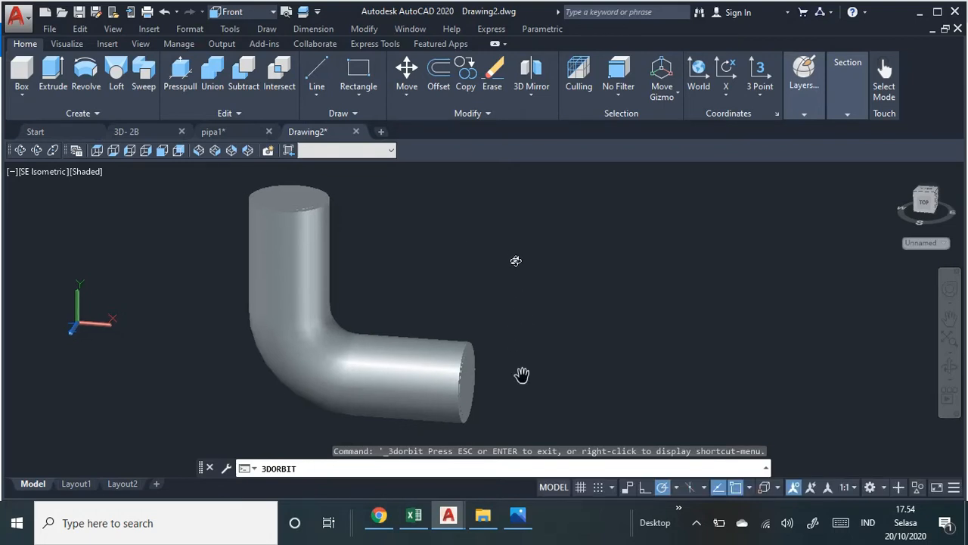
{"action": "middle_click_drag", "start_coordinate": [515, 260], "coordinate": [490, 239]}
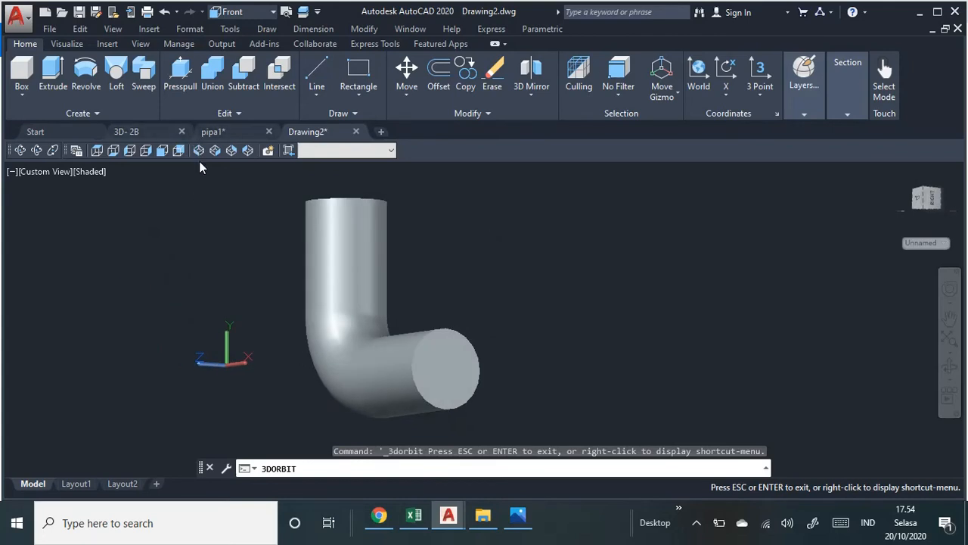
{"action": "left_click", "coordinate": [233, 84]}
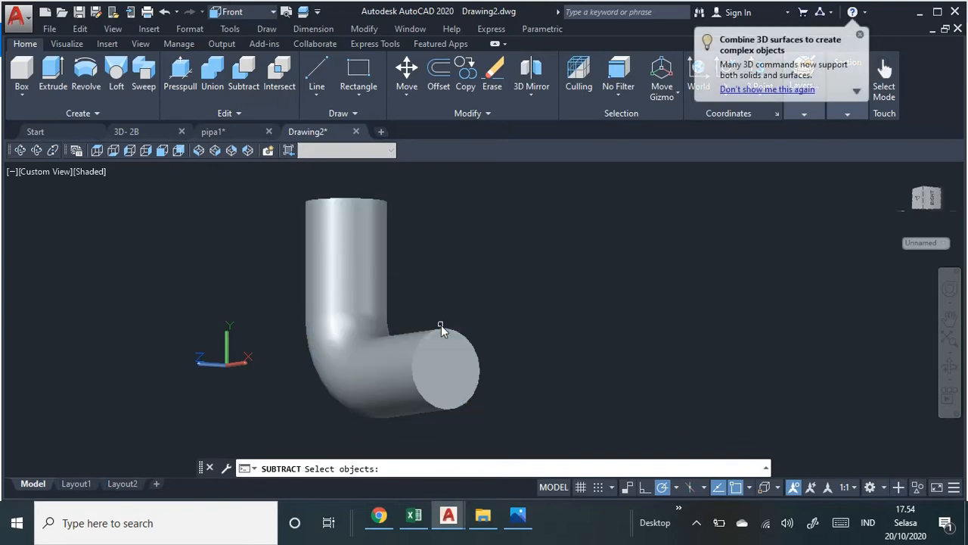
{"action": "left_click", "coordinate": [440, 326]}
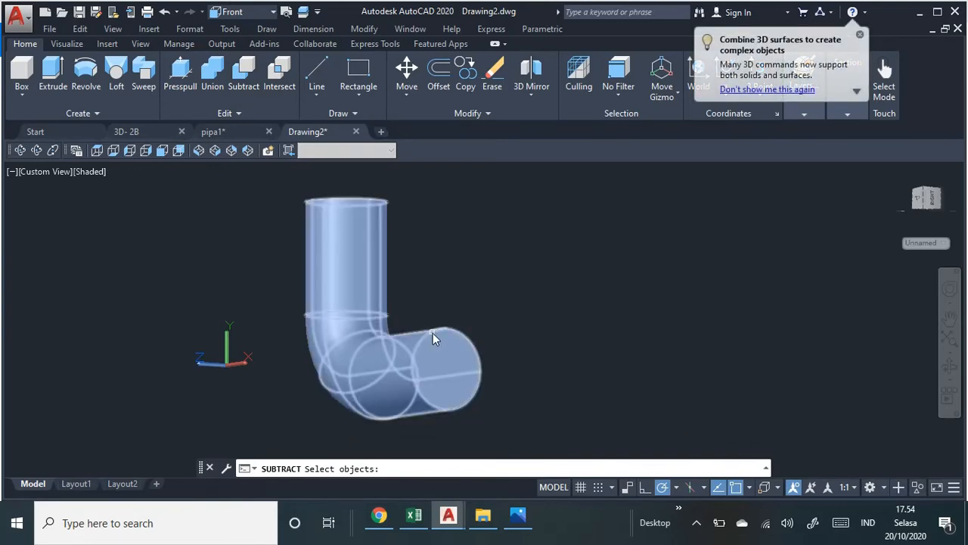
{"action": "left_click", "coordinate": [433, 333]}
{"action": "key", "text": "Return"}
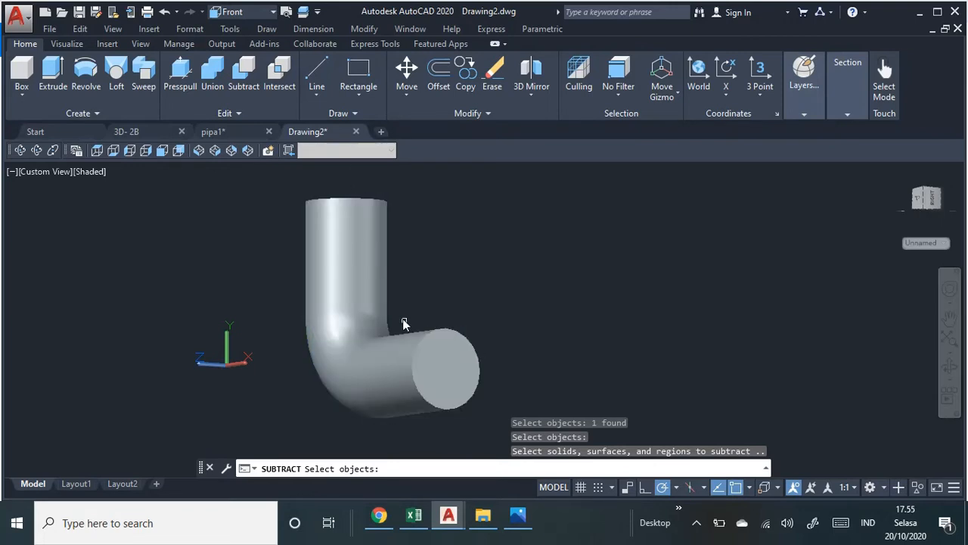
{"action": "left_click", "coordinate": [438, 366]}
{"action": "key", "text": "Return"}
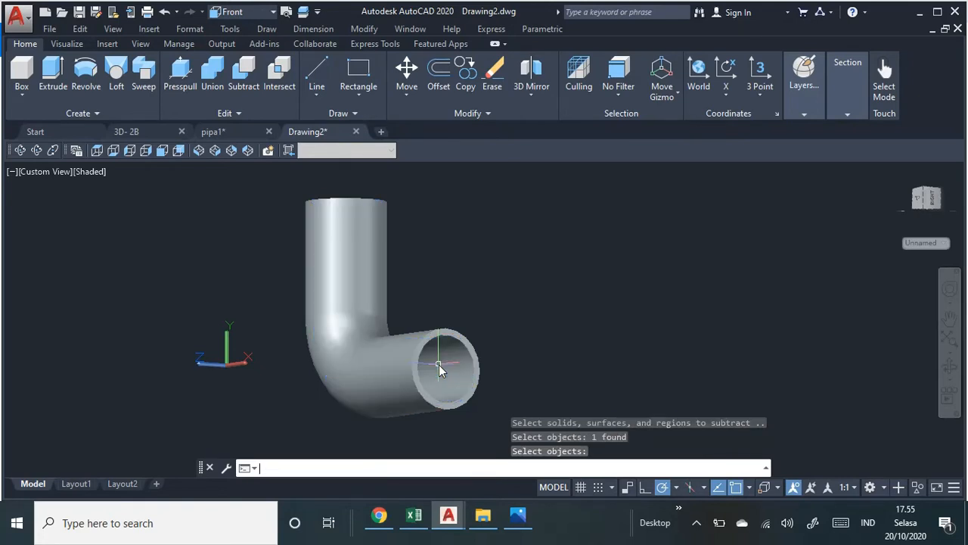
Orbit to look into the elbow's upper opening, and browse the available AutoCAD toolbars without changing any.
{"action": "left_click", "coordinate": [21, 151]}
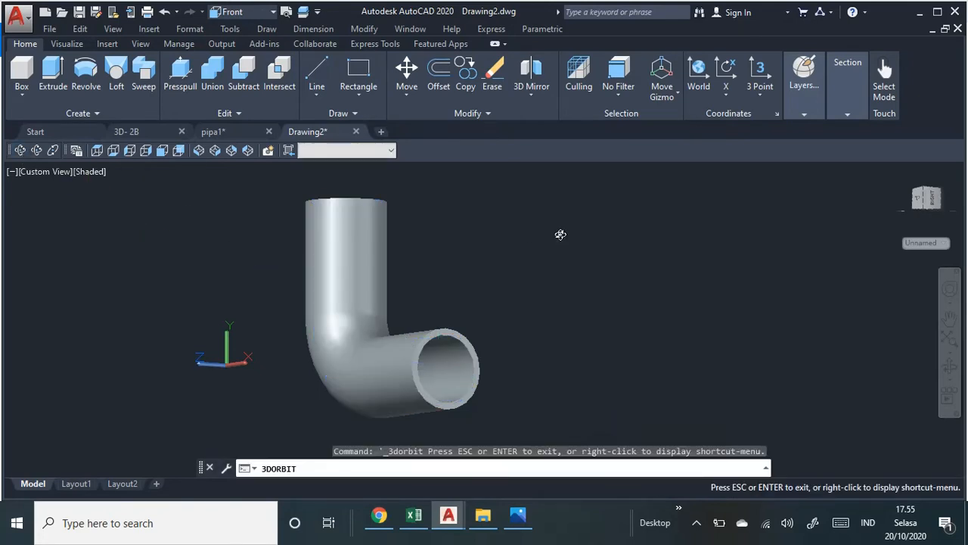
{"action": "left_click_drag", "start_coordinate": [559, 234], "coordinate": [525, 286]}
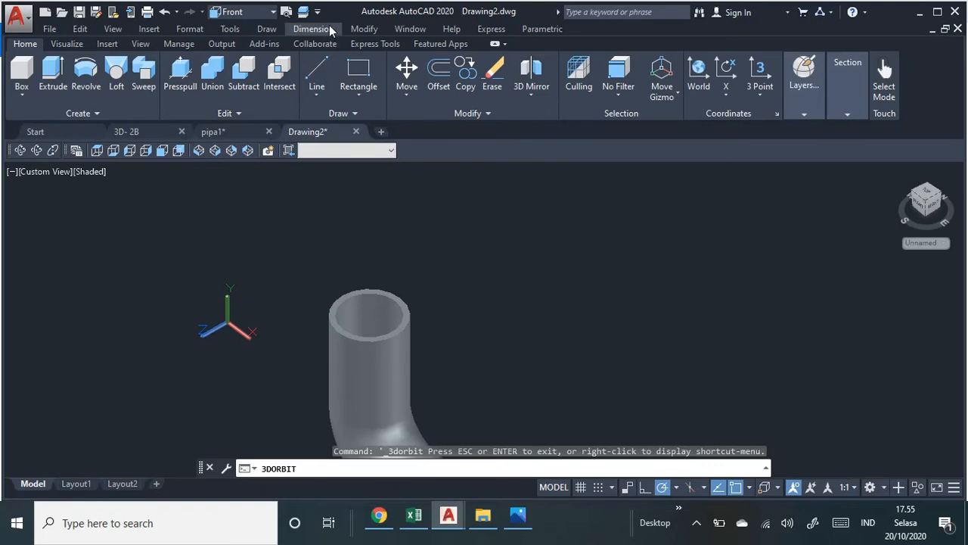
{"action": "left_click", "coordinate": [231, 30]}
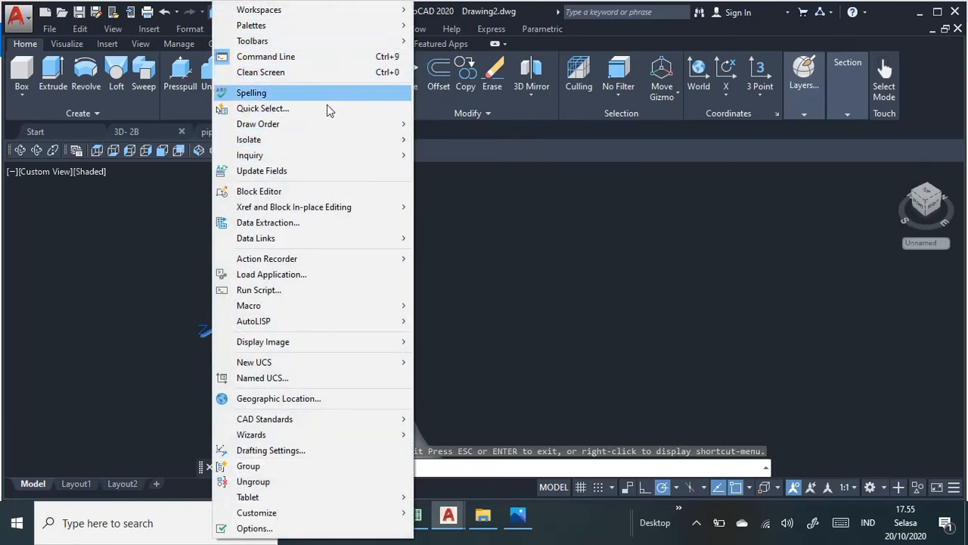
{"action": "mouse_move", "coordinate": [382, 42]}
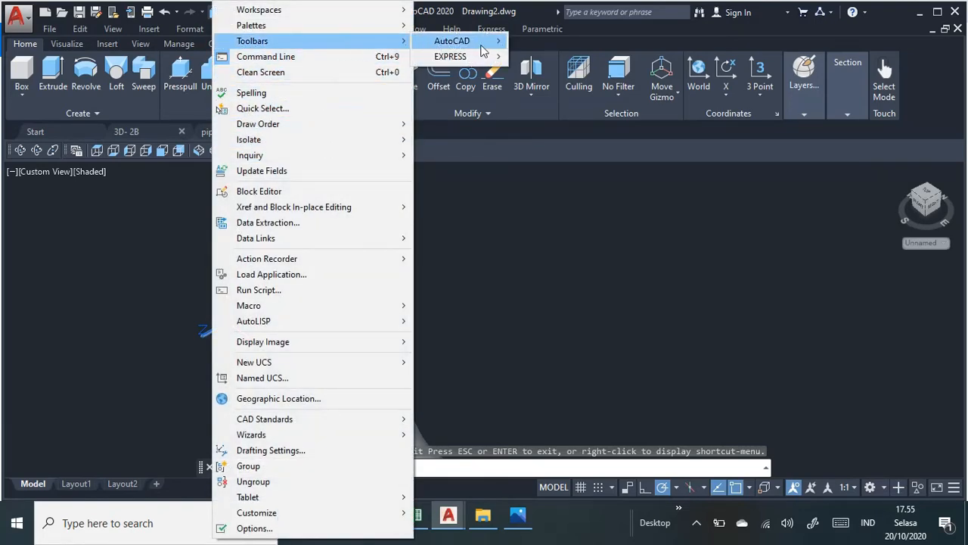
{"action": "mouse_move", "coordinate": [476, 41]}
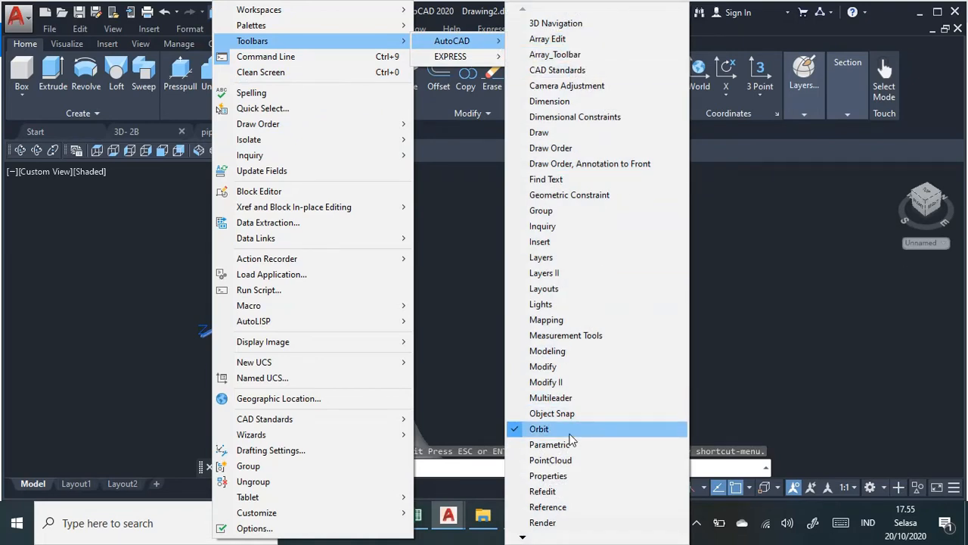
{"action": "mouse_move", "coordinate": [523, 539]}
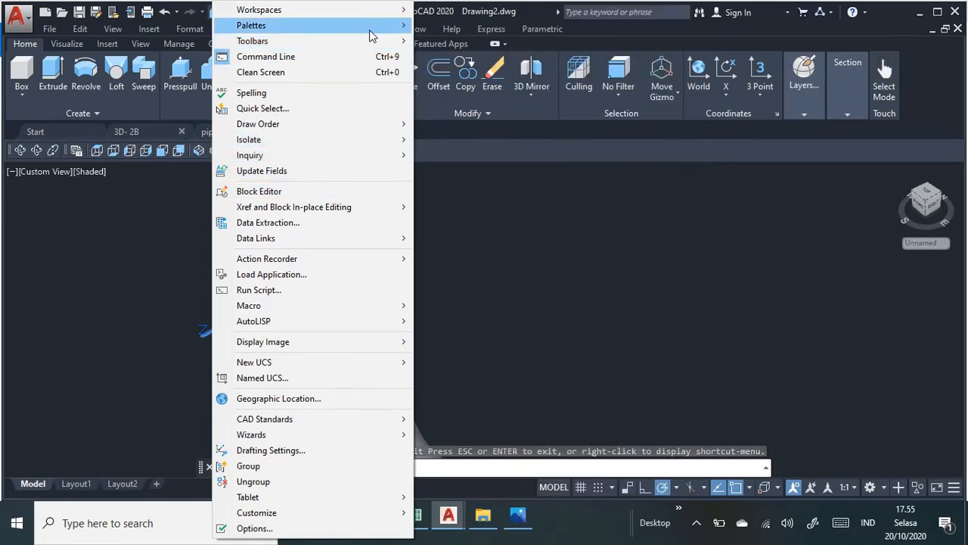
{"action": "left_click", "coordinate": [491, 246]}
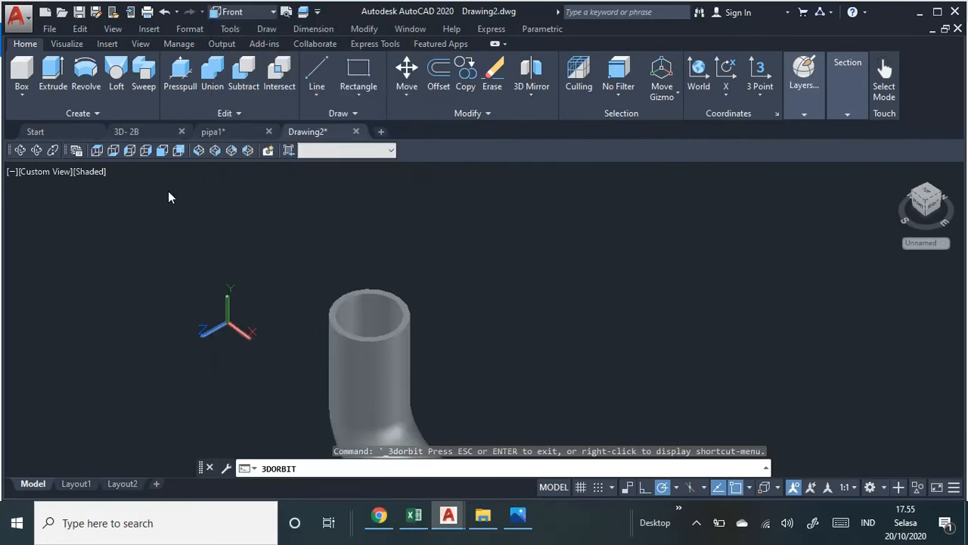
{"action": "key", "text": "Escape"}
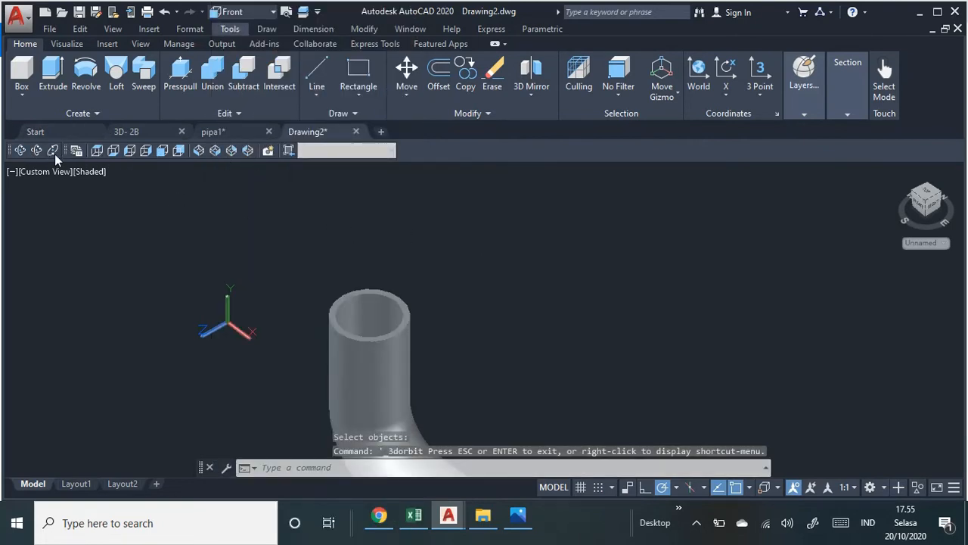
Orbit around the hollow elbow to examine its wall, its bend and both open ends.
{"action": "left_click", "coordinate": [20, 151]}
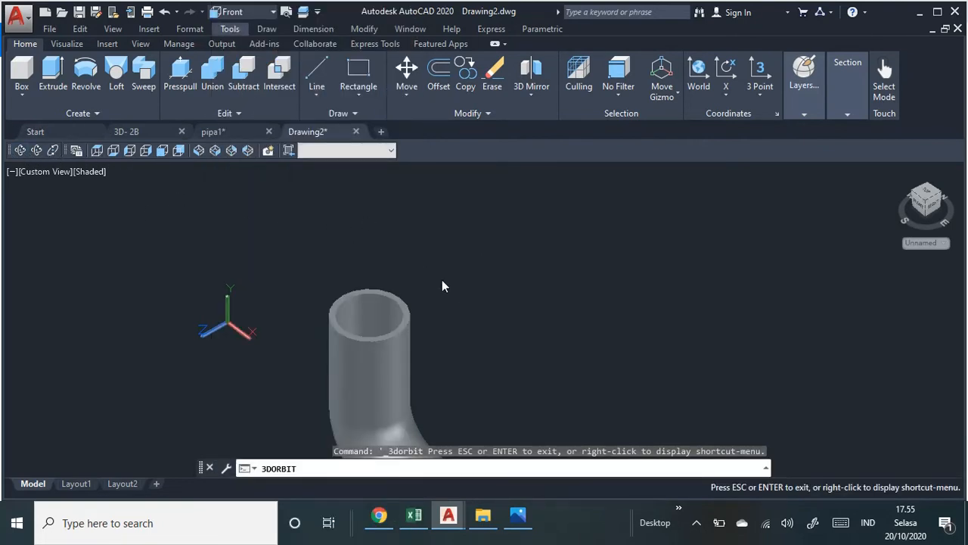
{"action": "middle_click_drag", "start_coordinate": [481, 295], "coordinate": [468, 155]}
{"action": "middle_click_drag", "start_coordinate": [486, 213], "coordinate": [466, 237]}
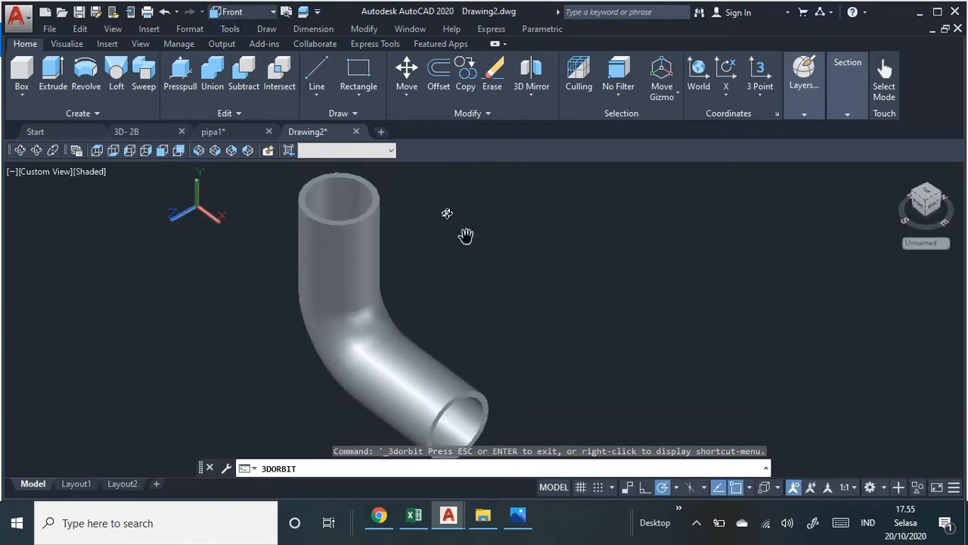
{"action": "left_click", "coordinate": [21, 150]}
{"action": "left_click_drag", "start_coordinate": [414, 215], "coordinate": [456, 311]}
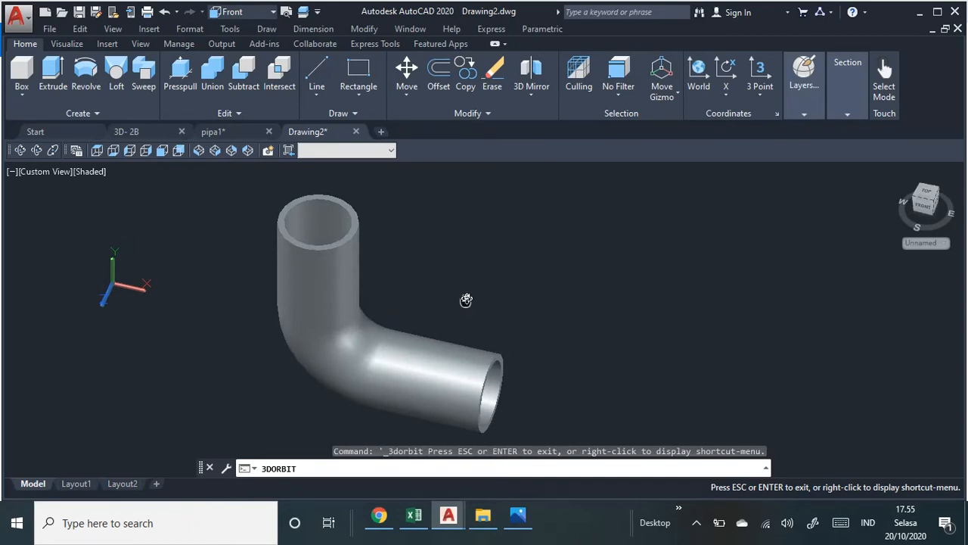
{"action": "middle_click_drag", "start_coordinate": [466, 299], "coordinate": [558, 313]}
{"action": "scroll", "coordinate": [553, 309], "scroll_direction": "up", "scroll_amount": 2}
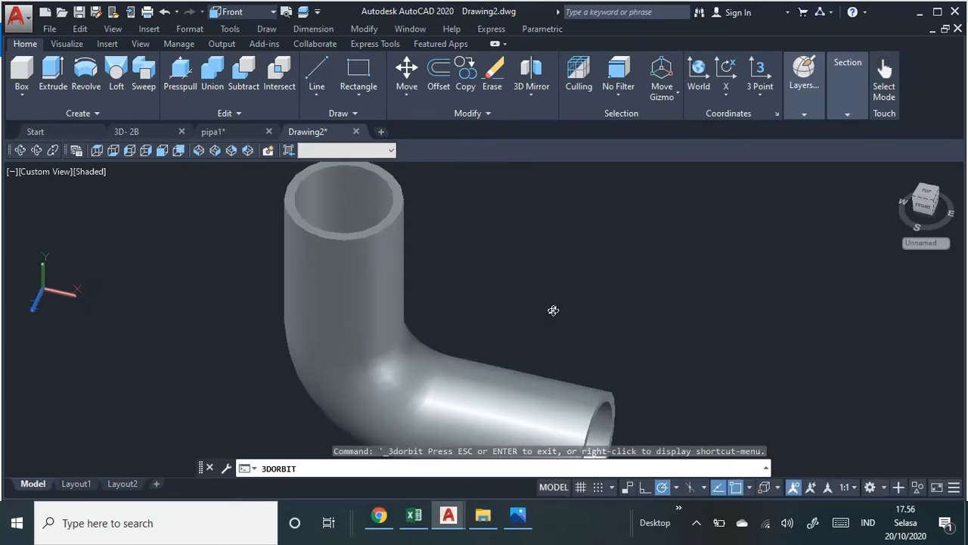
{"action": "scroll", "coordinate": [553, 310], "scroll_direction": "up", "scroll_amount": 1}
{"action": "scroll", "coordinate": [553, 309], "scroll_direction": "down", "scroll_amount": 3}
{"action": "scroll", "coordinate": [549, 318], "scroll_direction": "up", "scroll_amount": 1}
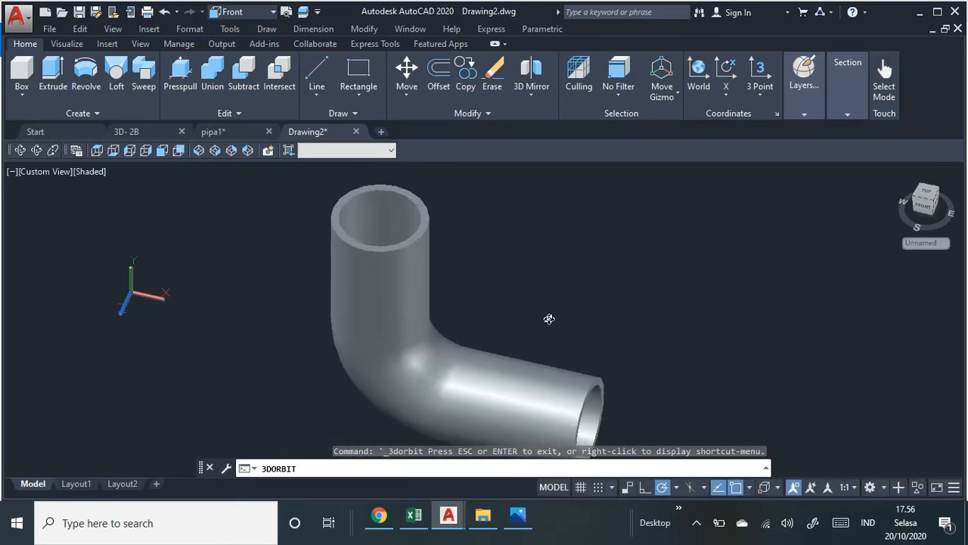
{"action": "scroll", "coordinate": [549, 319], "scroll_direction": "up", "scroll_amount": 2}
{"action": "scroll", "coordinate": [549, 322], "scroll_direction": "down", "scroll_amount": 2}
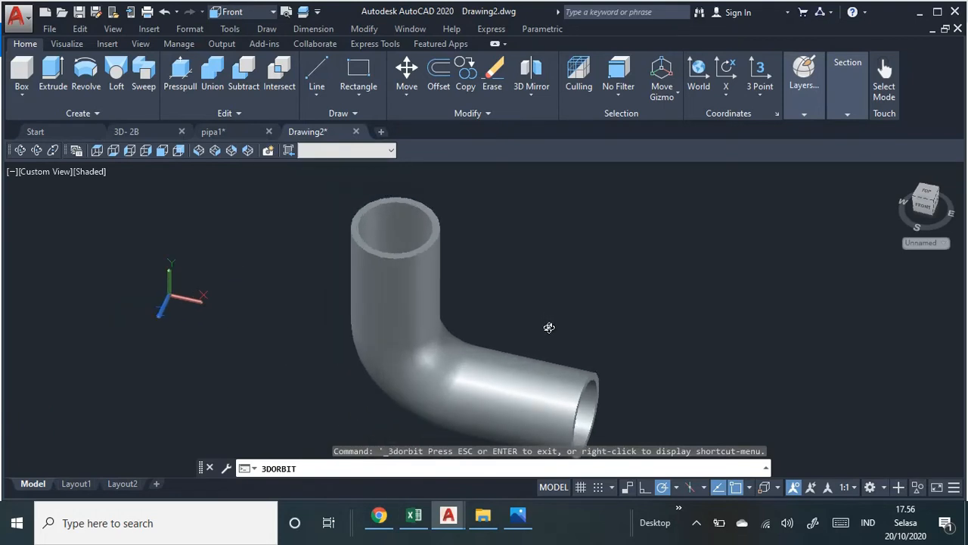
{"action": "scroll", "coordinate": [549, 326], "scroll_direction": "up", "scroll_amount": 2}
{"action": "scroll", "coordinate": [549, 327], "scroll_direction": "down", "scroll_amount": 3}
{"action": "scroll", "coordinate": [552, 303], "scroll_direction": "down", "scroll_amount": 1}
{"action": "middle_click_drag", "start_coordinate": [551, 304], "coordinate": [528, 267]}
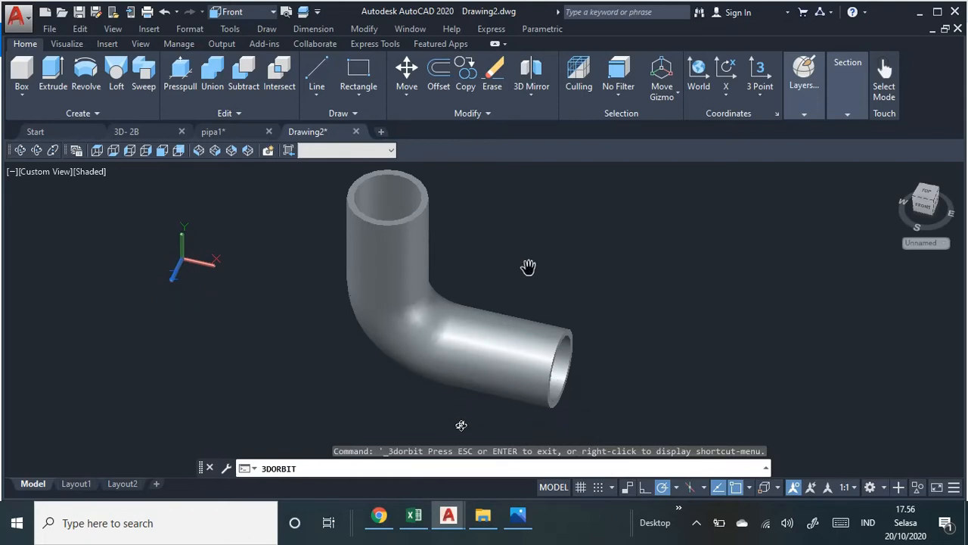
Review the flanges in the reference image and in the finished pipa1 model, and return to Drawing2.
{"action": "left_click", "coordinate": [519, 520]}
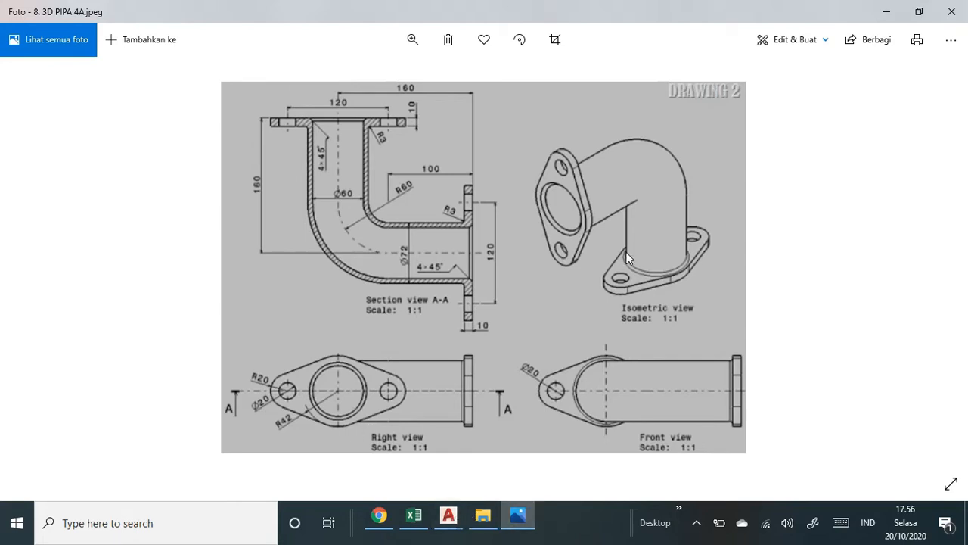
{"action": "left_click", "coordinate": [449, 515]}
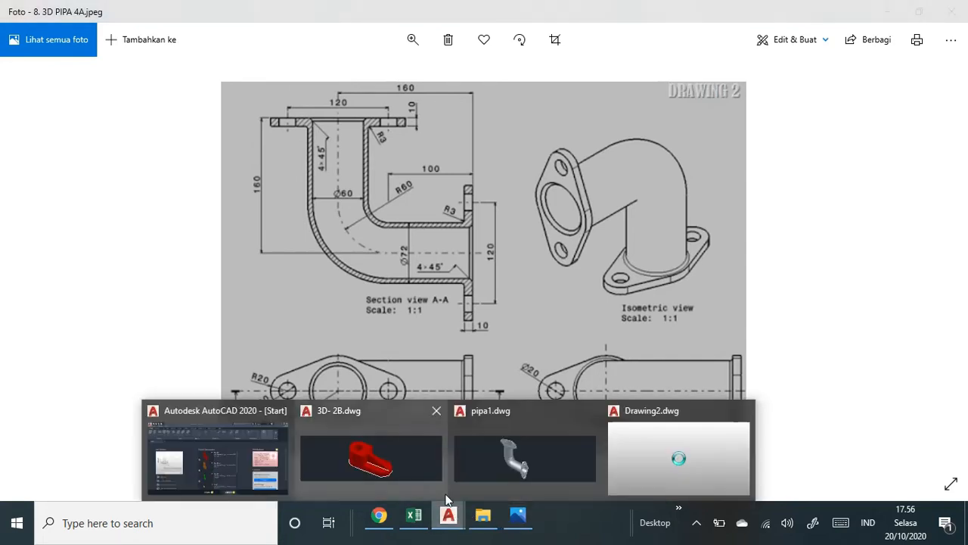
{"action": "left_click", "coordinate": [541, 463]}
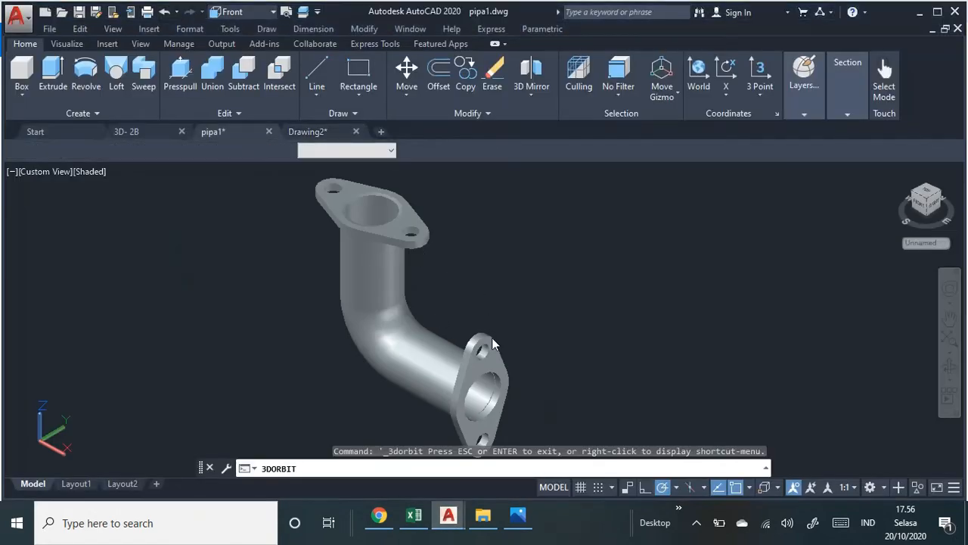
{"action": "key", "text": "Escape"}
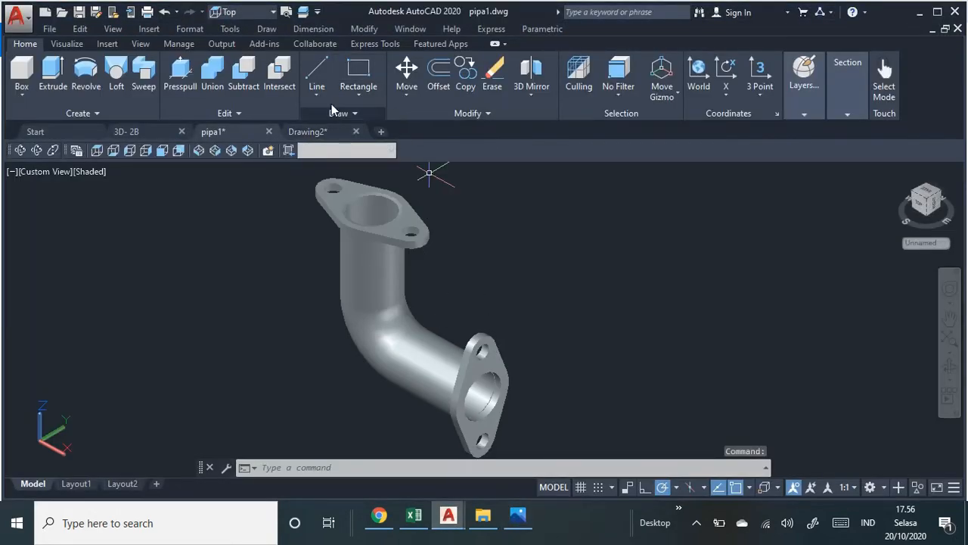
{"action": "left_click", "coordinate": [314, 131]}
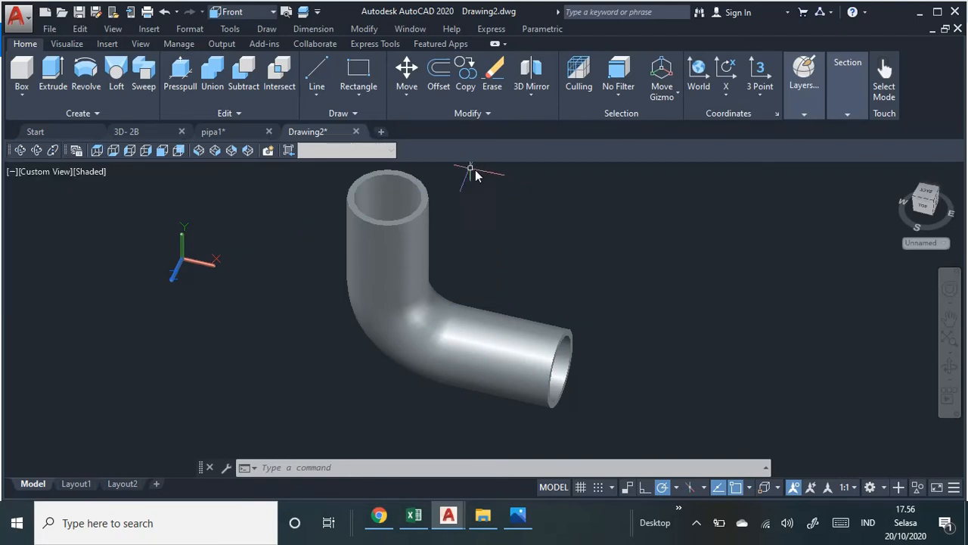
Show the hollow elbow from the Top view in the 2D Wireframe visual style.
{"action": "left_click", "coordinate": [99, 151]}
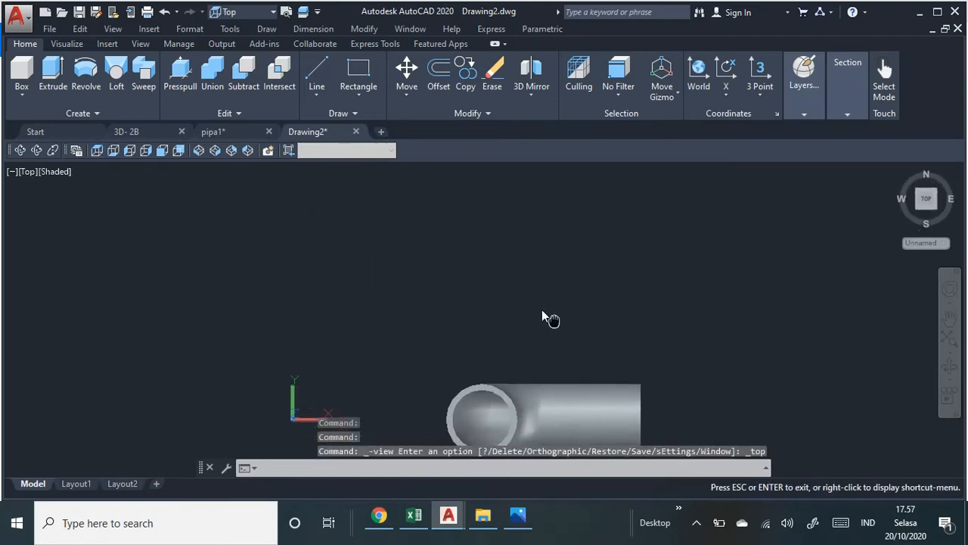
{"action": "left_click", "coordinate": [59, 171]}
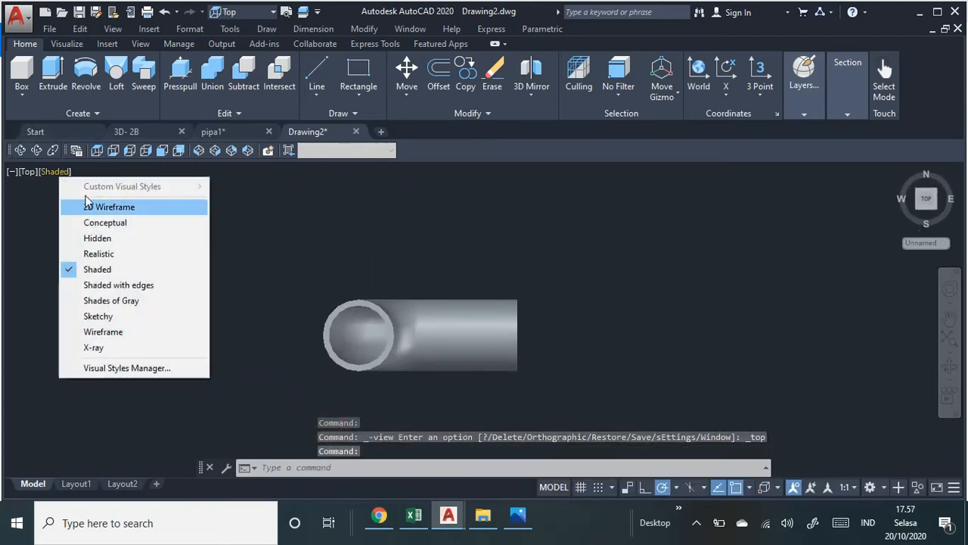
{"action": "left_click", "coordinate": [110, 209]}
{"action": "middle_click_drag", "start_coordinate": [749, 338], "coordinate": [541, 311]}
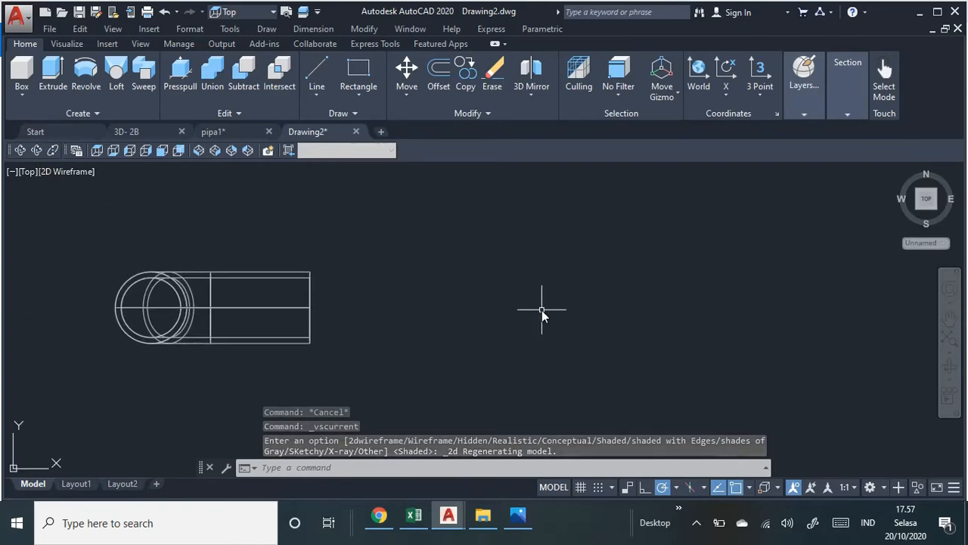
Examine the flange outline's radii and hole sizes in the reference image's right view, and return to Drawing2.
{"action": "left_click", "coordinate": [517, 516]}
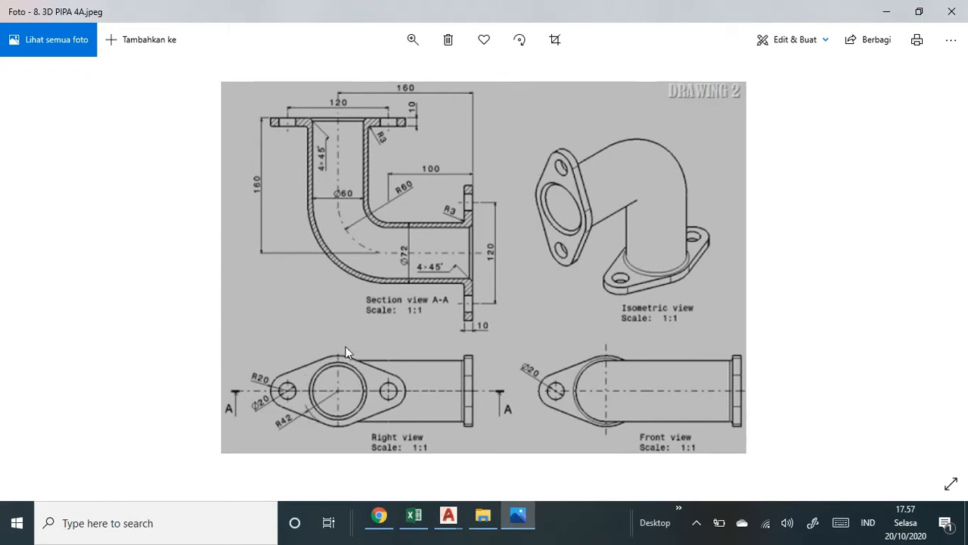
{"action": "scroll", "coordinate": [725, 423], "scroll_direction": "up", "scroll_amount": 4}
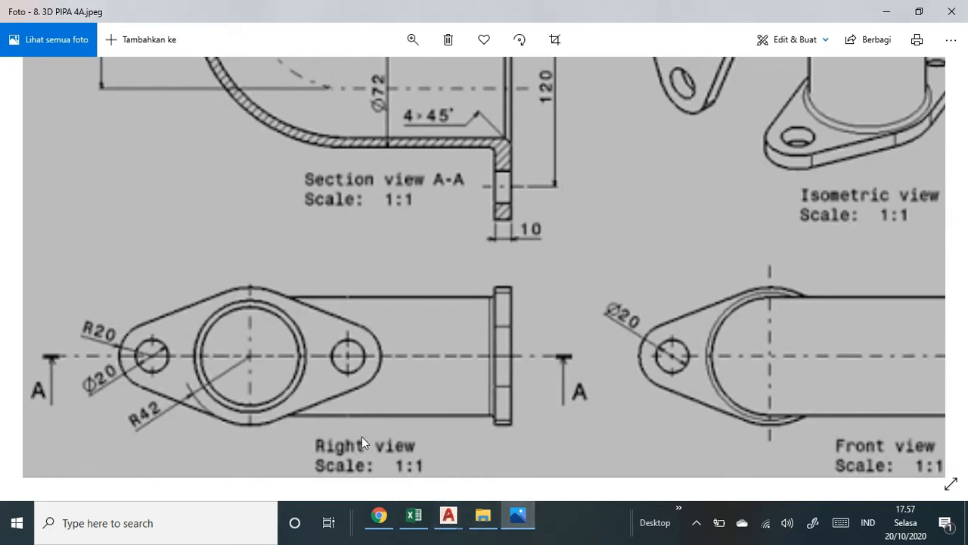
{"action": "mouse_move", "coordinate": [452, 521]}
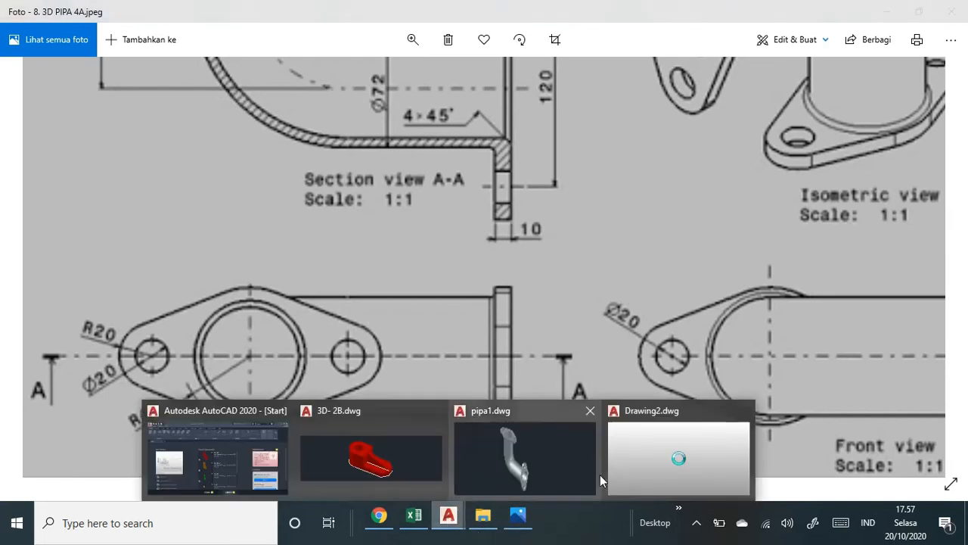
{"action": "left_click", "coordinate": [648, 473]}
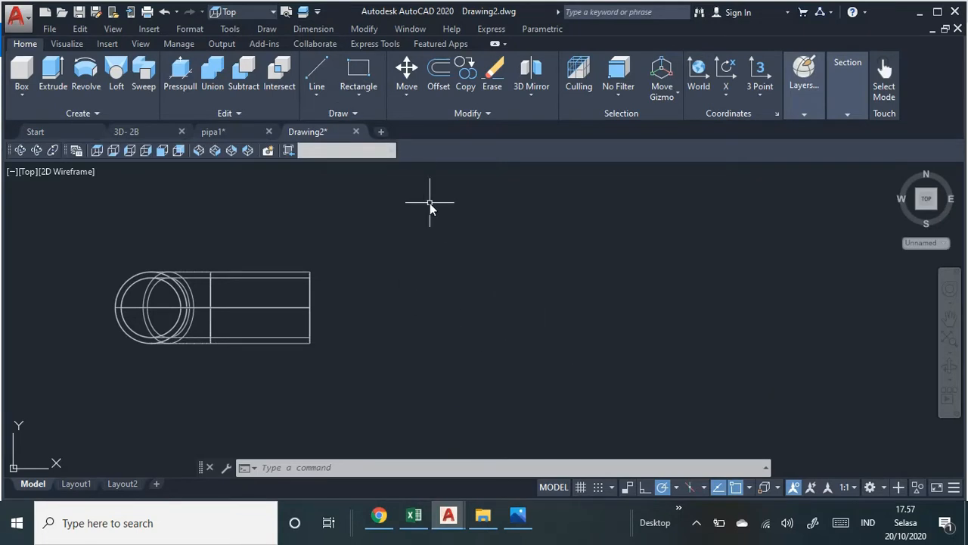
{"action": "mouse_move", "coordinate": [562, 244]}
{"action": "middle_mouse_down"}
{"action": "mouse_move", "coordinate": [442, 237]}
{"action": "mouse_move", "coordinate": [492, 244]}
{"action": "middle_mouse_up"}
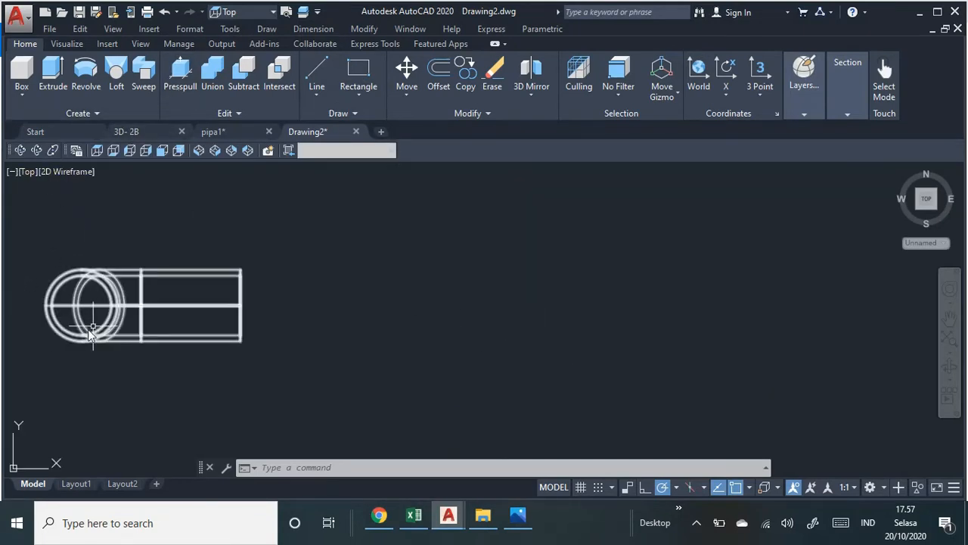
Draw a circle of radius 42 in the empty area beside the elbow, taking the radius from the reference image.
{"action": "left_click", "coordinate": [230, 29]}
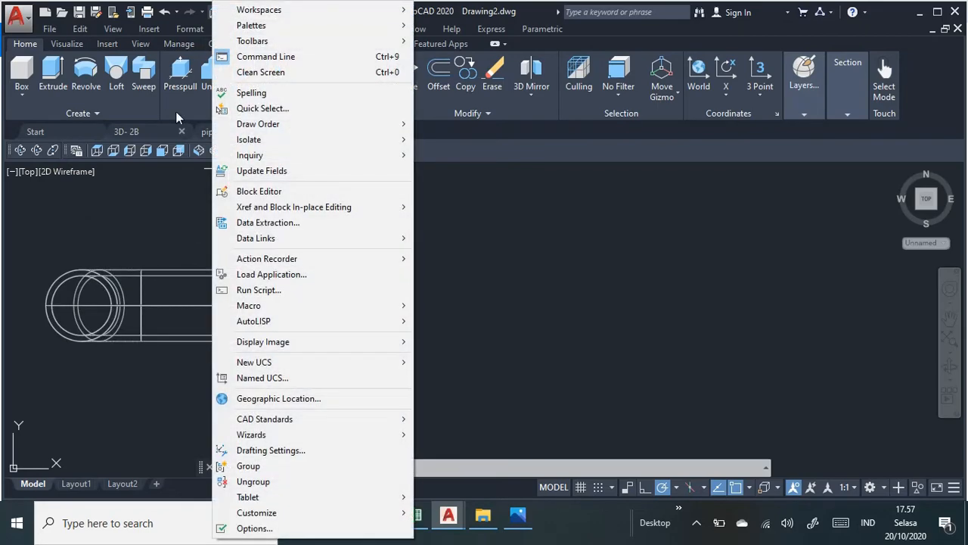
{"action": "left_click", "coordinate": [156, 208]}
{"action": "left_click", "coordinate": [266, 29]}
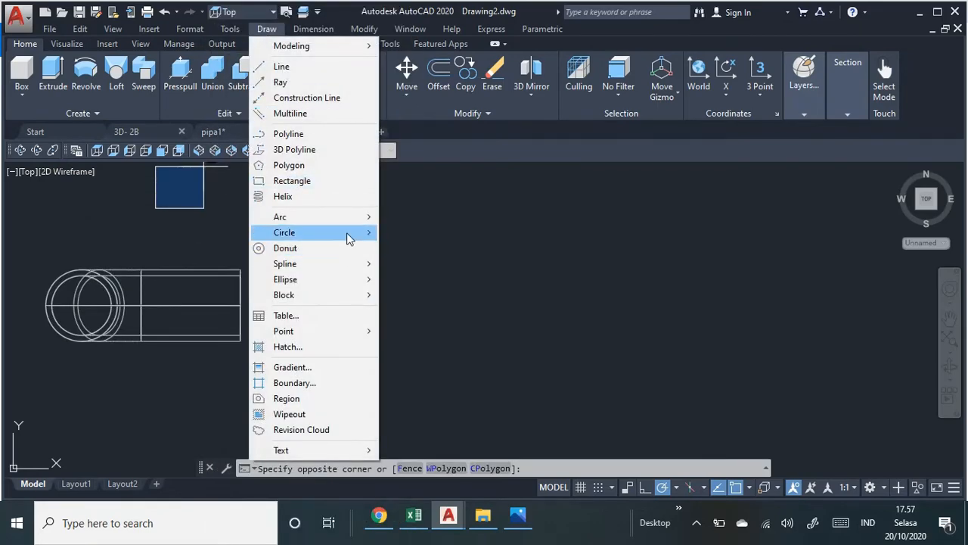
{"action": "mouse_move", "coordinate": [350, 237]}
{"action": "left_click", "coordinate": [469, 235]}
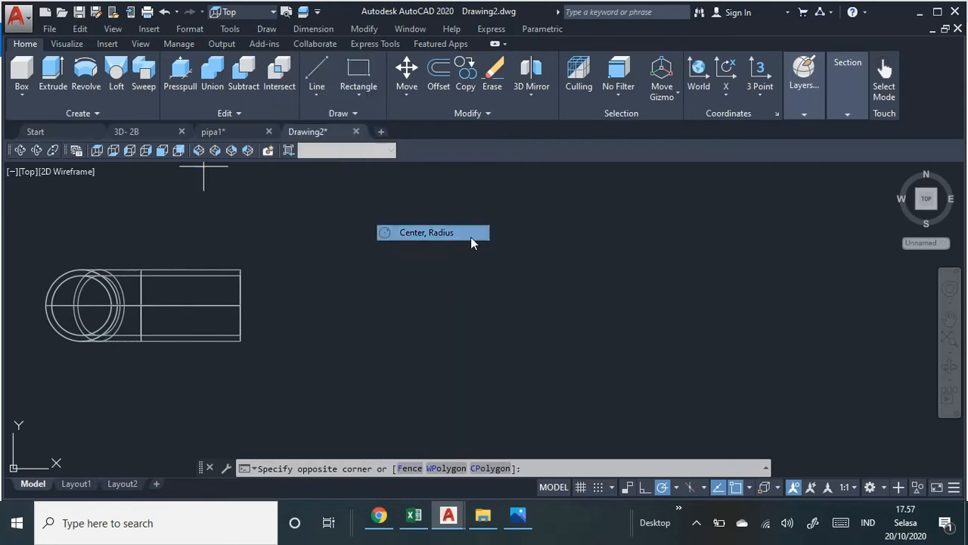
{"action": "mouse_move", "coordinate": [588, 305]}
{"action": "middle_mouse_down"}
{"action": "mouse_move", "coordinate": [552, 323]}
{"action": "mouse_move", "coordinate": [496, 329]}
{"action": "middle_mouse_up"}
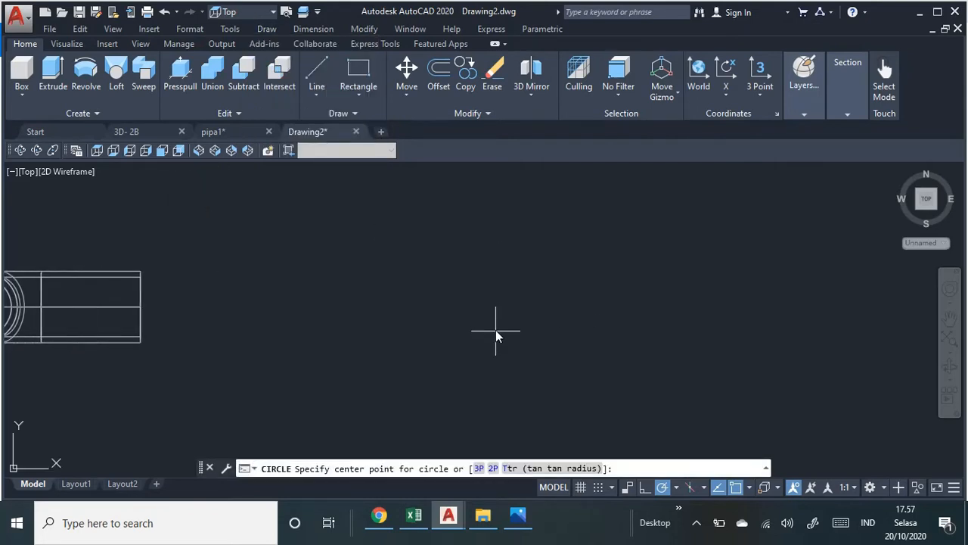
{"action": "left_click", "coordinate": [473, 300]}
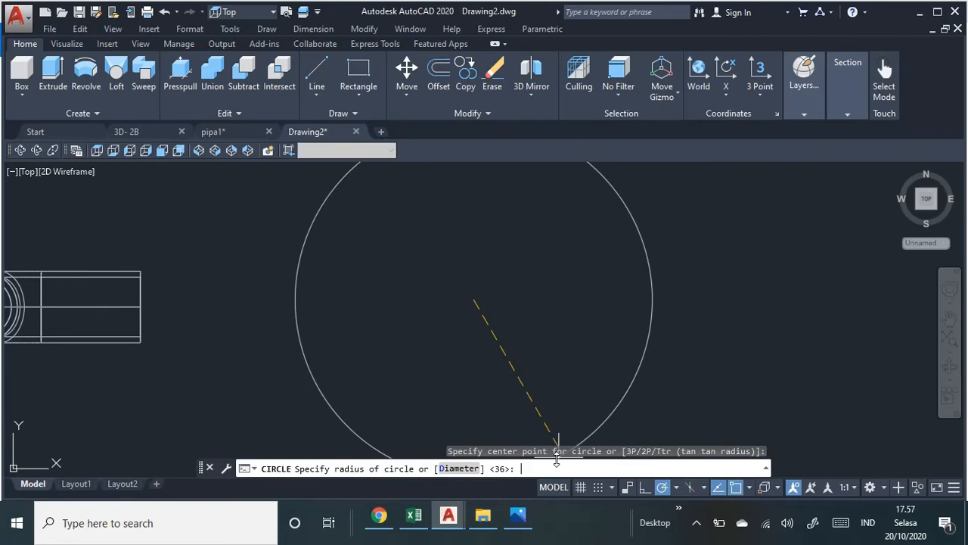
{"action": "left_click", "coordinate": [517, 515]}
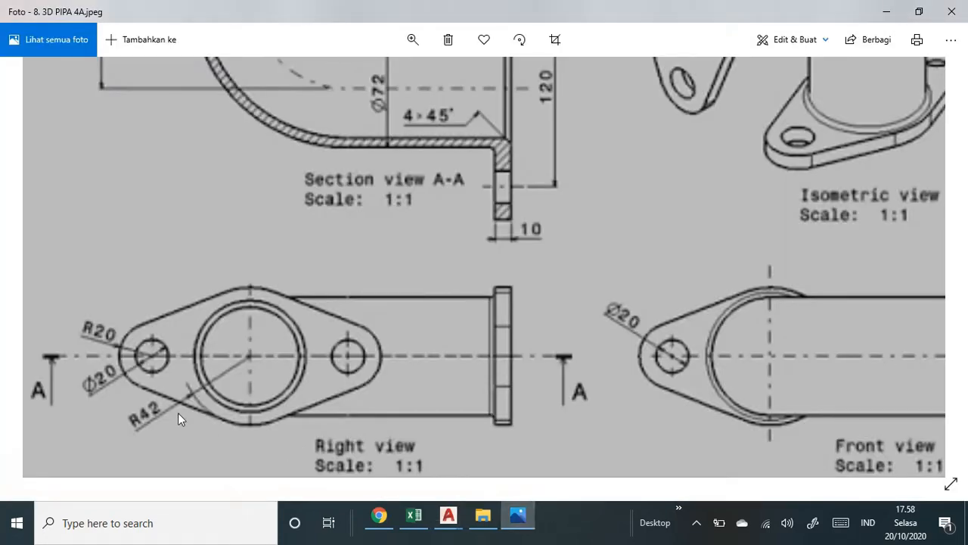
{"action": "key", "text": "alt+Tab"}
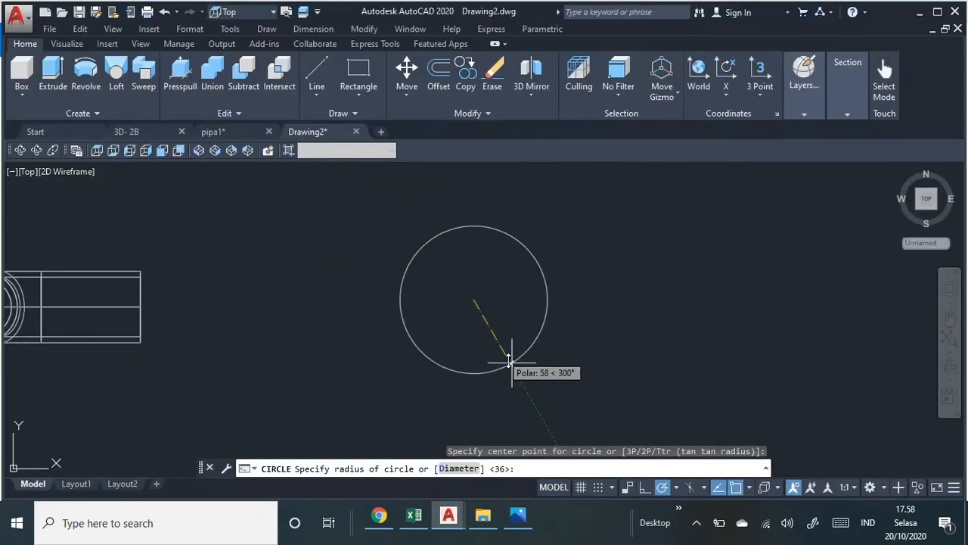
{"action": "type", "text": "42"}
{"action": "key", "text": "Return"}
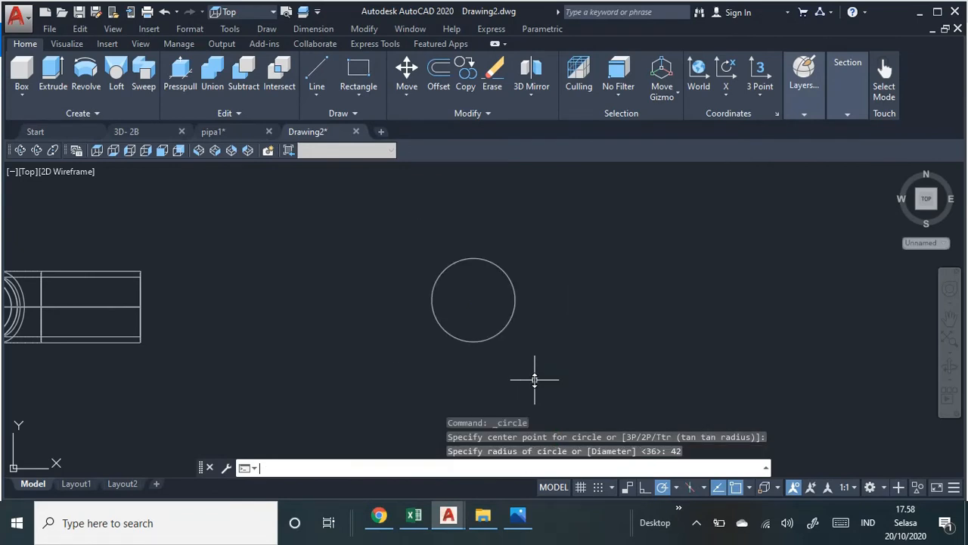
Check the flange's hole spacing in the reference image and draw a horizontal line 60 long from the circle's centre towards positive X.
{"action": "scroll", "coordinate": [548, 319], "scroll_direction": "up", "scroll_amount": 5}
{"action": "scroll", "coordinate": [546, 313], "scroll_direction": "down", "scroll_amount": 3}
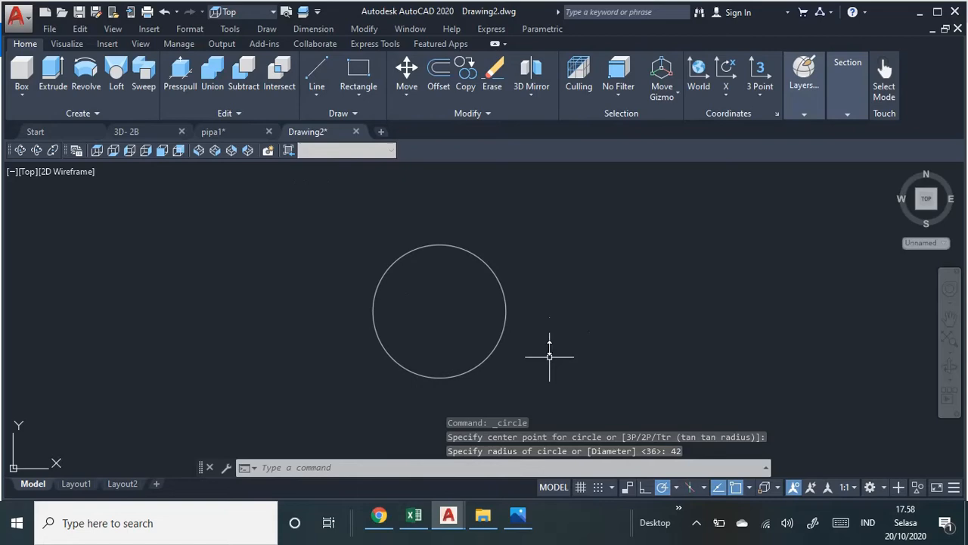
{"action": "left_click", "coordinate": [519, 516]}
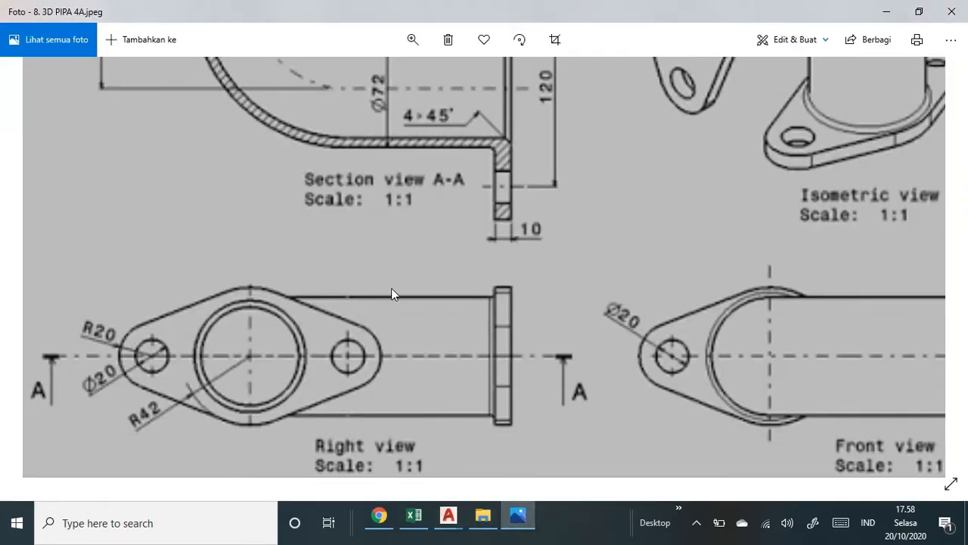
{"action": "scroll", "coordinate": [391, 293], "scroll_direction": "down", "scroll_amount": 3}
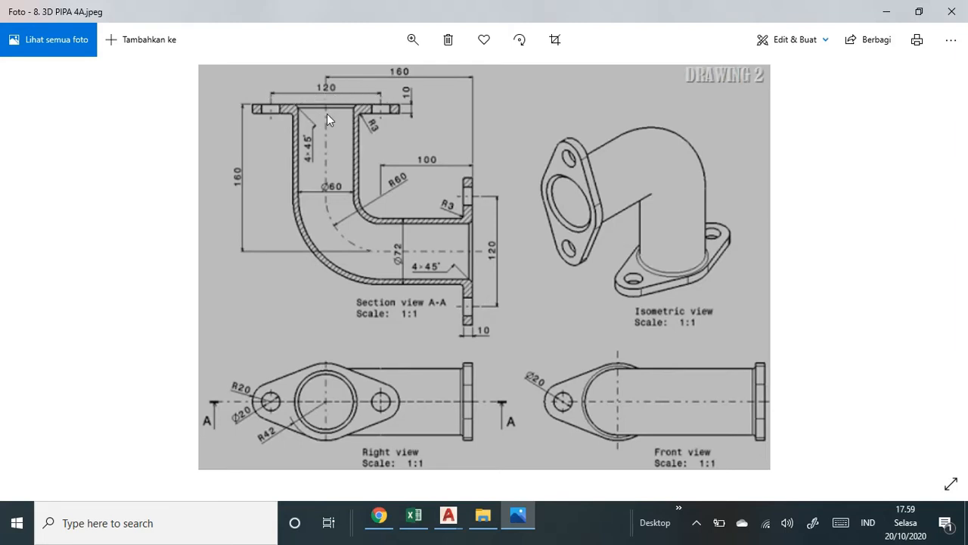
{"action": "left_click", "coordinate": [449, 516]}
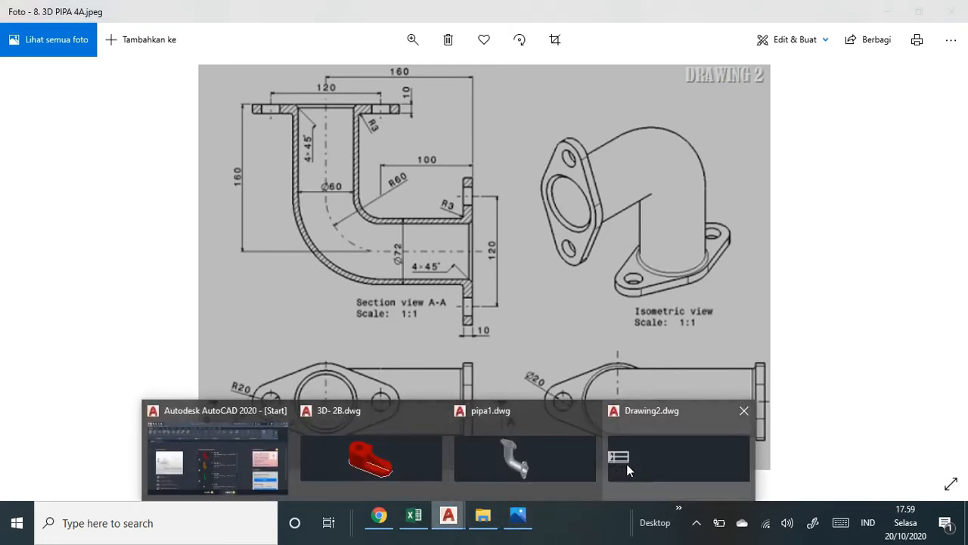
{"action": "left_click", "coordinate": [658, 460]}
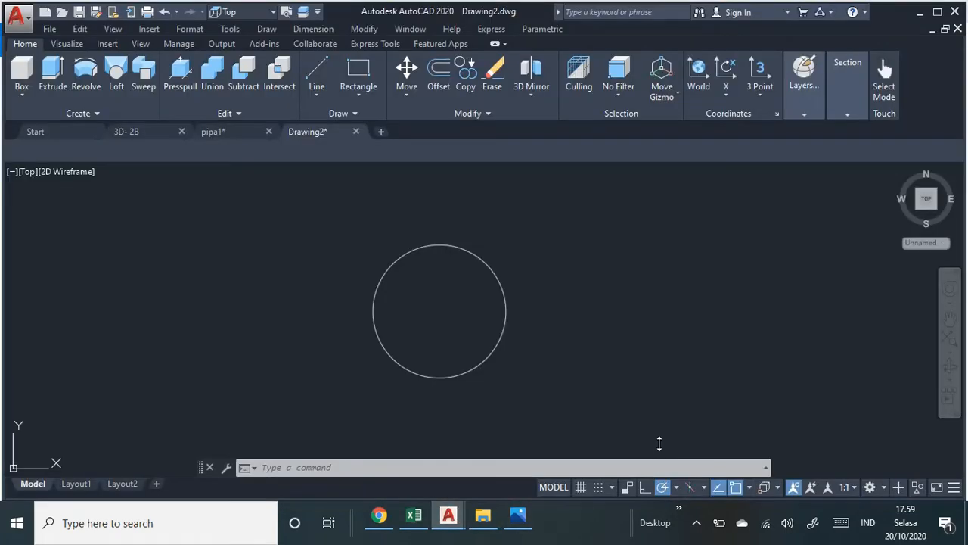
{"action": "left_click", "coordinate": [323, 71]}
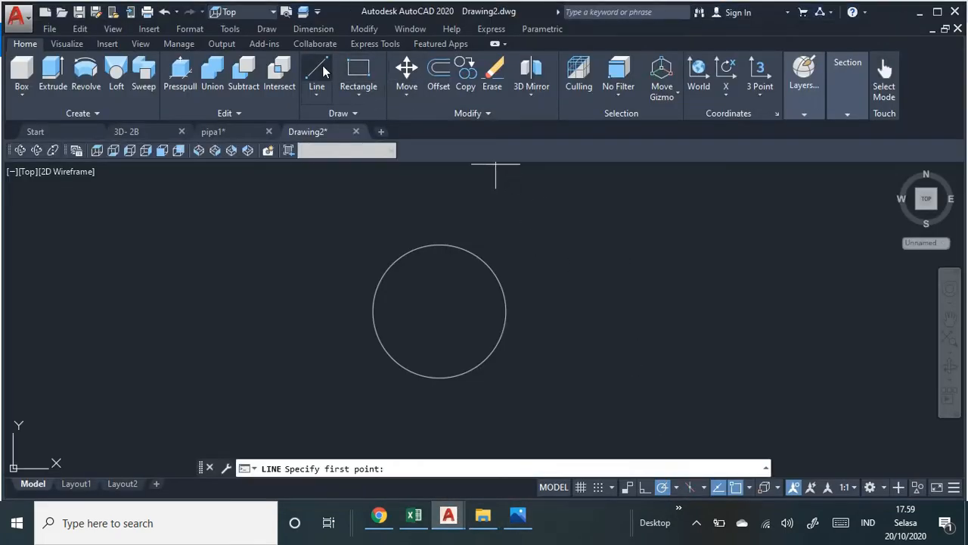
{"action": "left_click", "coordinate": [440, 311]}
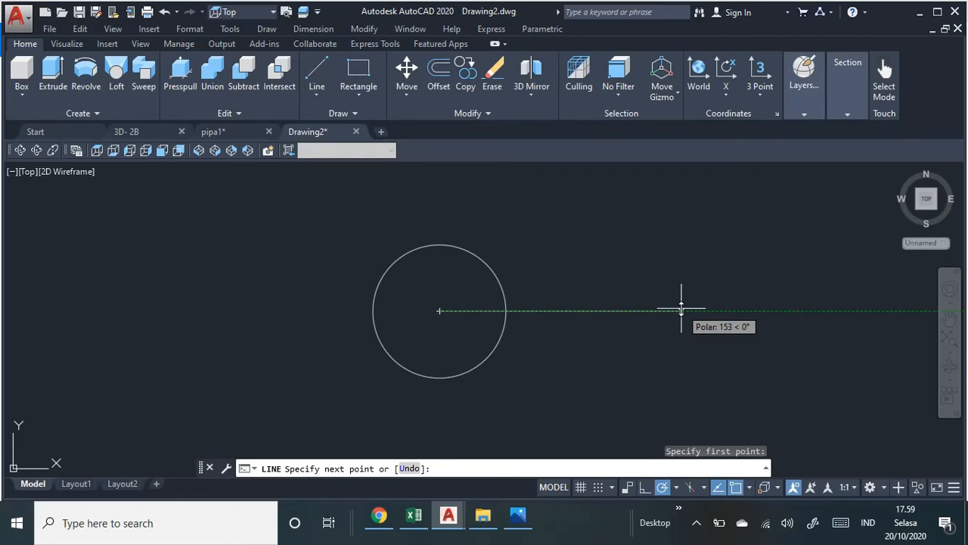
{"action": "type", "text": "0"}
{"action": "key", "text": "Return"}
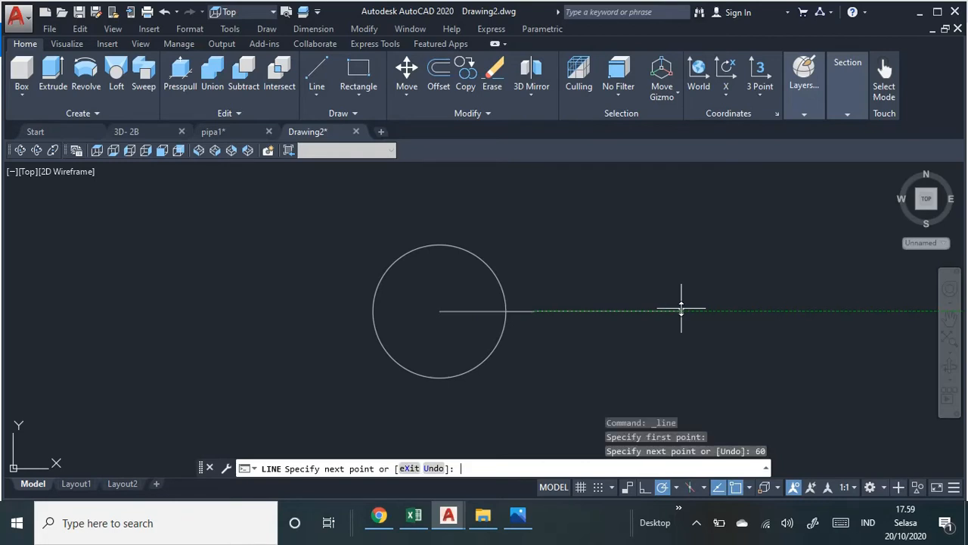
{"action": "key", "text": "Escape"}
Check the flange hole size in the reference image and draw a 20 diameter circle centred on the horizontal line's outer end.
{"action": "scroll", "coordinate": [616, 330], "scroll_direction": "up", "scroll_amount": 2}
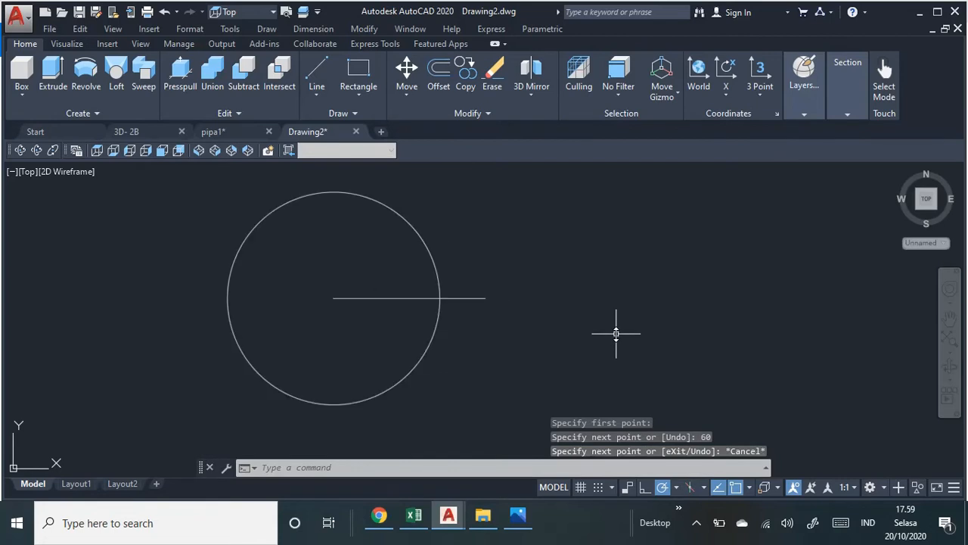
{"action": "scroll", "coordinate": [597, 313], "scroll_direction": "up", "scroll_amount": 3}
{"action": "scroll", "coordinate": [550, 310], "scroll_direction": "down", "scroll_amount": 3}
{"action": "middle_click_drag", "start_coordinate": [549, 309], "coordinate": [551, 333]}
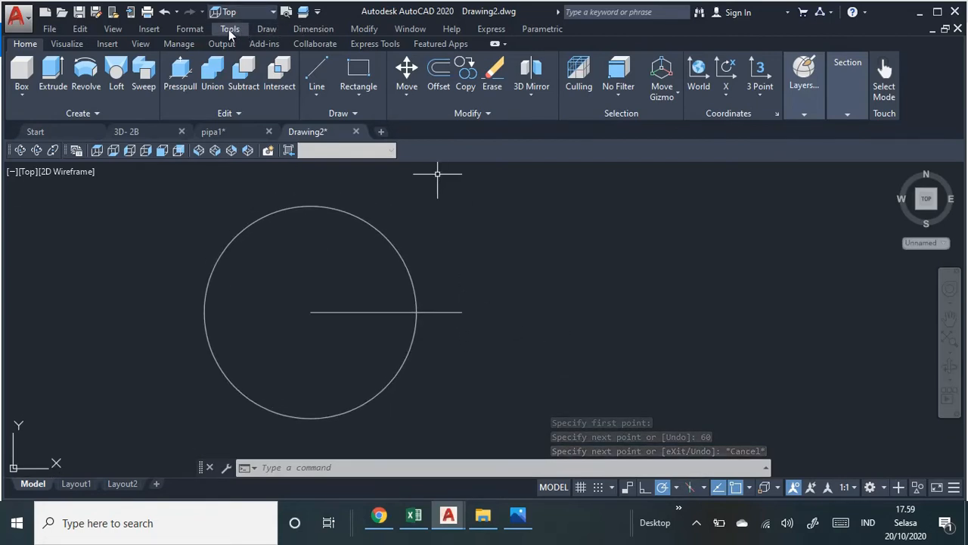
{"action": "left_click", "coordinate": [266, 28]}
{"action": "mouse_move", "coordinate": [327, 236]}
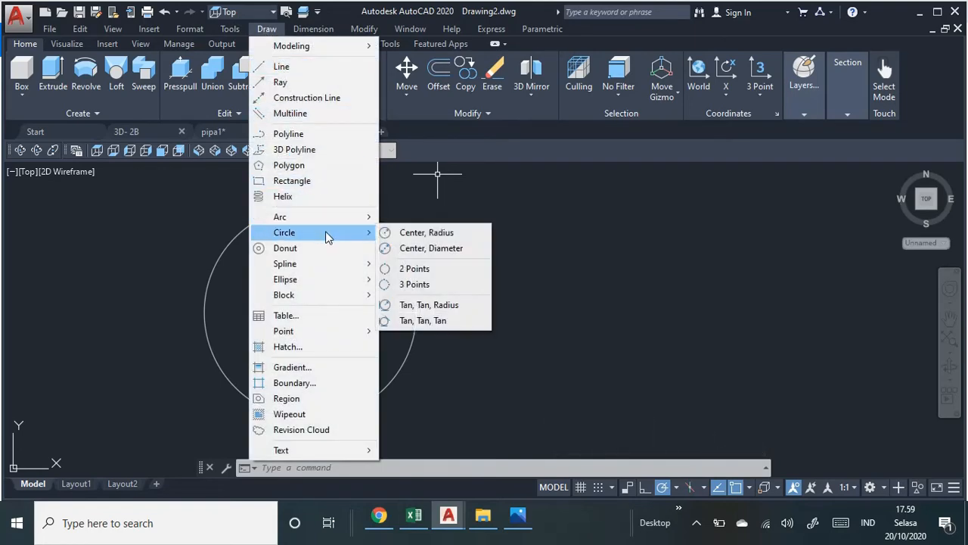
{"action": "left_click", "coordinate": [452, 248]}
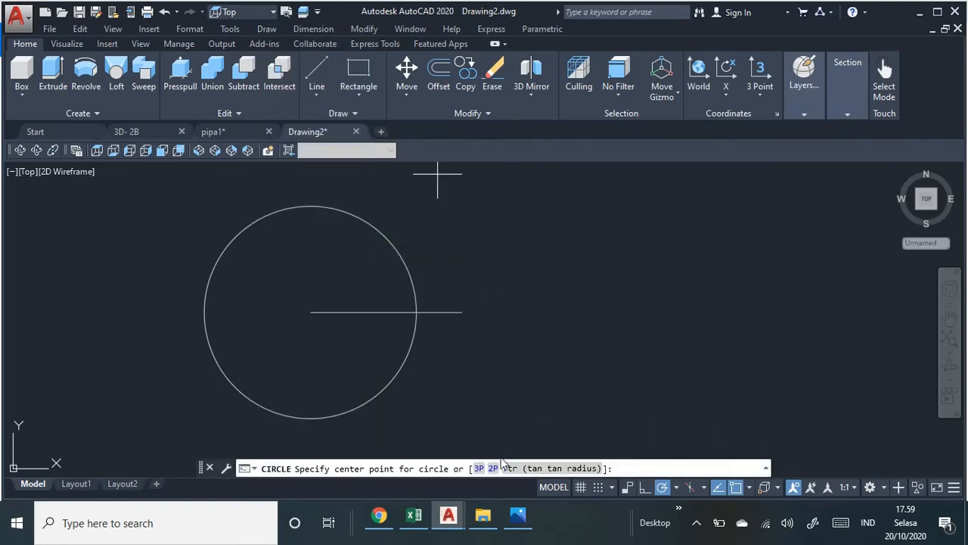
{"action": "left_click", "coordinate": [518, 515]}
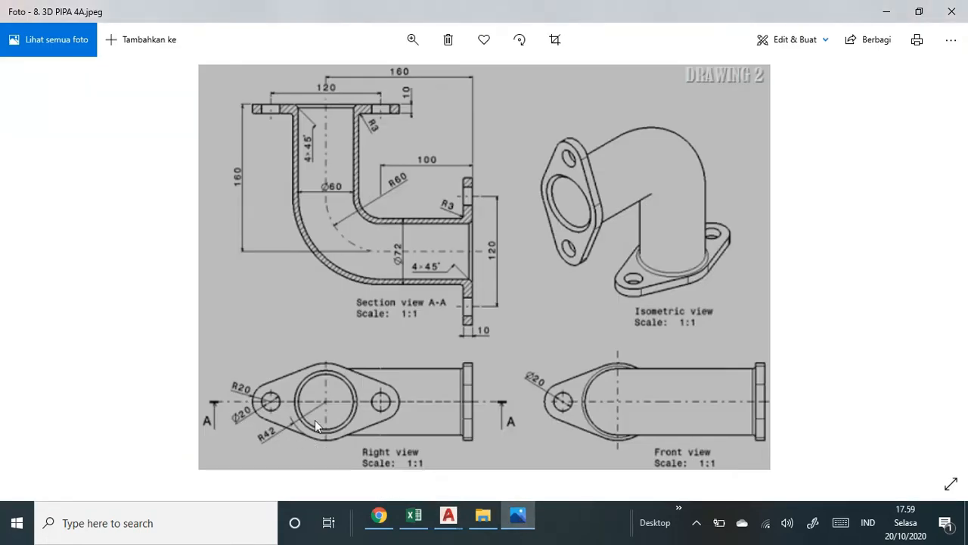
{"action": "left_click", "coordinate": [448, 516]}
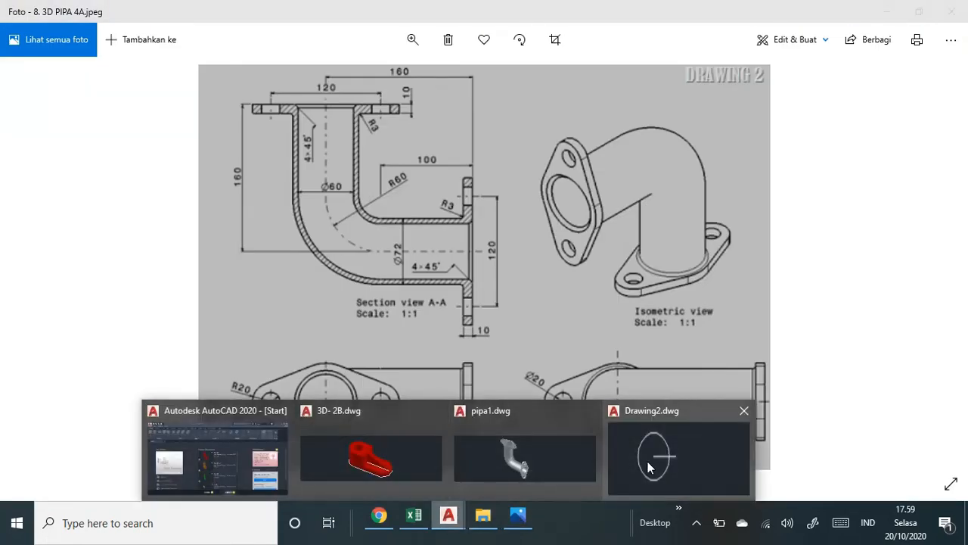
{"action": "left_click", "coordinate": [647, 461]}
{"action": "left_click", "coordinate": [462, 311]}
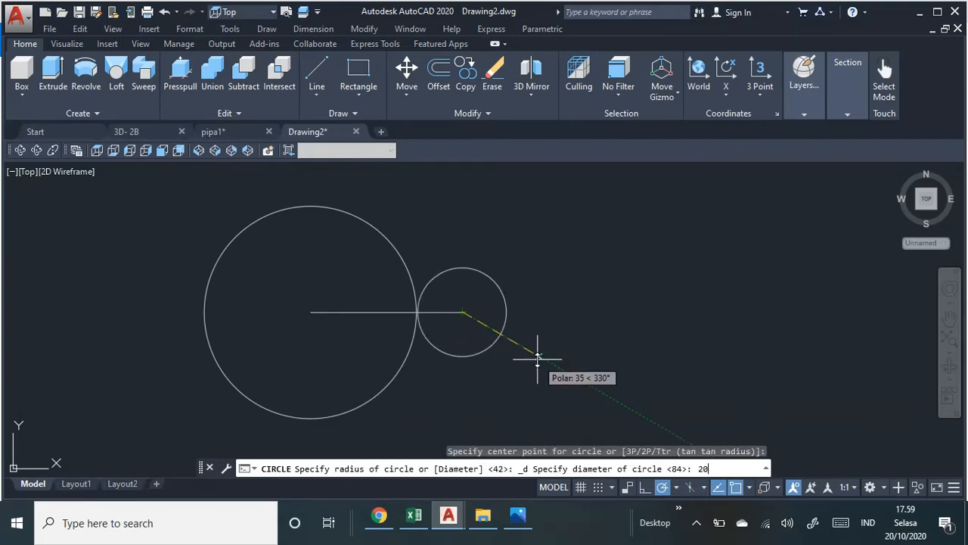
{"action": "key", "text": "Return"}
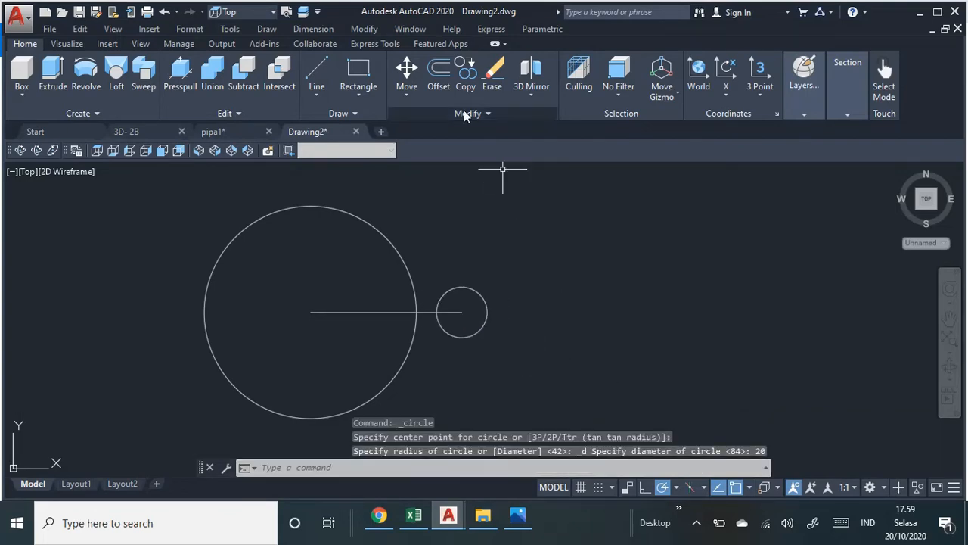
Check the small hole circle's diameter with a Diameter dimension, without placing the dimension.
{"action": "left_click", "coordinate": [313, 29]}
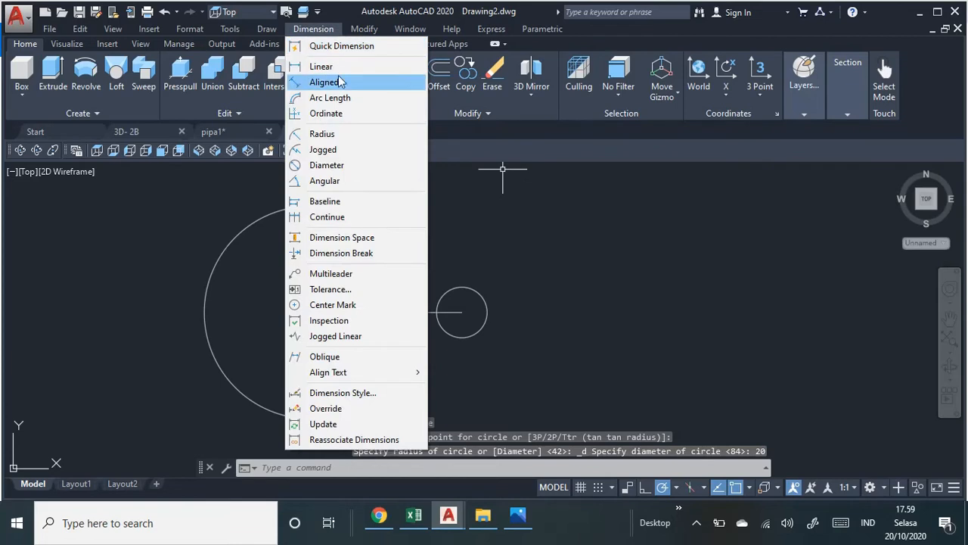
{"action": "left_click", "coordinate": [352, 163]}
{"action": "left_click", "coordinate": [487, 307]}
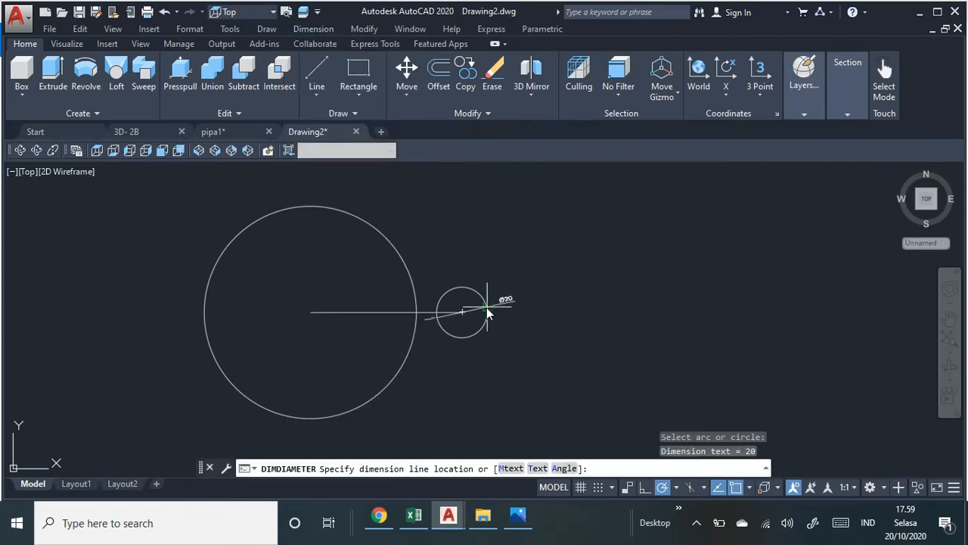
{"action": "key", "text": "Escape"}
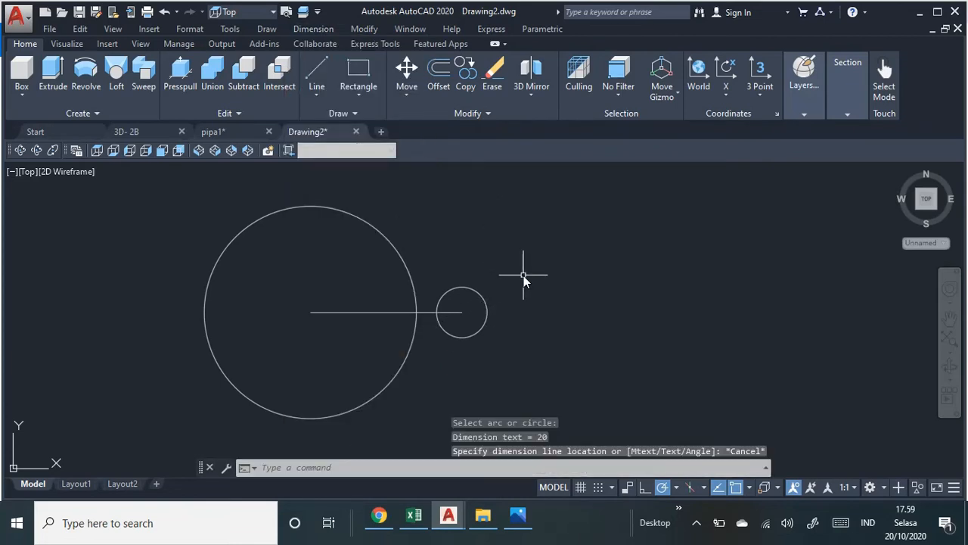
{"action": "left_click", "coordinate": [274, 29]}
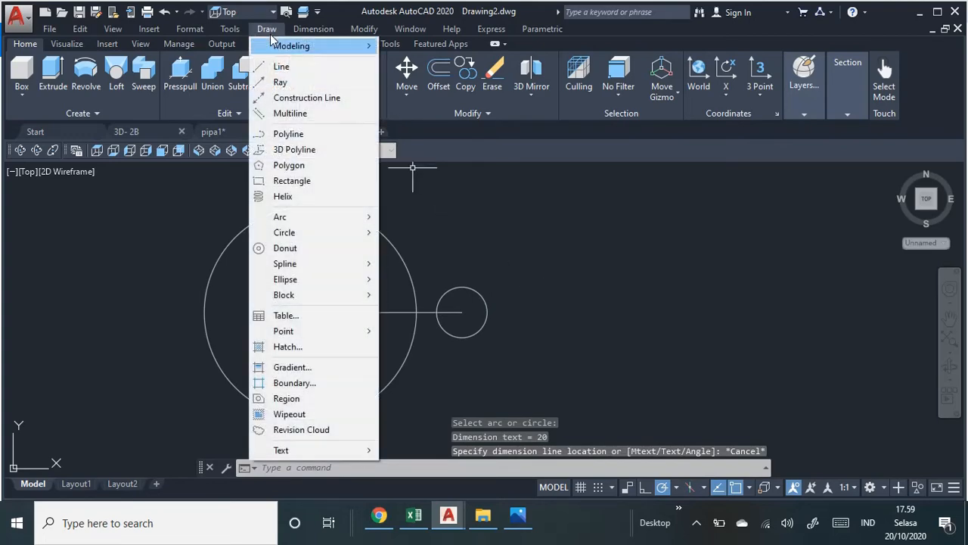
{"action": "mouse_move", "coordinate": [348, 239]}
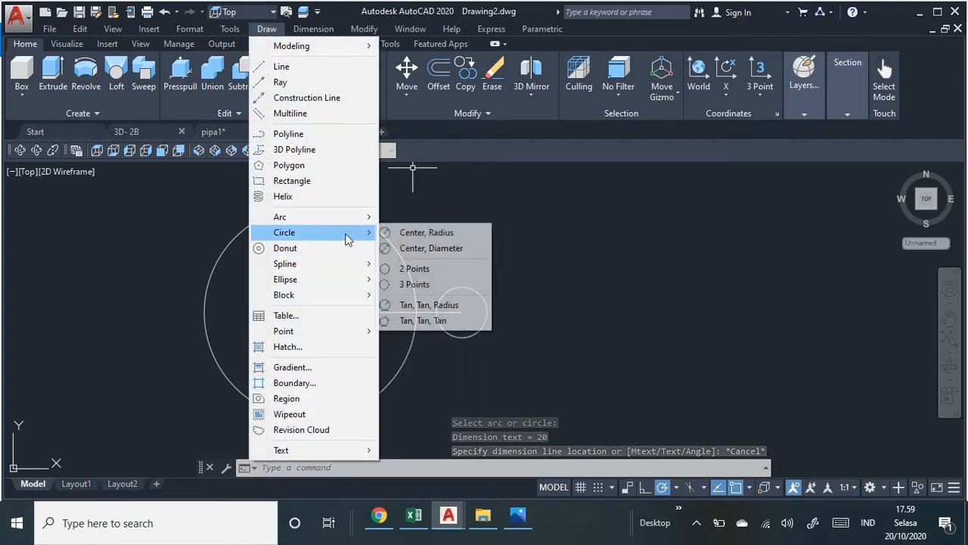
{"action": "left_click", "coordinate": [412, 230]}
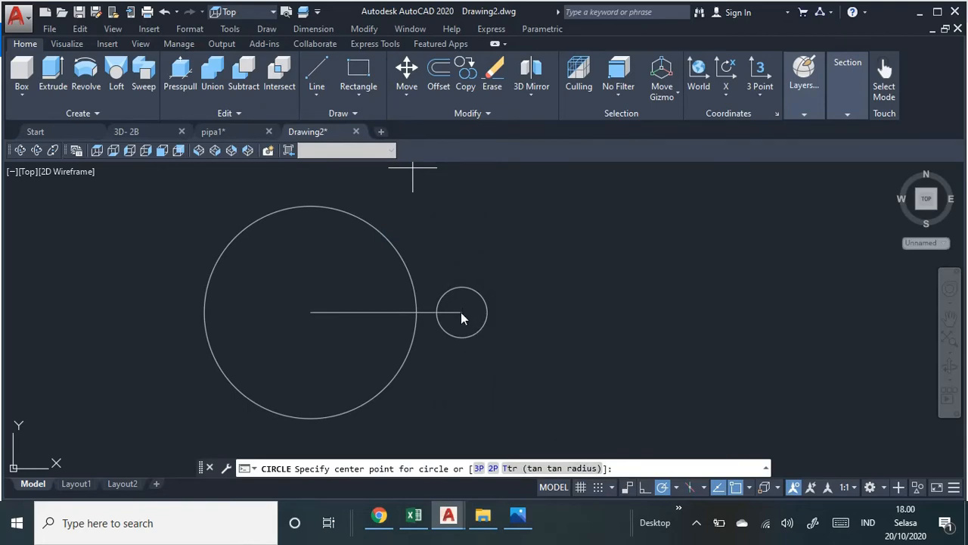
{"action": "type", "text": "20"}
{"action": "key", "text": "Return"}
{"action": "key", "text": "Escape"}
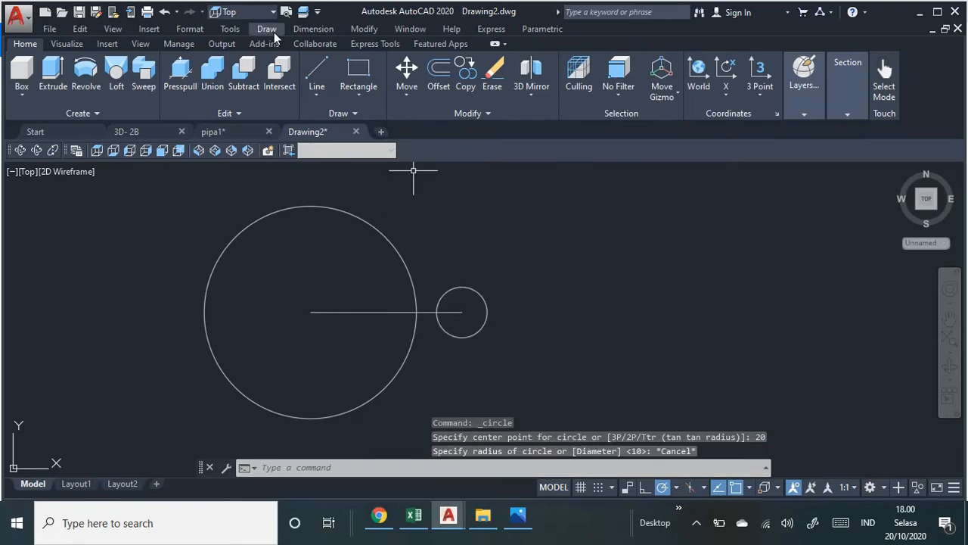
{"action": "left_click", "coordinate": [266, 29]}
{"action": "mouse_move", "coordinate": [316, 236]}
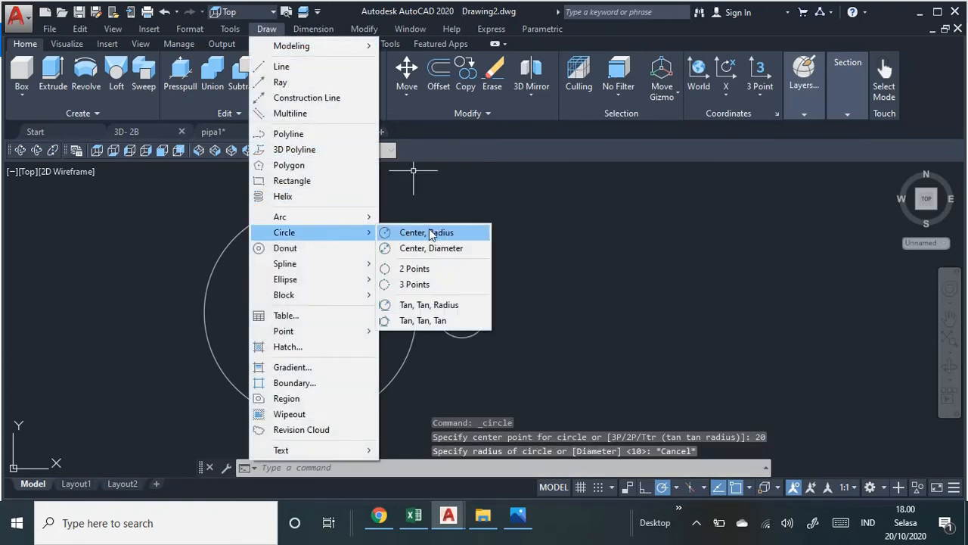
{"action": "left_click", "coordinate": [429, 230]}
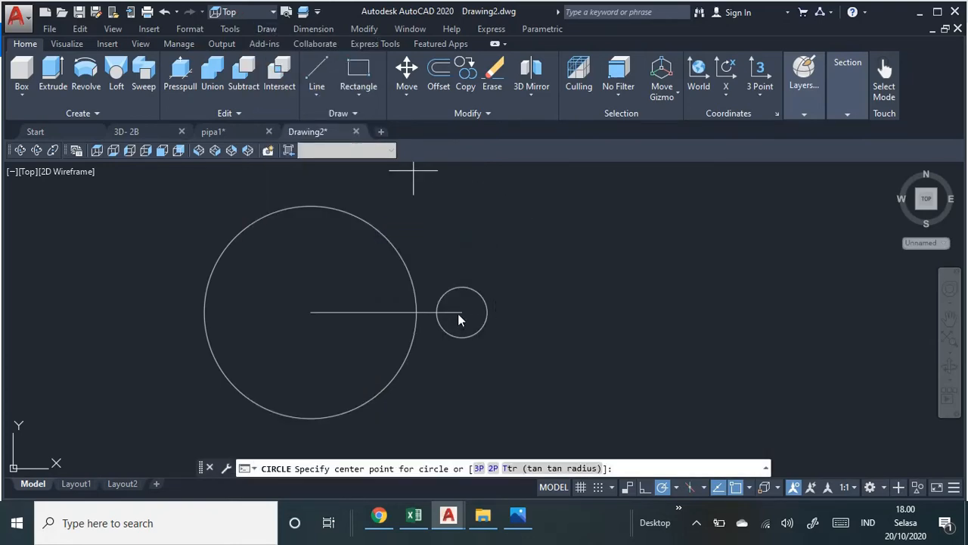
{"action": "left_click", "coordinate": [533, 314]}
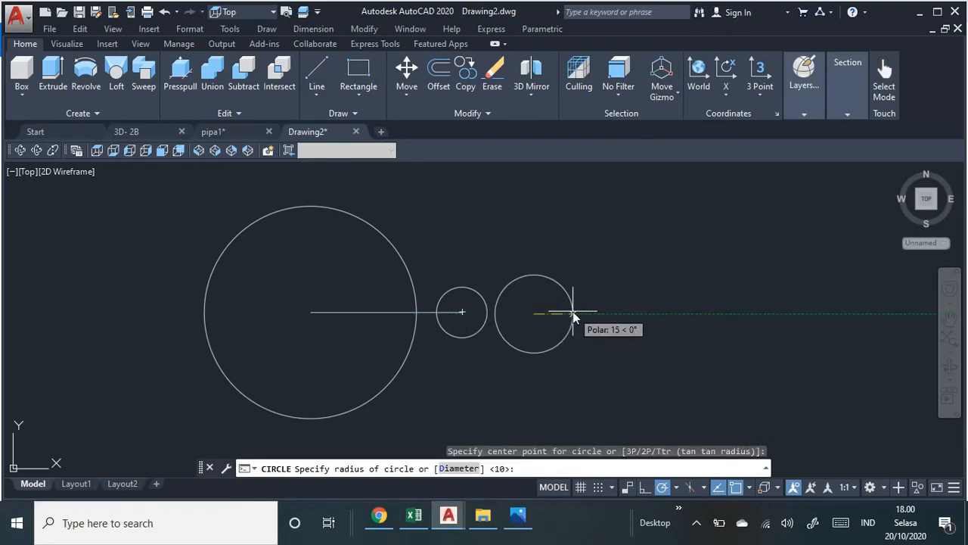
{"action": "key", "text": "Escape"}
Draw a circle of radius 20 concentric with the small hole circle.
{"action": "key", "text": "Return"}
{"action": "left_click", "coordinate": [462, 312]}
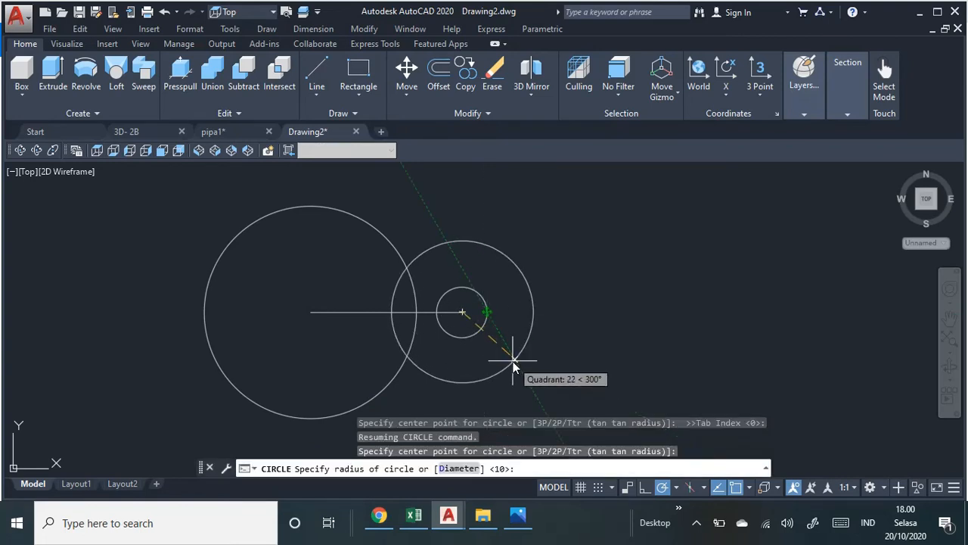
{"action": "type", "text": "20"}
{"action": "key", "text": "Return"}
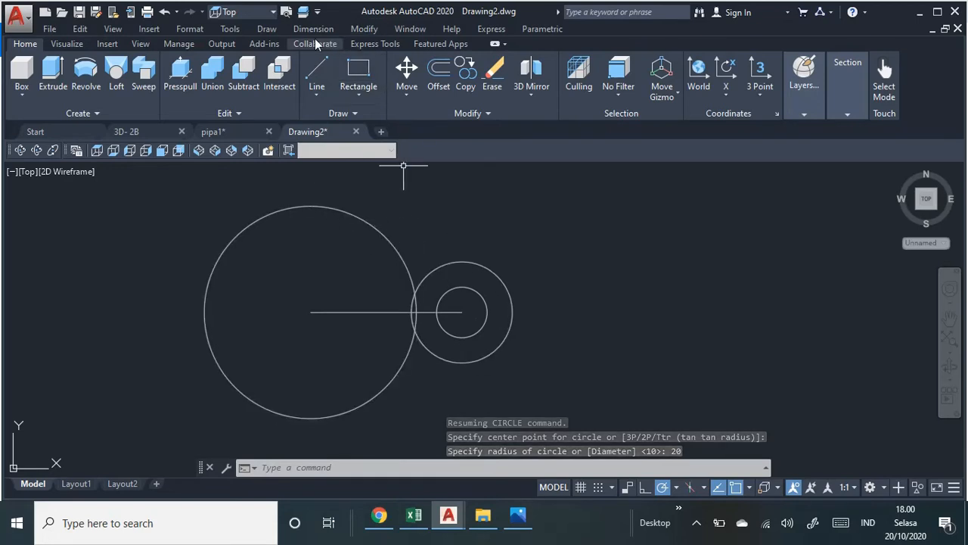
Check the flange outline in the reference image and set Tangent as the only active object snap mode.
{"action": "left_click", "coordinate": [520, 517]}
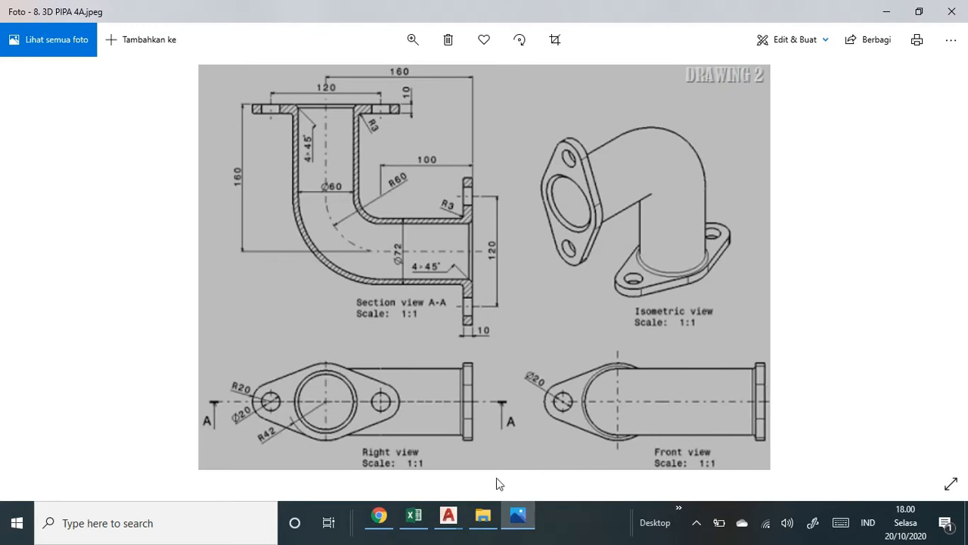
{"action": "left_click", "coordinate": [449, 516]}
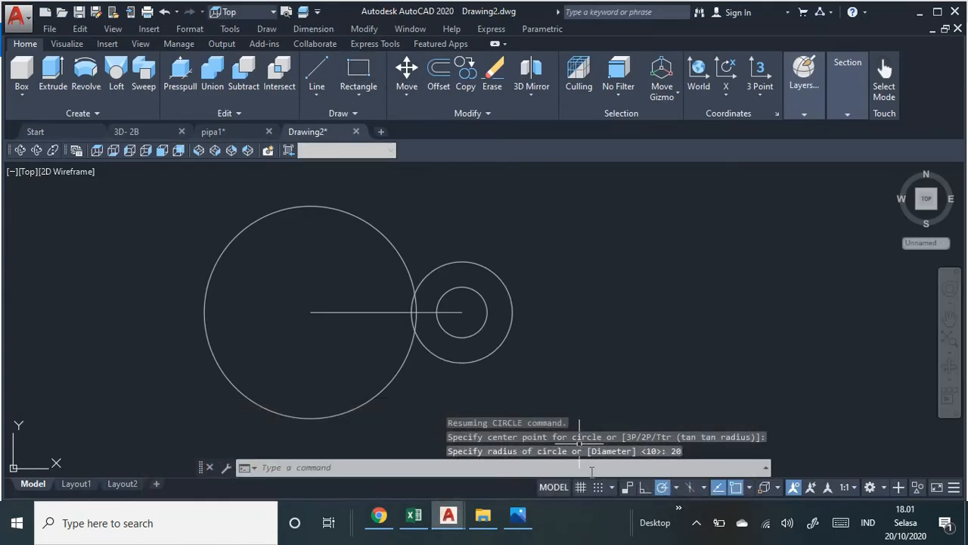
{"action": "right_click", "coordinate": [582, 488]}
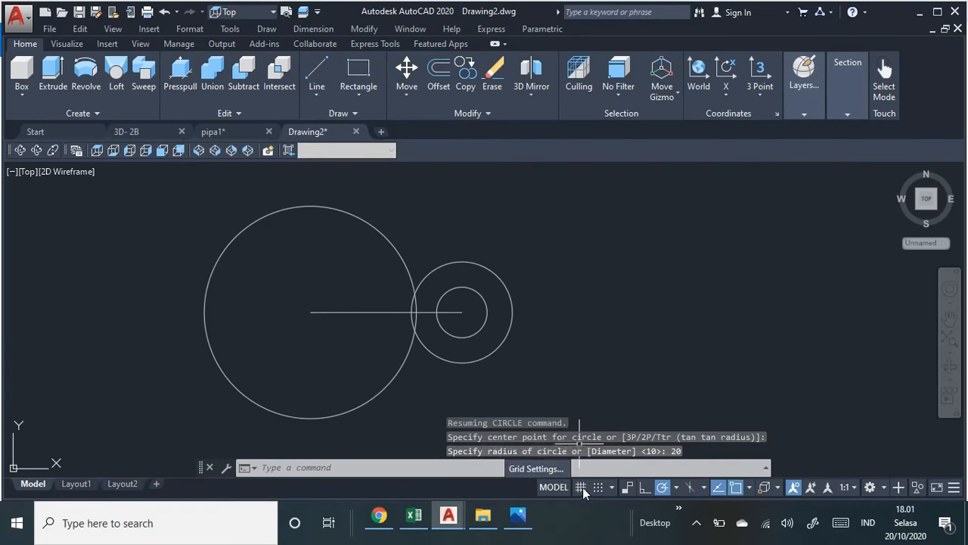
{"action": "left_click", "coordinate": [560, 468]}
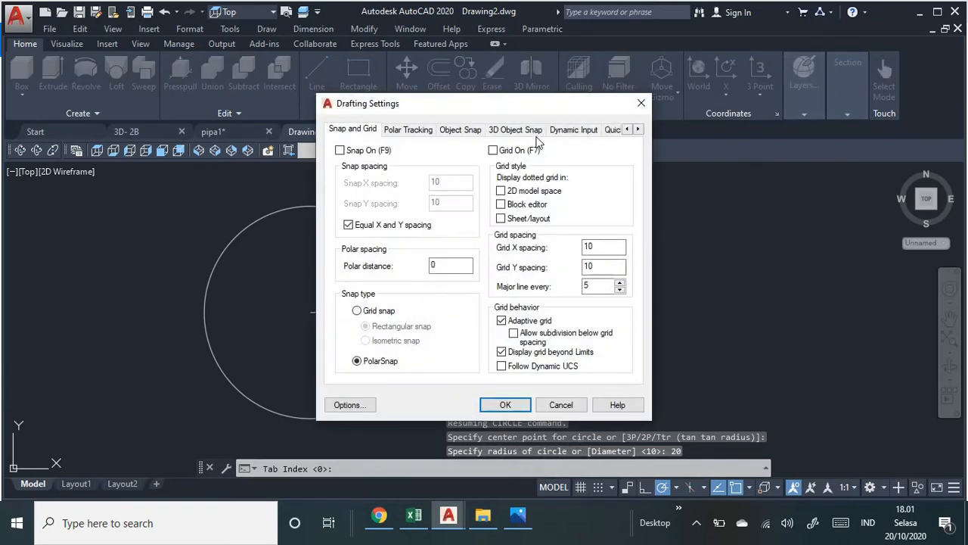
{"action": "left_click", "coordinate": [461, 130]}
{"action": "left_click", "coordinate": [592, 203]}
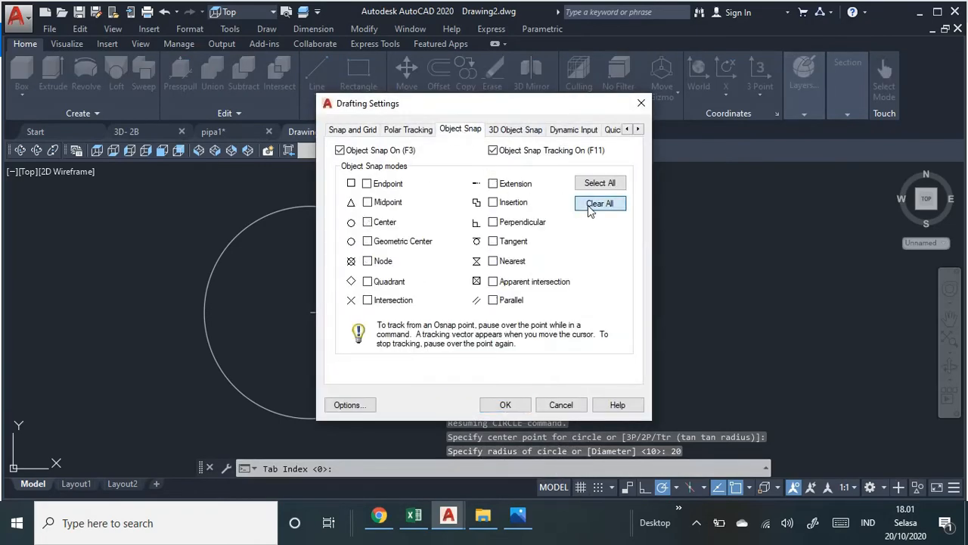
{"action": "left_click", "coordinate": [494, 241]}
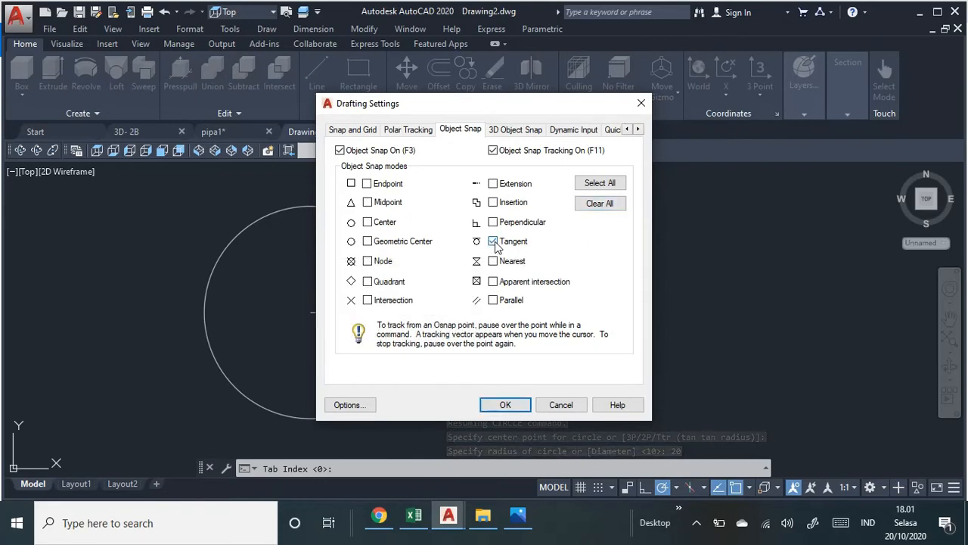
{"action": "left_click", "coordinate": [525, 405]}
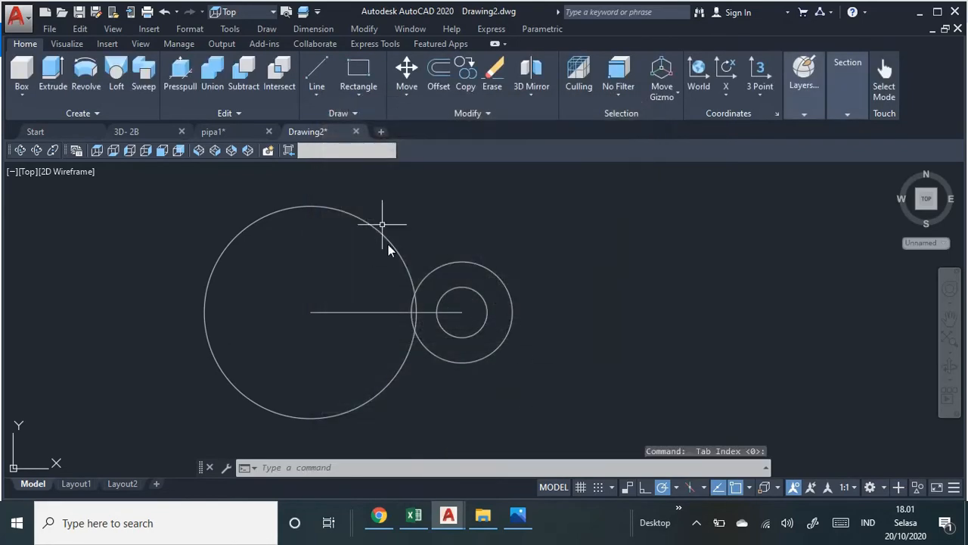
Draw two lines tangent to the radius 42 and radius 20 circles, one along their upper side and one along their lower side.
{"action": "left_click", "coordinate": [317, 76]}
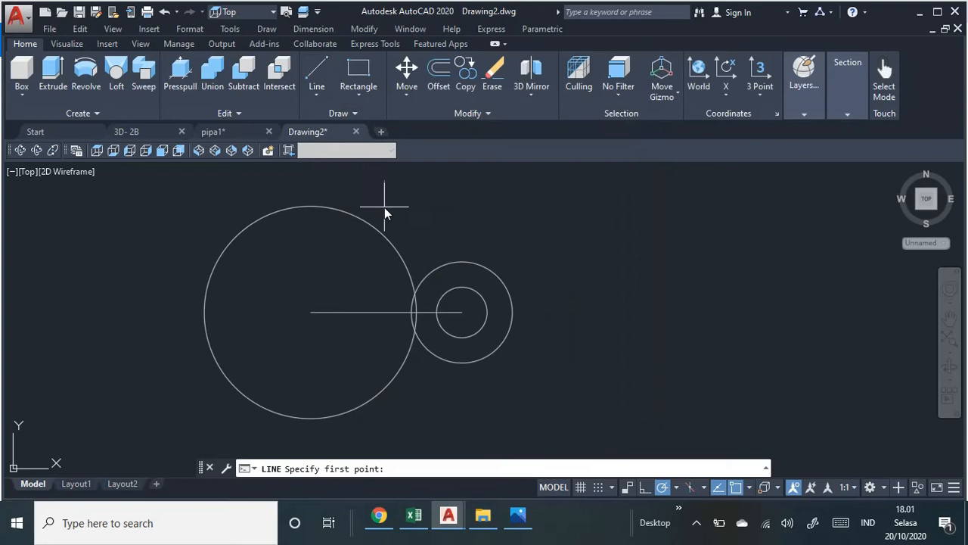
{"action": "left_click", "coordinate": [315, 205]}
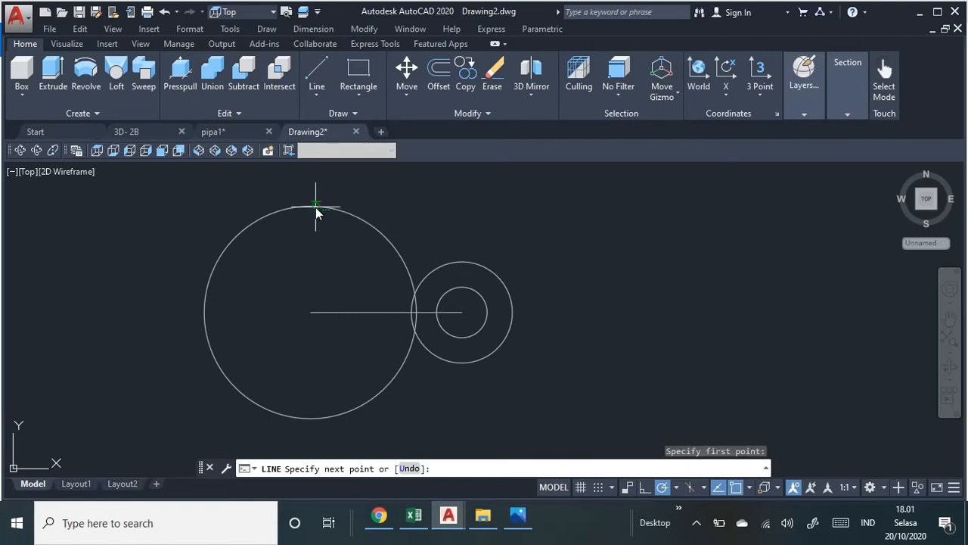
{"action": "left_click", "coordinate": [479, 265]}
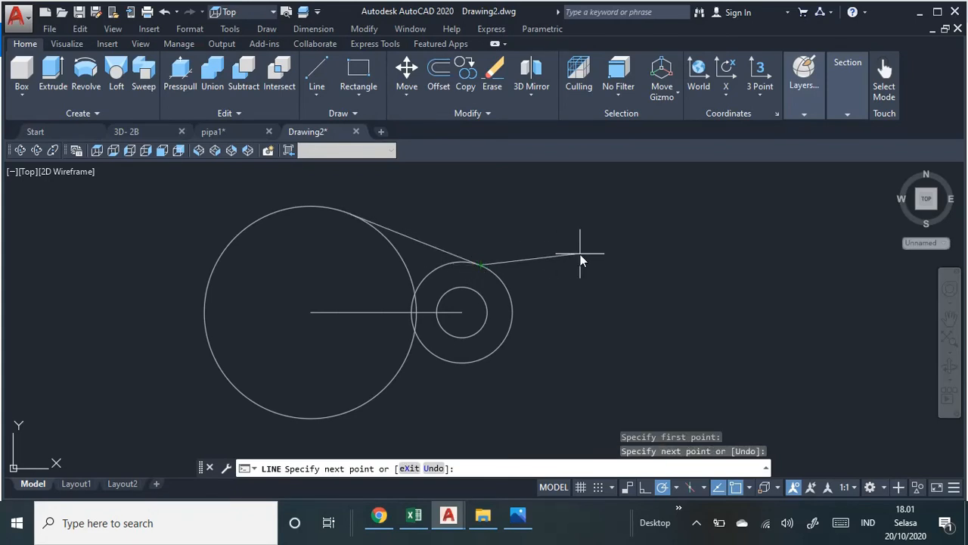
{"action": "key", "text": "Escape"}
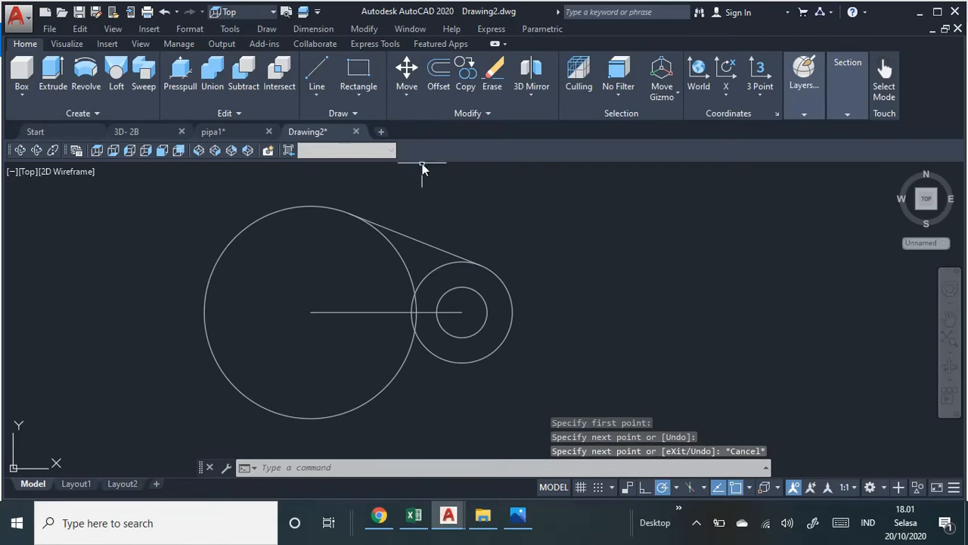
{"action": "left_click", "coordinate": [317, 75]}
{"action": "left_click", "coordinate": [469, 366]}
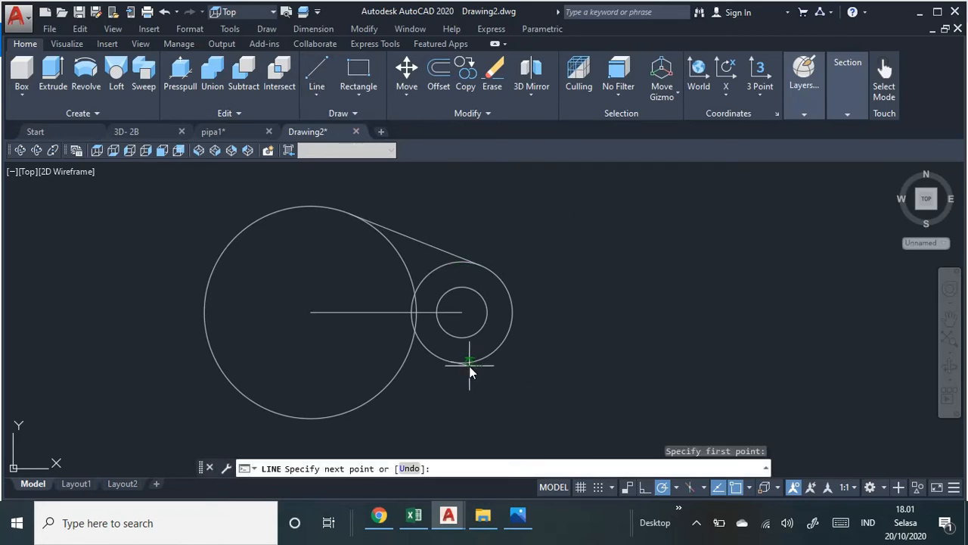
{"action": "left_click", "coordinate": [303, 419]}
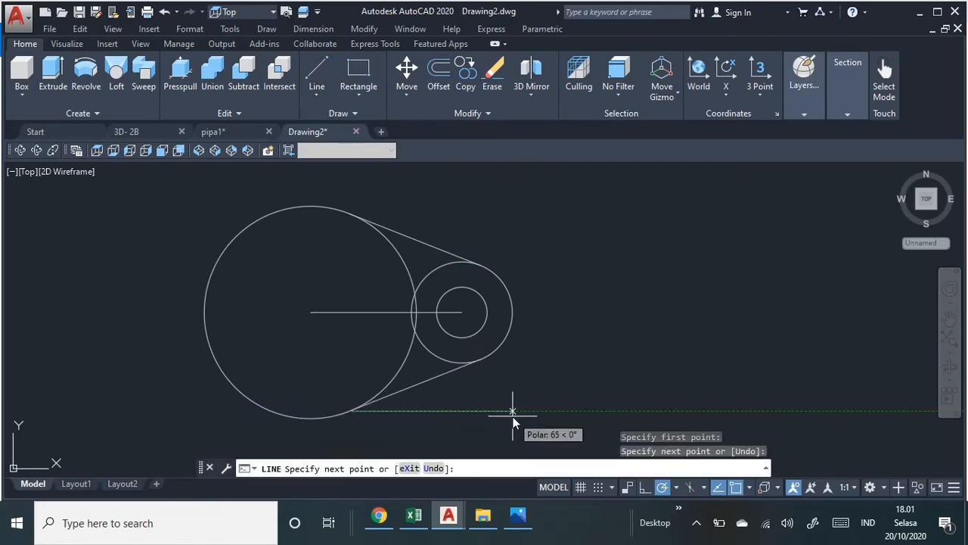
{"action": "key", "text": "Escape"}
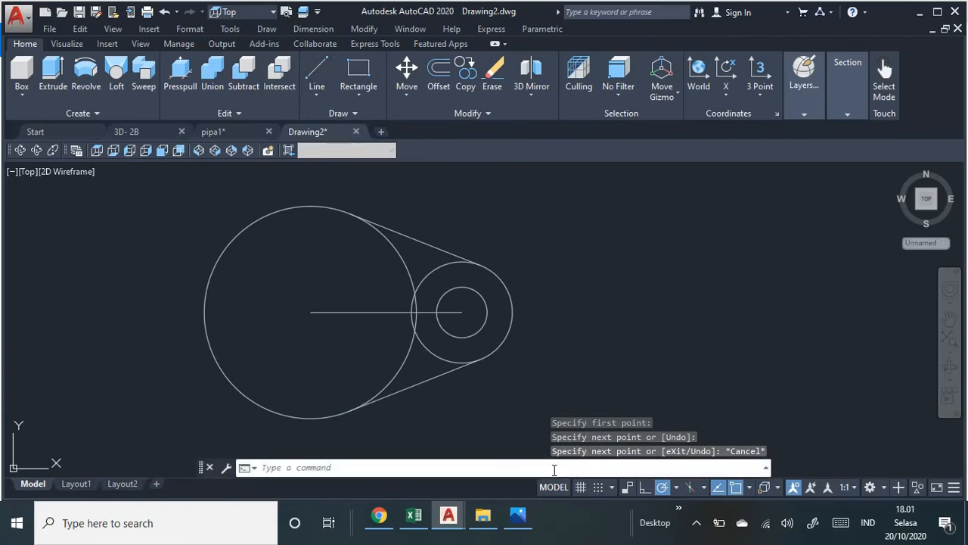
Turn on all object snap modes in the drafting settings.
{"action": "left_click", "coordinate": [466, 131]}
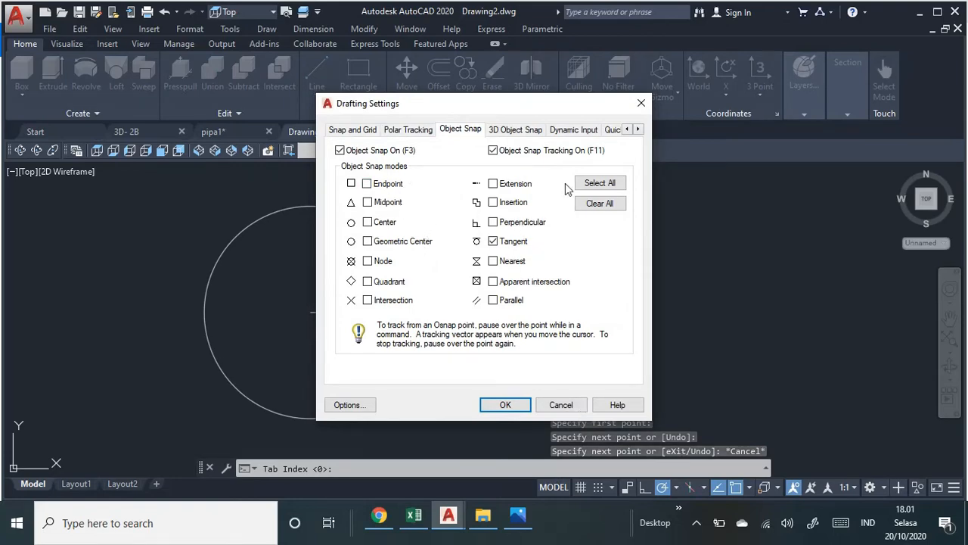
{"action": "left_click", "coordinate": [598, 183]}
{"action": "left_click", "coordinate": [512, 404]}
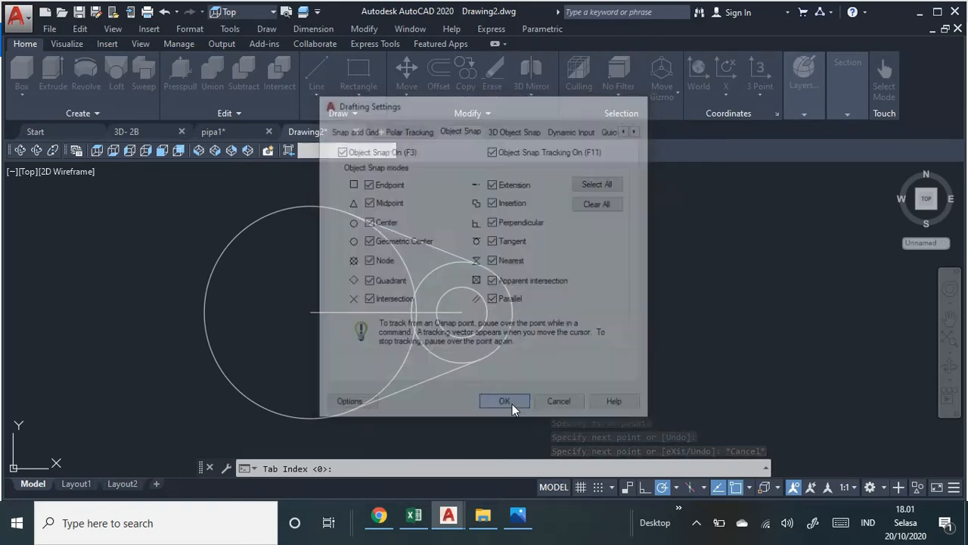
Draw a vertical line across the radius 42 circle from its top quadrant to its bottom quadrant.
{"action": "left_click", "coordinate": [321, 74]}
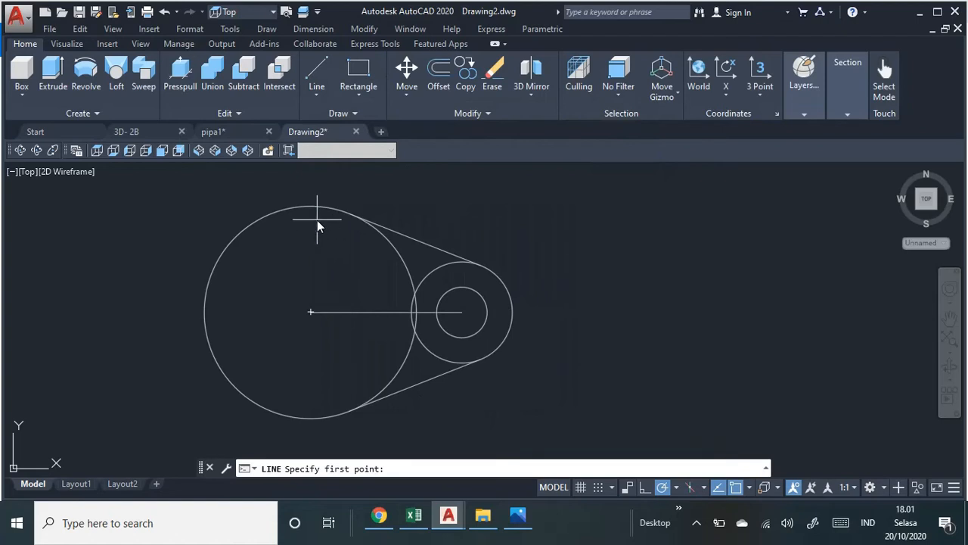
{"action": "left_click", "coordinate": [312, 207]}
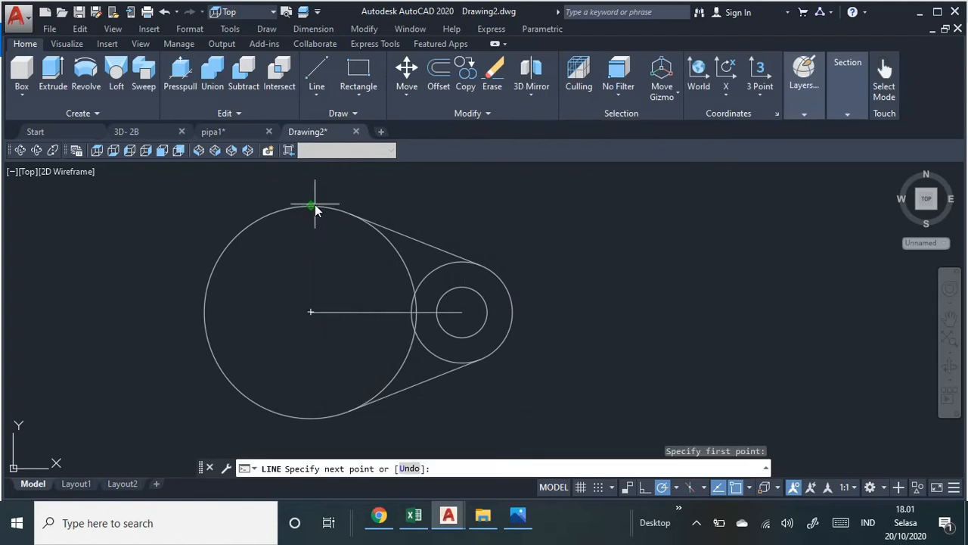
{"action": "left_click", "coordinate": [310, 418]}
{"action": "key", "text": "Escape"}
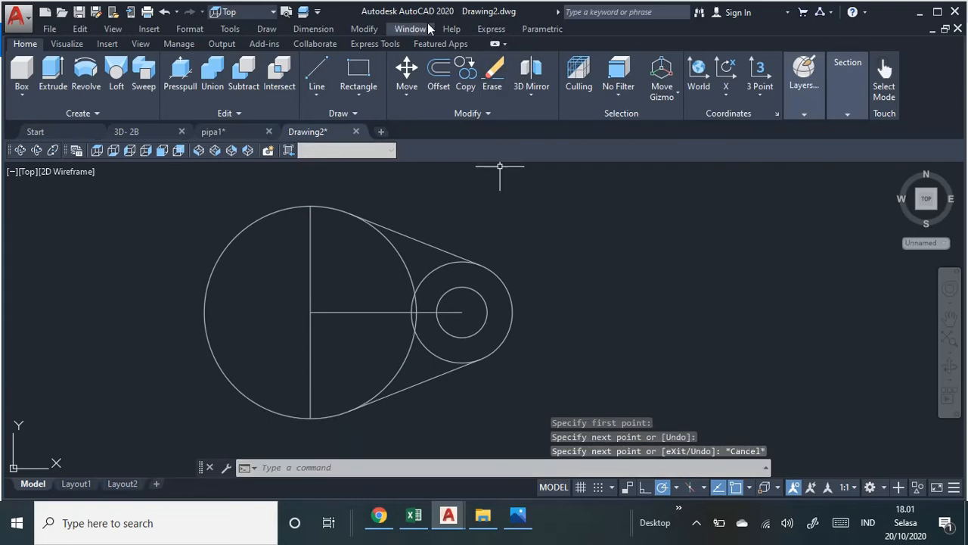
Trim the radius 42 circle's left half and inner arcs, the centre line's left part, and the radius 20 circle's lower inner arc.
{"action": "left_click", "coordinate": [374, 29]}
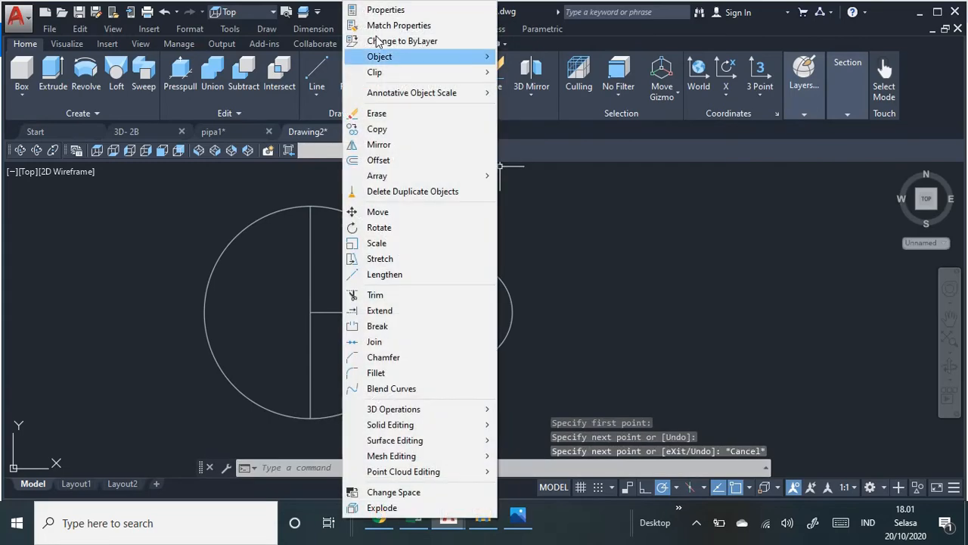
{"action": "left_click", "coordinate": [429, 294]}
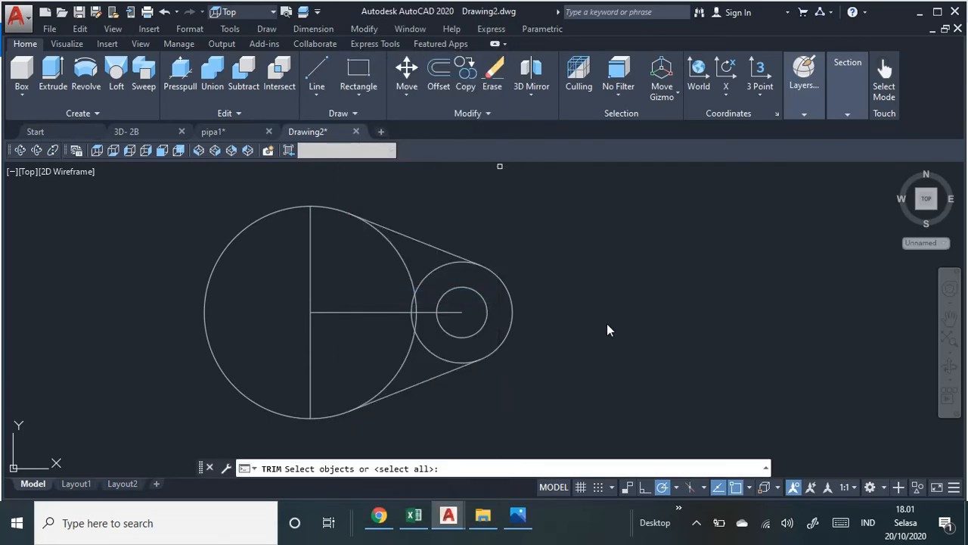
{"action": "key", "text": "Return"}
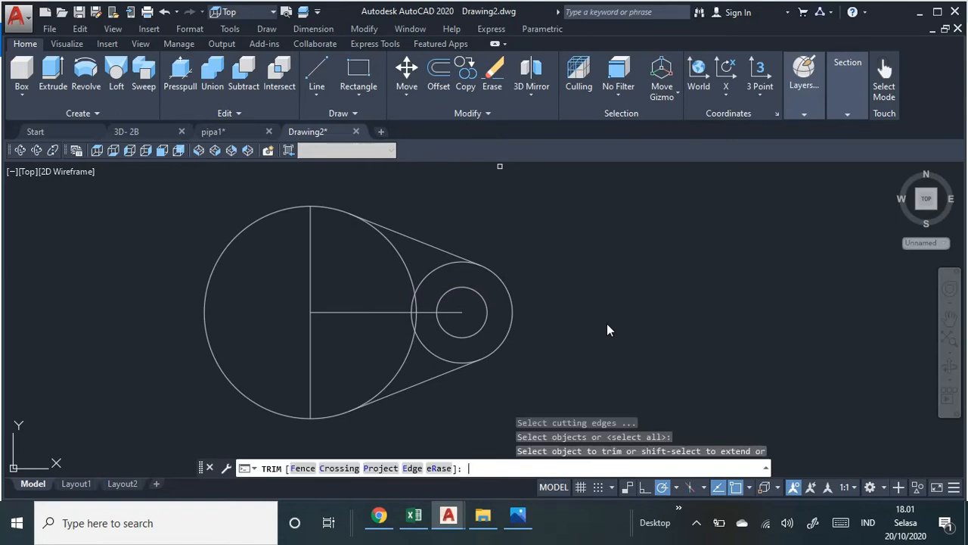
{"action": "left_click", "coordinate": [400, 257]}
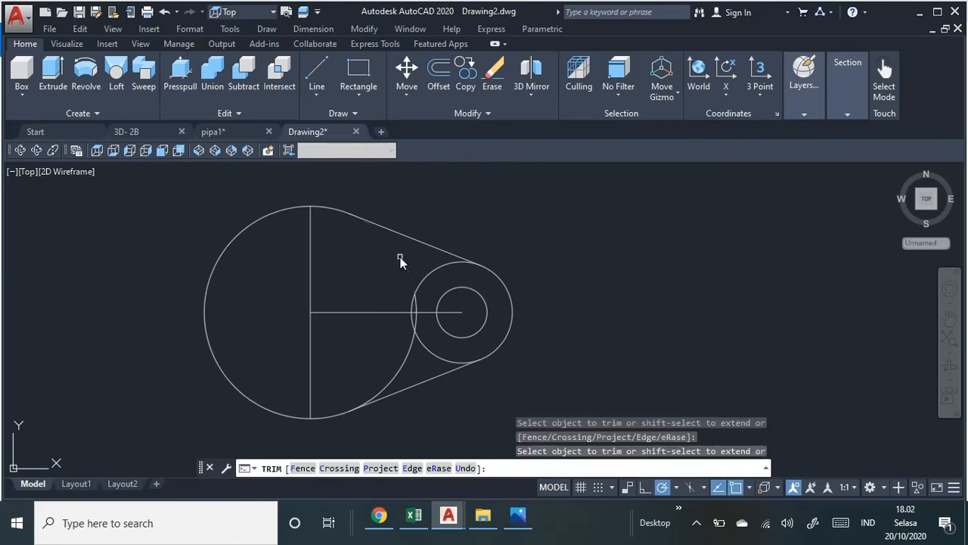
{"action": "left_click", "coordinate": [274, 217]}
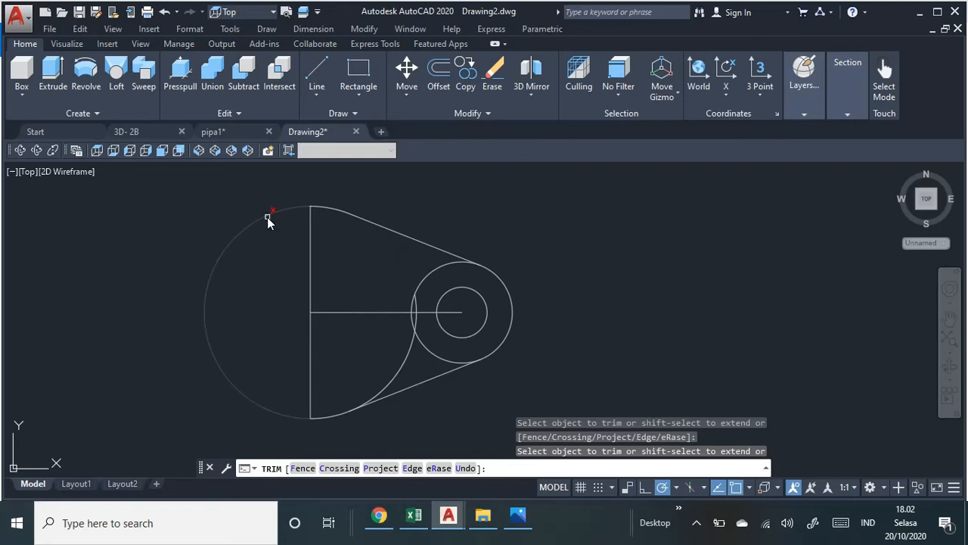
{"action": "left_click", "coordinate": [368, 313]}
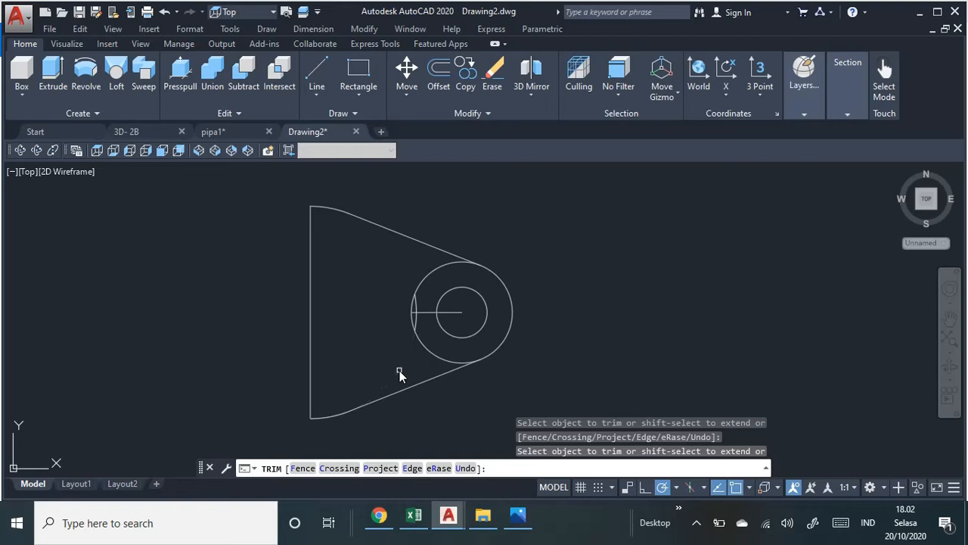
{"action": "left_click", "coordinate": [425, 344]}
{"action": "left_click", "coordinate": [431, 310]}
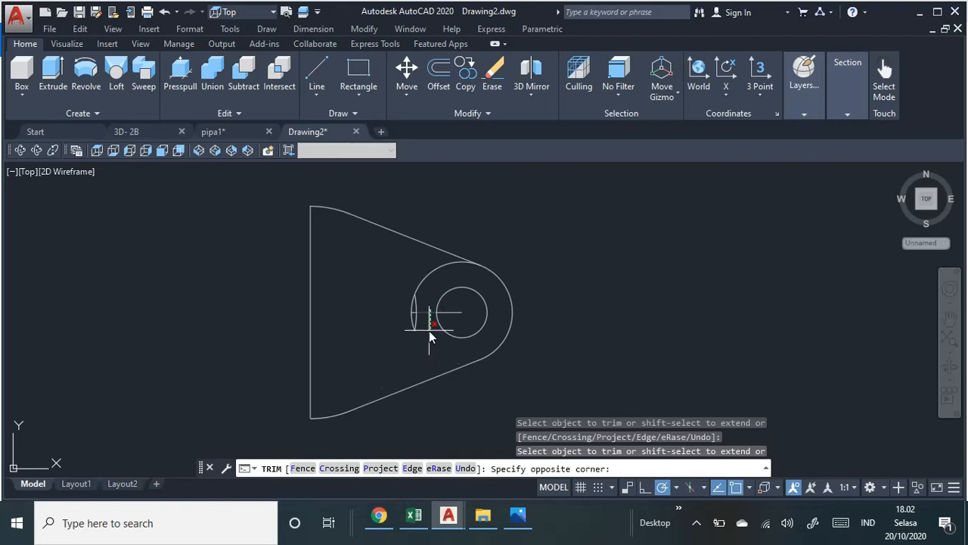
{"action": "left_click", "coordinate": [429, 330]}
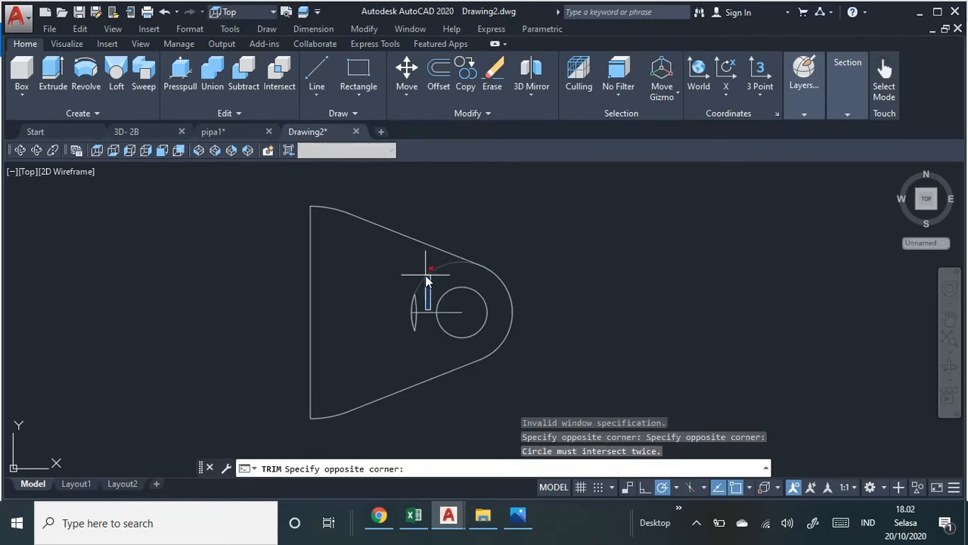
{"action": "key", "text": "Escape"}
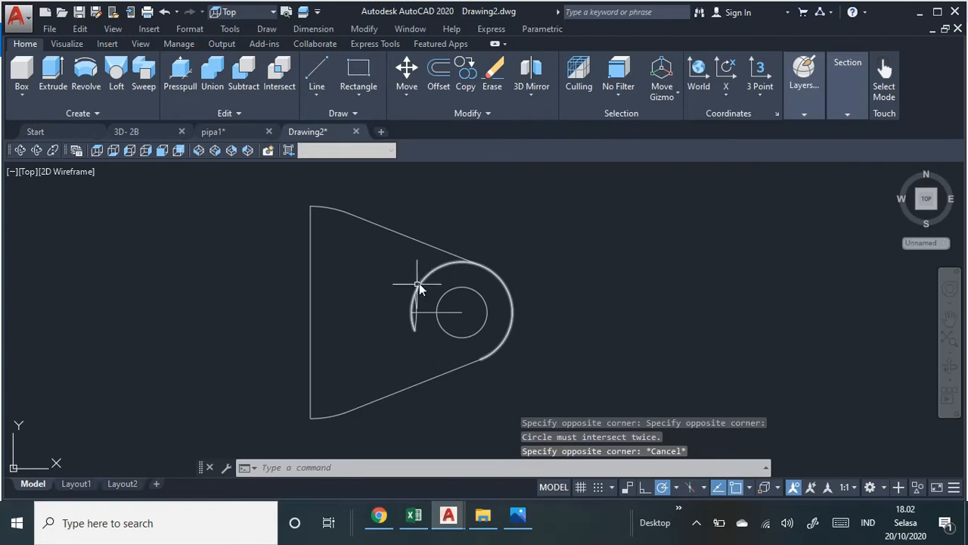
Trim the radius 20 circle's upper inner arc and the centre line back to the small hole circle.
{"action": "key", "text": "Return"}
{"action": "key", "text": "Return"}
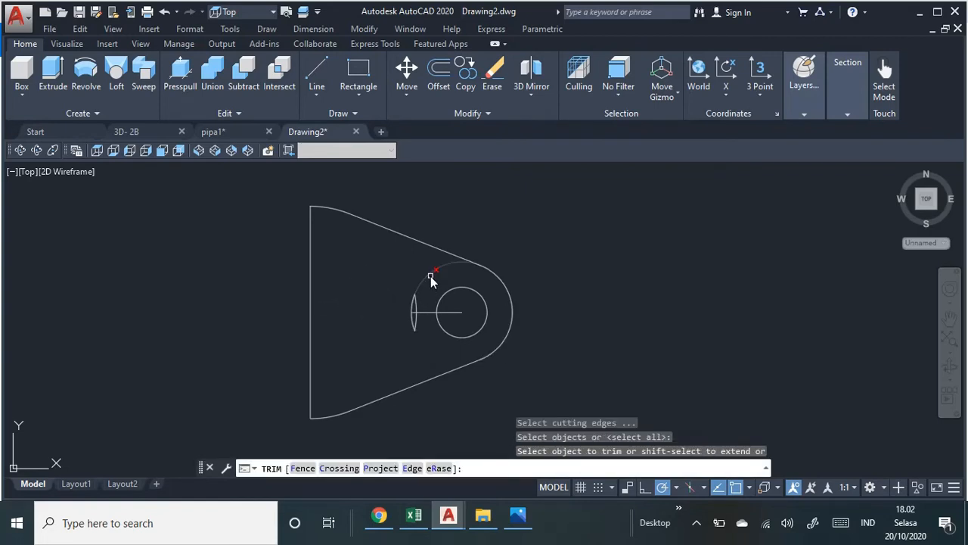
{"action": "left_click", "coordinate": [430, 276]}
{"action": "left_click", "coordinate": [416, 311]}
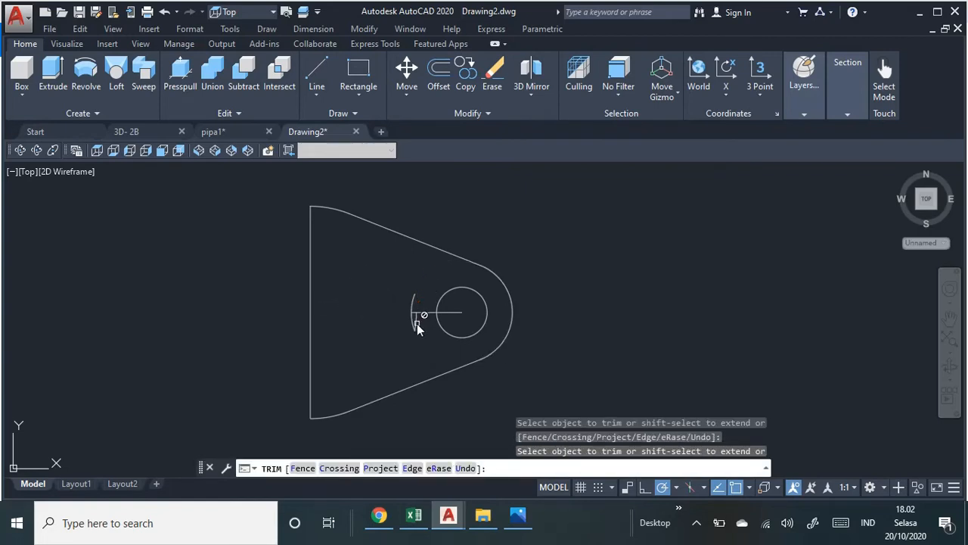
{"action": "left_click", "coordinate": [414, 303]}
{"action": "scroll", "coordinate": [434, 319], "scroll_direction": "up", "scroll_amount": 6}
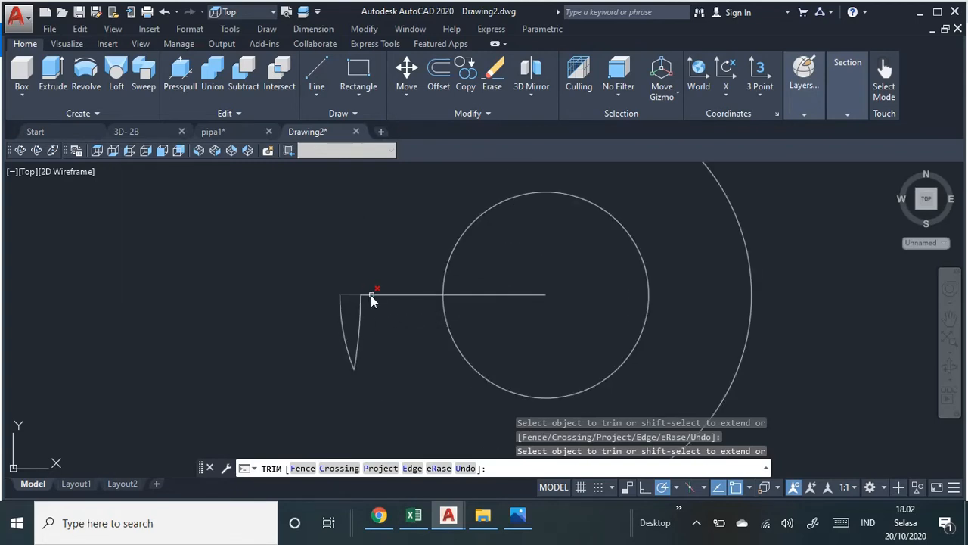
{"action": "left_click", "coordinate": [382, 294]}
{"action": "left_click", "coordinate": [486, 294]}
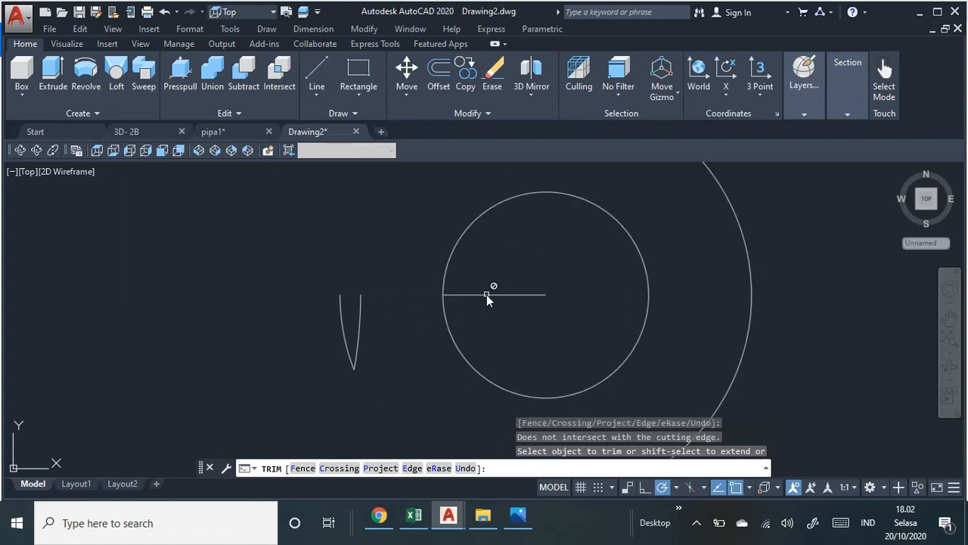
{"action": "left_click", "coordinate": [442, 294]}
{"action": "scroll", "coordinate": [441, 295], "scroll_direction": "down", "scroll_amount": 6}
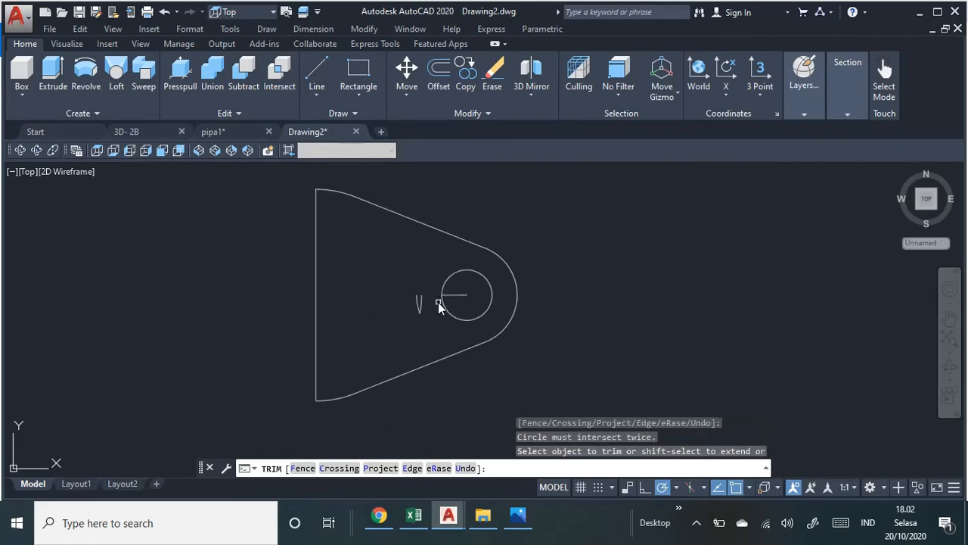
{"action": "key", "text": "Escape"}
Erase the leftover line inside the hole circle and the two small arc remnants beside it.
{"action": "scroll", "coordinate": [447, 299], "scroll_direction": "up", "scroll_amount": 6}
{"action": "left_click", "coordinate": [452, 288]}
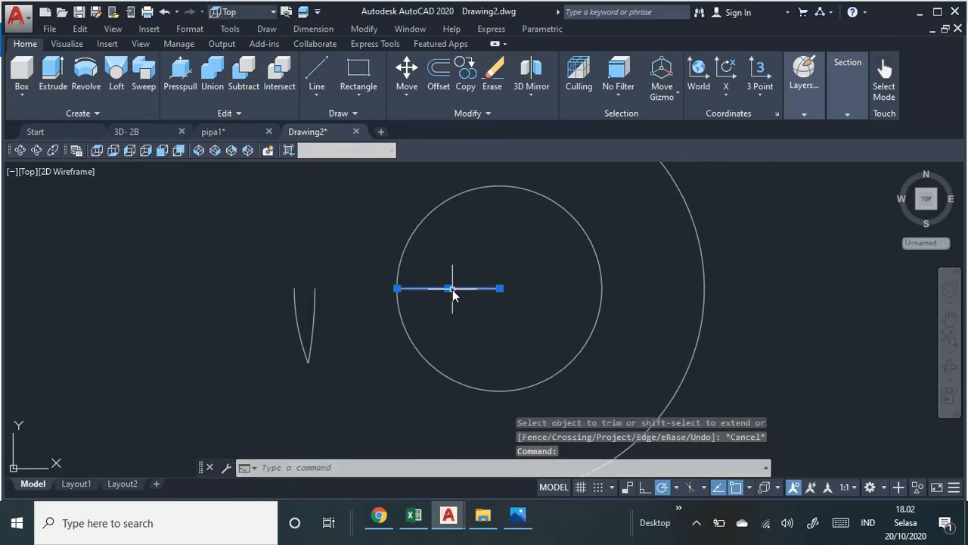
{"action": "left_click", "coordinate": [313, 321]}
{"action": "left_click", "coordinate": [297, 325]}
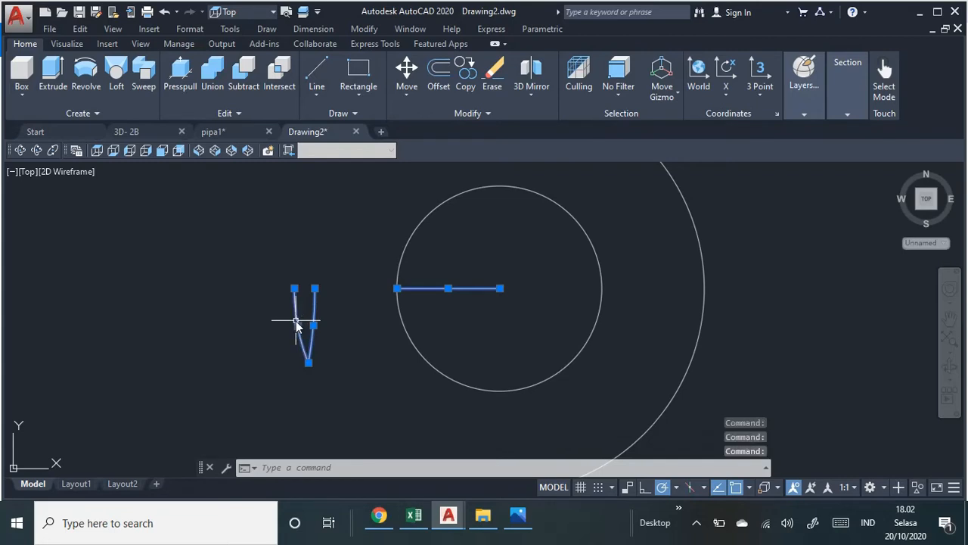
{"action": "key", "text": "Delete"}
{"action": "scroll", "coordinate": [331, 317], "scroll_direction": "down", "scroll_amount": 6}
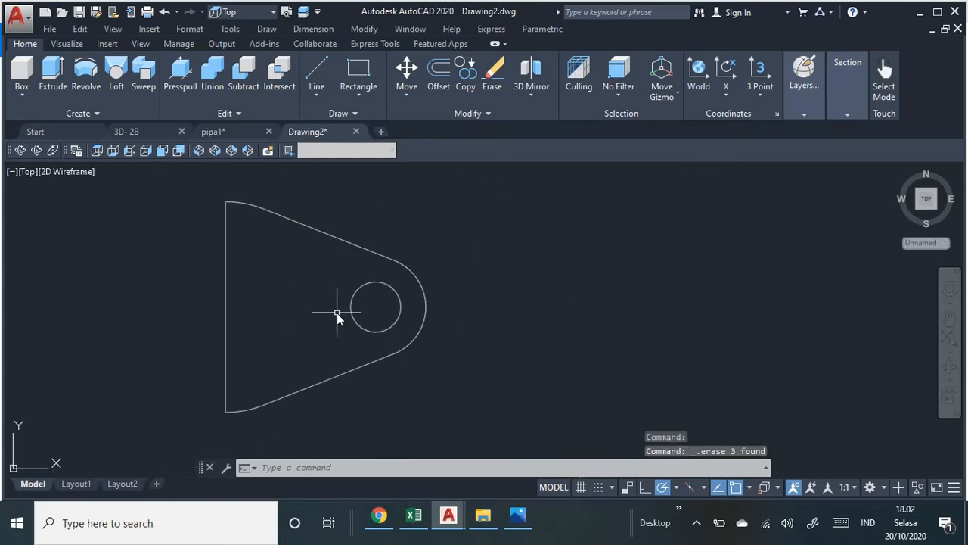
Delete the vertical line that closes the wide end of the half-flange outline.
{"action": "middle_click_drag", "start_coordinate": [337, 312], "coordinate": [464, 293]}
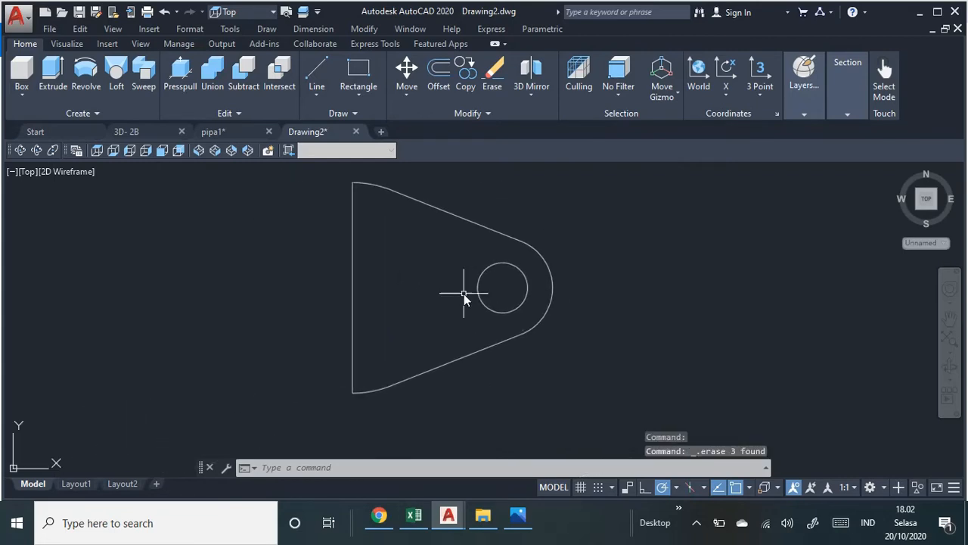
{"action": "left_click", "coordinate": [351, 291]}
{"action": "key", "text": "Delete"}
{"action": "middle_click_drag", "start_coordinate": [353, 288], "coordinate": [417, 309]}
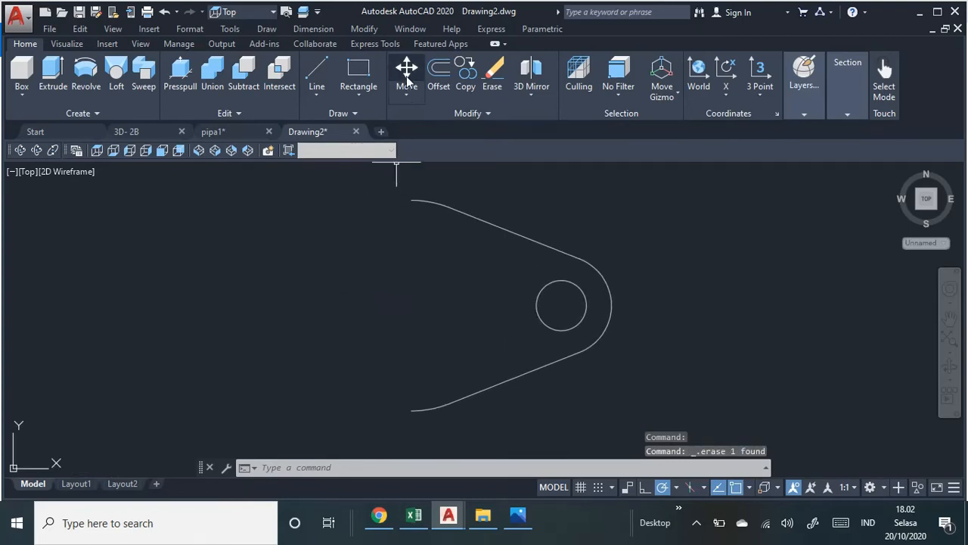
Mirror the half-flange outline and its hole across the vertical axis through the outline's open ends, keeping the source objects.
{"action": "left_click", "coordinate": [364, 28]}
{"action": "left_click", "coordinate": [367, 25]}
{"action": "left_click", "coordinate": [363, 28]}
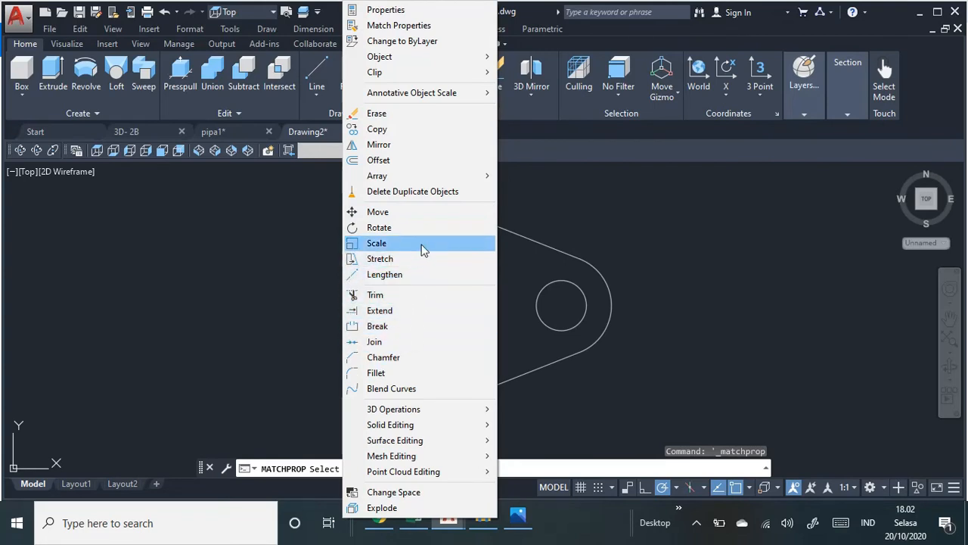
{"action": "left_click", "coordinate": [420, 144]}
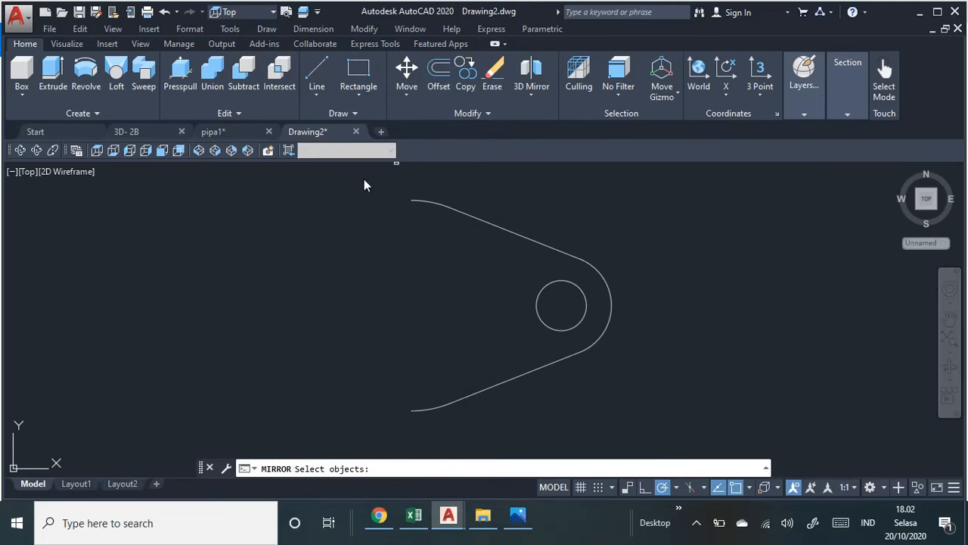
{"action": "left_click_drag", "start_coordinate": [364, 179], "coordinate": [631, 432]}
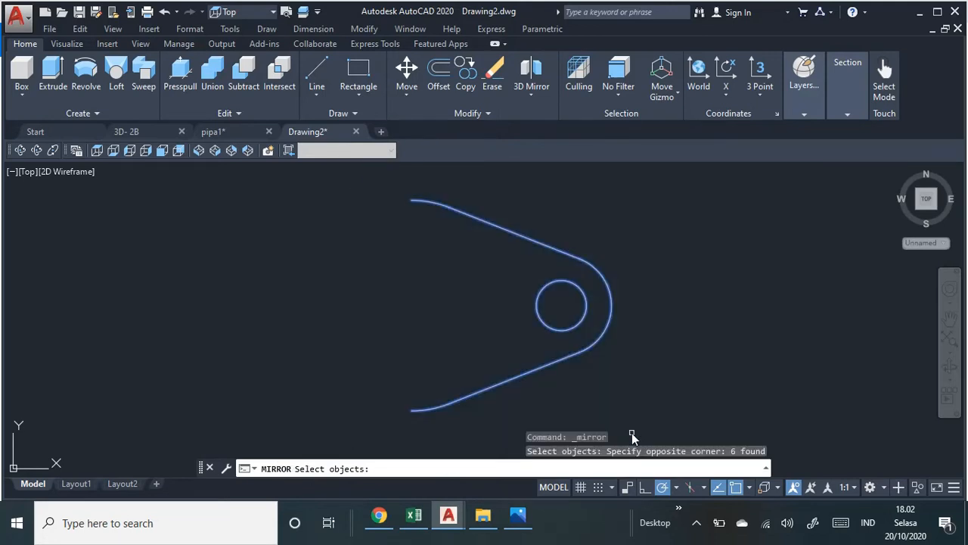
{"action": "key", "text": "Return"}
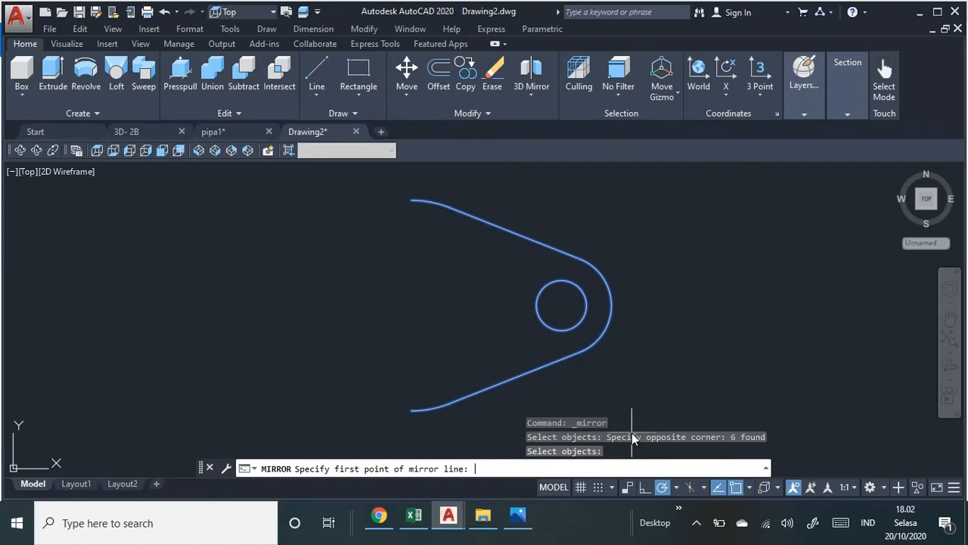
{"action": "left_click", "coordinate": [408, 305]}
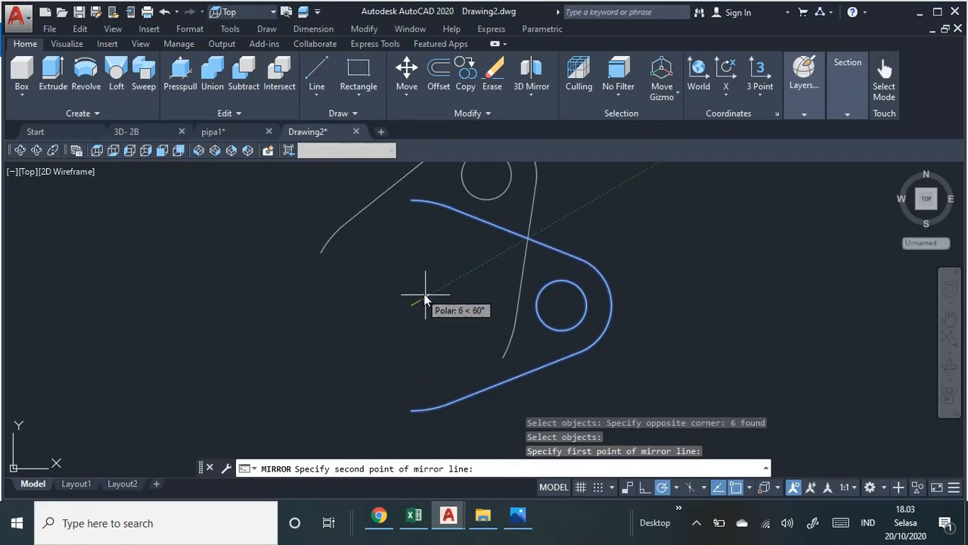
{"action": "left_click", "coordinate": [412, 203]}
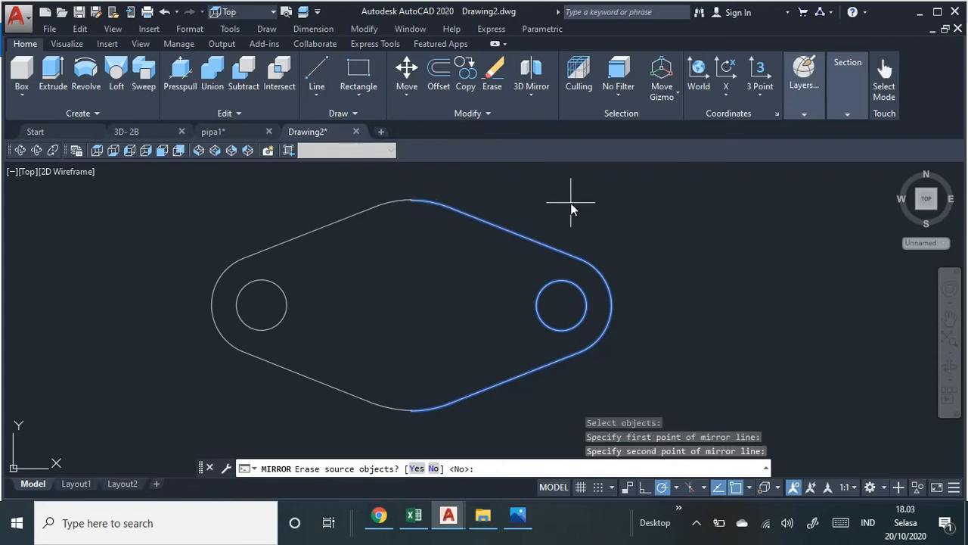
{"action": "key", "text": "Return"}
{"action": "scroll", "coordinate": [556, 225], "scroll_direction": "down", "scroll_amount": 2}
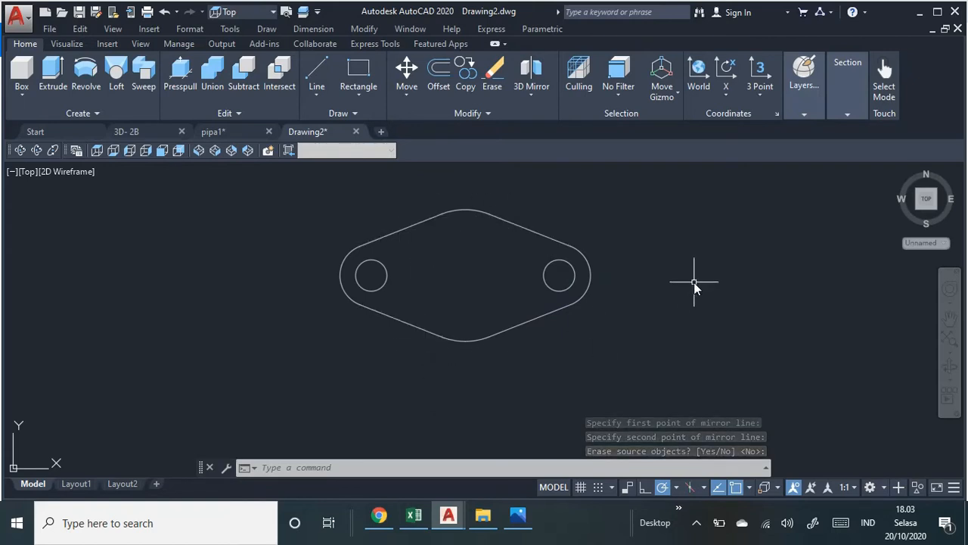
{"action": "middle_click_drag", "start_coordinate": [694, 282], "coordinate": [629, 297]}
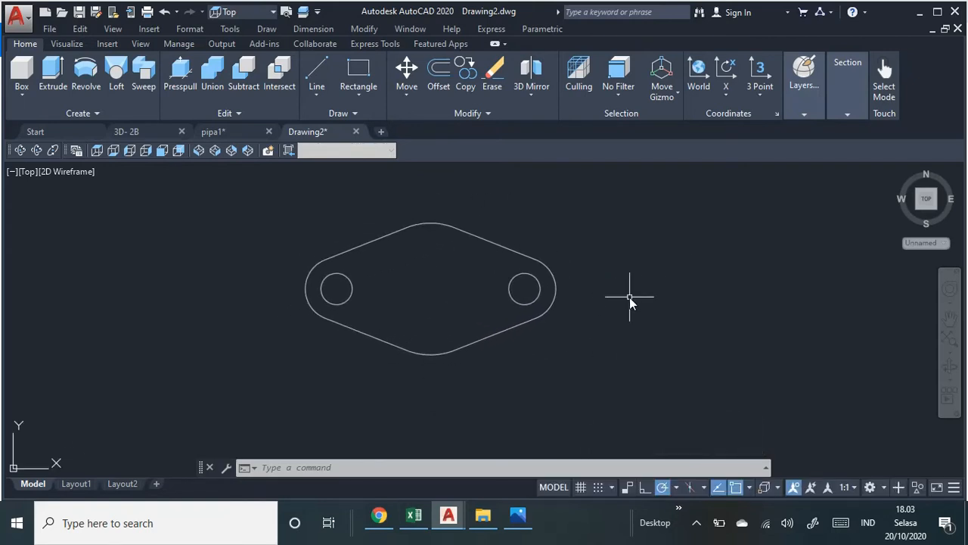
Check the flange's central bore diameter in the reference image 8. 3D PIPA 4A.jpeg in Photos and return to AutoCAD.
{"action": "left_click", "coordinate": [517, 515]}
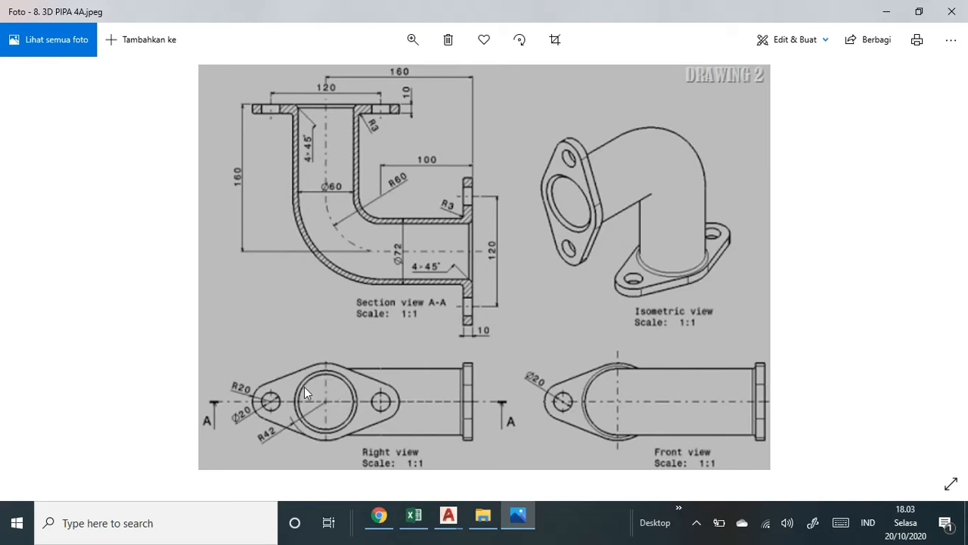
{"action": "mouse_move", "coordinate": [521, 522]}
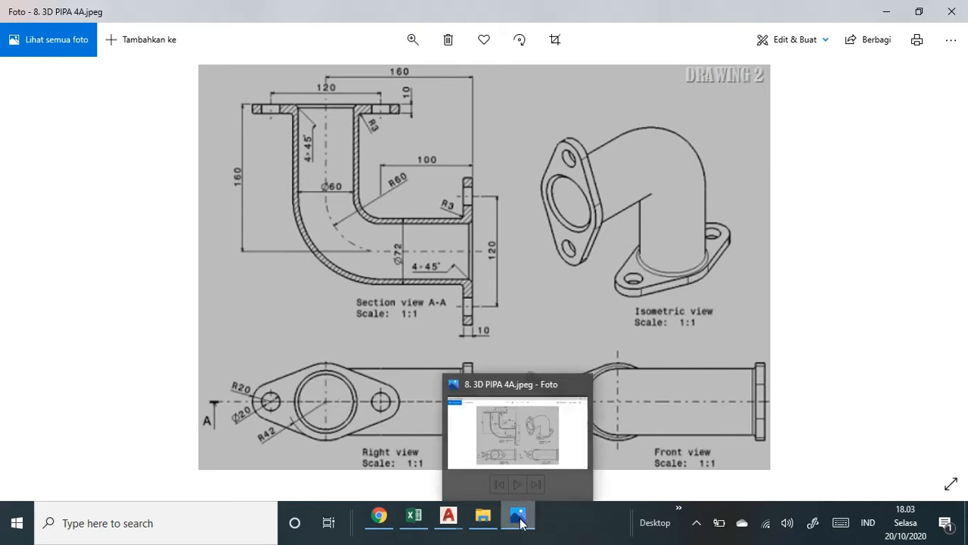
{"action": "left_click", "coordinate": [459, 508]}
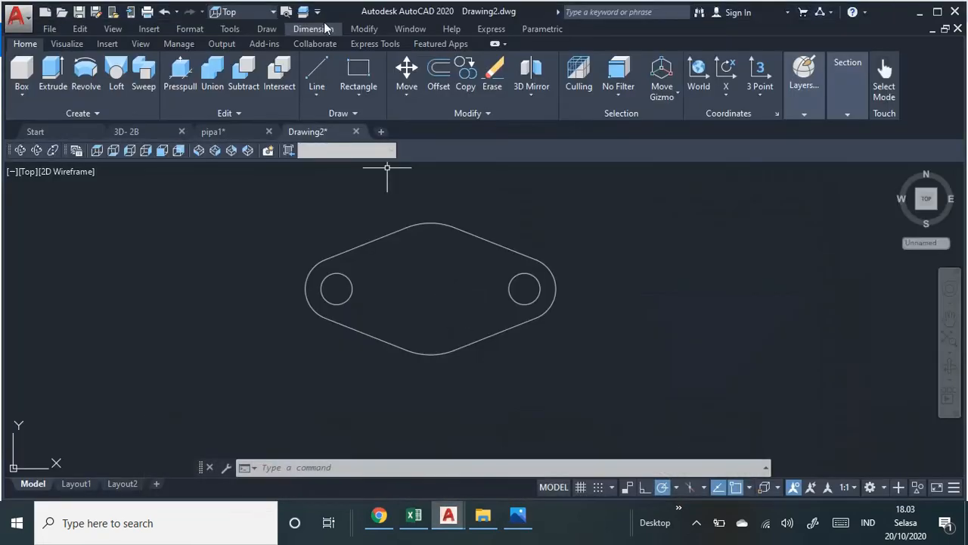
{"action": "left_click", "coordinate": [265, 29]}
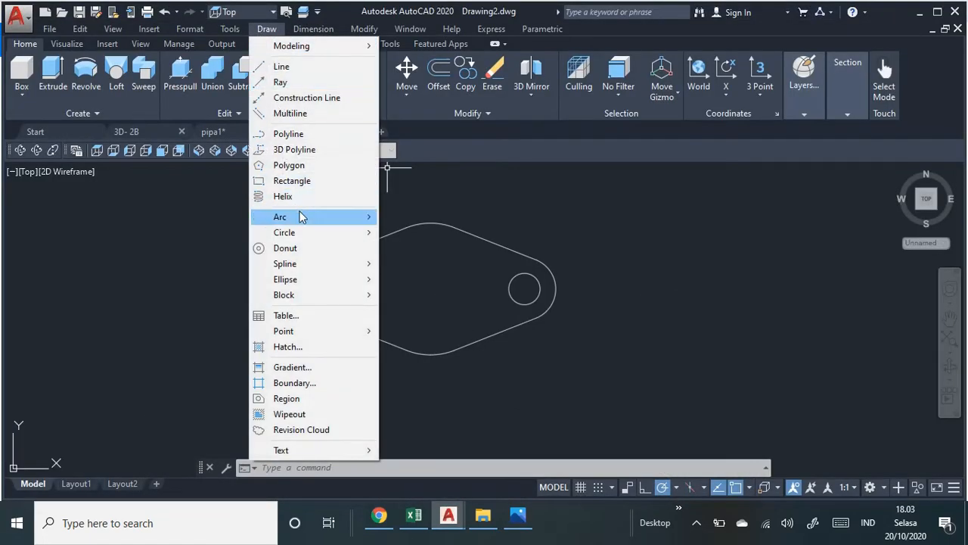
{"action": "mouse_move", "coordinate": [301, 217]}
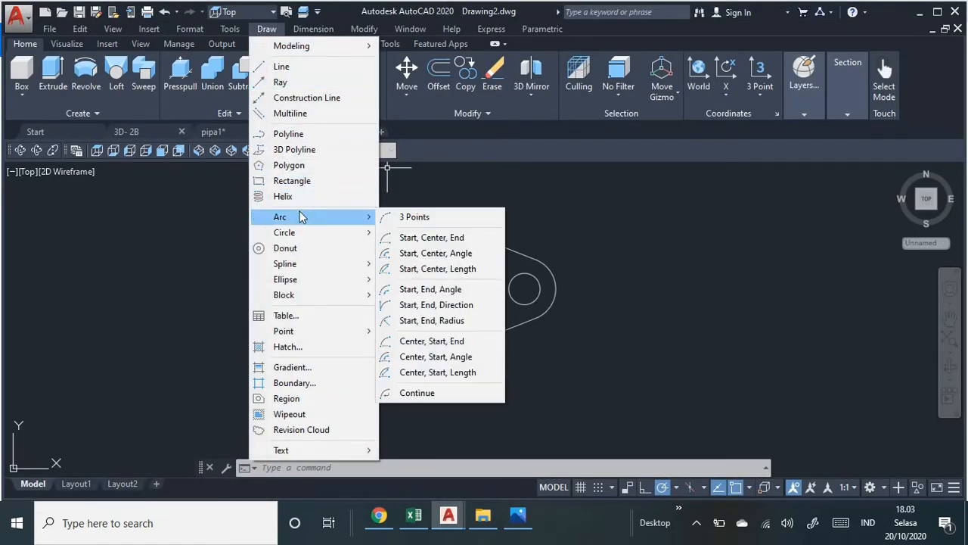
{"action": "left_click", "coordinate": [518, 514]}
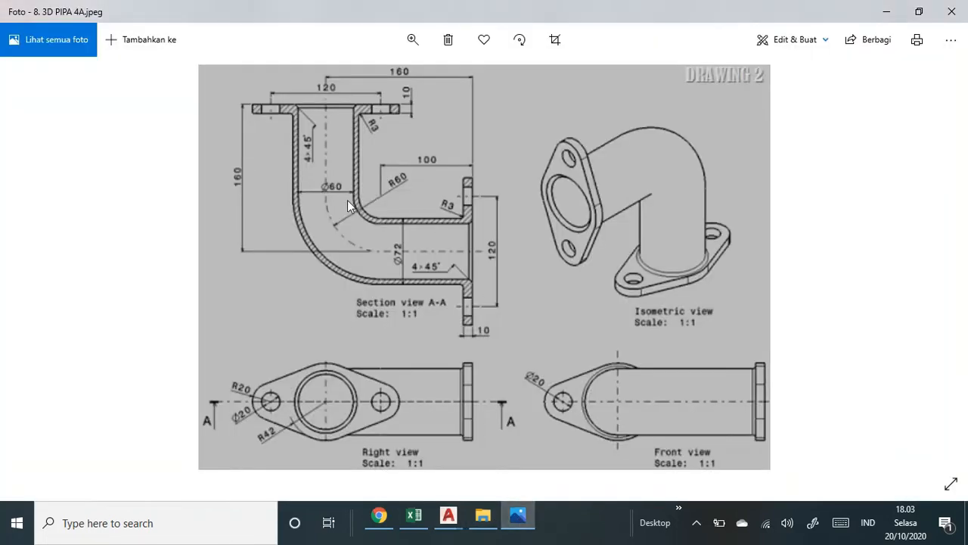
{"action": "key", "text": "alt+Tab"}
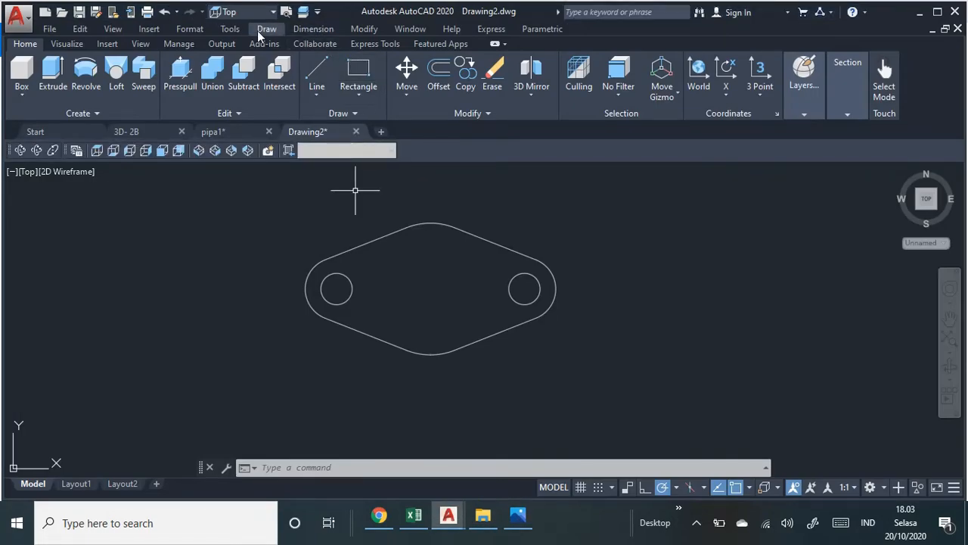
{"action": "left_click", "coordinate": [261, 30]}
{"action": "mouse_move", "coordinate": [322, 233]}
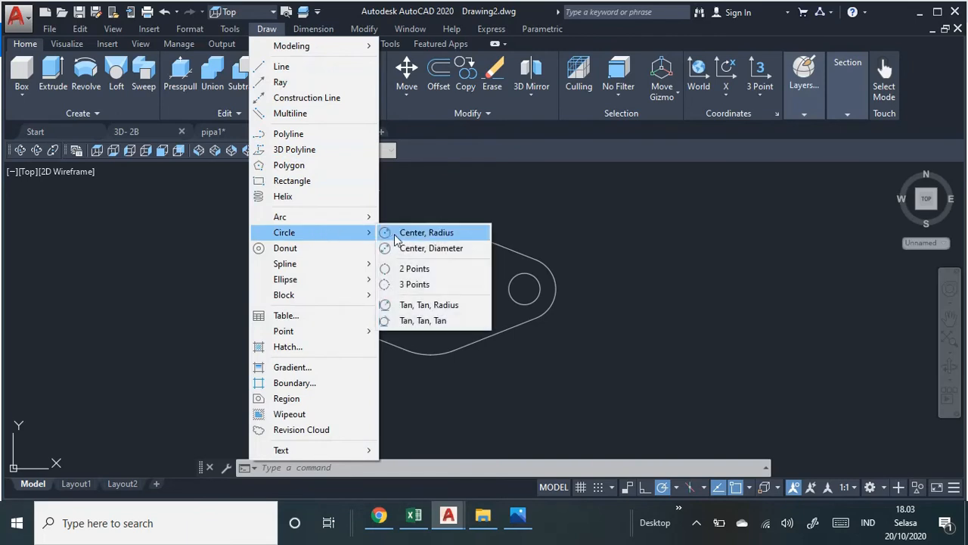
{"action": "left_click", "coordinate": [441, 248]}
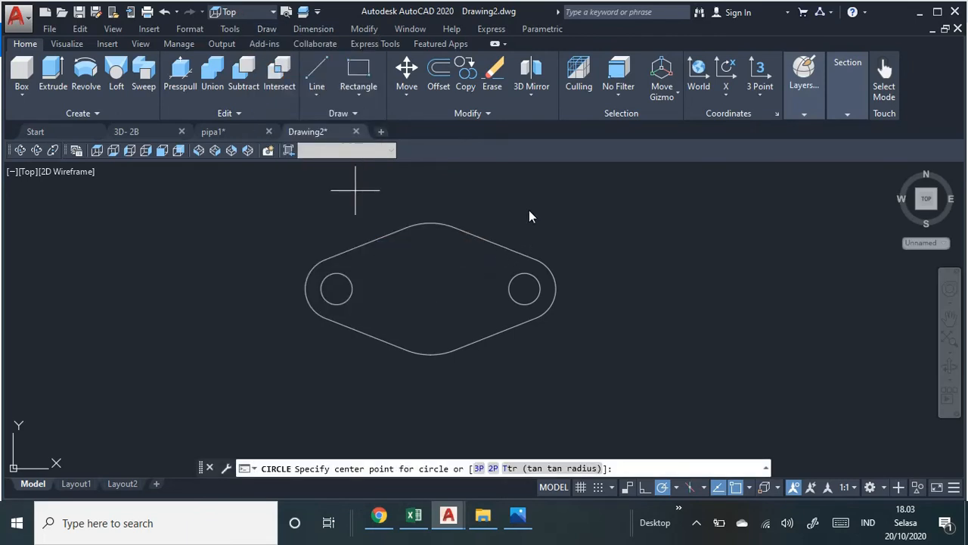
{"action": "key", "text": "Escape"}
Draw a circle of diameter 60 at the centre of the flange, midway between the two small holes.
{"action": "mouse_move", "coordinate": [502, 216]}
{"action": "middle_mouse_down"}
{"action": "mouse_move", "coordinate": [447, 288]}
{"action": "mouse_move", "coordinate": [534, 212]}
{"action": "mouse_move", "coordinate": [488, 225]}
{"action": "mouse_move", "coordinate": [532, 221]}
{"action": "middle_mouse_up"}
{"action": "scroll", "coordinate": [514, 233], "scroll_direction": "up", "scroll_amount": 2}
{"action": "left_click", "coordinate": [267, 29]}
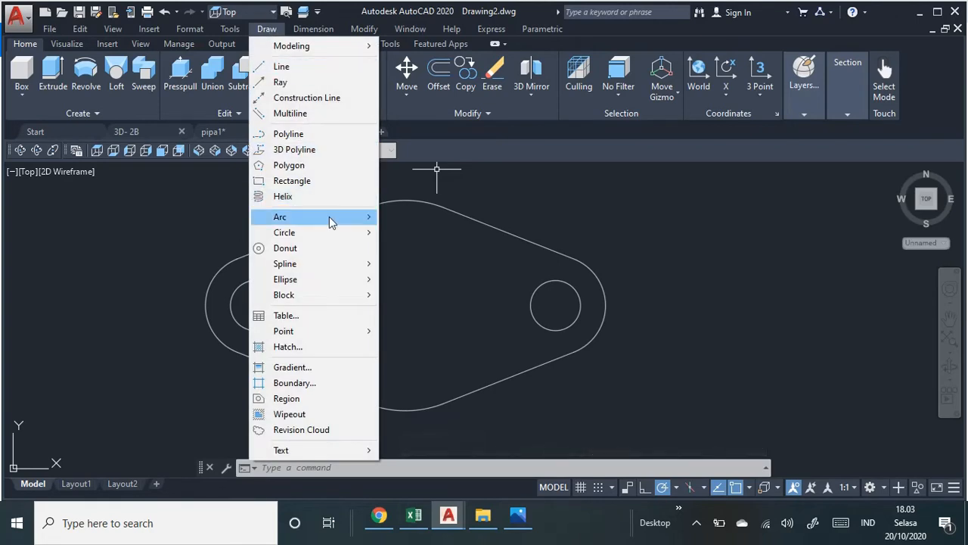
{"action": "mouse_move", "coordinate": [335, 232]}
{"action": "left_click", "coordinate": [424, 249]}
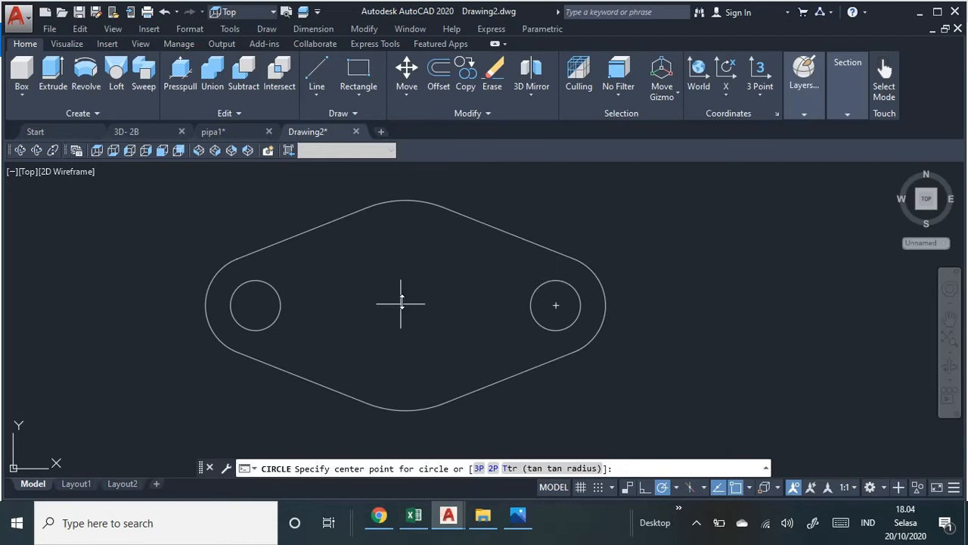
{"action": "scroll", "coordinate": [402, 352], "scroll_direction": "down", "scroll_amount": 4}
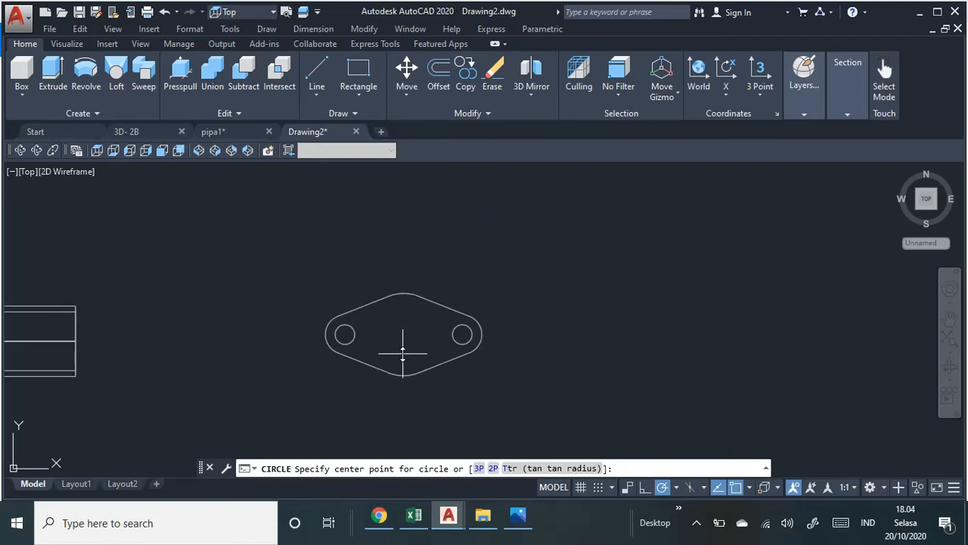
{"action": "scroll", "coordinate": [414, 312], "scroll_direction": "up", "scroll_amount": 6}
{"action": "scroll", "coordinate": [517, 205], "scroll_direction": "down", "scroll_amount": 1}
{"action": "scroll", "coordinate": [510, 232], "scroll_direction": "up", "scroll_amount": 1}
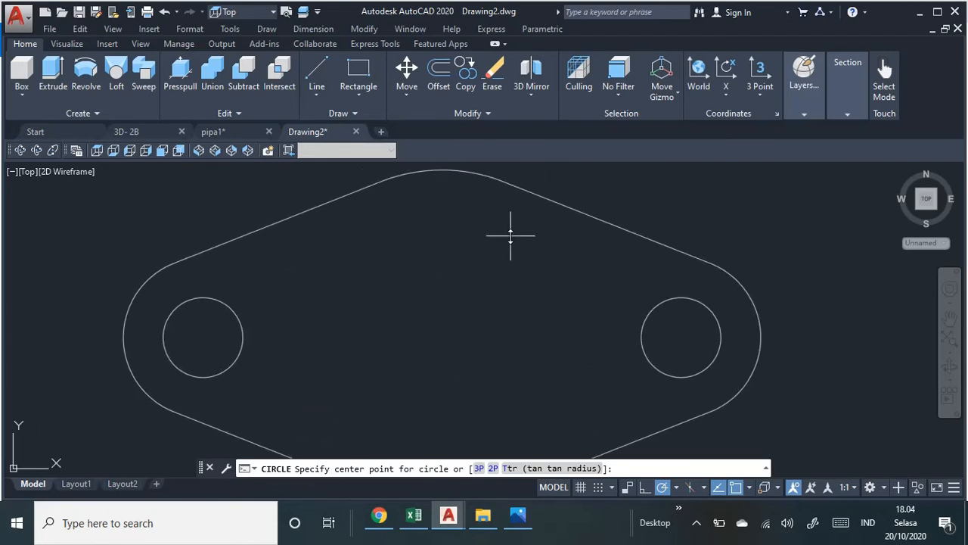
{"action": "scroll", "coordinate": [538, 239], "scroll_direction": "down", "scroll_amount": 3}
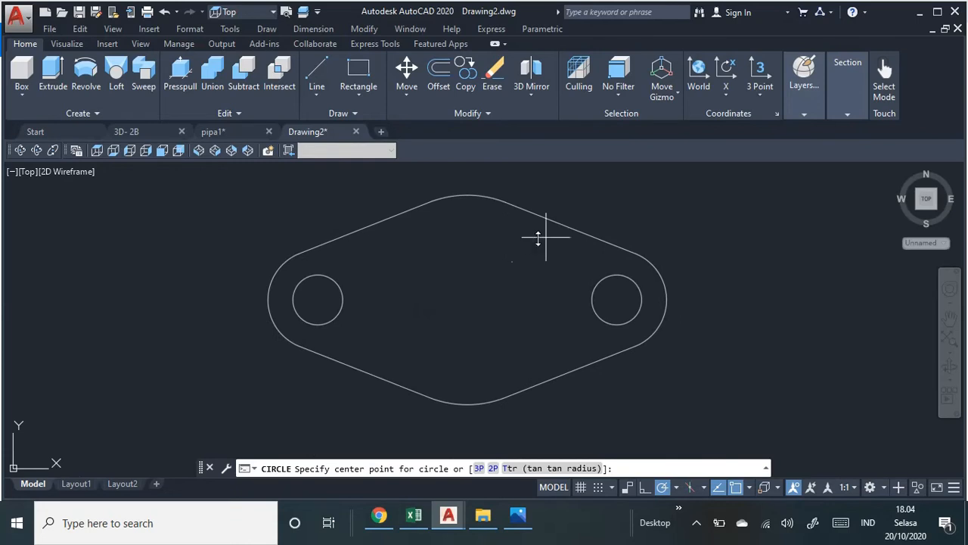
{"action": "left_click", "coordinate": [467, 299]}
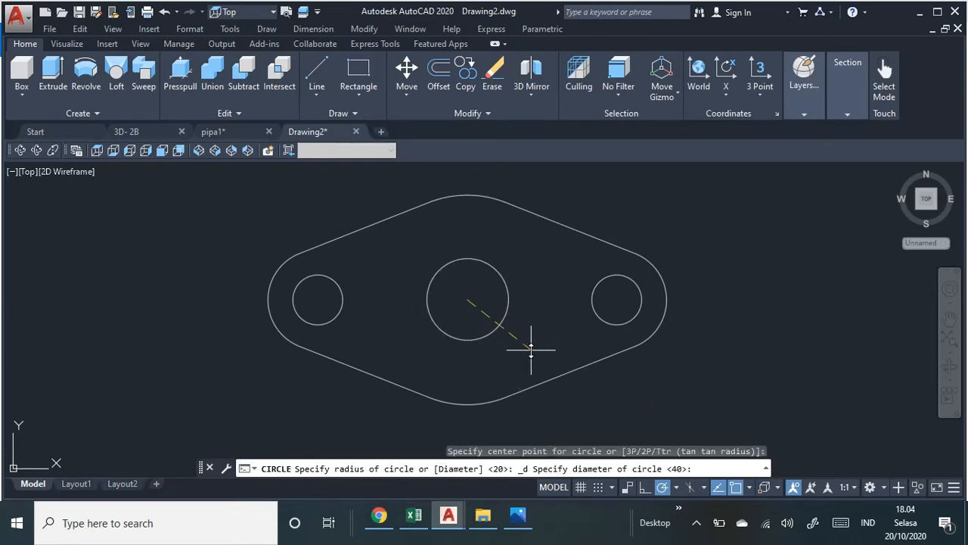
{"action": "key", "text": "Return"}
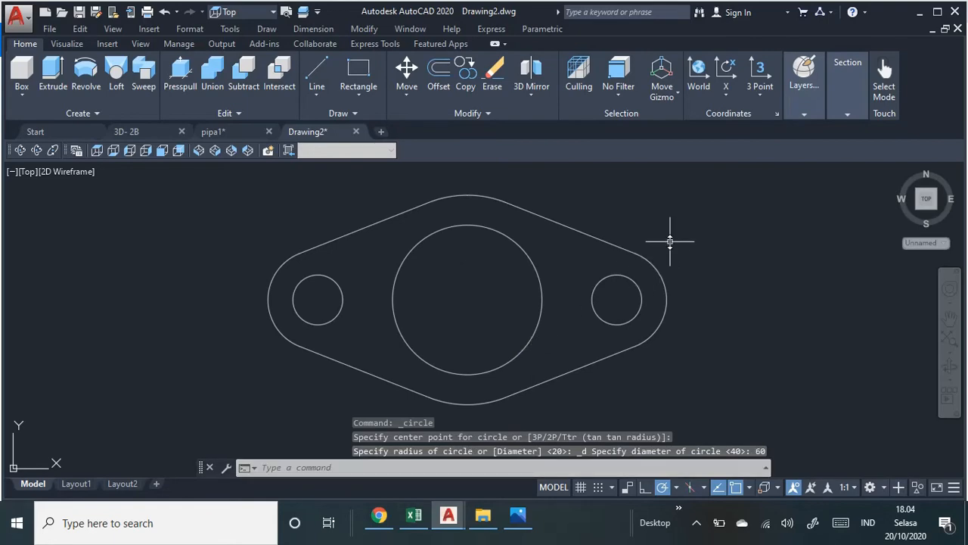
Join the flange's outline segments into a polyline using multiple polyline editing on all the flange geometry, with fuzz distance 0.
{"action": "scroll", "coordinate": [670, 234], "scroll_direction": "down", "scroll_amount": 2}
{"action": "middle_click_drag", "start_coordinate": [677, 232], "coordinate": [587, 261]}
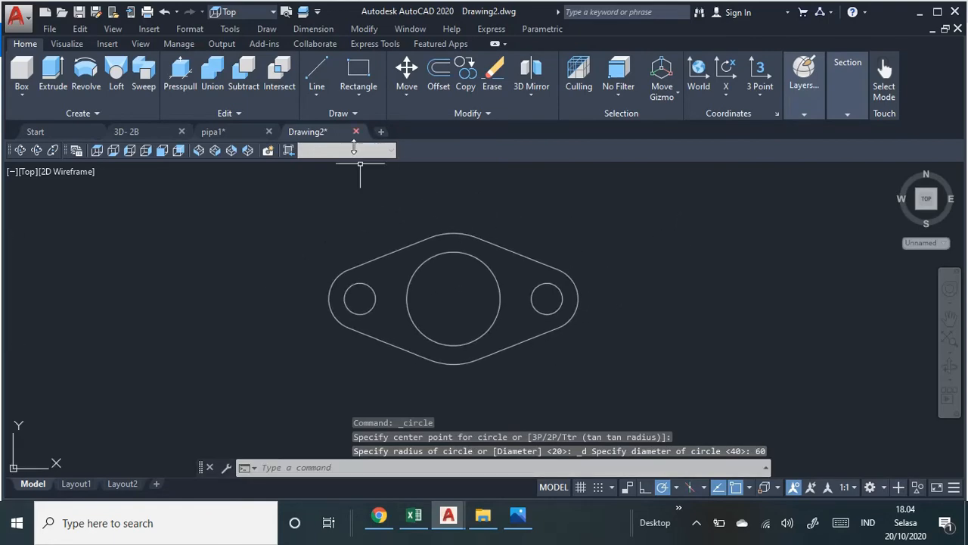
{"action": "left_click", "coordinate": [375, 31]}
{"action": "mouse_move", "coordinate": [471, 59]}
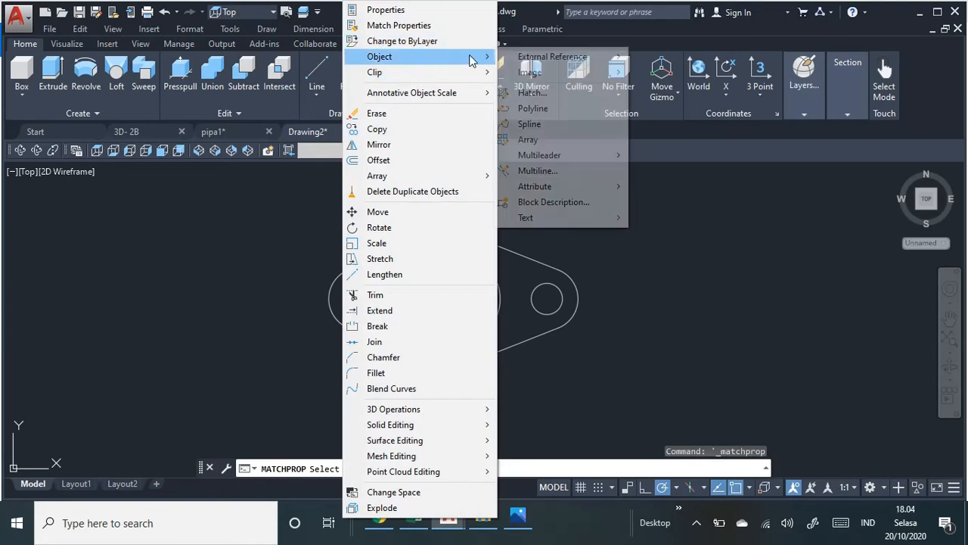
{"action": "left_click", "coordinate": [554, 111]}
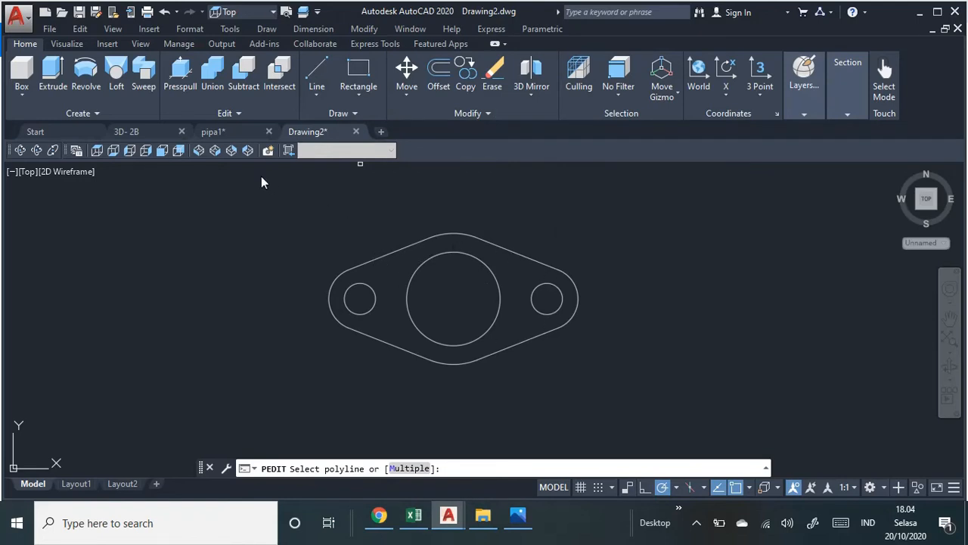
{"action": "left_click", "coordinate": [408, 468]}
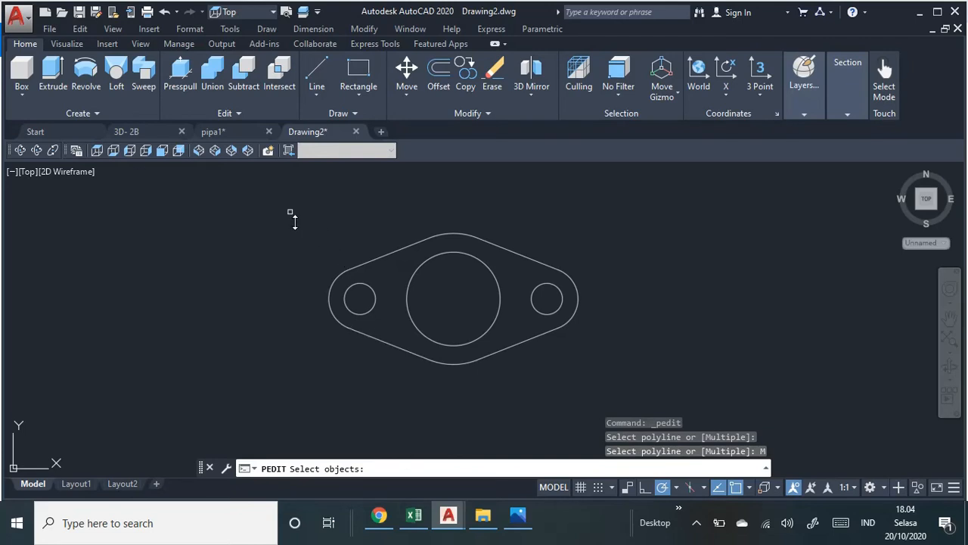
{"action": "left_click", "coordinate": [280, 197]}
{"action": "left_click", "coordinate": [648, 388]}
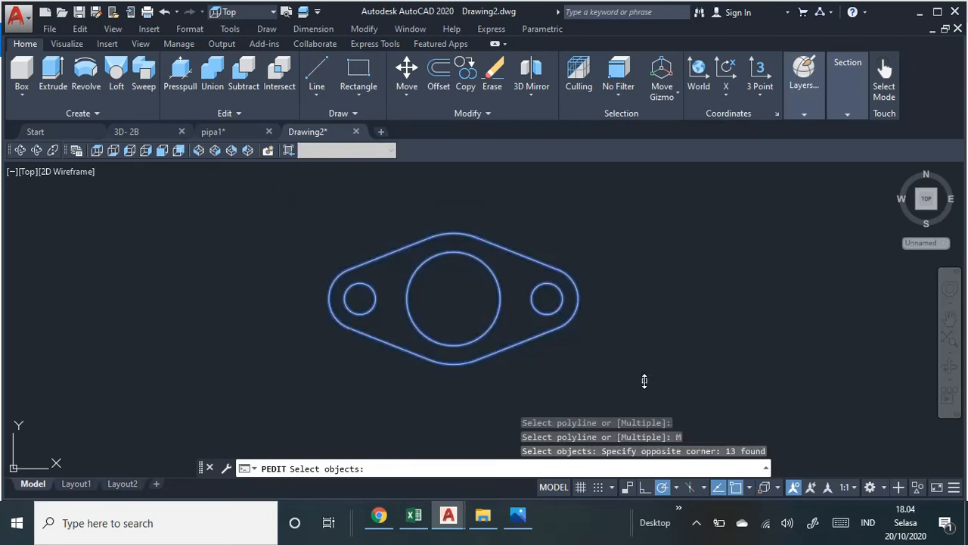
{"action": "key", "text": "Return"}
{"action": "key", "text": "Return"}
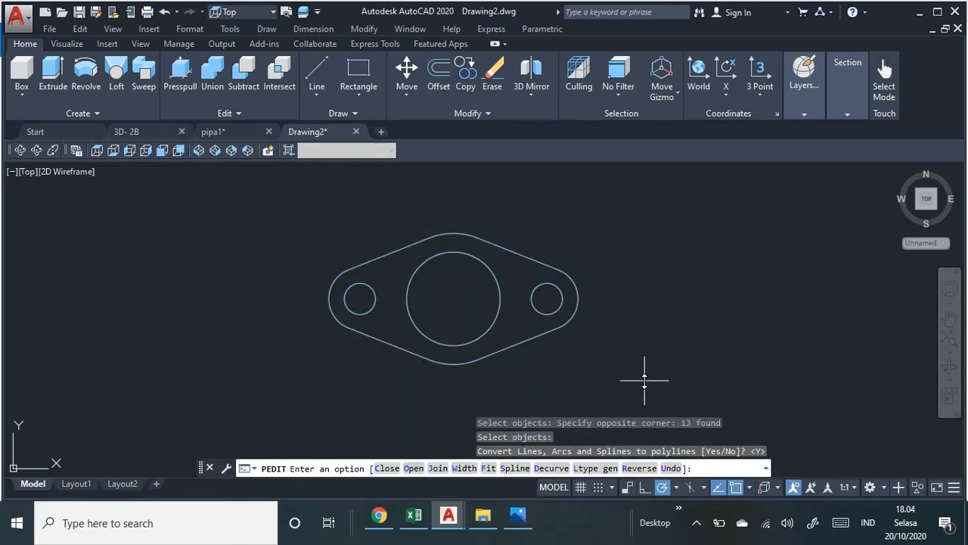
{"action": "left_click", "coordinate": [438, 469]}
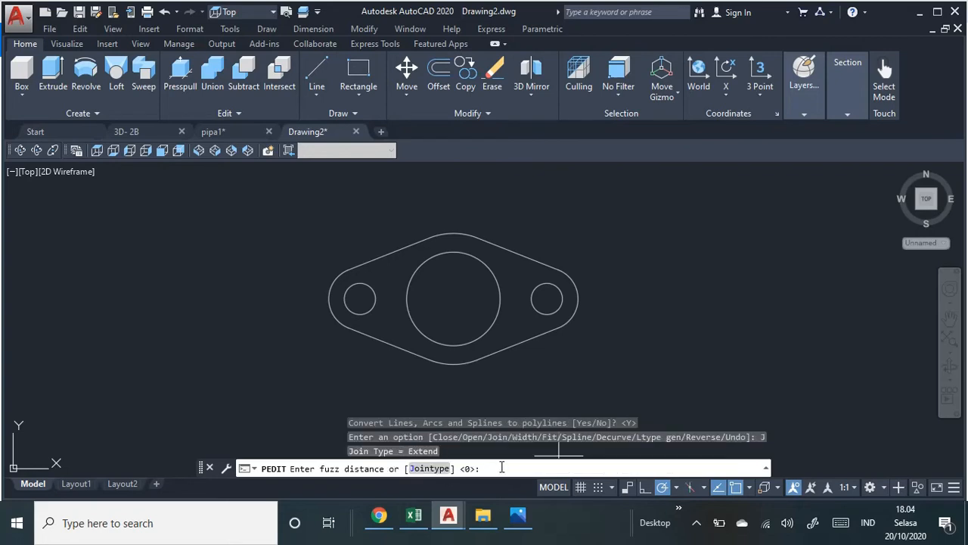
{"action": "key", "text": "Return"}
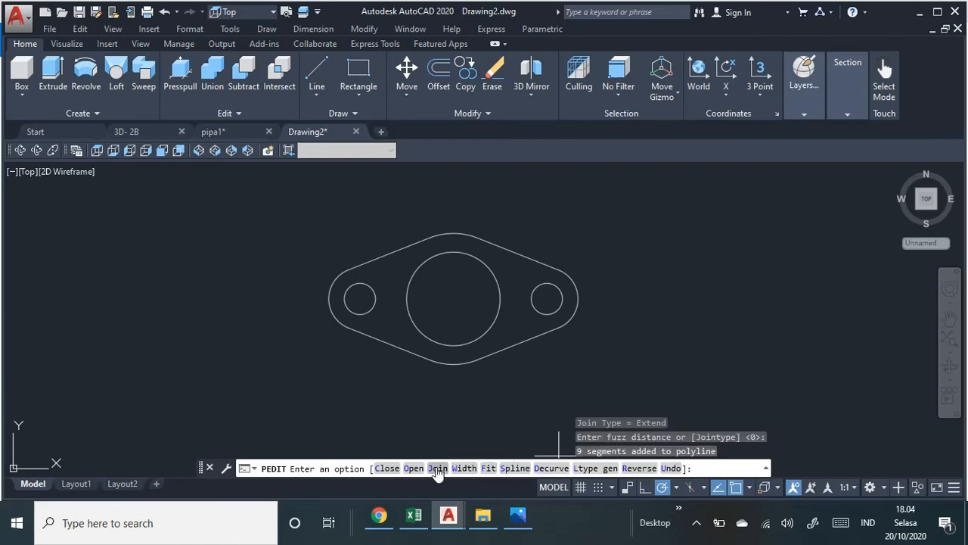
{"action": "key", "text": "Return"}
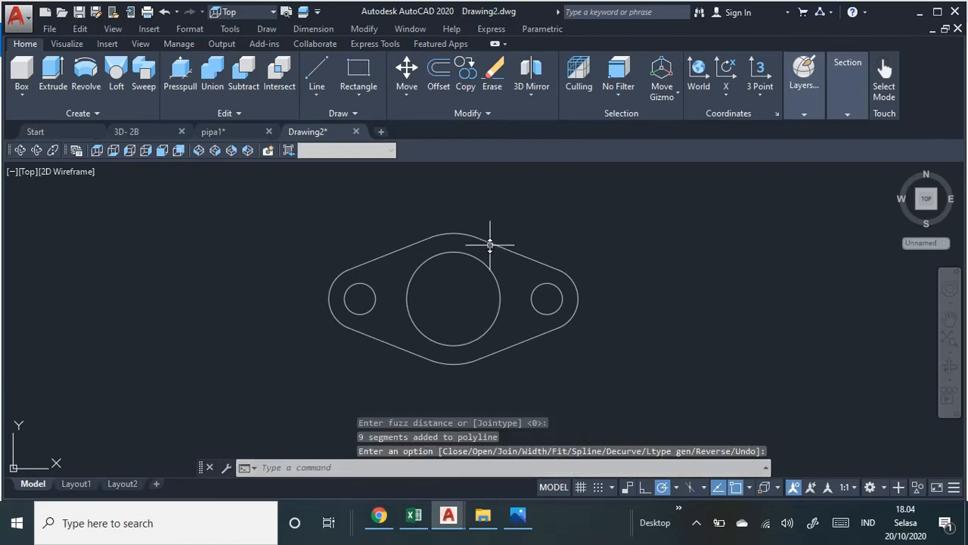
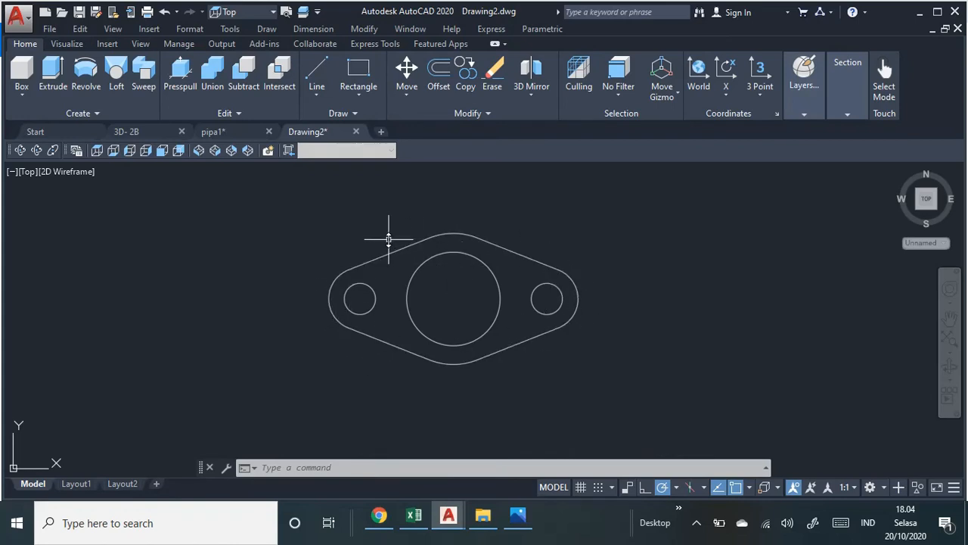
Show the model in SE Isometric view and check the flange thickness in reference image 8. 3D PIPA 4A.jpeg in Photos, returning to AutoCAD.
{"action": "left_click", "coordinate": [216, 152]}
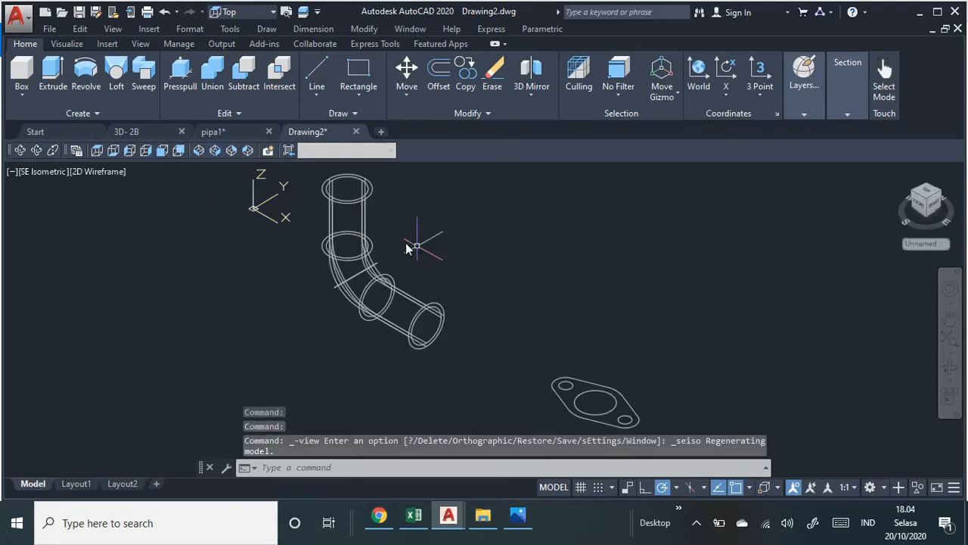
{"action": "middle_click_drag", "start_coordinate": [548, 309], "coordinate": [446, 264]}
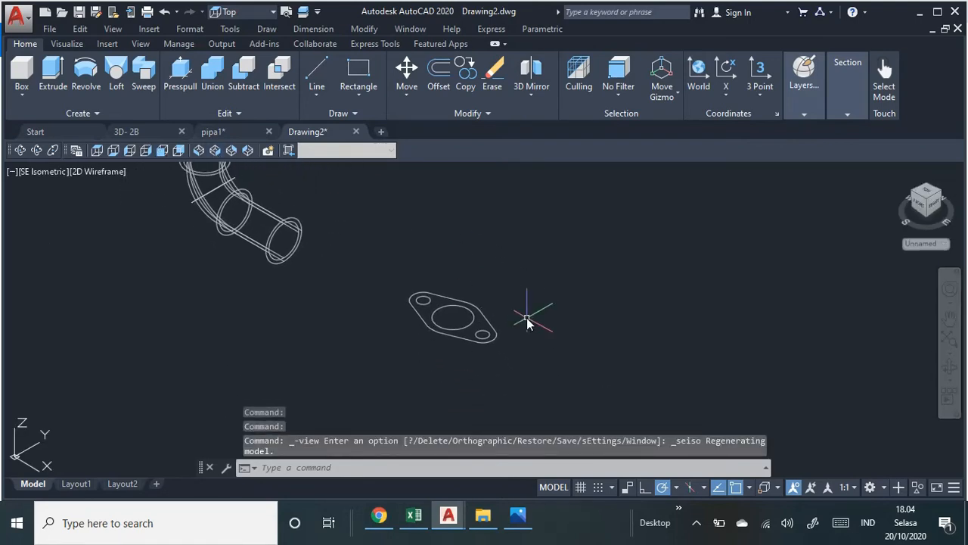
{"action": "scroll", "coordinate": [529, 317], "scroll_direction": "up", "scroll_amount": 7}
{"action": "mouse_move", "coordinate": [528, 324]}
{"action": "middle_mouse_down"}
{"action": "mouse_move", "coordinate": [560, 303]}
{"action": "mouse_move", "coordinate": [651, 307]}
{"action": "middle_mouse_up"}
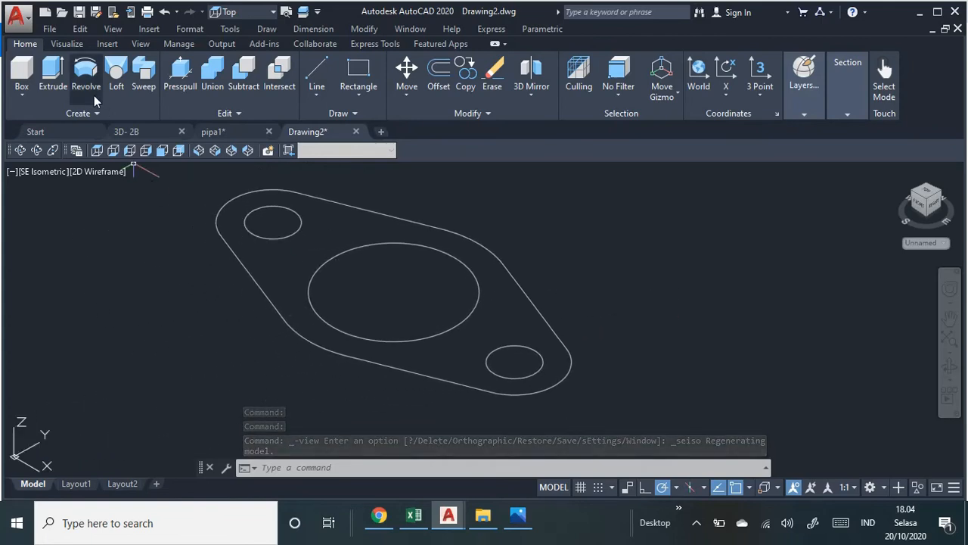
{"action": "left_click", "coordinate": [519, 524]}
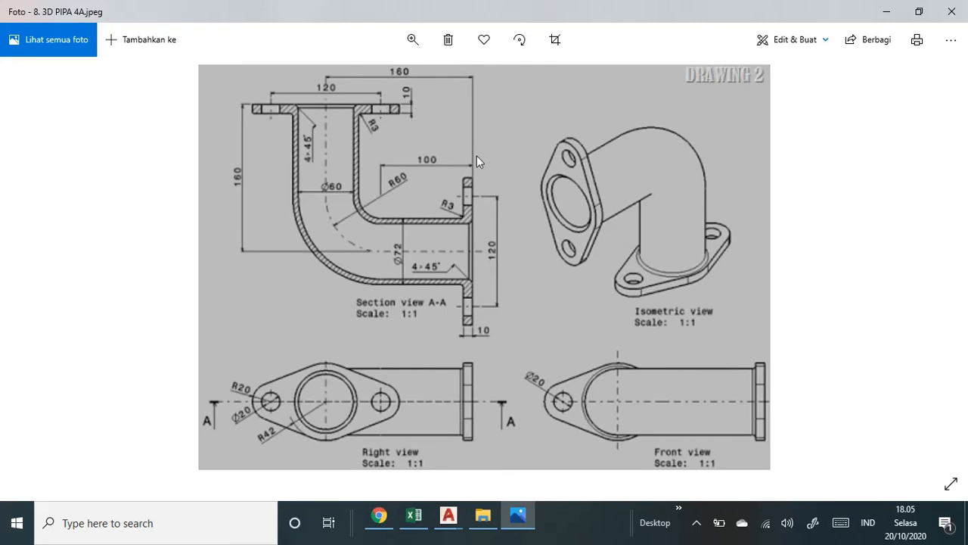
{"action": "key", "text": "alt+Tab"}
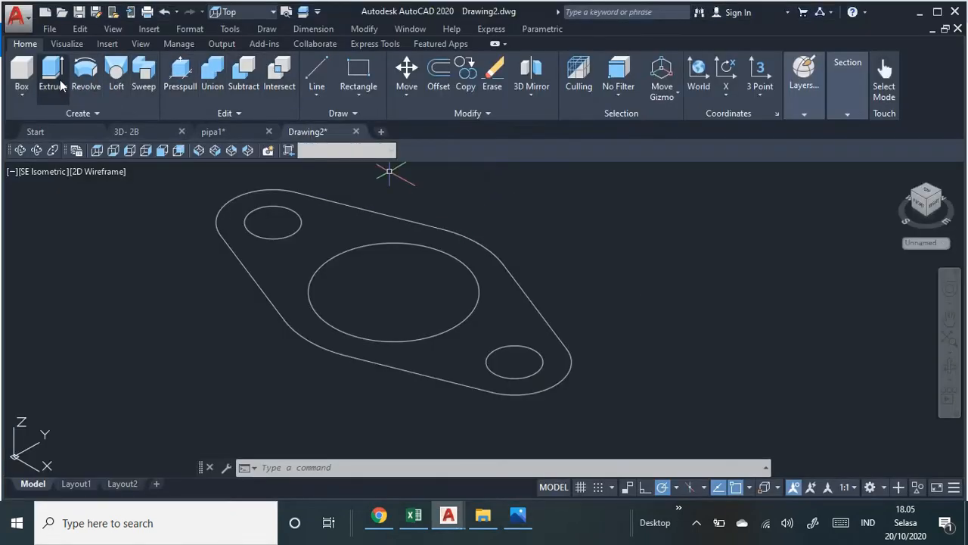
Extrude the flange outline, central circle and two small hole circles together as solids with a height of 10.
{"action": "left_click", "coordinate": [53, 76]}
{"action": "scroll", "coordinate": [445, 273], "scroll_direction": "down", "scroll_amount": 2}
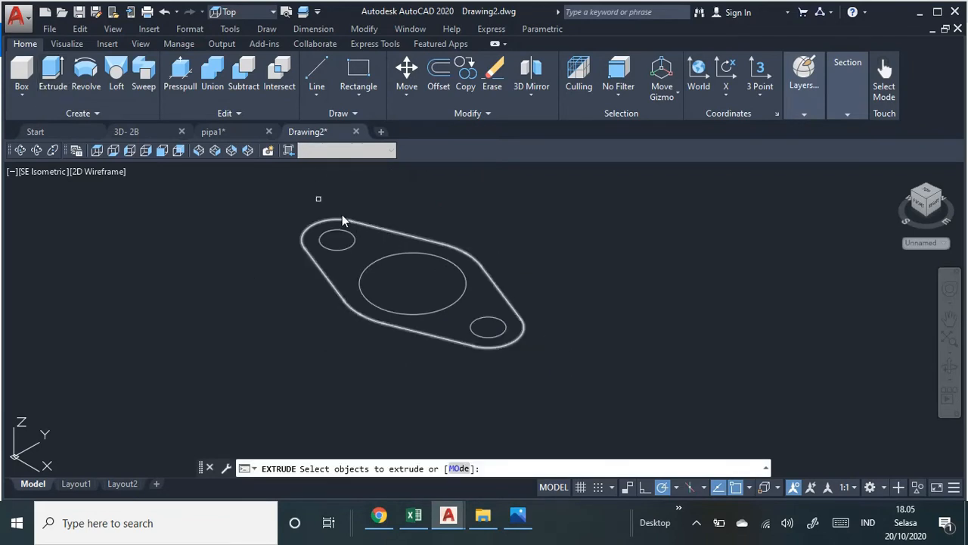
{"action": "left_click", "coordinate": [277, 183]}
{"action": "left_click", "coordinate": [581, 390]}
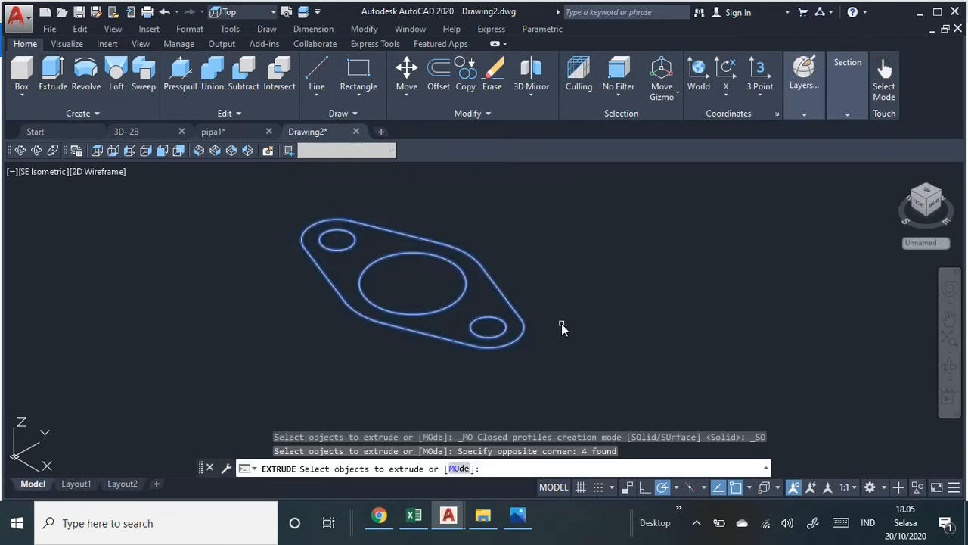
{"action": "key", "text": "Return"}
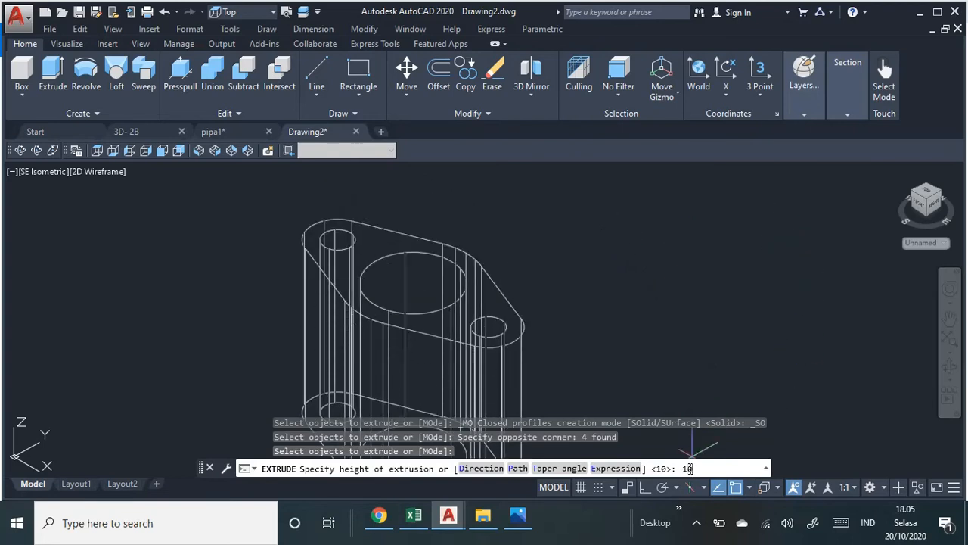
{"action": "key", "text": "Return"}
{"action": "scroll", "coordinate": [598, 309], "scroll_direction": "up", "scroll_amount": 2}
{"action": "middle_click_drag", "start_coordinate": [598, 309], "coordinate": [721, 356]}
{"action": "scroll", "coordinate": [690, 320], "scroll_direction": "down", "scroll_amount": 2}
{"action": "scroll", "coordinate": [691, 321], "scroll_direction": "up", "scroll_amount": 2}
{"action": "scroll", "coordinate": [671, 325], "scroll_direction": "down", "scroll_amount": 2}
{"action": "scroll", "coordinate": [724, 343], "scroll_direction": "up", "scroll_amount": 2}
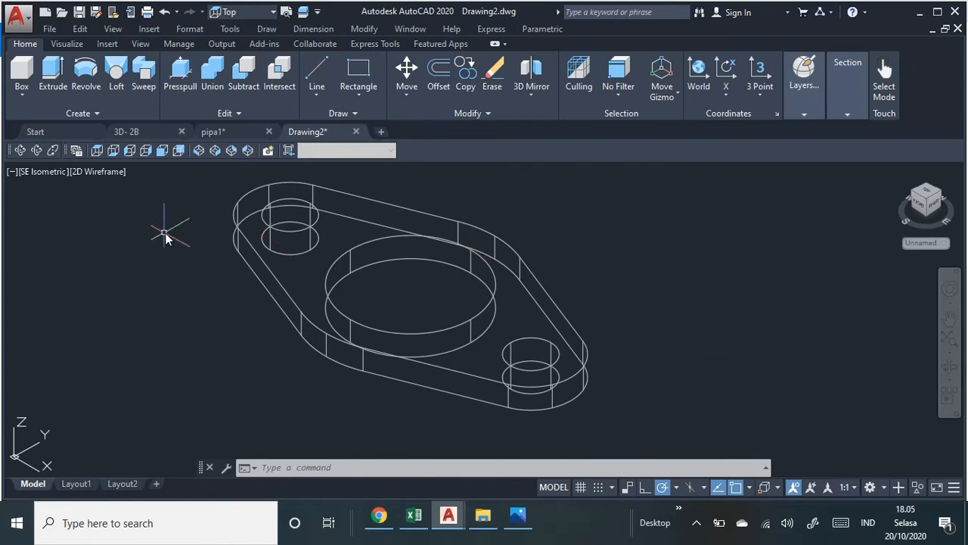
Try the Shaded visual style on the model and set the visual style to Shaded with edges.
{"action": "left_click", "coordinate": [106, 172]}
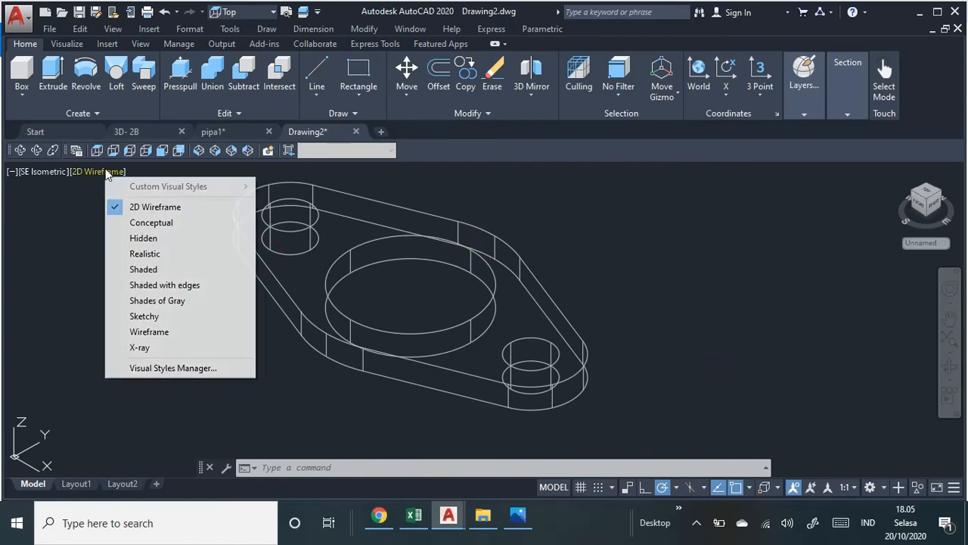
{"action": "left_click", "coordinate": [158, 273]}
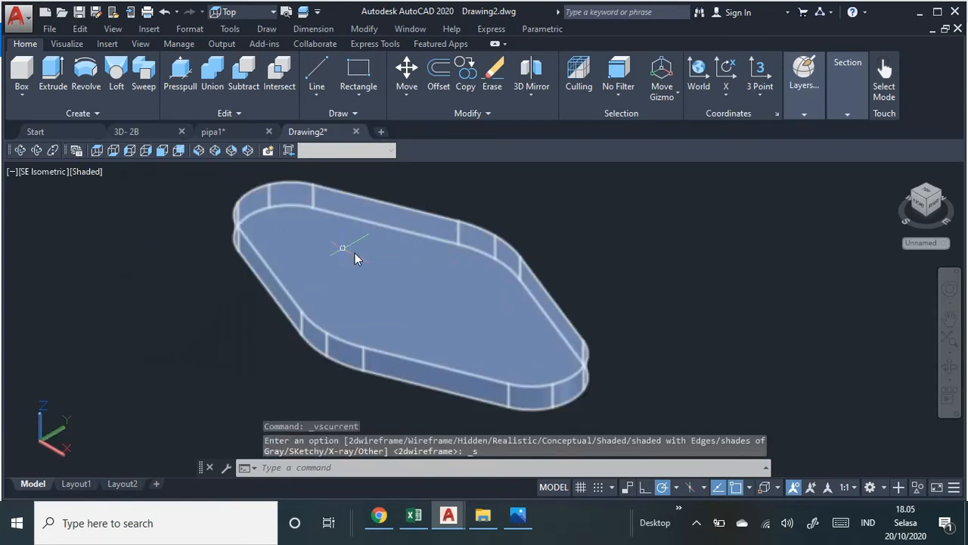
{"action": "left_click", "coordinate": [99, 172]}
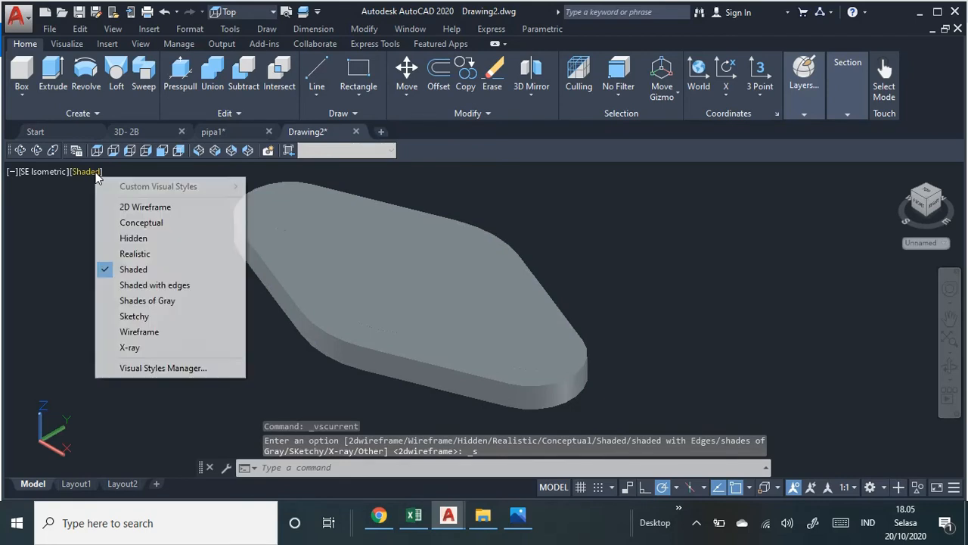
{"action": "left_click", "coordinate": [169, 286]}
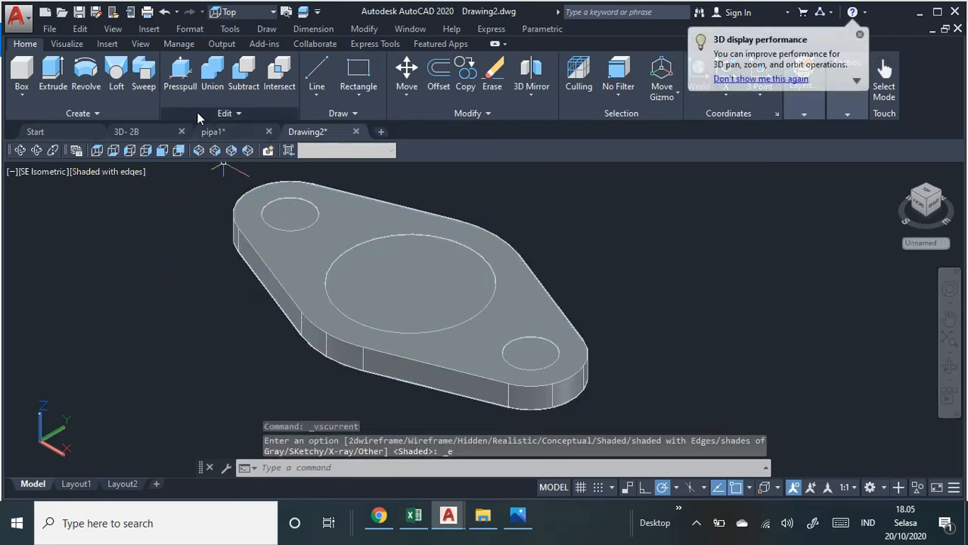
Subtract the central cylinder and the two small end cylinders from the flange plate.
{"action": "left_click", "coordinate": [233, 77]}
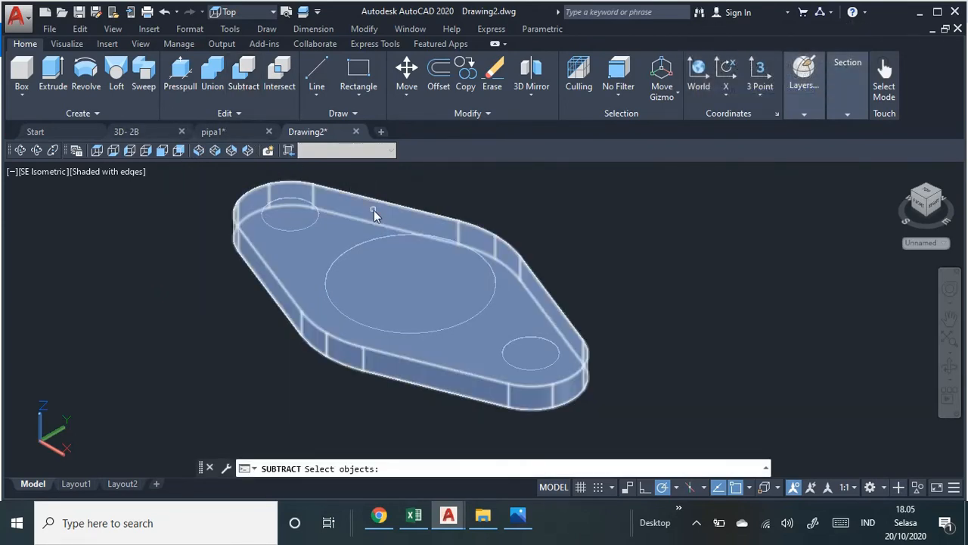
{"action": "left_click", "coordinate": [371, 203]}
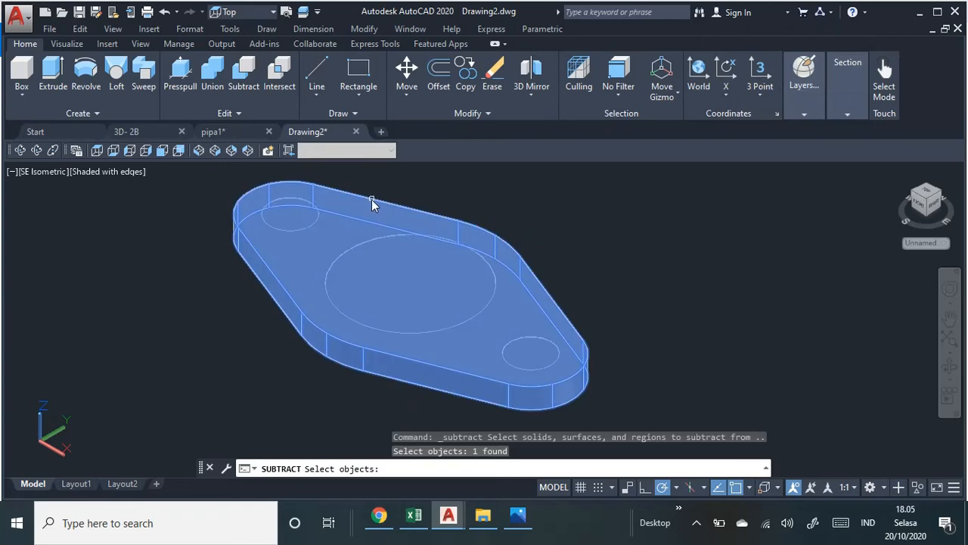
{"action": "key", "text": "Return"}
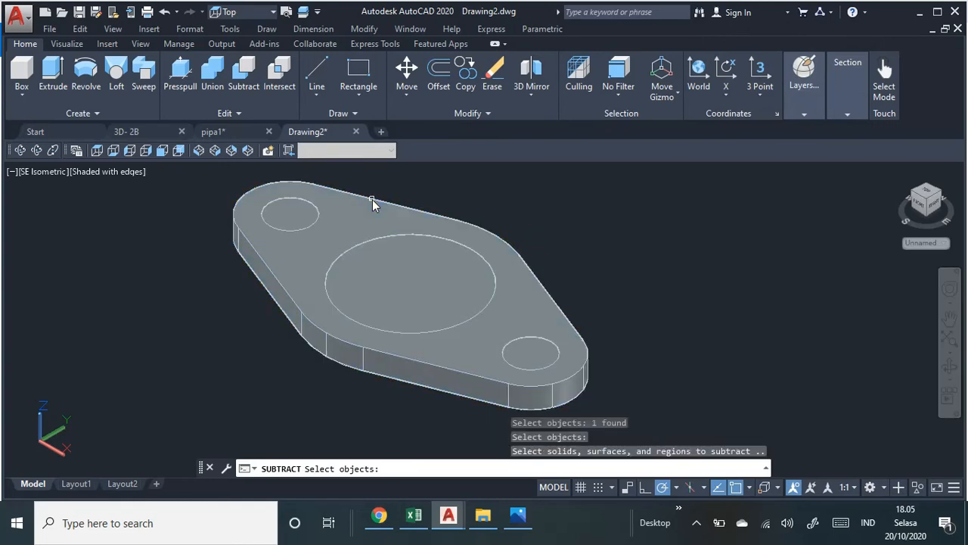
{"action": "left_click", "coordinate": [302, 229]}
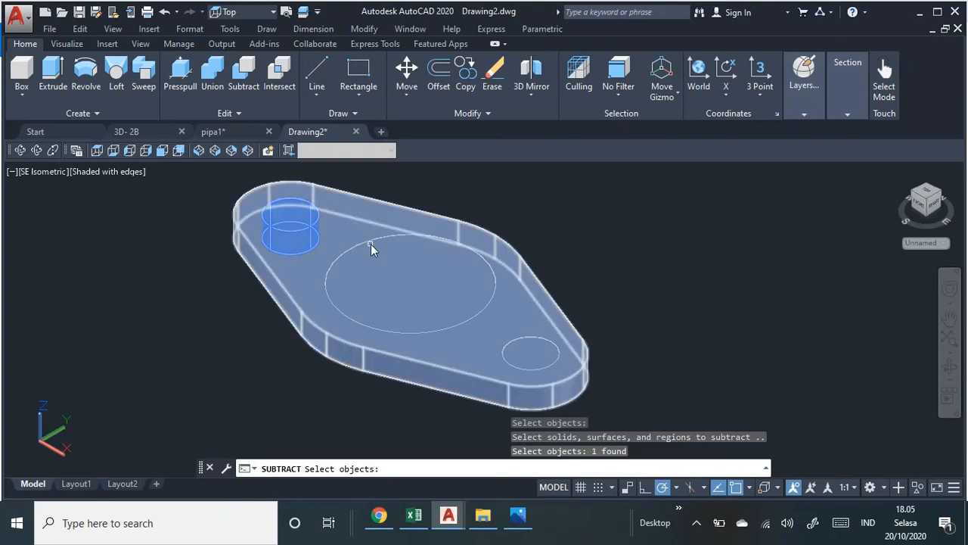
{"action": "left_click", "coordinate": [334, 270]}
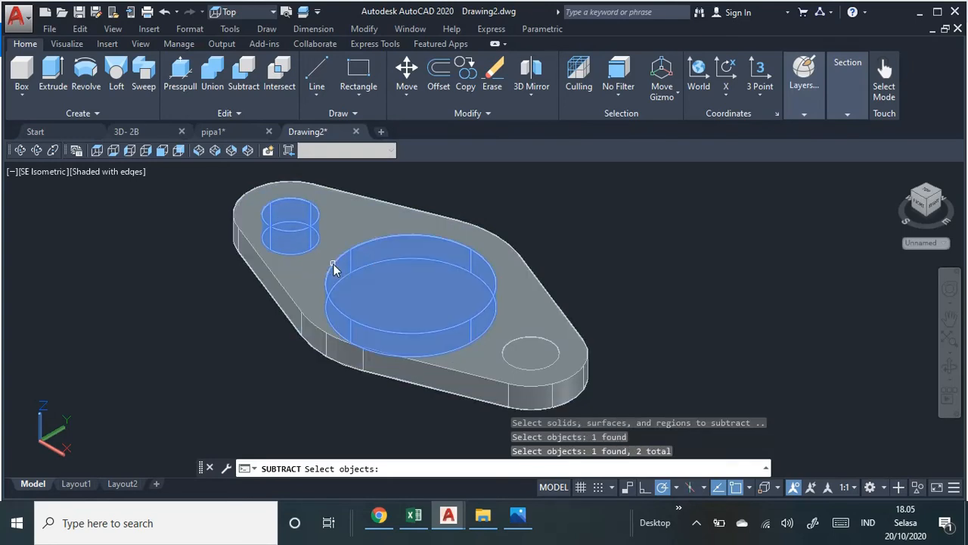
{"action": "left_click", "coordinate": [520, 350]}
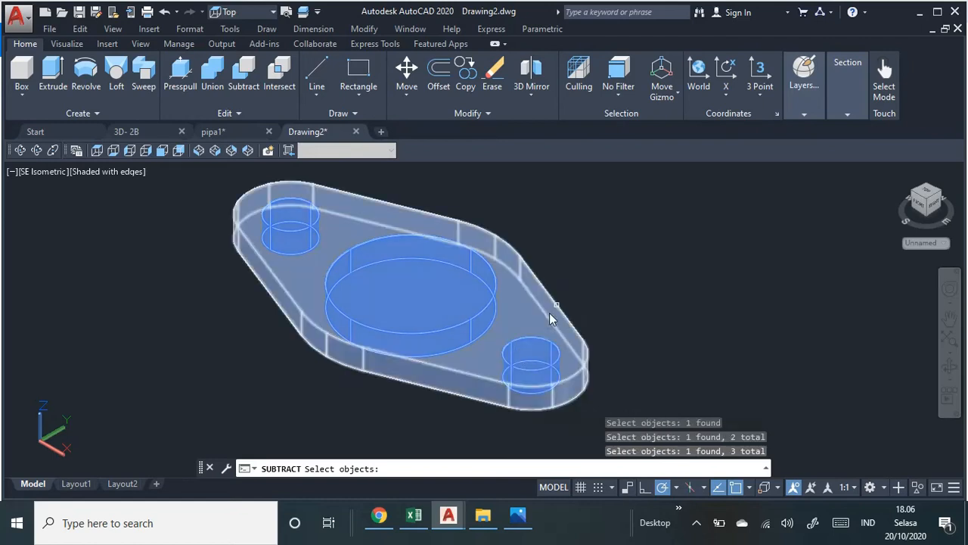
{"action": "key", "text": "Return"}
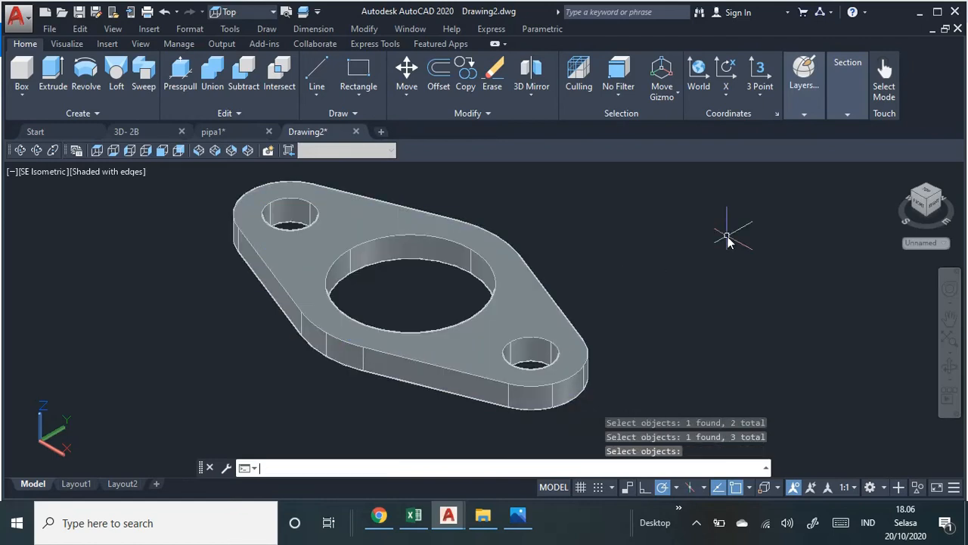
Copy the flange solid from the centre of its bore to an empty spot beside the original along the X direction.
{"action": "left_click", "coordinate": [19, 150]}
{"action": "left_click_drag", "start_coordinate": [123, 205], "coordinate": [202, 302]}
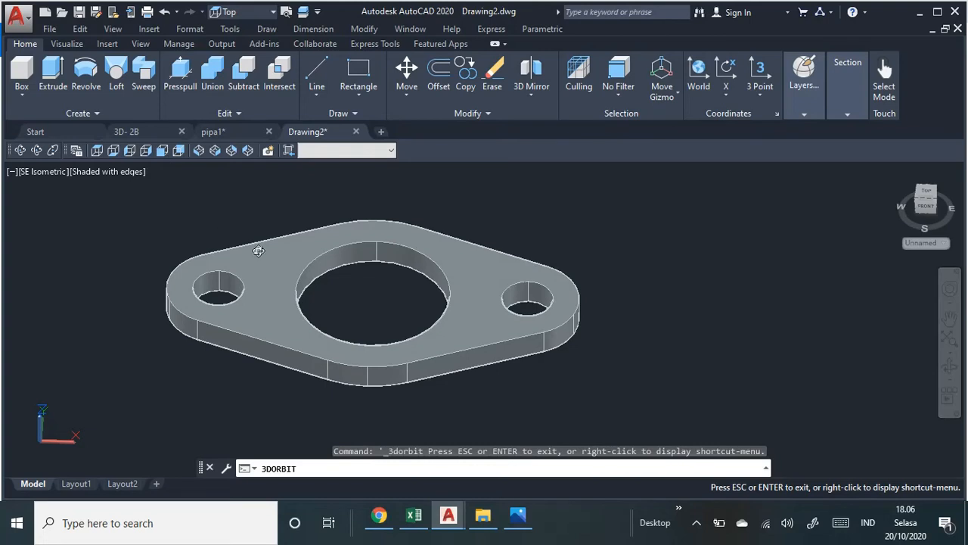
{"action": "middle_click_drag", "start_coordinate": [258, 250], "coordinate": [421, 218]}
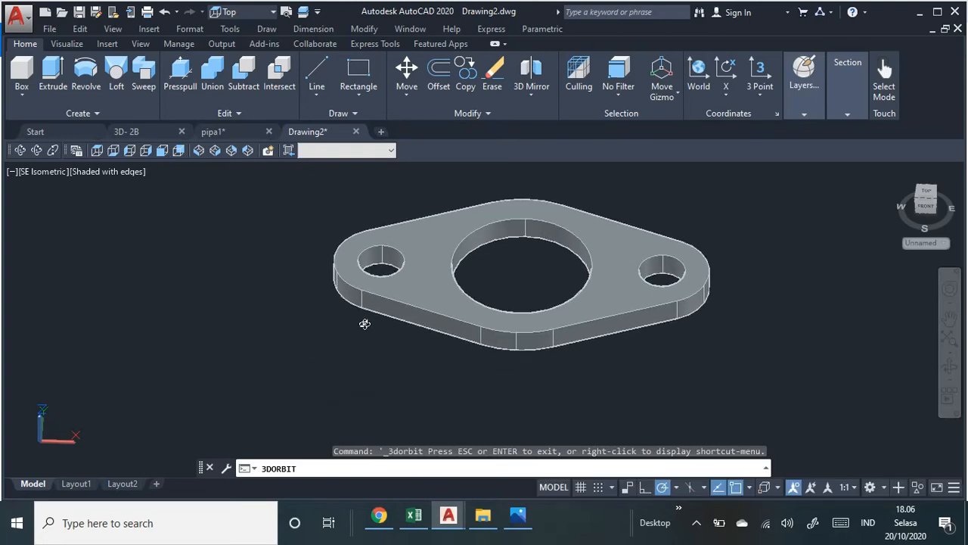
{"action": "middle_click_drag", "start_coordinate": [366, 325], "coordinate": [295, 368]}
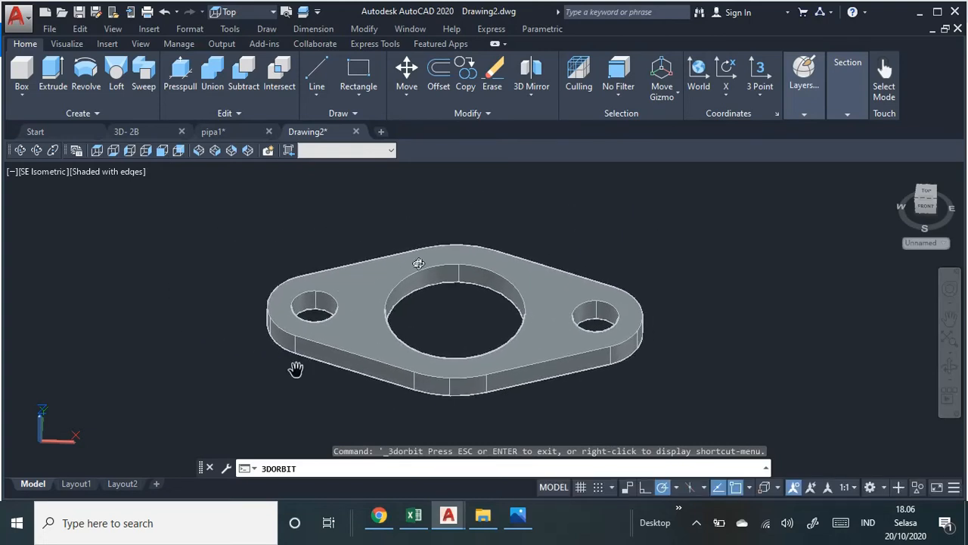
{"action": "scroll", "coordinate": [398, 236], "scroll_direction": "down", "scroll_amount": 4}
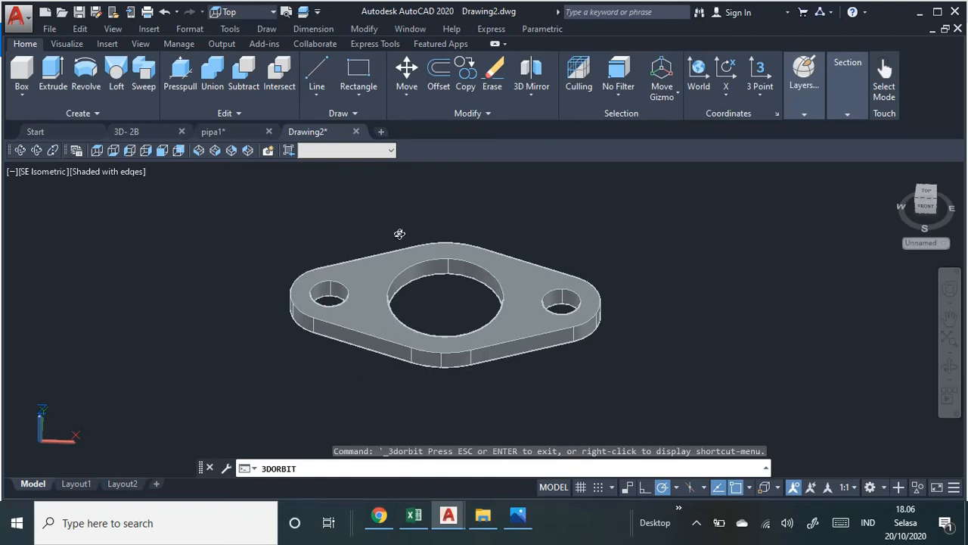
{"action": "scroll", "coordinate": [399, 236], "scroll_direction": "up", "scroll_amount": 2}
{"action": "middle_click_drag", "start_coordinate": [398, 237], "coordinate": [341, 244]}
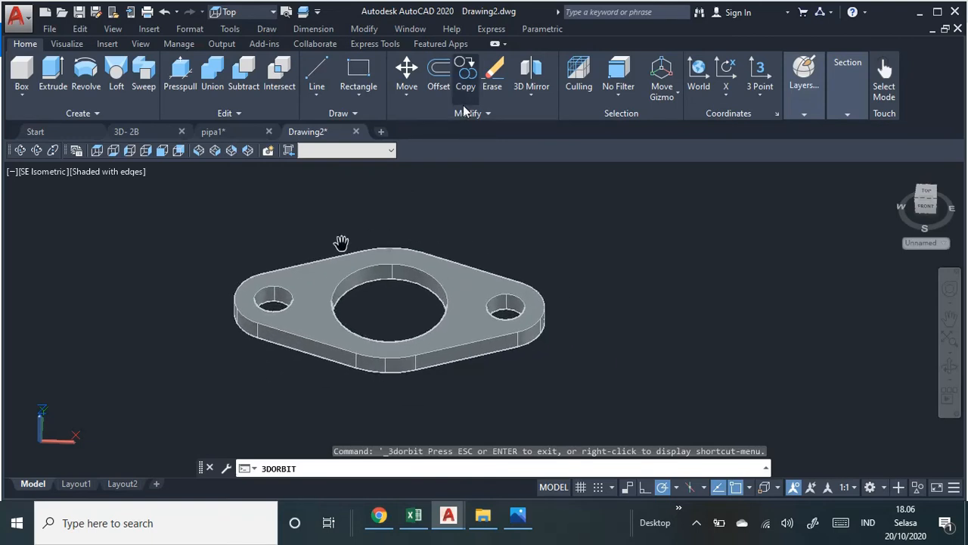
{"action": "left_click", "coordinate": [466, 83]}
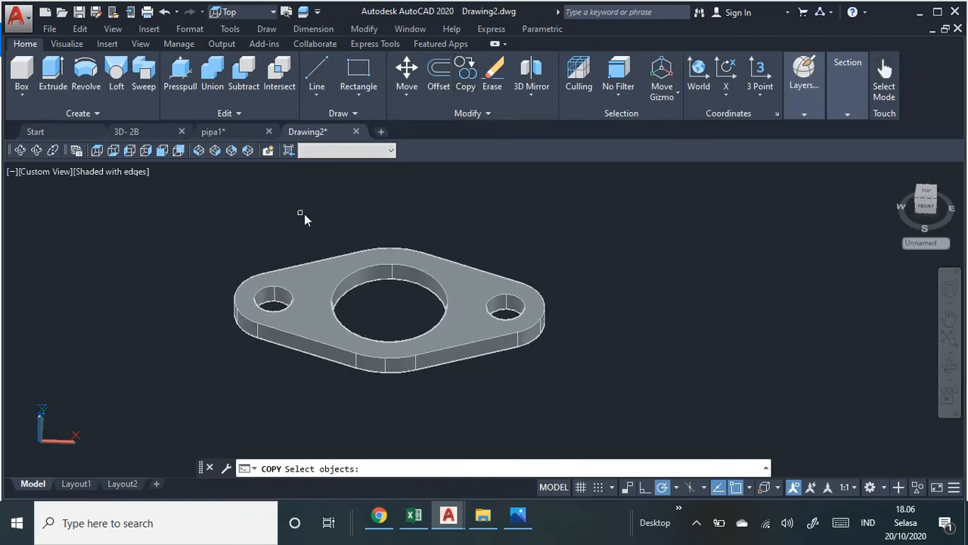
{"action": "left_click", "coordinate": [191, 197]}
{"action": "left_click", "coordinate": [600, 395]}
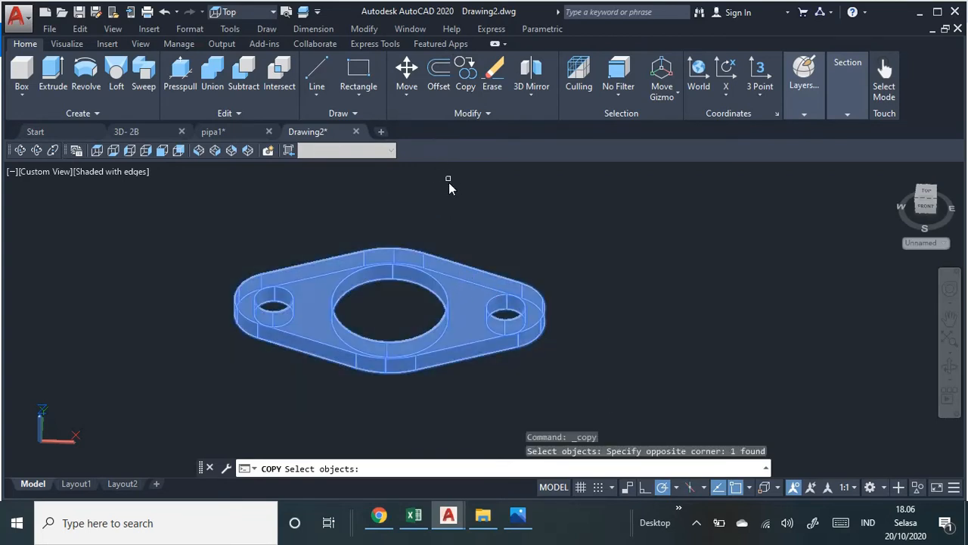
{"action": "key", "text": "Return"}
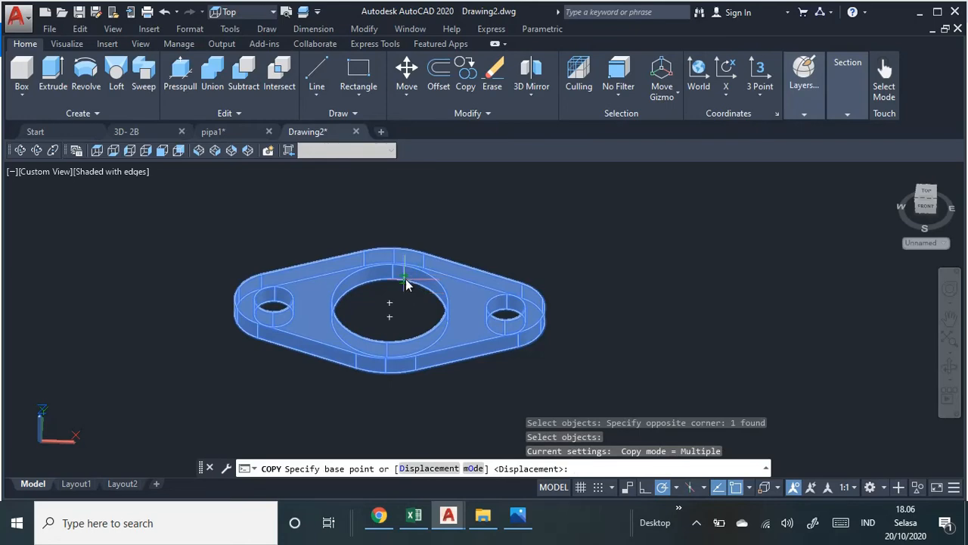
{"action": "left_click", "coordinate": [386, 306]}
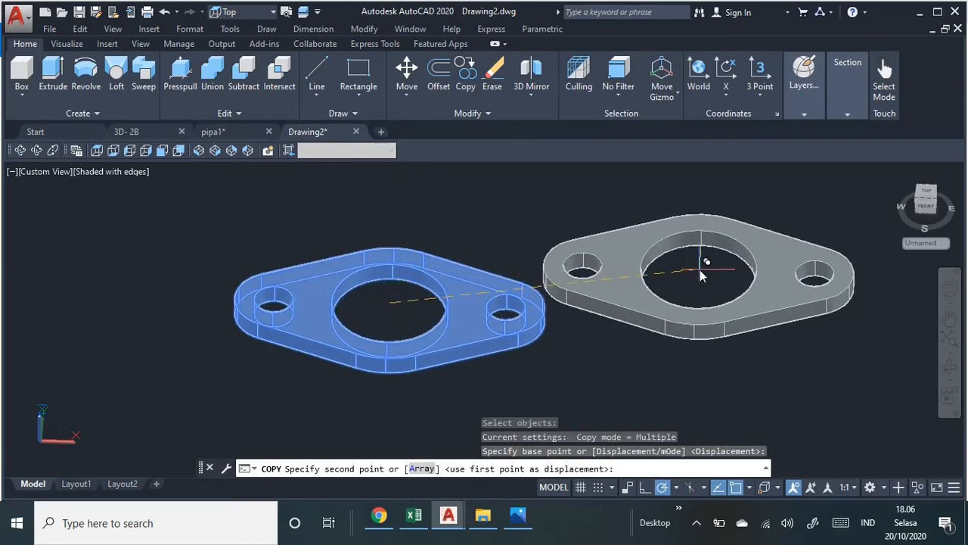
{"action": "middle_click_drag", "start_coordinate": [700, 269], "coordinate": [402, 275]}
{"action": "left_click", "coordinate": [617, 304]}
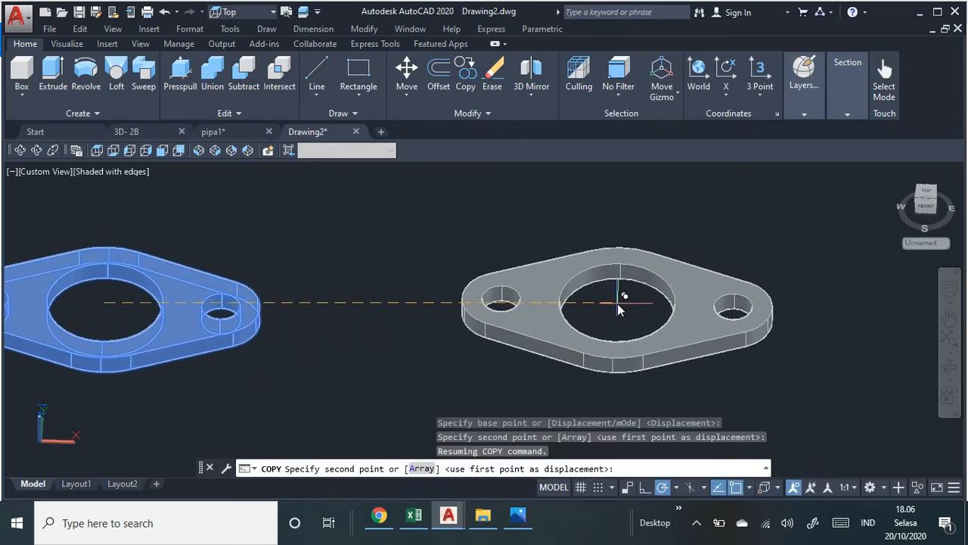
{"action": "key", "text": "Escape"}
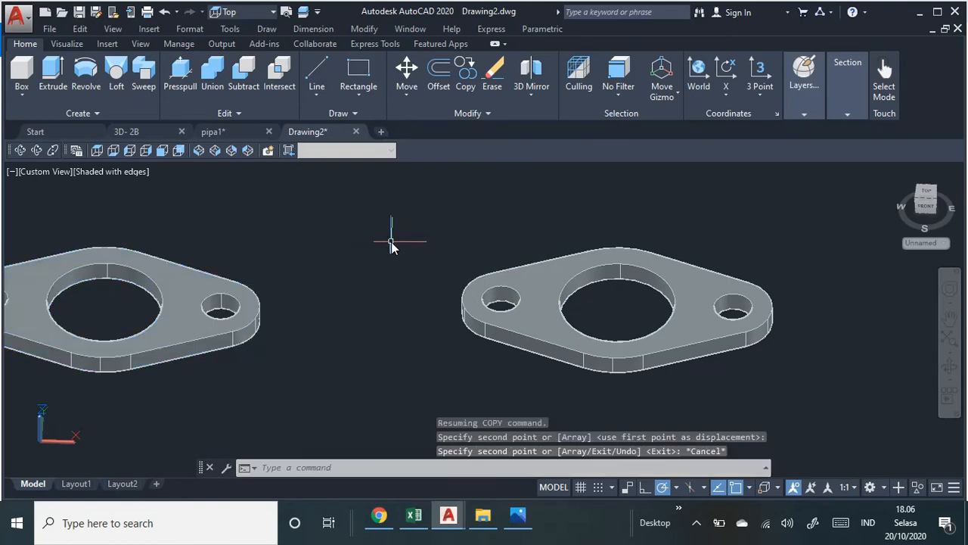
Move the UCS origin away from the pipe elbow to an empty area diagonally below it.
{"action": "scroll", "coordinate": [389, 257], "scroll_direction": "down", "scroll_amount": 8}
{"action": "middle_click_drag", "start_coordinate": [361, 328], "coordinate": [501, 324]}
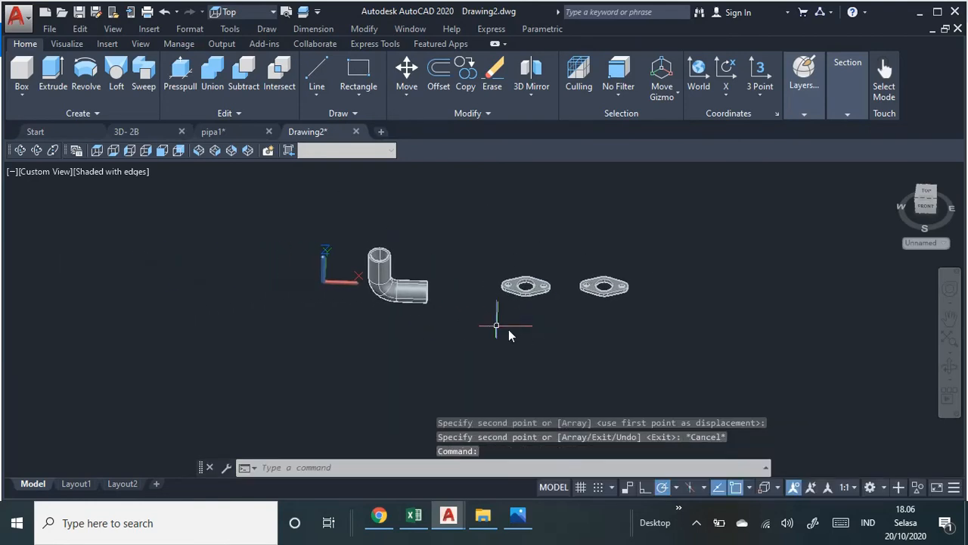
{"action": "scroll", "coordinate": [495, 324], "scroll_direction": "up", "scroll_amount": 4}
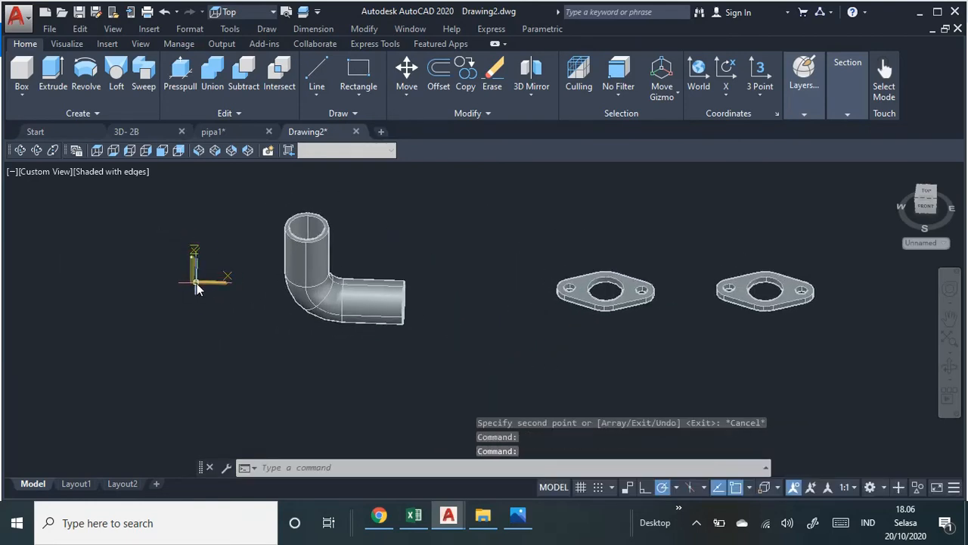
{"action": "left_click", "coordinate": [195, 282]}
{"action": "left_click", "coordinate": [193, 281]}
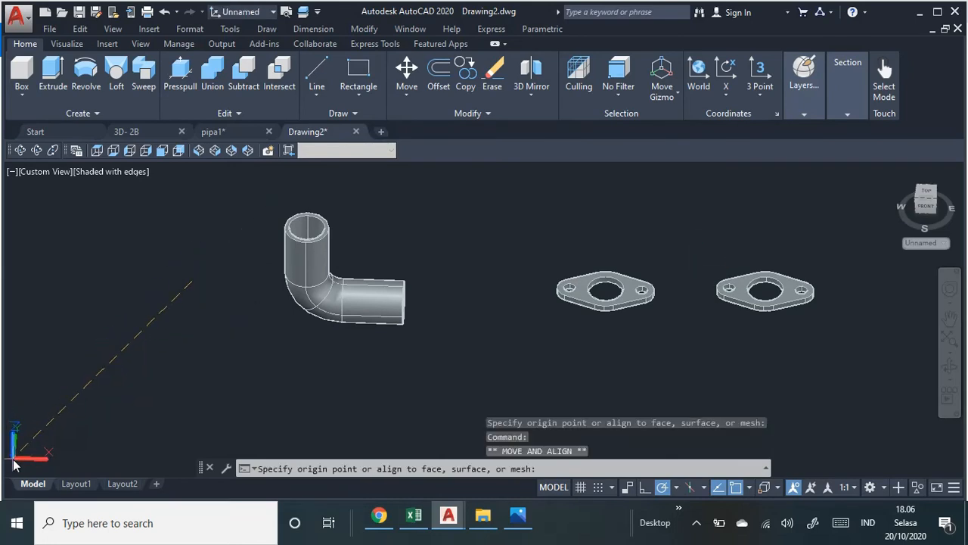
{"action": "left_click", "coordinate": [13, 465]}
{"action": "scroll", "coordinate": [397, 300], "scroll_direction": "up", "scroll_amount": 3}
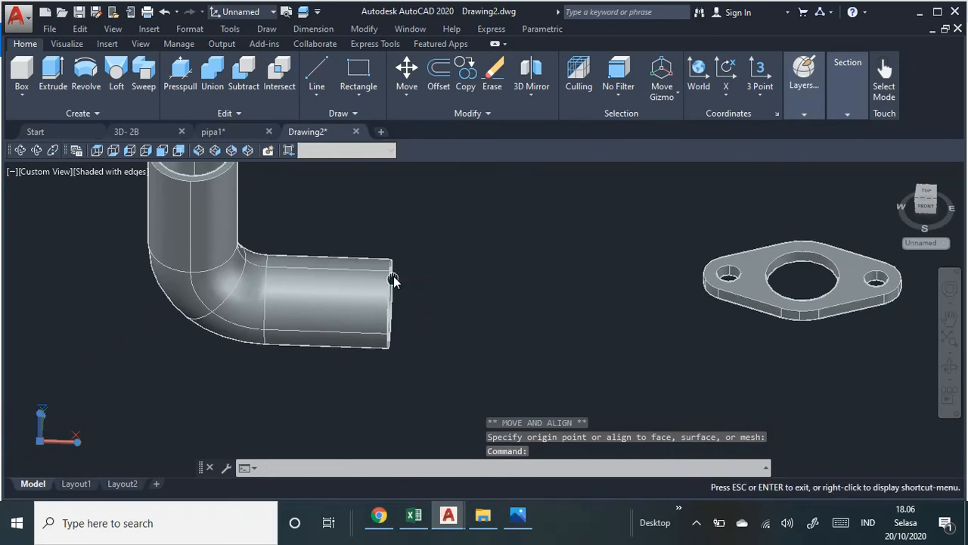
{"action": "scroll", "coordinate": [412, 299], "scroll_direction": "down", "scroll_amount": 4}
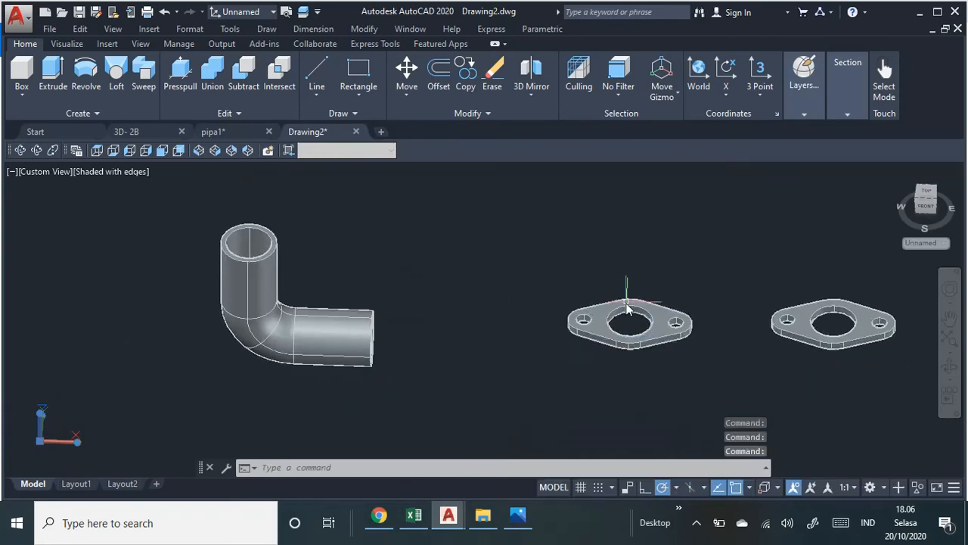
{"action": "scroll", "coordinate": [627, 307], "scroll_direction": "up", "scroll_amount": 5}
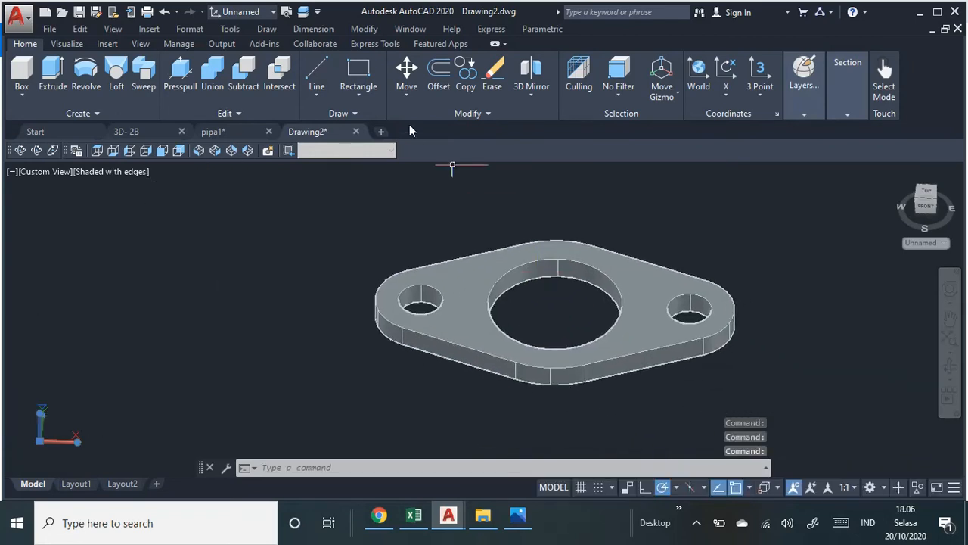
{"action": "left_click", "coordinate": [413, 89]}
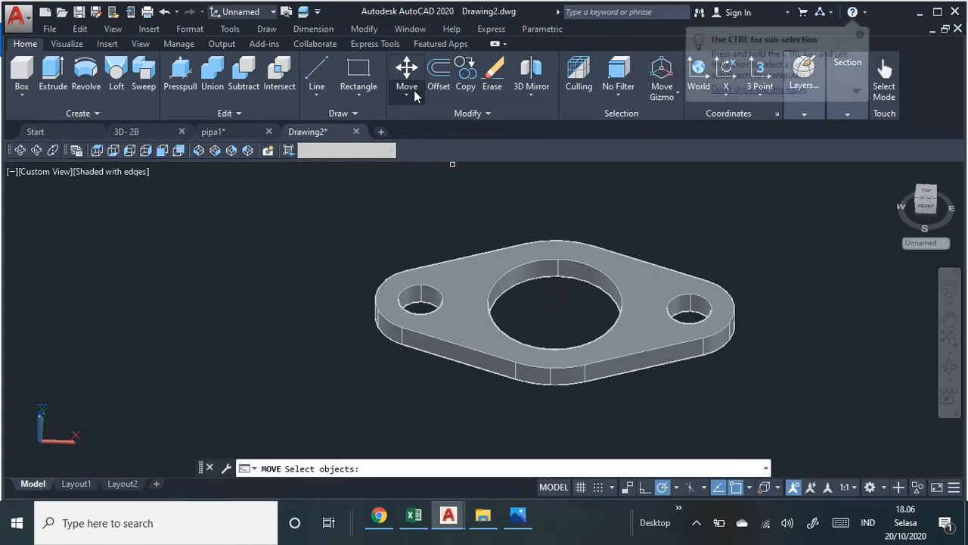
{"action": "left_click", "coordinate": [322, 192]}
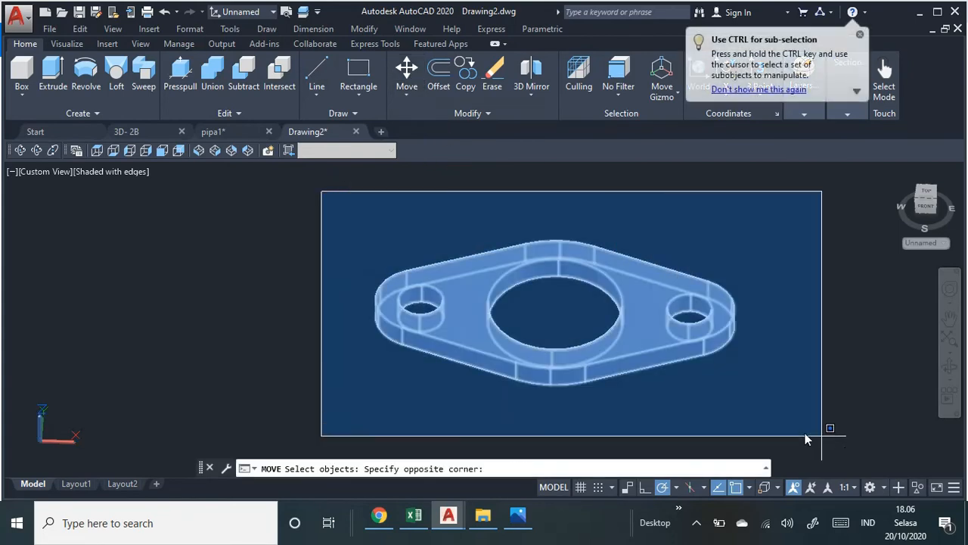
{"action": "left_click", "coordinate": [821, 436]}
{"action": "scroll", "coordinate": [568, 325], "scroll_direction": "up", "scroll_amount": 2}
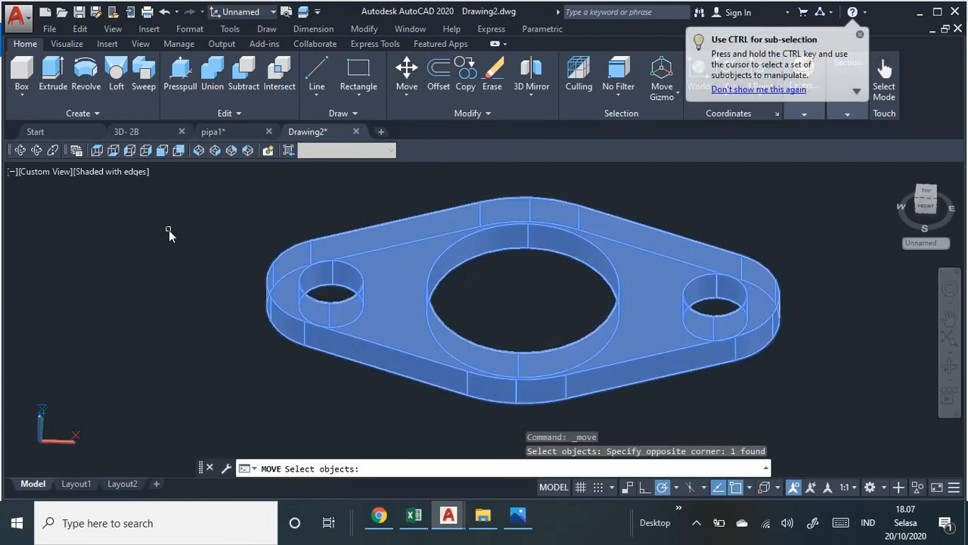
{"action": "left_click", "coordinate": [20, 150]}
{"action": "left_click_drag", "start_coordinate": [216, 328], "coordinate": [188, 318]}
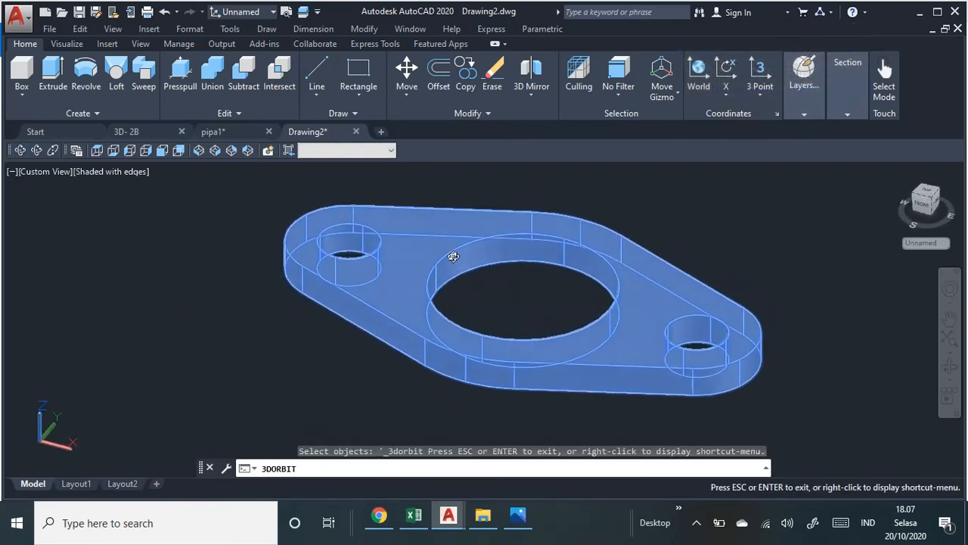
Move the flange nearest the elbow from the lower centre of its bore to the centre of the vertical pipe's open end.
{"action": "left_click", "coordinate": [406, 72]}
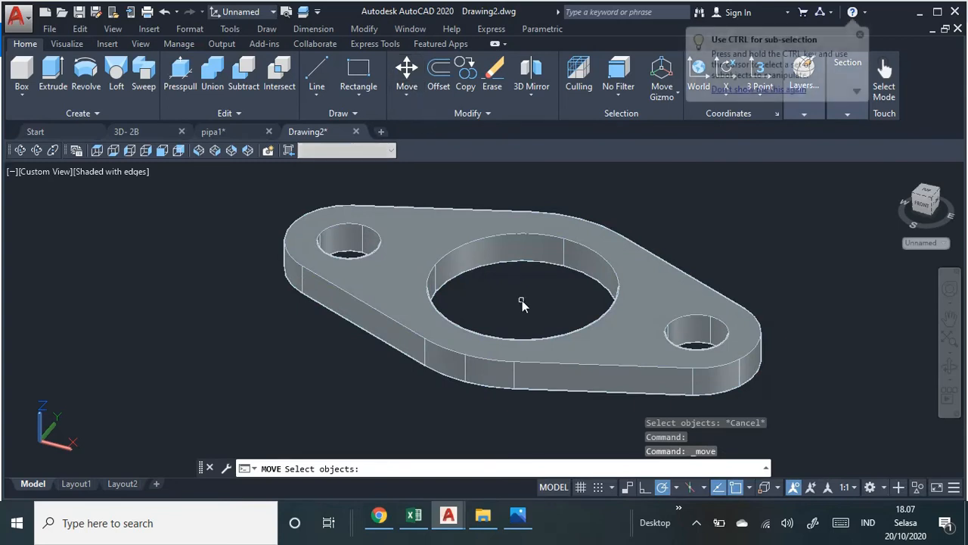
{"action": "left_click", "coordinate": [253, 172]}
{"action": "left_click", "coordinate": [830, 443]}
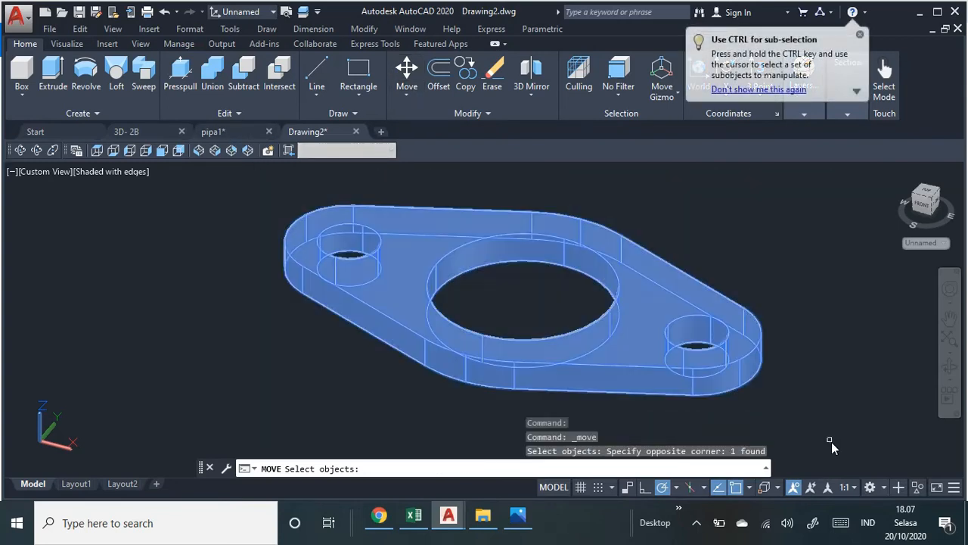
{"action": "key", "text": "Return"}
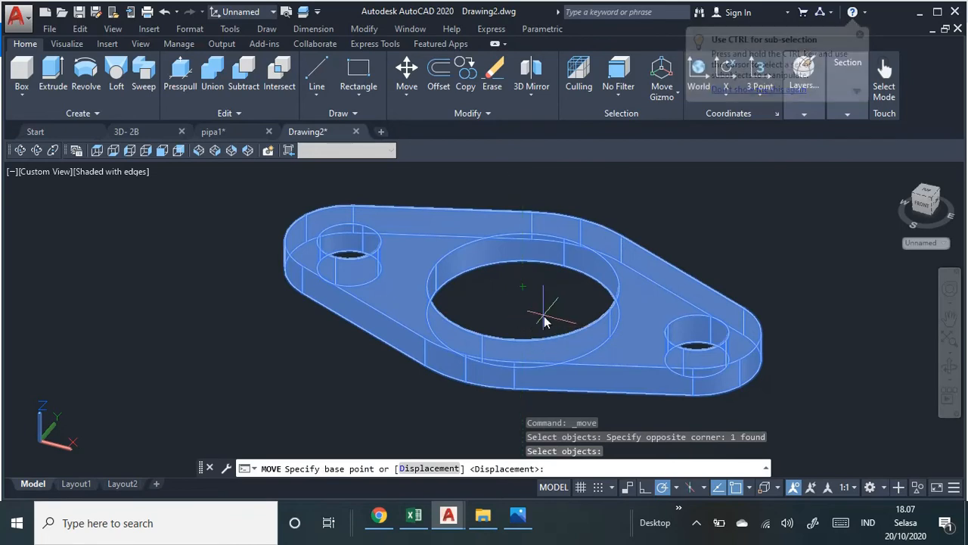
{"action": "scroll", "coordinate": [490, 352], "scroll_direction": "up", "scroll_amount": 2}
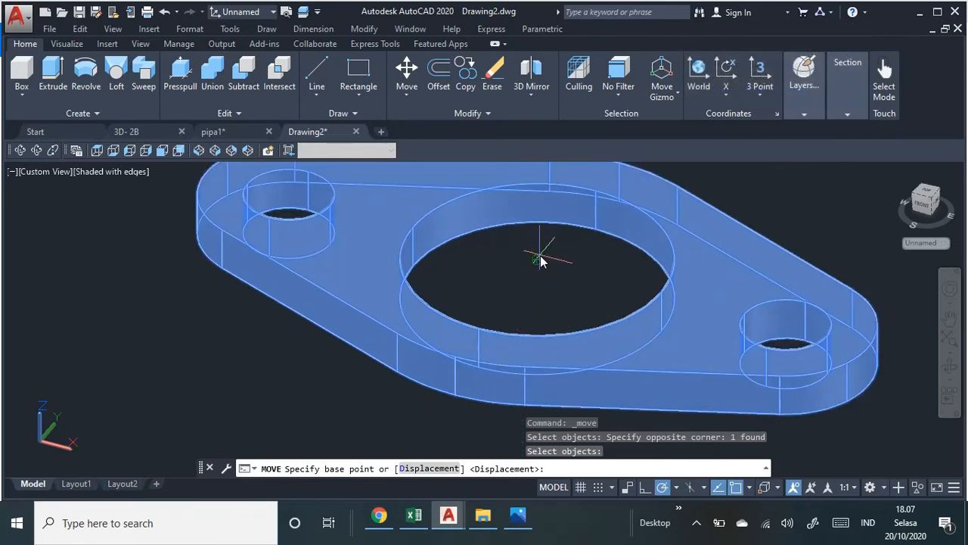
{"action": "scroll", "coordinate": [539, 270], "scroll_direction": "down", "scroll_amount": 4}
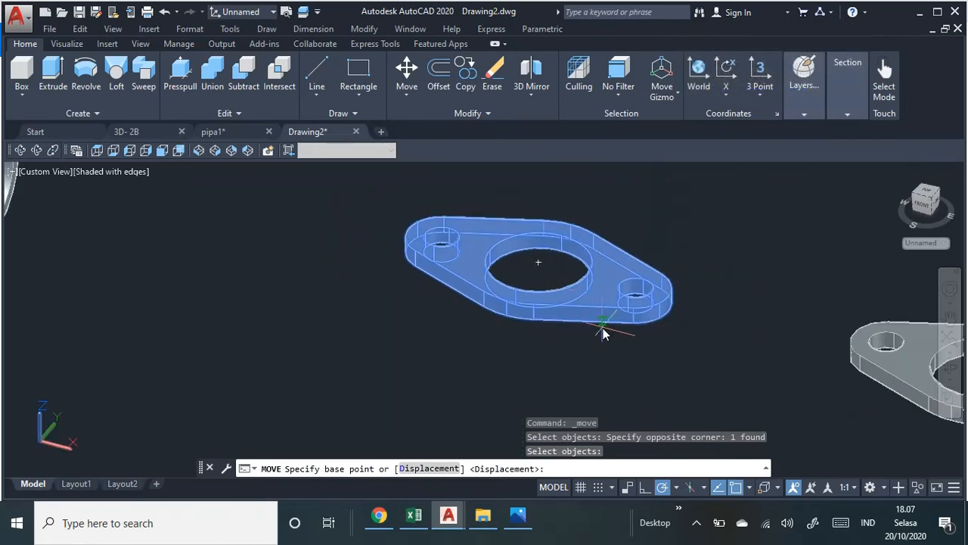
{"action": "middle_click_drag", "start_coordinate": [601, 332], "coordinate": [572, 350]}
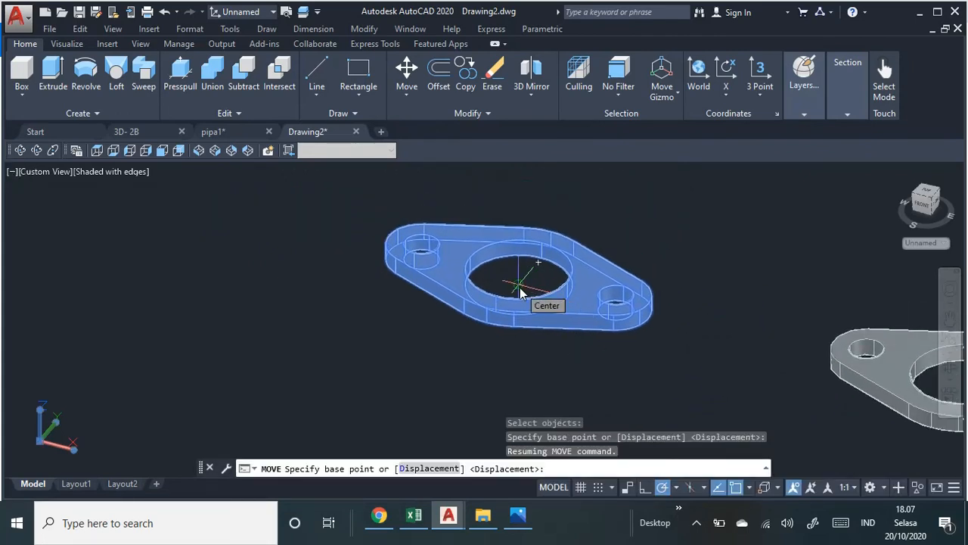
{"action": "scroll", "coordinate": [519, 292], "scroll_direction": "up", "scroll_amount": 3}
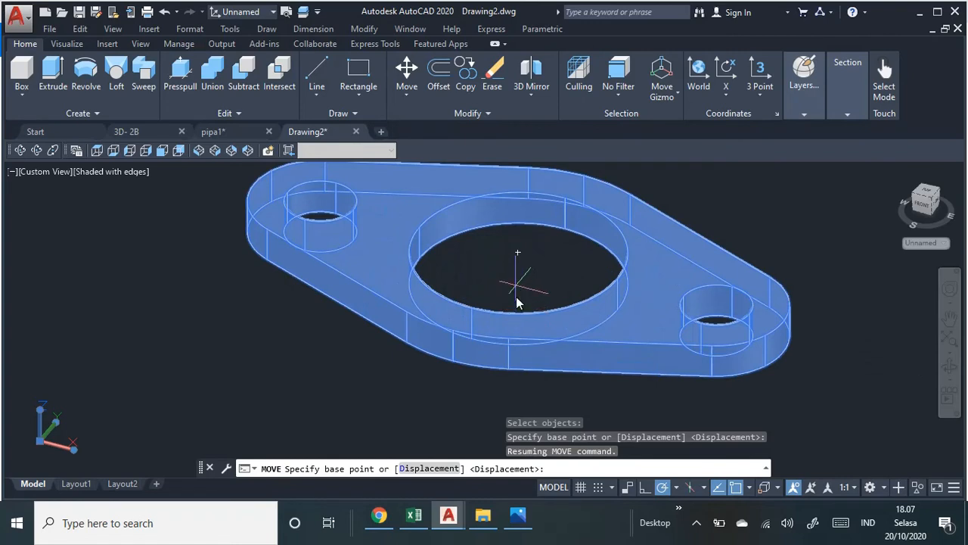
{"action": "scroll", "coordinate": [517, 305], "scroll_direction": "down", "scroll_amount": 2}
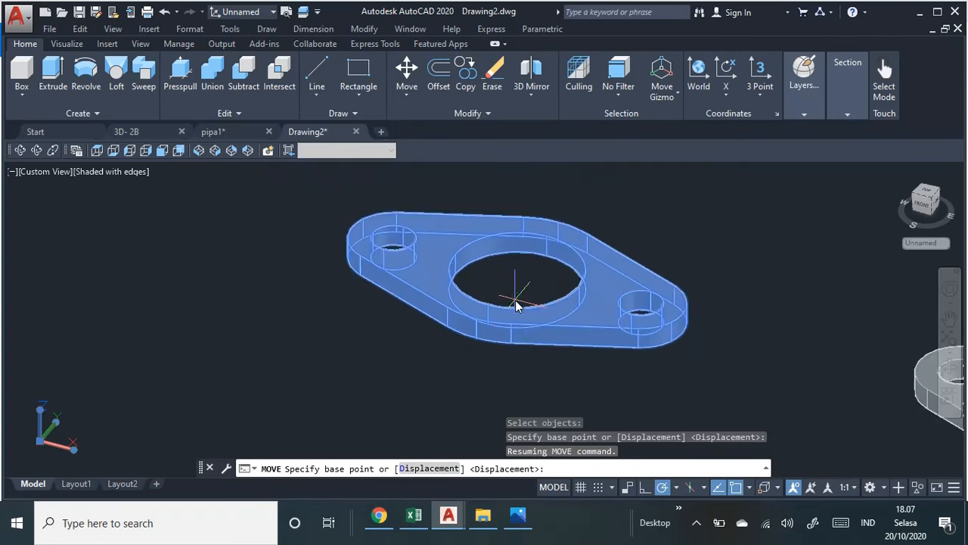
{"action": "left_click", "coordinate": [518, 297]}
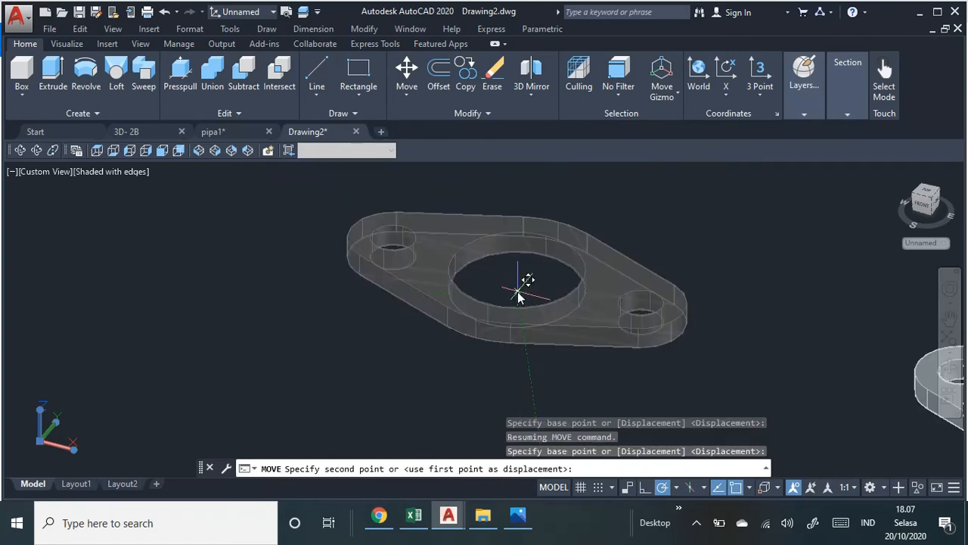
{"action": "middle_click_drag", "start_coordinate": [203, 277], "coordinate": [883, 383]}
{"action": "middle_click_drag", "start_coordinate": [459, 228], "coordinate": [491, 481]}
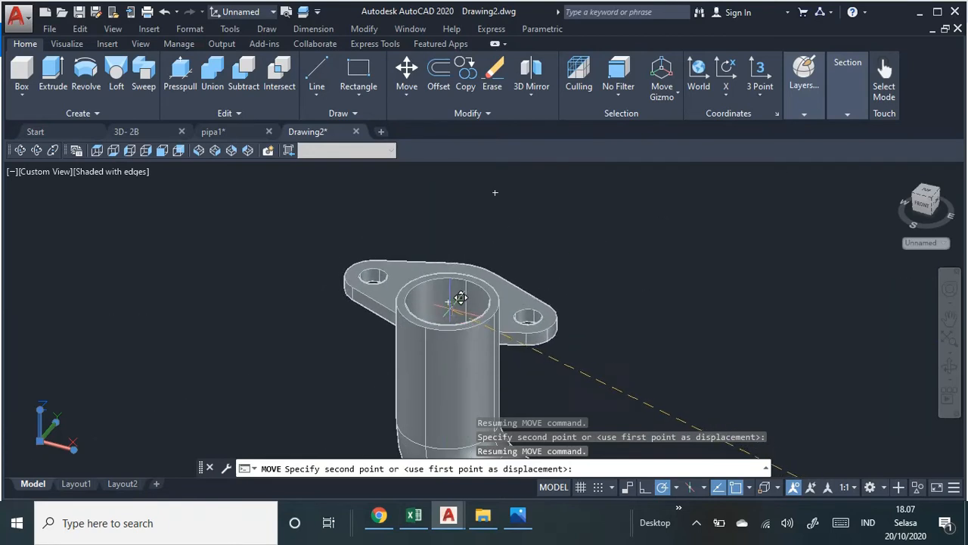
{"action": "left_click", "coordinate": [447, 302]}
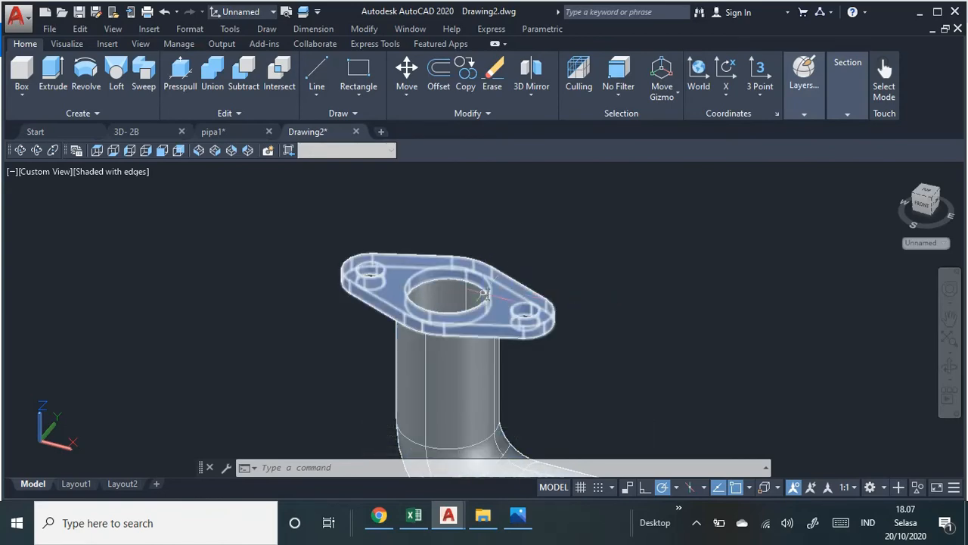
Examine the flange's seating on the vertical pipe end from several angles, and view the loose flange.
{"action": "scroll", "coordinate": [446, 299], "scroll_direction": "up", "scroll_amount": 3}
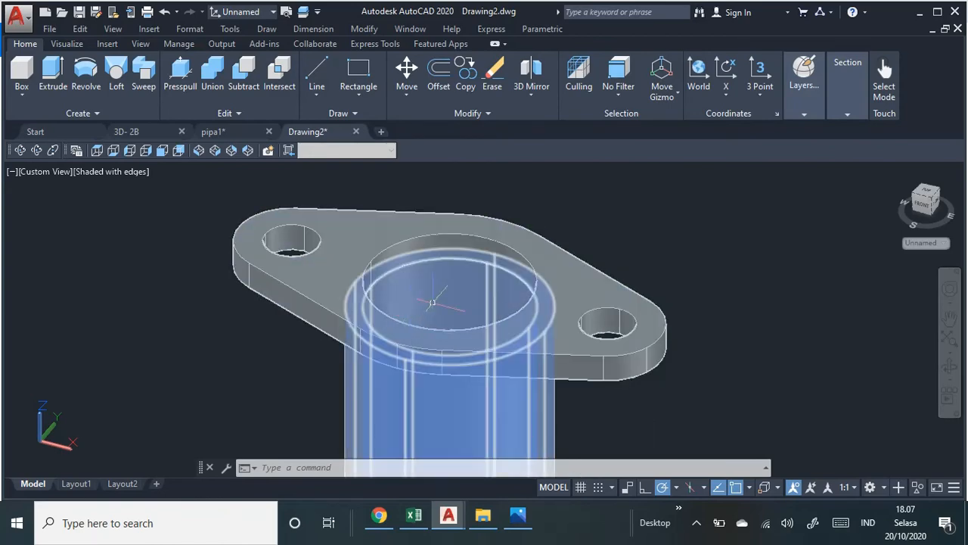
{"action": "scroll", "coordinate": [513, 297], "scroll_direction": "down", "scroll_amount": 4}
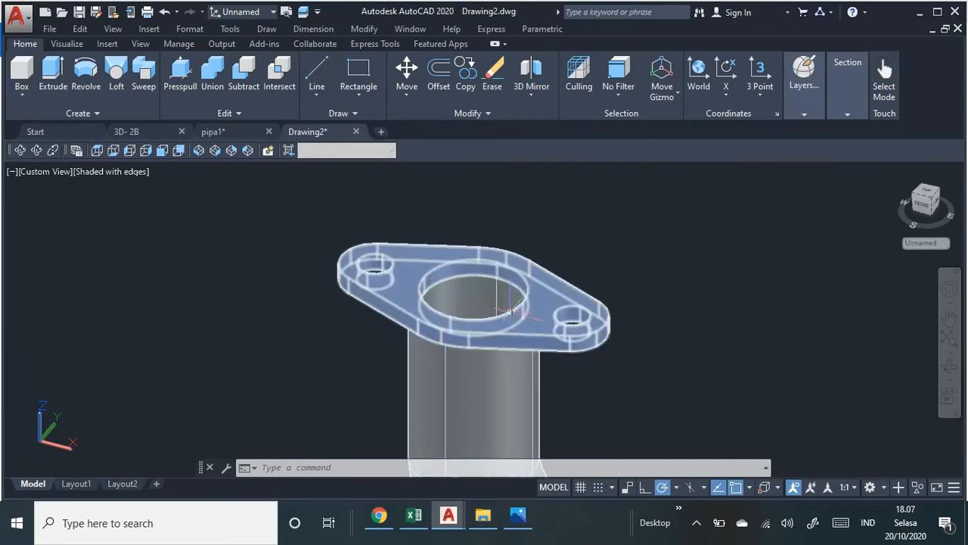
{"action": "left_click", "coordinate": [20, 151]}
{"action": "left_click_drag", "start_coordinate": [662, 301], "coordinate": [553, 258]}
{"action": "left_click_drag", "start_coordinate": [249, 275], "coordinate": [285, 279]}
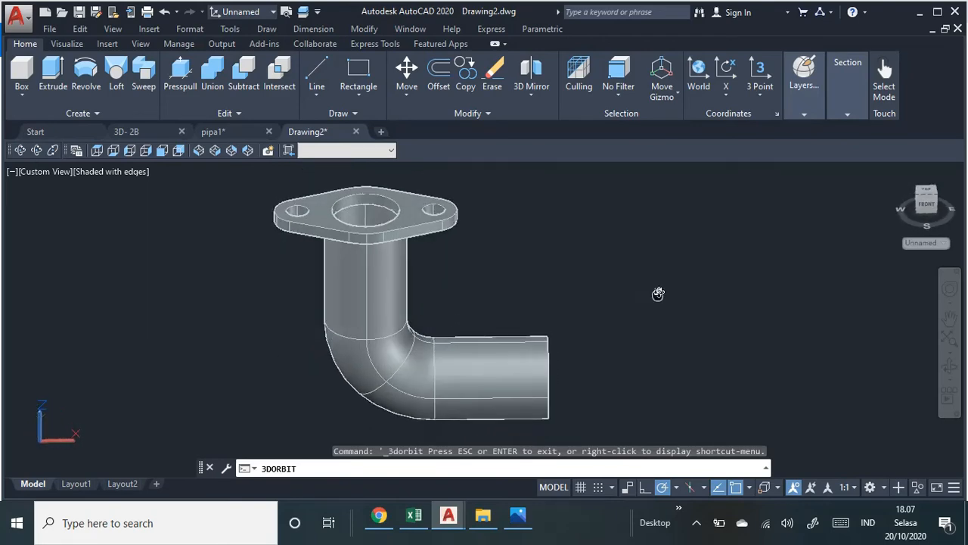
{"action": "middle_click_drag", "start_coordinate": [658, 294], "coordinate": [578, 284]}
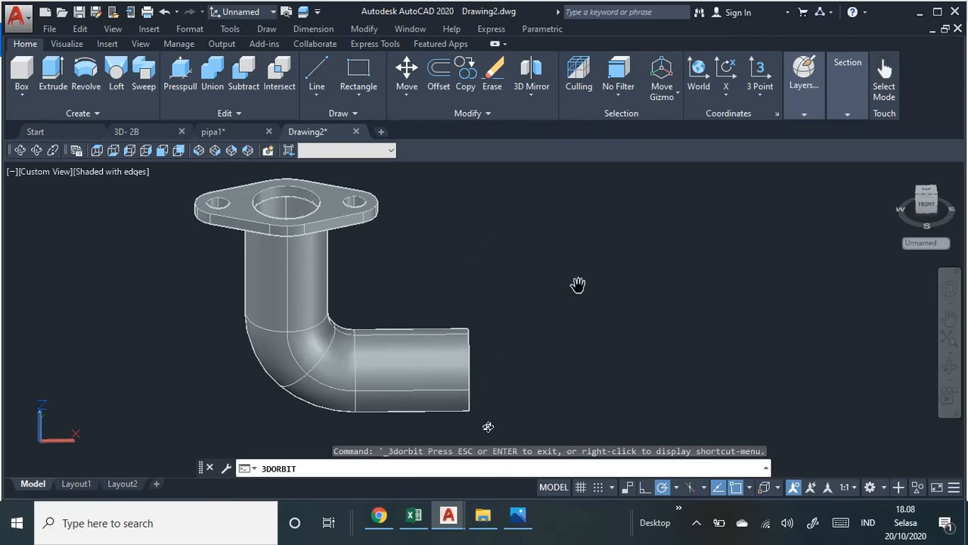
{"action": "middle_click_drag", "start_coordinate": [684, 263], "coordinate": [461, 262]}
{"action": "middle_click_drag", "start_coordinate": [644, 286], "coordinate": [537, 295]}
{"action": "middle_click_drag", "start_coordinate": [705, 276], "coordinate": [517, 263]}
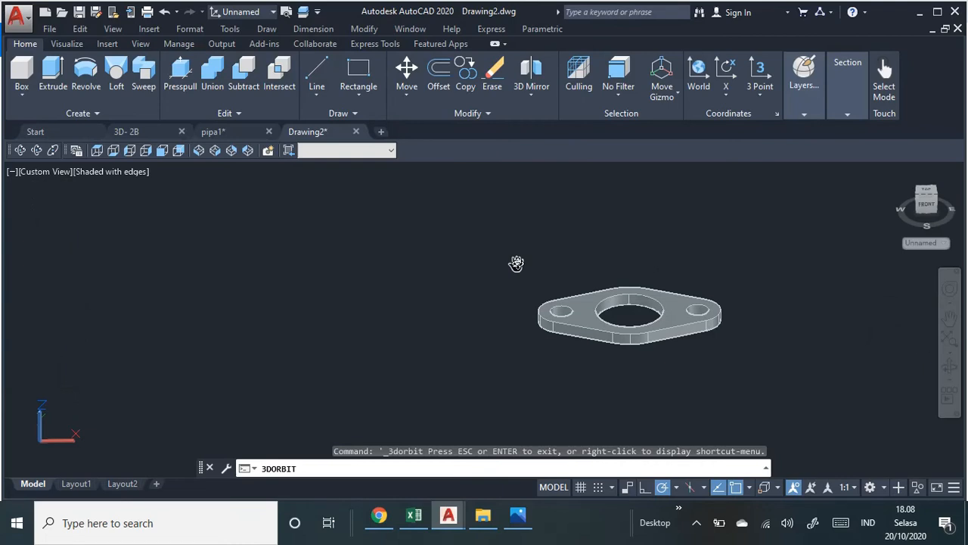
{"action": "middle_click_drag", "start_coordinate": [674, 280], "coordinate": [600, 269]}
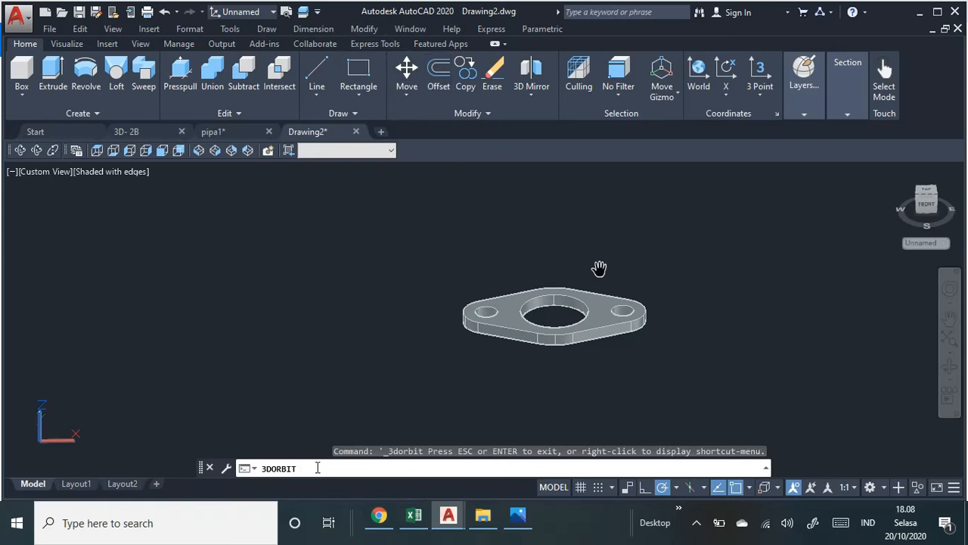
{"action": "key", "text": "Escape"}
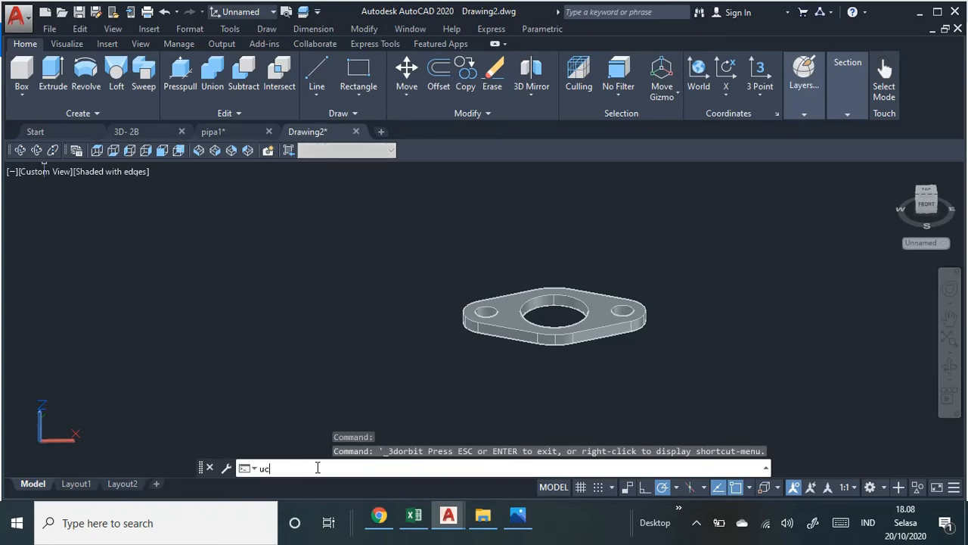
{"action": "key", "text": "Return"}
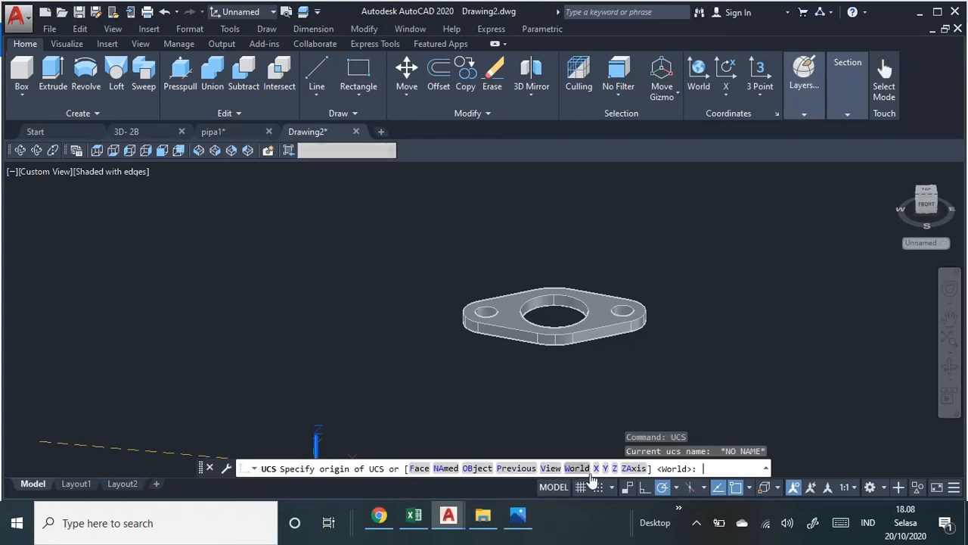
{"action": "type", "text": "x"}
{"action": "key", "text": "Return"}
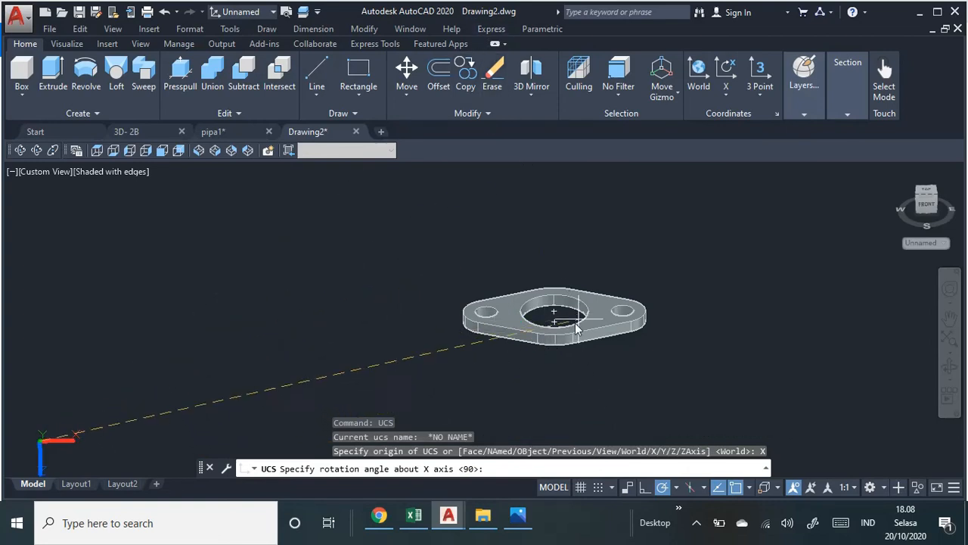
{"action": "left_click", "coordinate": [366, 34]}
{"action": "left_click", "coordinate": [384, 66]}
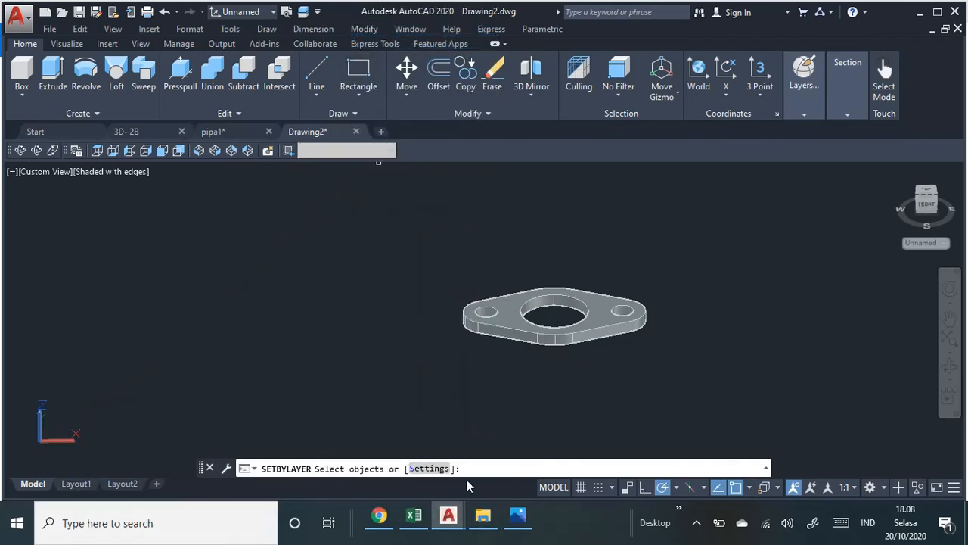
{"action": "key", "text": "Escape"}
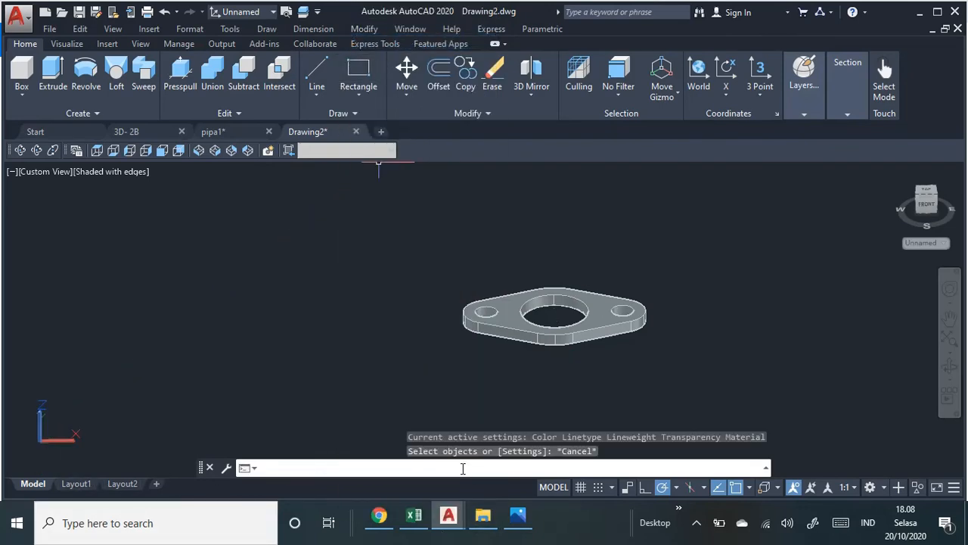
Rotate the UCS 90 degrees about its X axis.
{"action": "key", "text": "Return"}
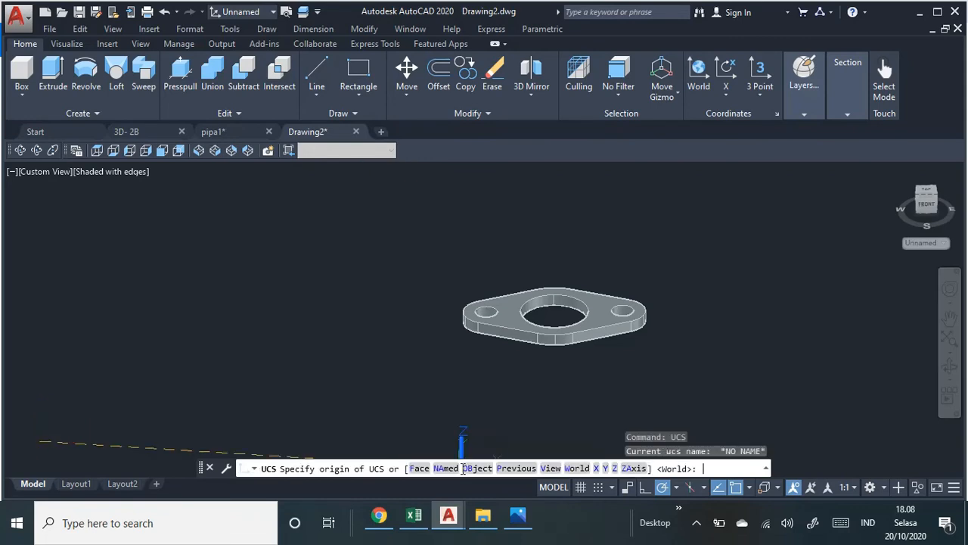
{"action": "left_click", "coordinate": [596, 468]}
{"action": "key", "text": "Return"}
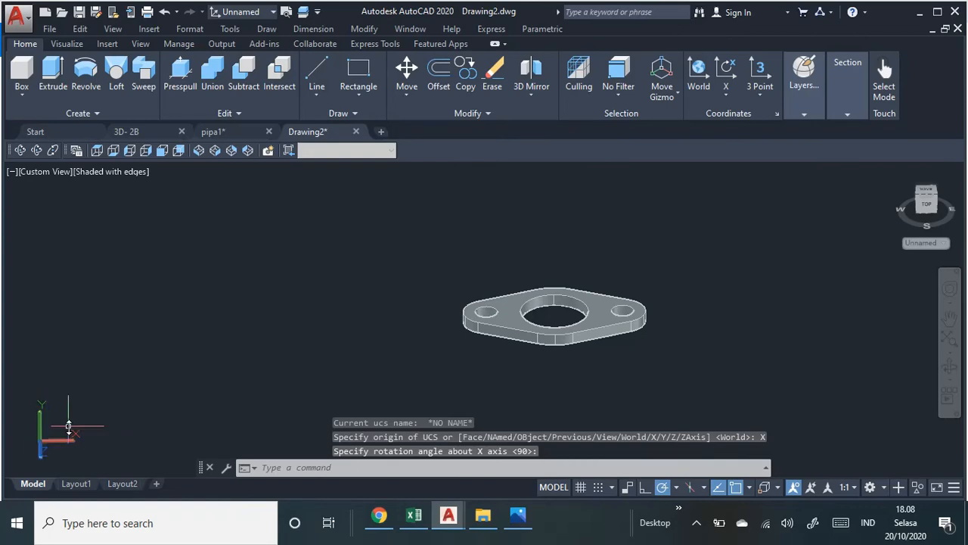
Rotate the loose flange 90 degrees about the centre of its bore so that it stands upright.
{"action": "left_click", "coordinate": [363, 29]}
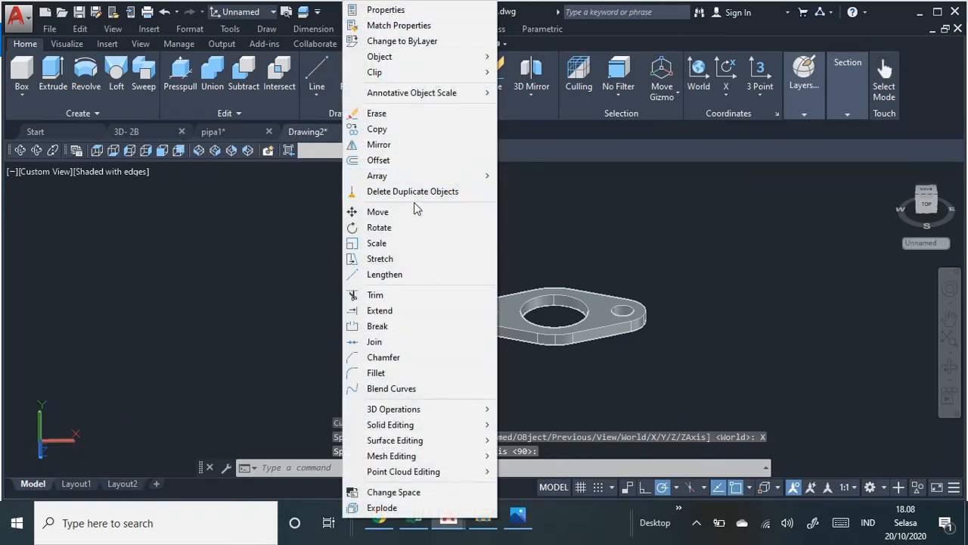
{"action": "left_click", "coordinate": [406, 226]}
{"action": "left_click", "coordinate": [435, 224]}
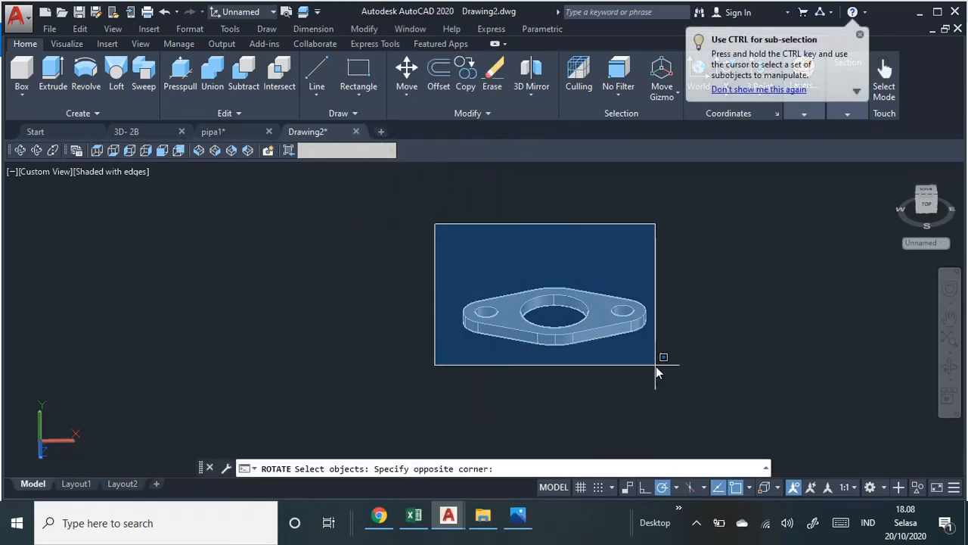
{"action": "left_click", "coordinate": [656, 366]}
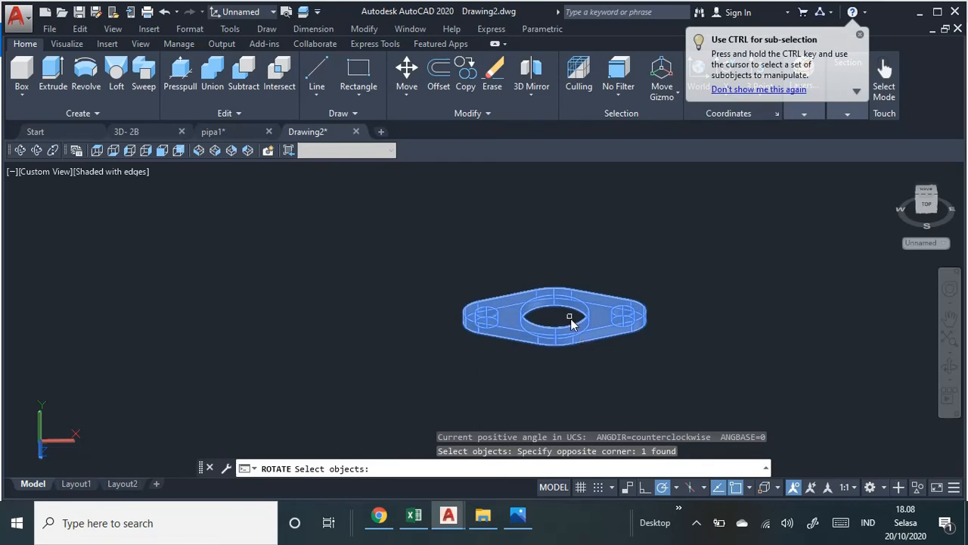
{"action": "key", "text": "Return"}
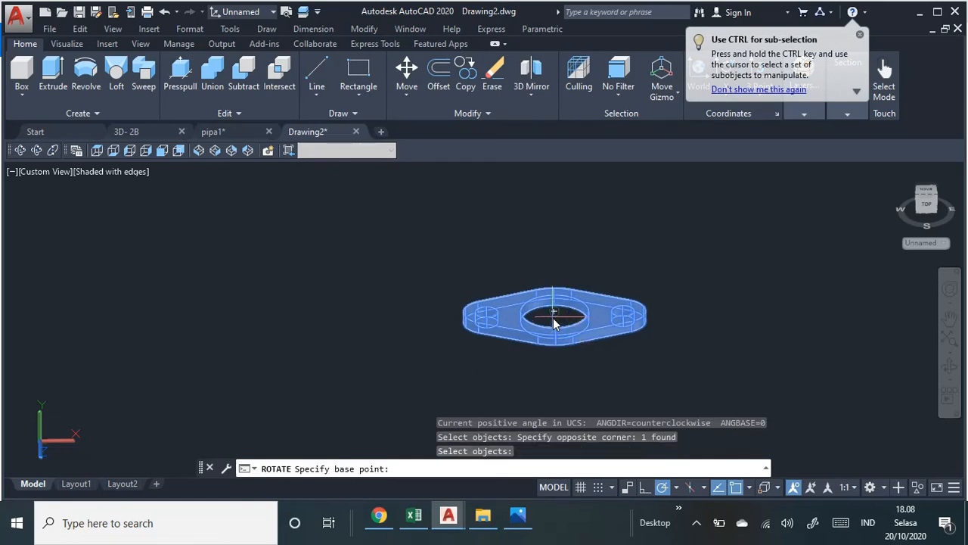
{"action": "left_click", "coordinate": [555, 317]}
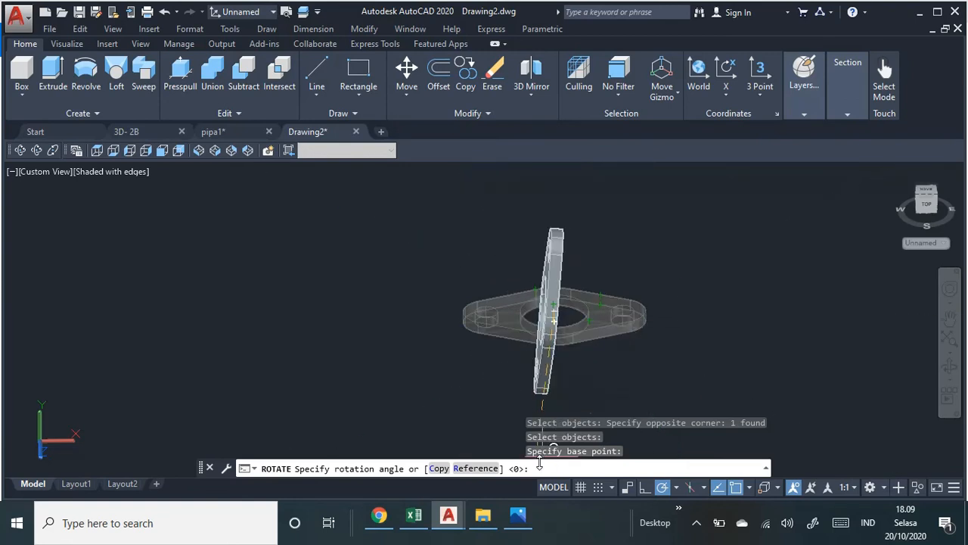
{"action": "key", "text": "Return"}
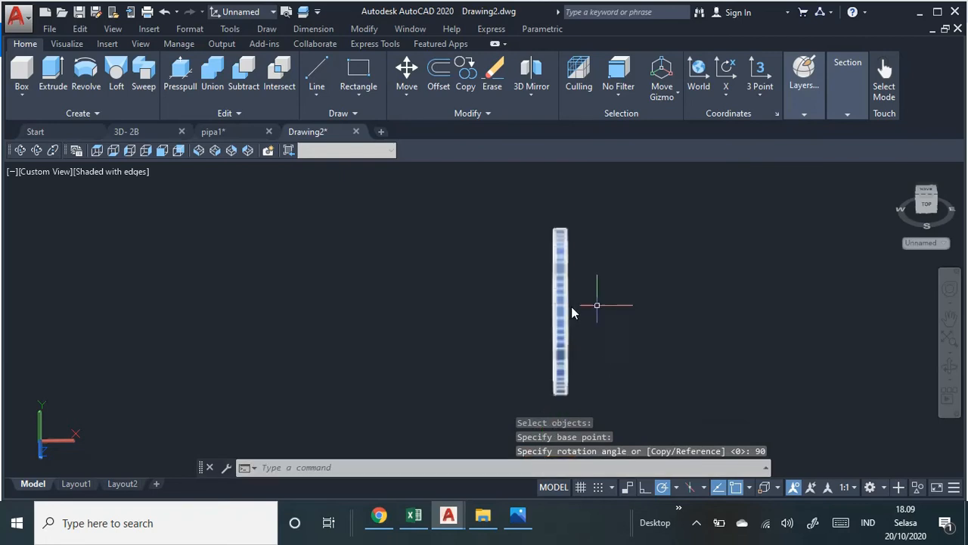
{"action": "scroll", "coordinate": [390, 356], "scroll_direction": "down", "scroll_amount": 2}
{"action": "middle_click_drag", "start_coordinate": [390, 355], "coordinate": [570, 330]}
{"action": "scroll", "coordinate": [531, 305], "scroll_direction": "up", "scroll_amount": 1}
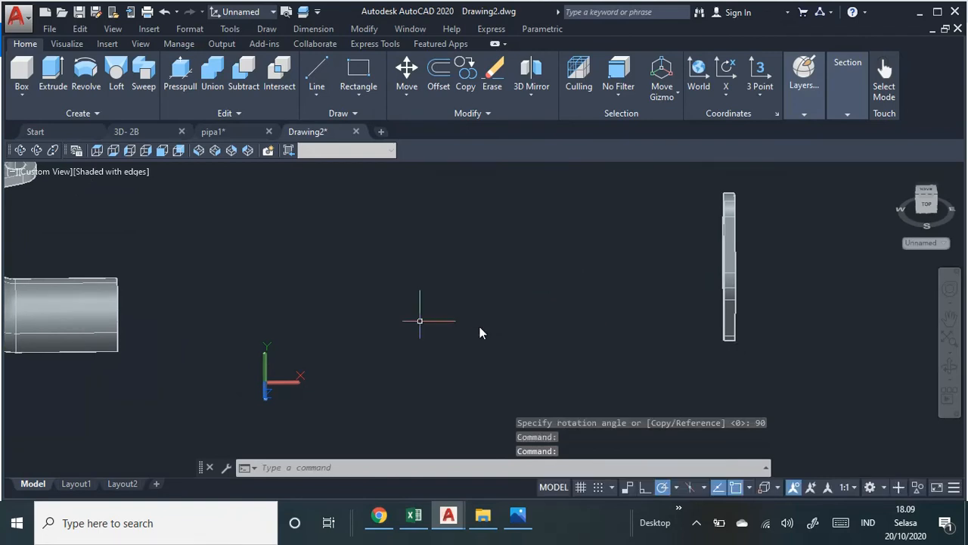
{"action": "left_click", "coordinate": [21, 150]}
{"action": "left_click_drag", "start_coordinate": [454, 378], "coordinate": [388, 315]}
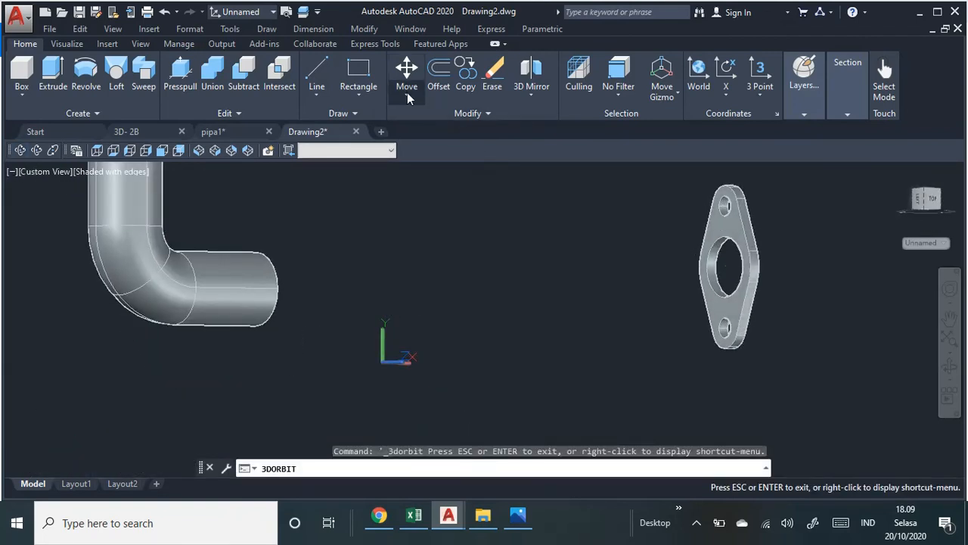
{"action": "left_click", "coordinate": [407, 95]}
{"action": "left_click", "coordinate": [406, 121]}
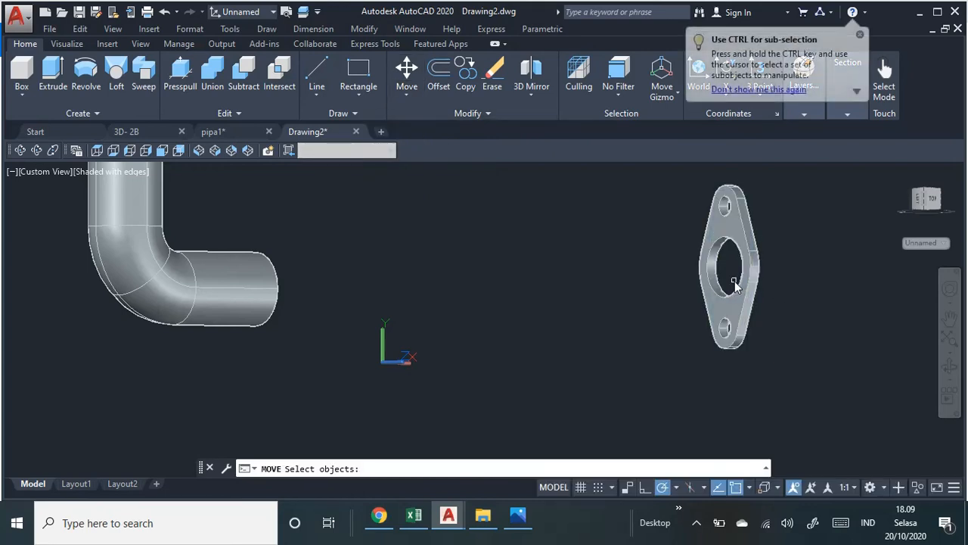
{"action": "left_click", "coordinate": [686, 170]}
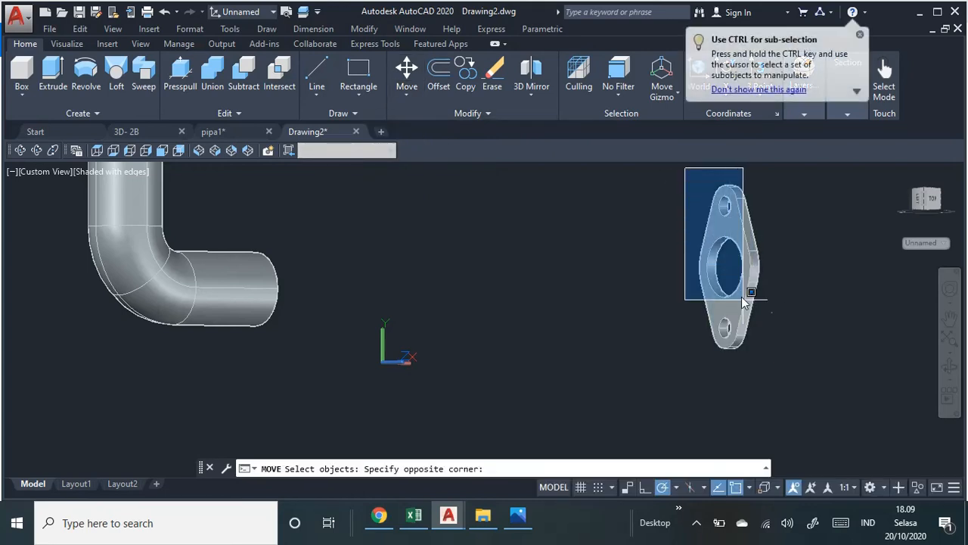
{"action": "left_click", "coordinate": [787, 371]}
{"action": "key", "text": "Return"}
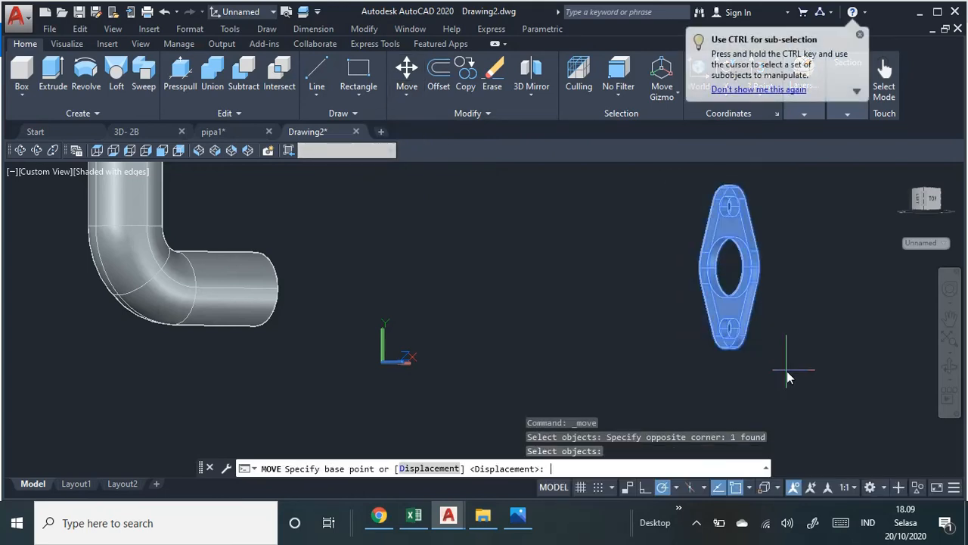
{"action": "left_click", "coordinate": [726, 269]}
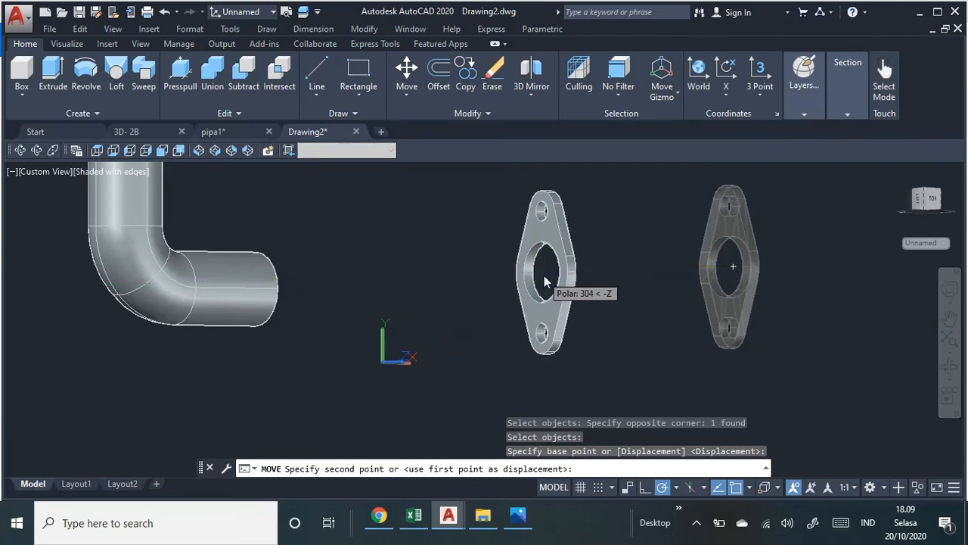
{"action": "middle_click_drag", "start_coordinate": [529, 272], "coordinate": [702, 356], "text": "shift"}
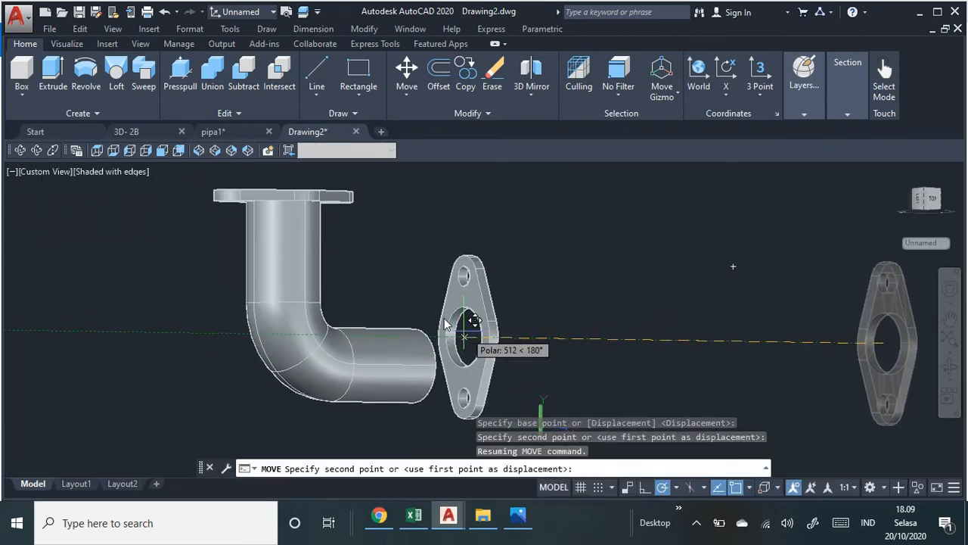
{"action": "left_click", "coordinate": [21, 150]}
{"action": "left_click_drag", "start_coordinate": [464, 299], "coordinate": [399, 315]}
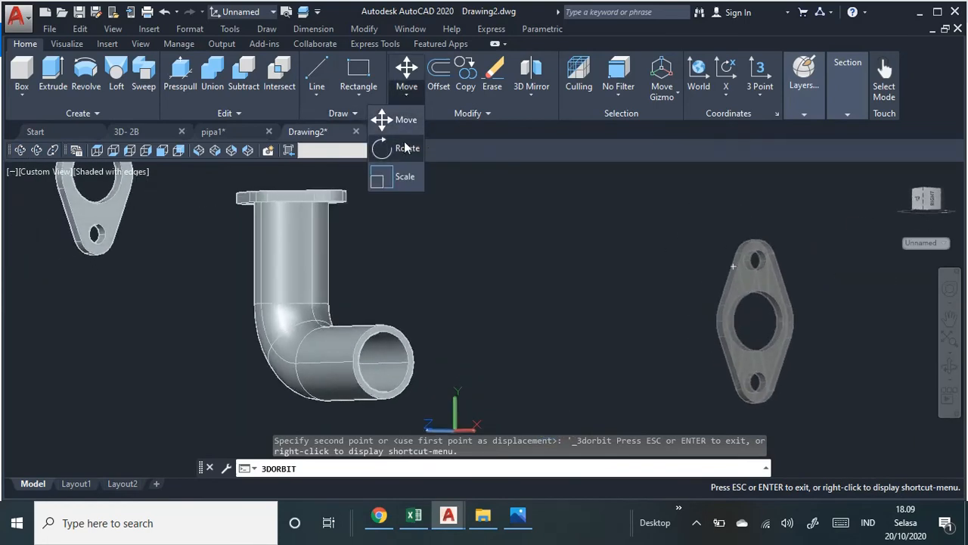
{"action": "left_click", "coordinate": [406, 76]}
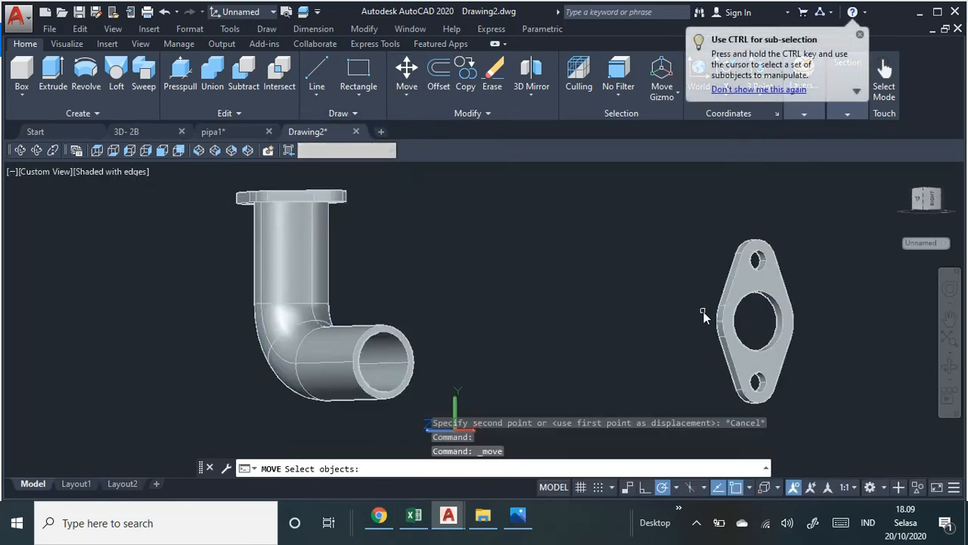
{"action": "middle_click_drag", "start_coordinate": [644, 322], "coordinate": [557, 297]}
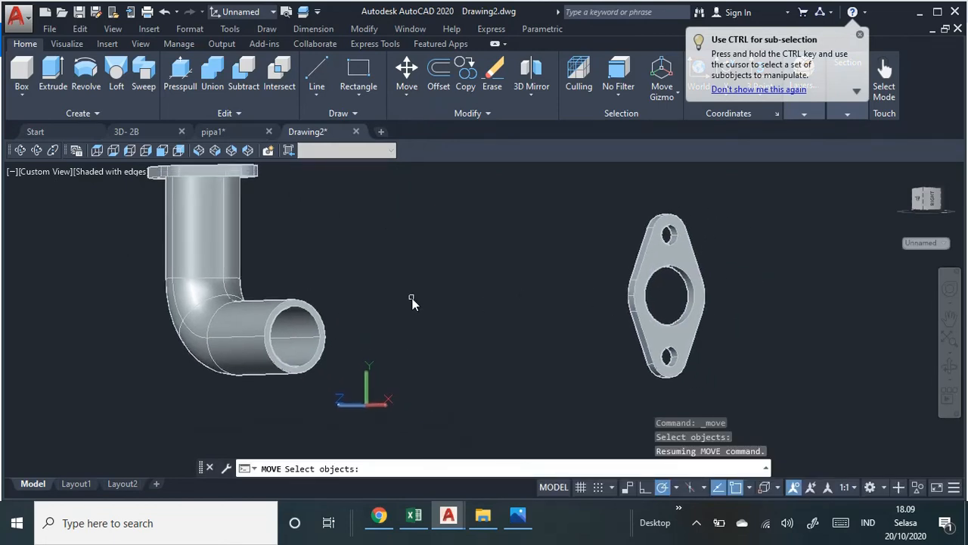
{"action": "middle_click_drag", "start_coordinate": [413, 296], "coordinate": [476, 298]}
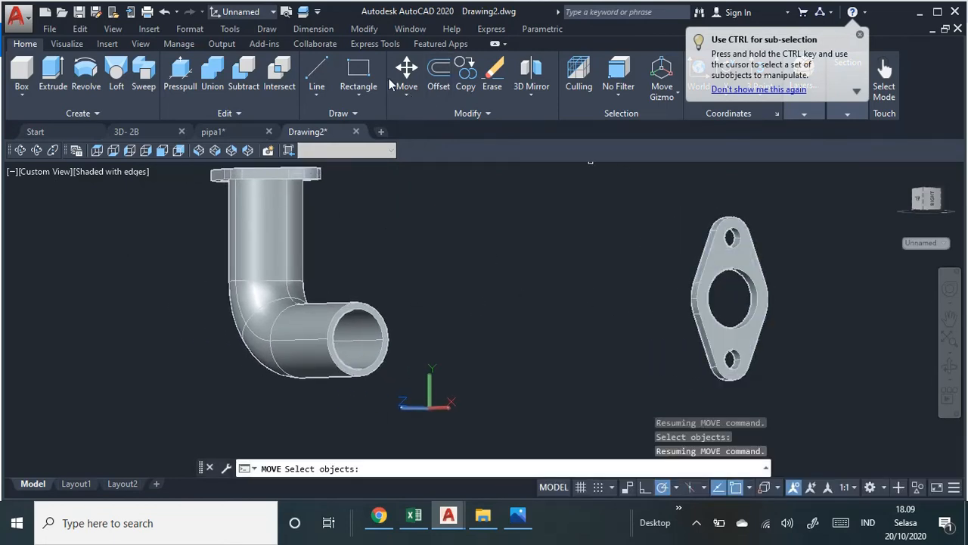
Move the upright flange from the centre of its bore to the centre of the horizontal pipe's open end.
{"action": "left_click", "coordinate": [406, 94]}
{"action": "left_click", "coordinate": [403, 123]}
{"action": "left_click", "coordinate": [673, 185]}
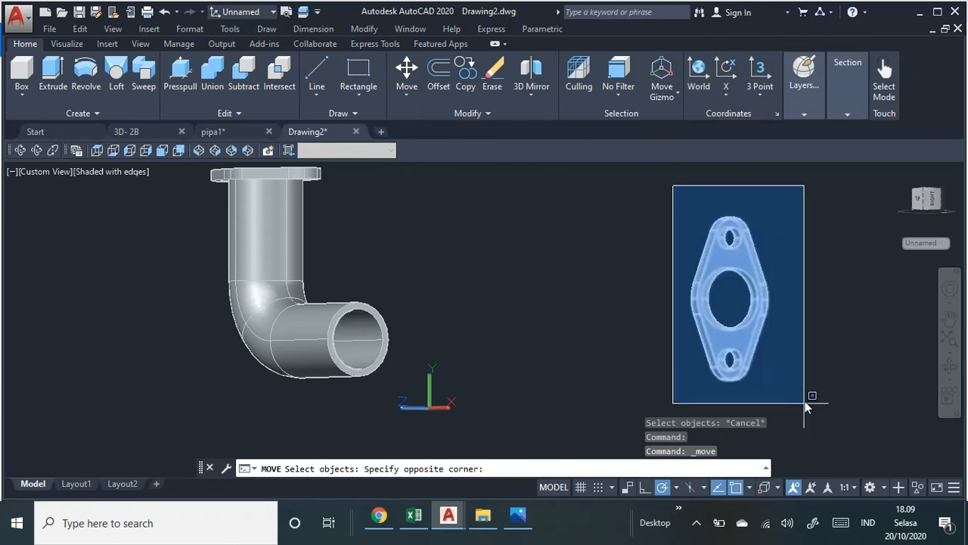
{"action": "left_click", "coordinate": [815, 425]}
{"action": "key", "text": "Return"}
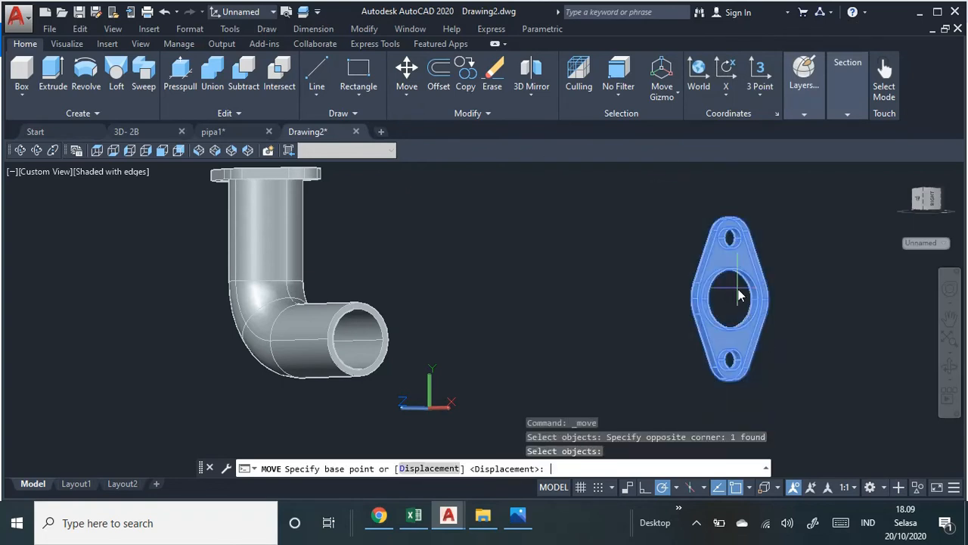
{"action": "scroll", "coordinate": [738, 289], "scroll_direction": "up", "scroll_amount": 2}
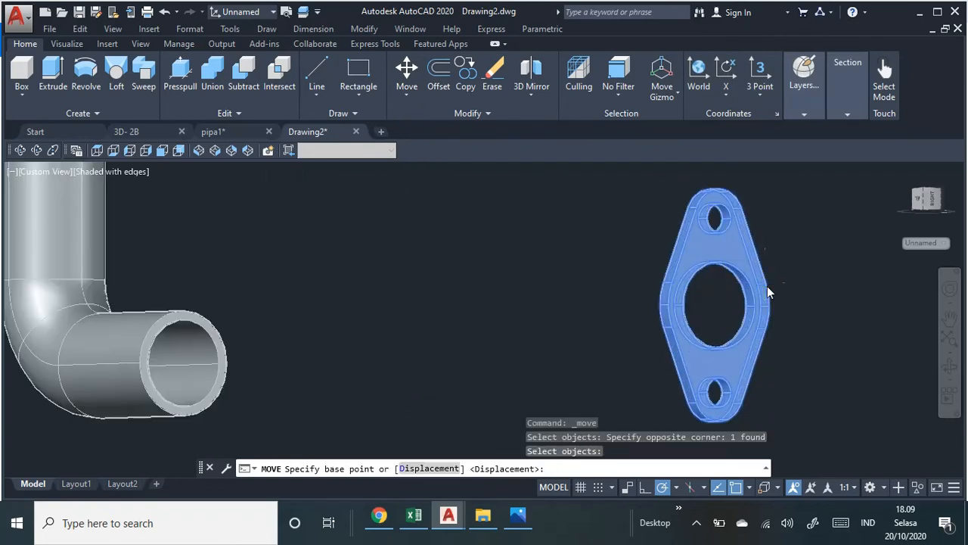
{"action": "left_click", "coordinate": [712, 306]}
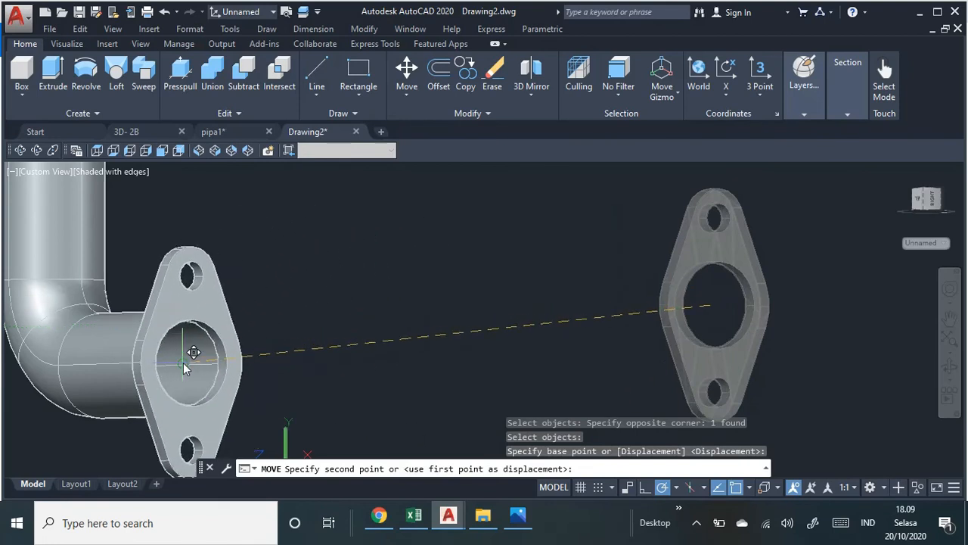
{"action": "left_click", "coordinate": [180, 368]}
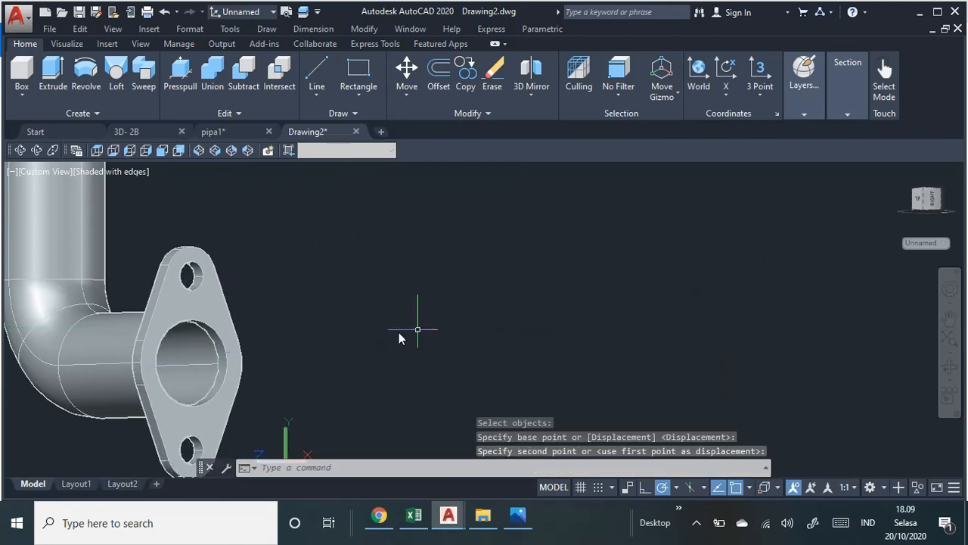
Inspect the elbow with both flanges from an angled view and compare it with the reference drawing in the photo viewer.
{"action": "middle_click_drag", "start_coordinate": [429, 327], "coordinate": [630, 360]}
{"action": "left_click", "coordinate": [21, 151]}
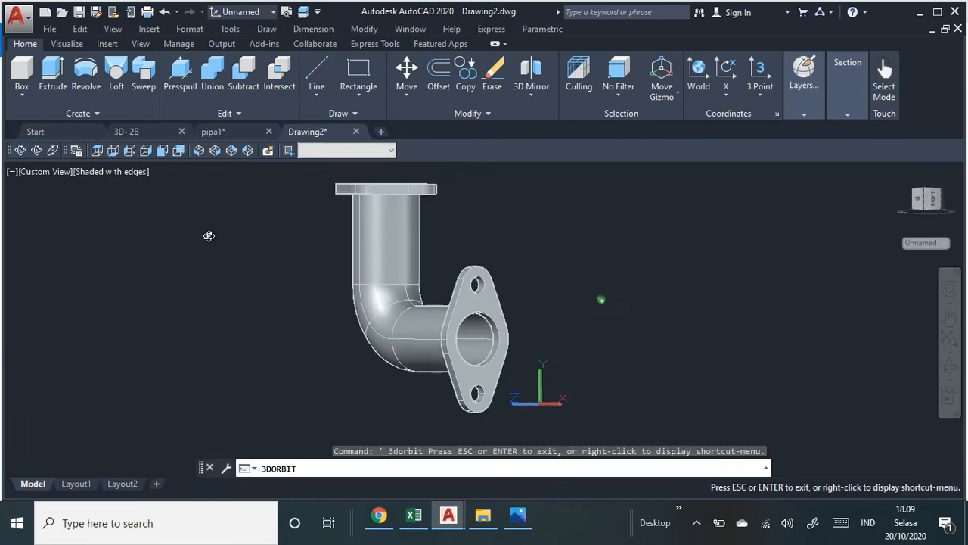
{"action": "mouse_move", "coordinate": [207, 234]}
{"action": "left_mouse_down"}
{"action": "mouse_move", "coordinate": [266, 320]}
{"action": "mouse_move", "coordinate": [262, 345]}
{"action": "mouse_move", "coordinate": [260, 285]}
{"action": "mouse_move", "coordinate": [220, 264]}
{"action": "mouse_move", "coordinate": [247, 264]}
{"action": "mouse_move", "coordinate": [227, 250]}
{"action": "mouse_move", "coordinate": [270, 357]}
{"action": "mouse_move", "coordinate": [272, 326]}
{"action": "left_mouse_up"}
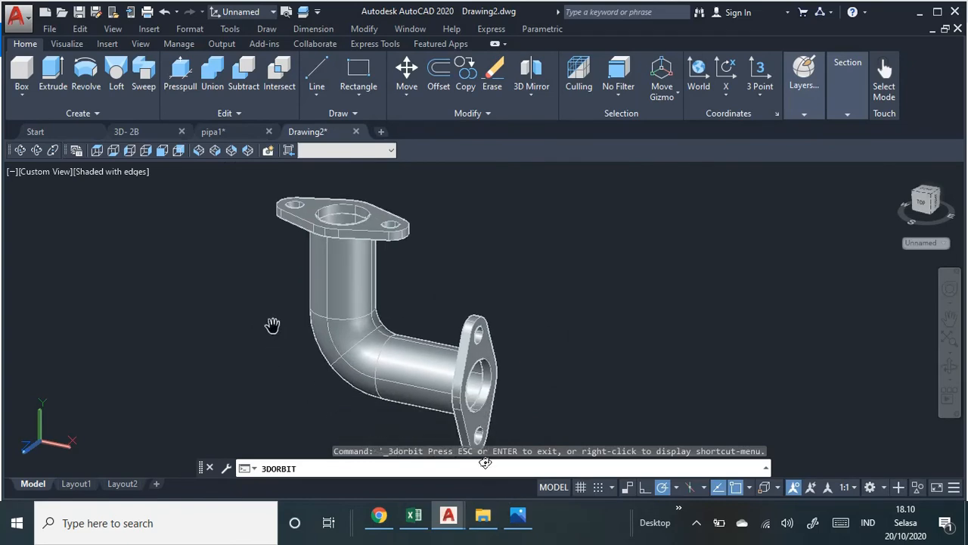
{"action": "left_click", "coordinate": [518, 515]}
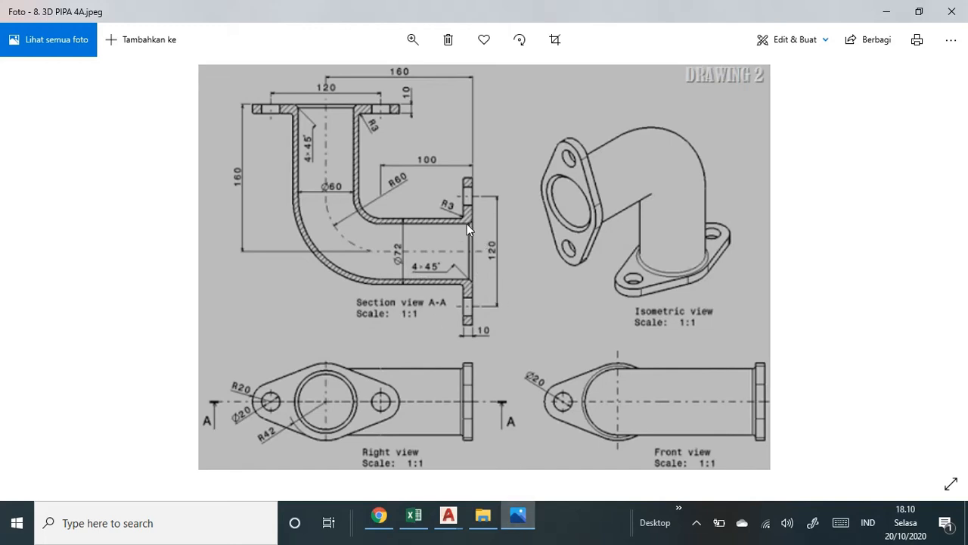
{"action": "key", "text": "alt+Tab"}
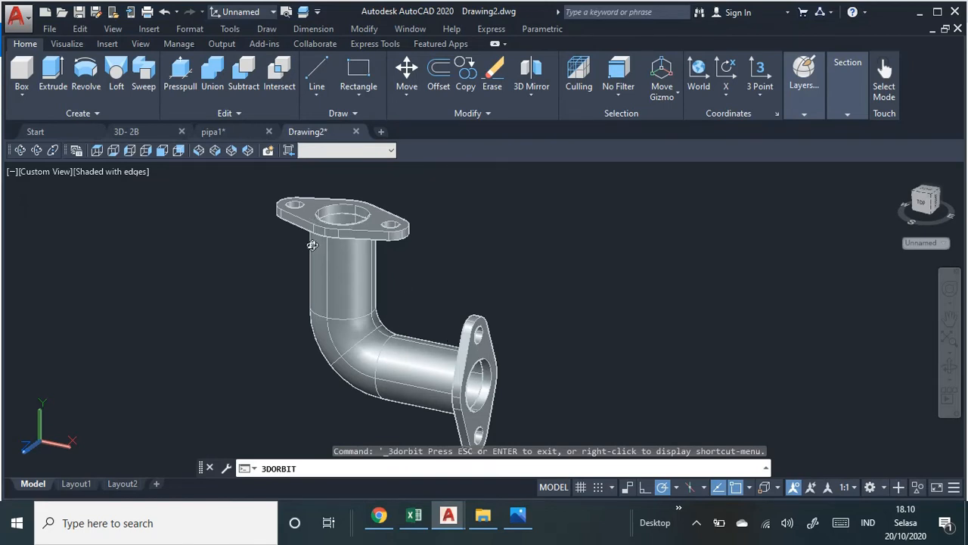
Examine the upper flange's bore up close and check its chamfer size in the reference drawing in the photo viewer.
{"action": "scroll", "coordinate": [270, 235], "scroll_direction": "up", "scroll_amount": 5}
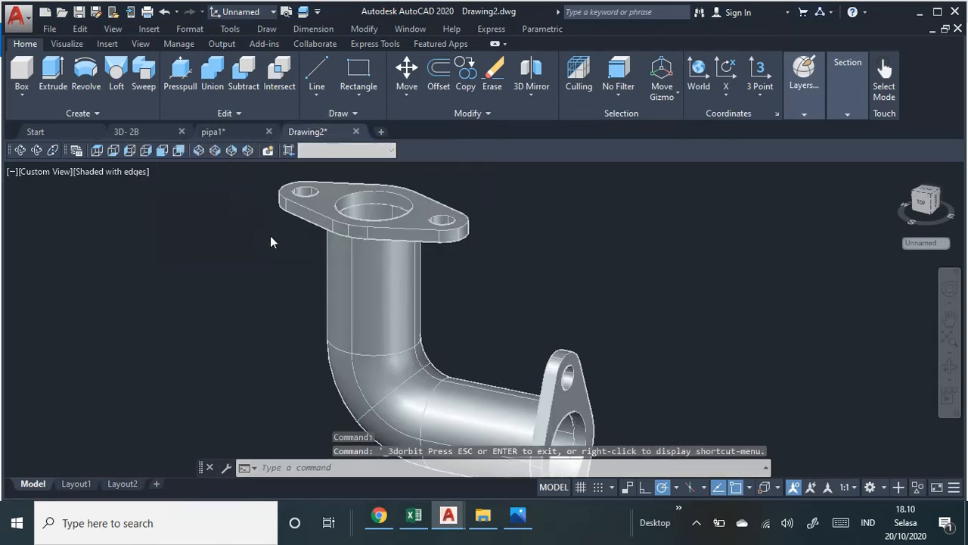
{"action": "scroll", "coordinate": [371, 298], "scroll_direction": "up", "scroll_amount": 6}
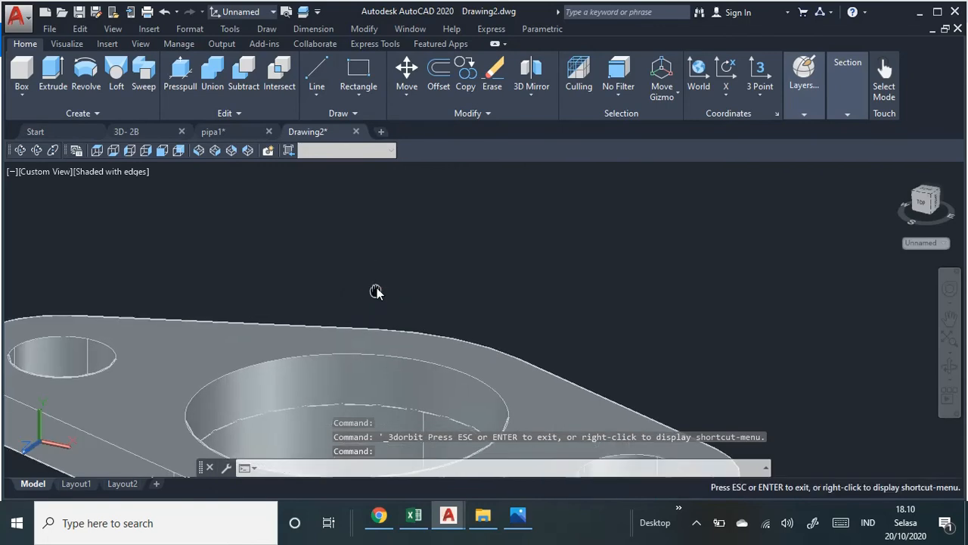
{"action": "middle_click_drag", "start_coordinate": [407, 212], "coordinate": [462, 195]}
{"action": "key", "text": "Escape"}
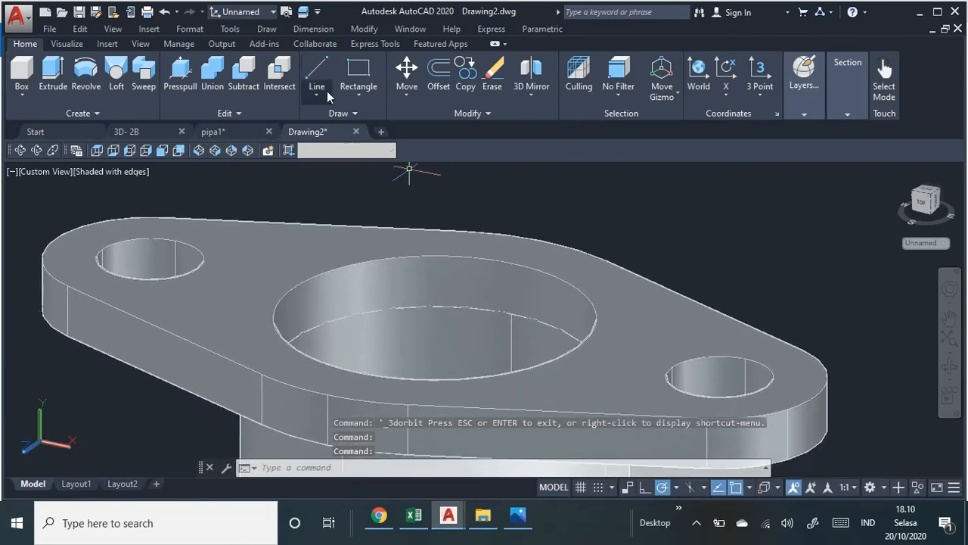
{"action": "left_click", "coordinate": [236, 114]}
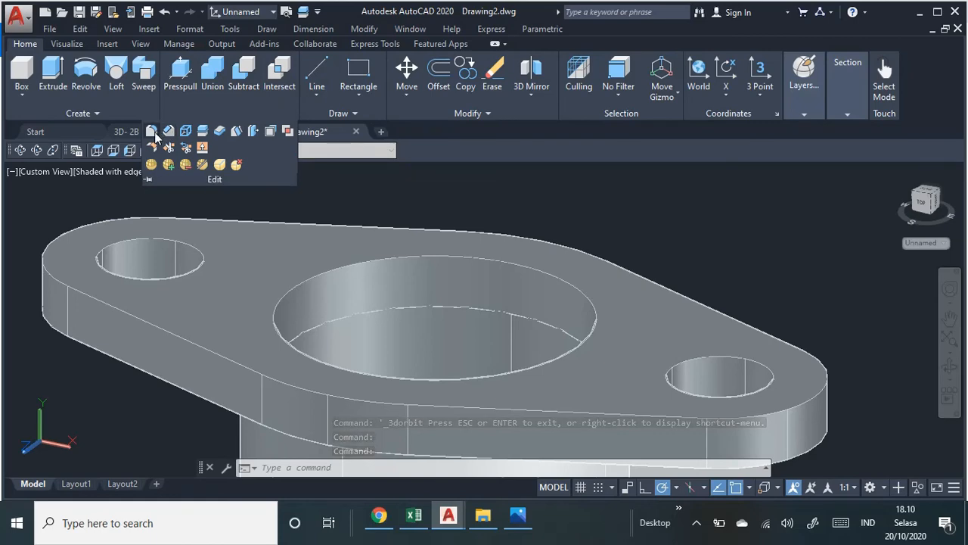
{"action": "left_click", "coordinate": [519, 521]}
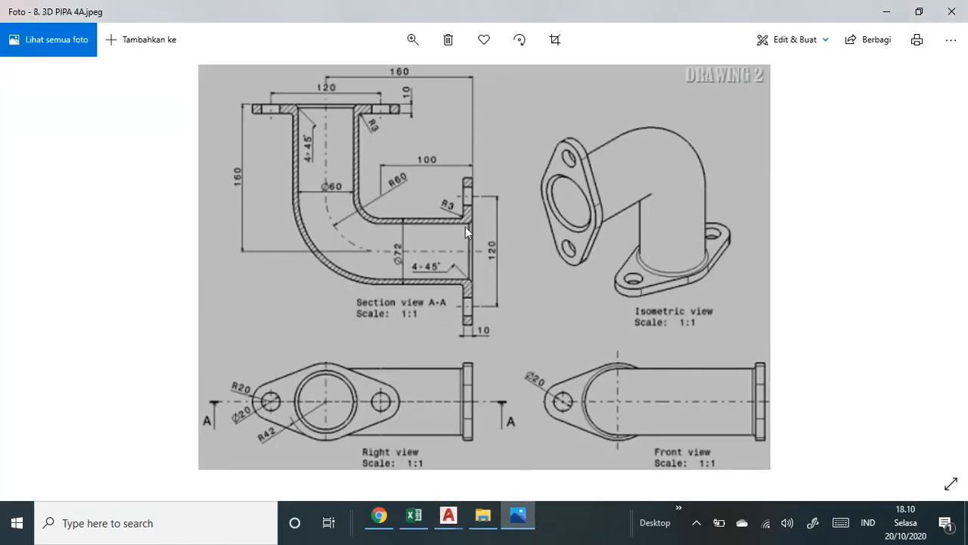
{"action": "key", "text": "alt+Tab"}
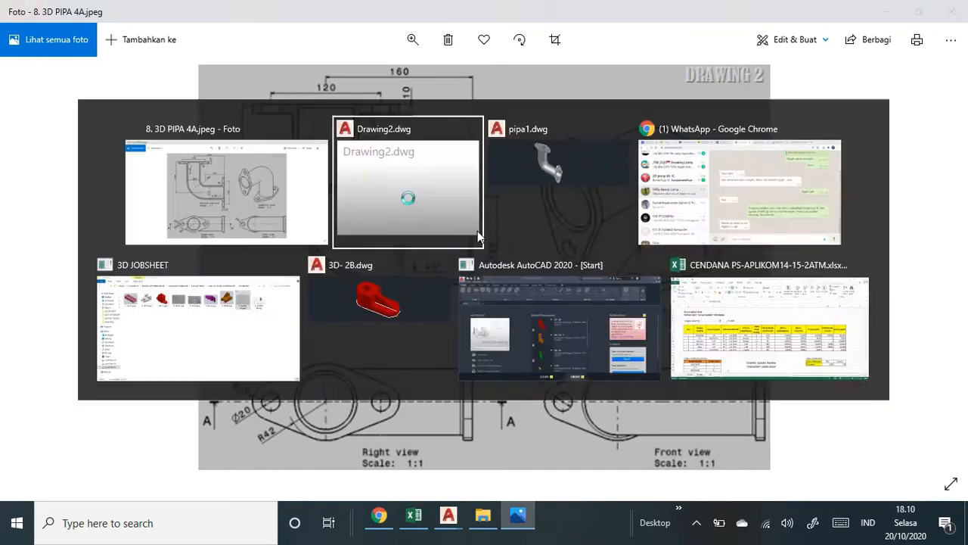
{"action": "mouse_move", "coordinate": [234, 119]}
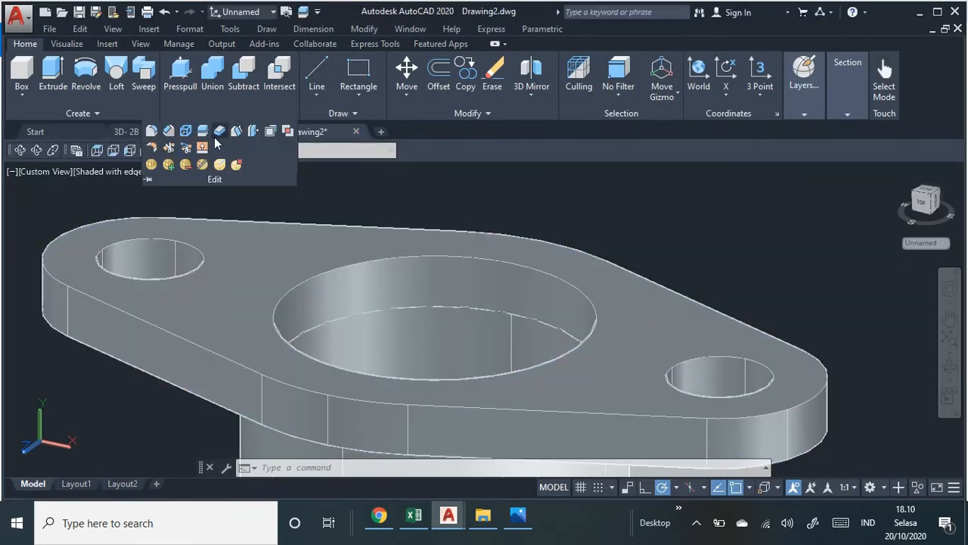
{"action": "left_click", "coordinate": [168, 136]}
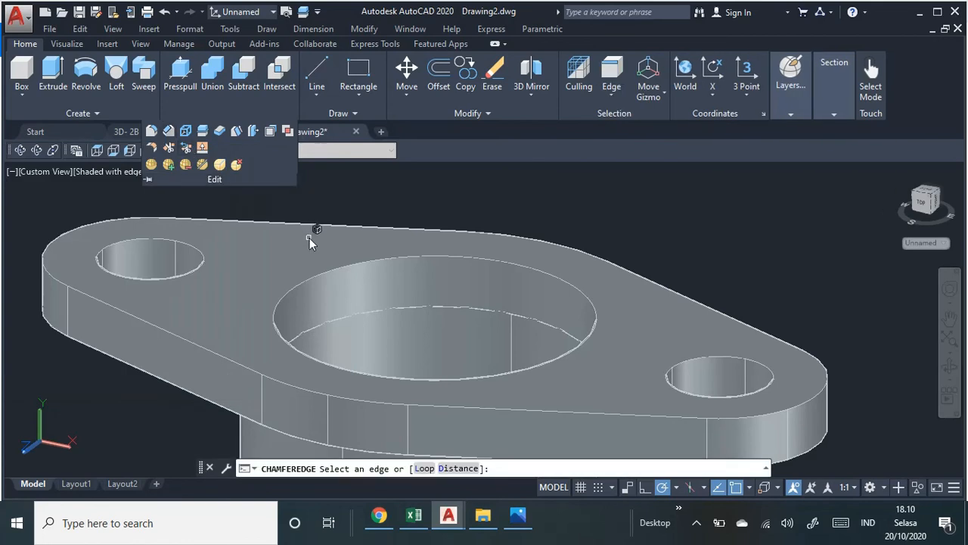
{"action": "left_click", "coordinate": [315, 279]}
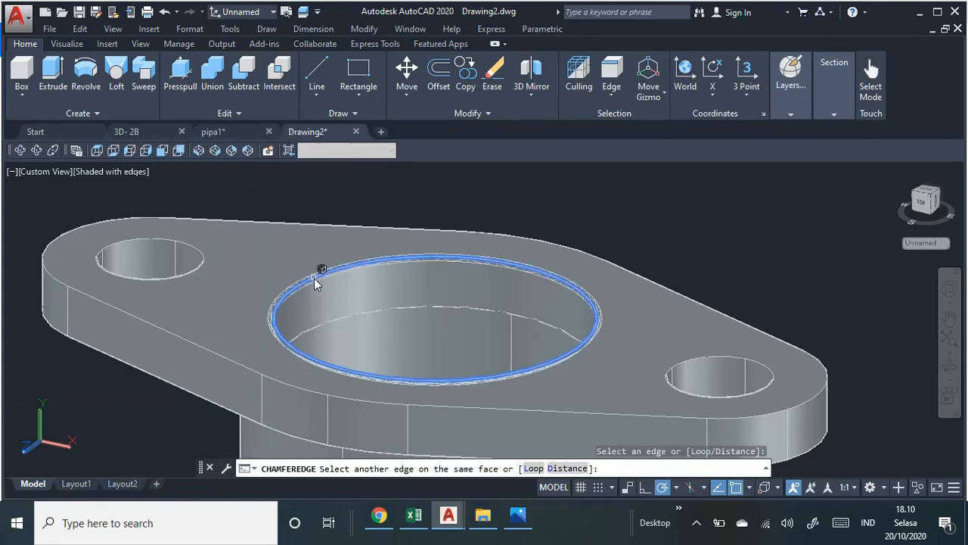
{"action": "left_click", "coordinate": [567, 468]}
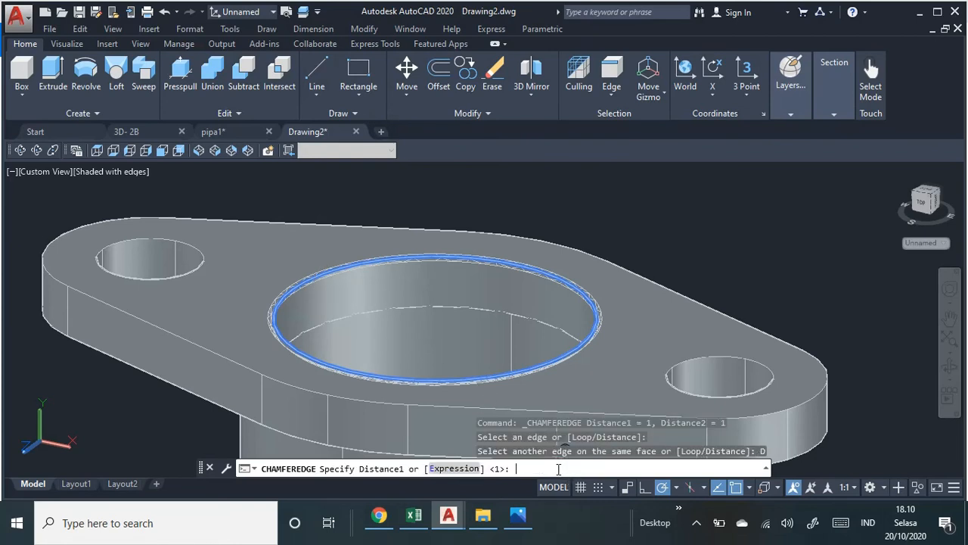
{"action": "key", "text": "Return"}
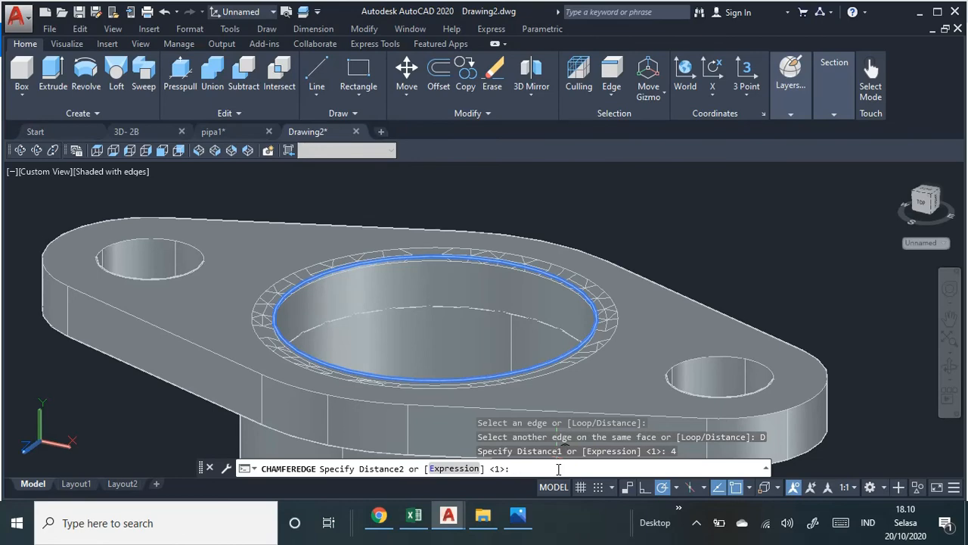
{"action": "key", "text": "Return"}
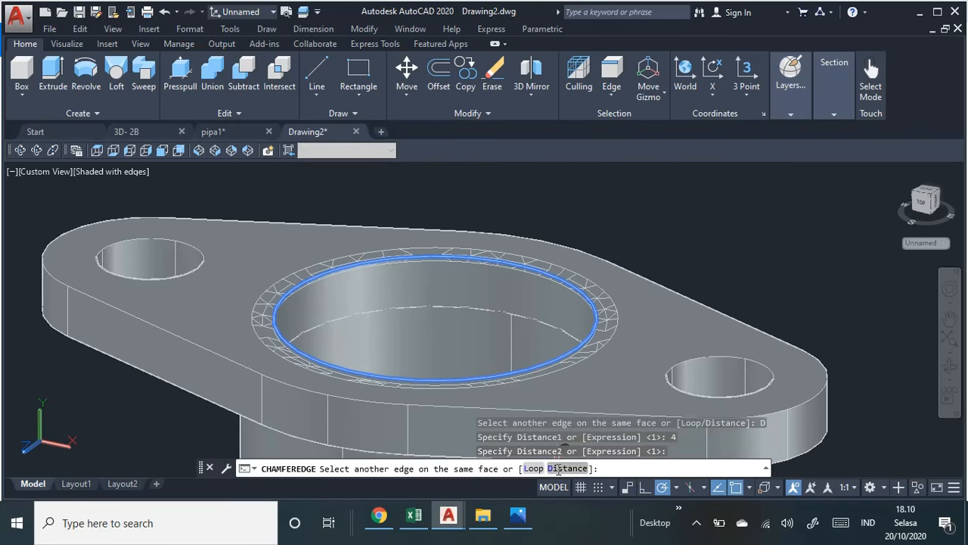
{"action": "key", "text": "Return"}
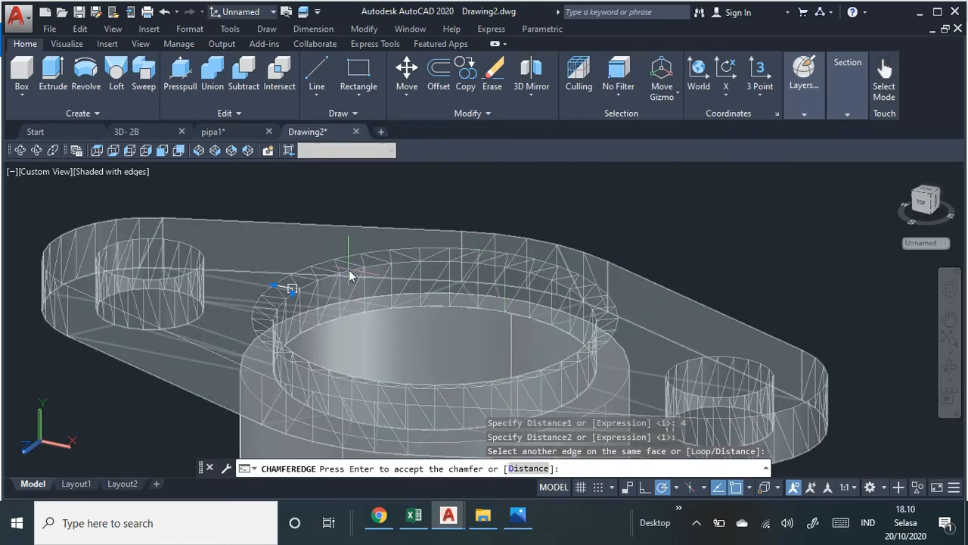
{"action": "key", "text": "Escape"}
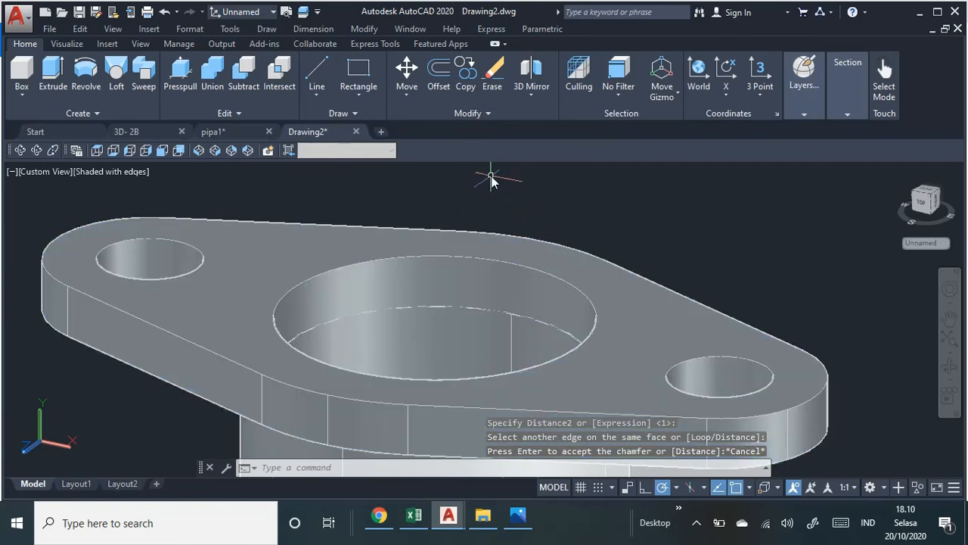
{"action": "left_click", "coordinate": [231, 29]}
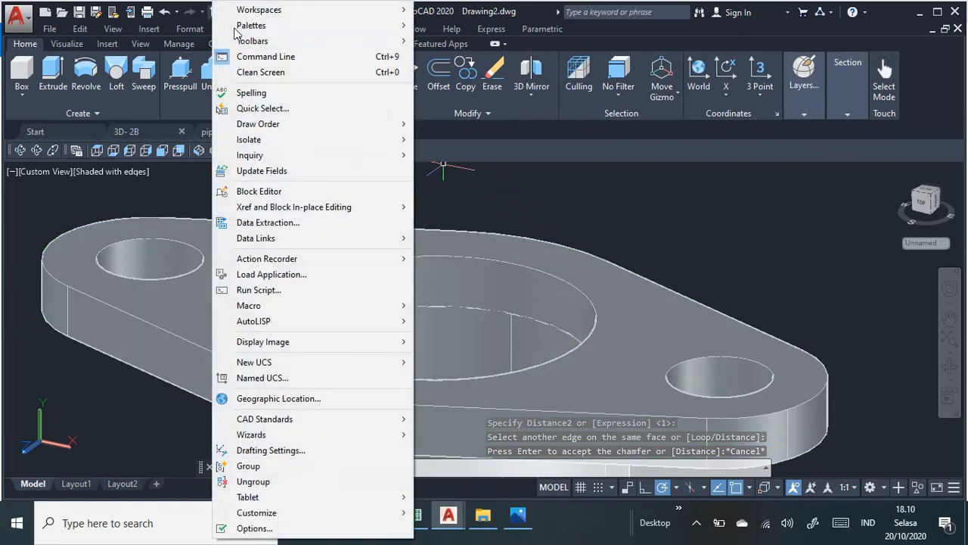
{"action": "mouse_move", "coordinate": [190, 29]}
{"action": "left_click", "coordinate": [143, 115]}
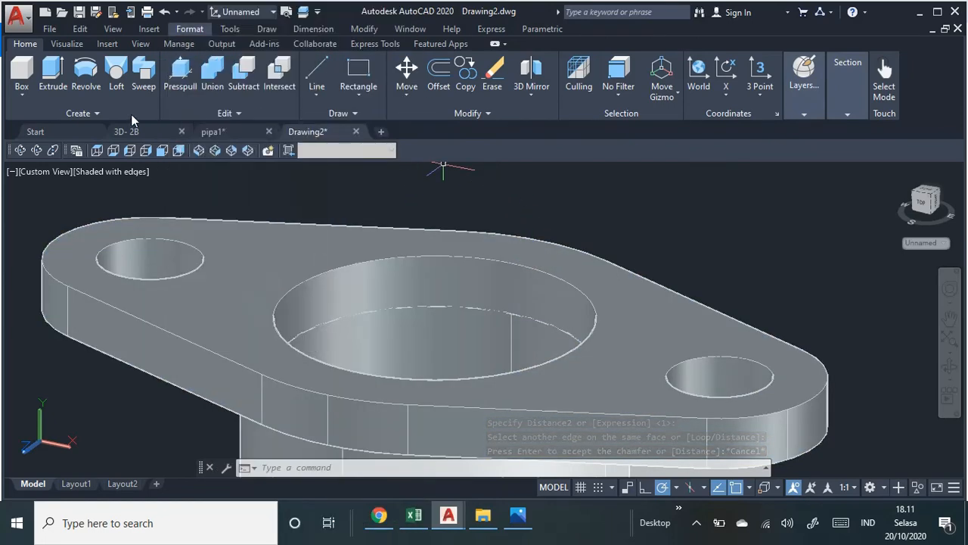
{"action": "left_click", "coordinate": [131, 114]}
{"action": "left_click", "coordinate": [236, 111]}
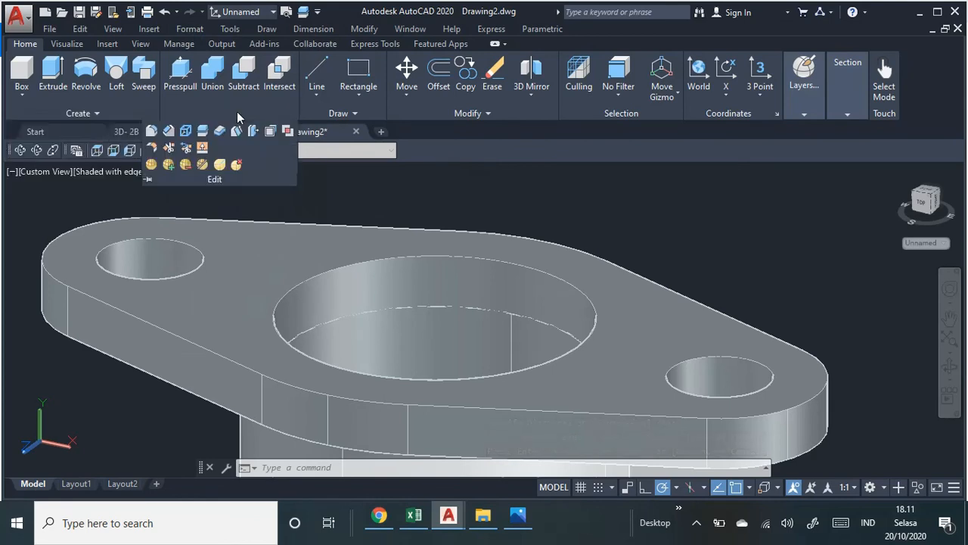
{"action": "left_click", "coordinate": [169, 132]}
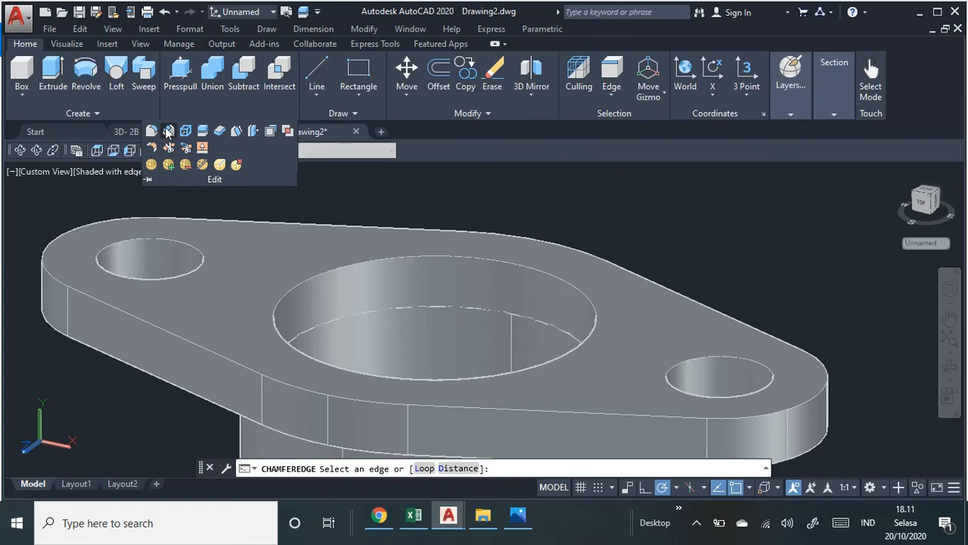
{"action": "left_click", "coordinate": [169, 131]}
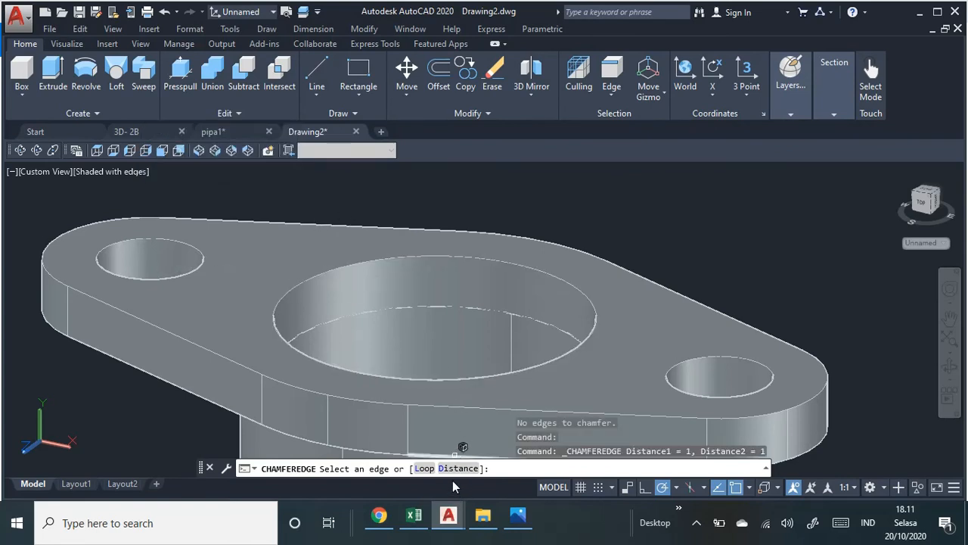
{"action": "left_click", "coordinate": [348, 271]}
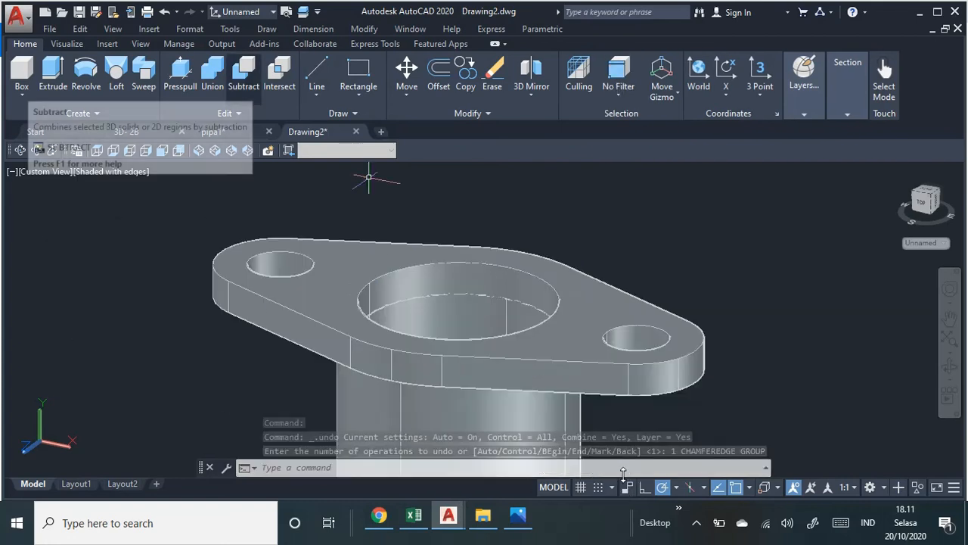
Chamfer the outer bore edge of the flange on top of the vertical pipe with both distances set to 4.
{"action": "left_click", "coordinate": [239, 114]}
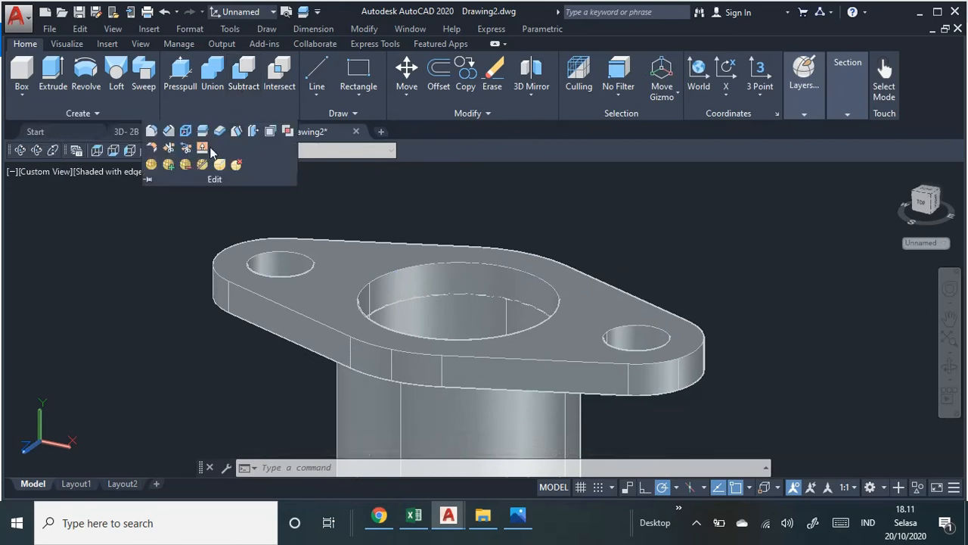
{"action": "left_click", "coordinate": [169, 133]}
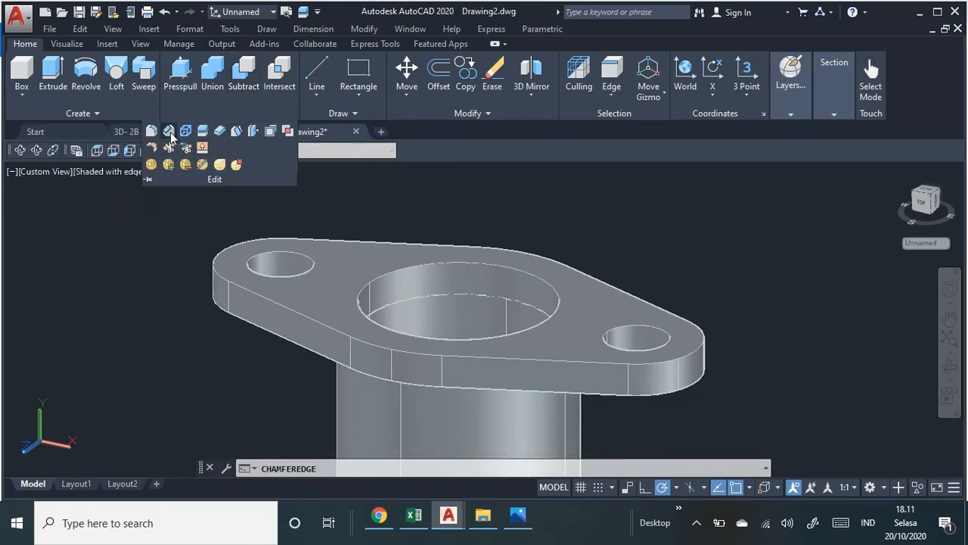
{"action": "left_click", "coordinate": [376, 280]}
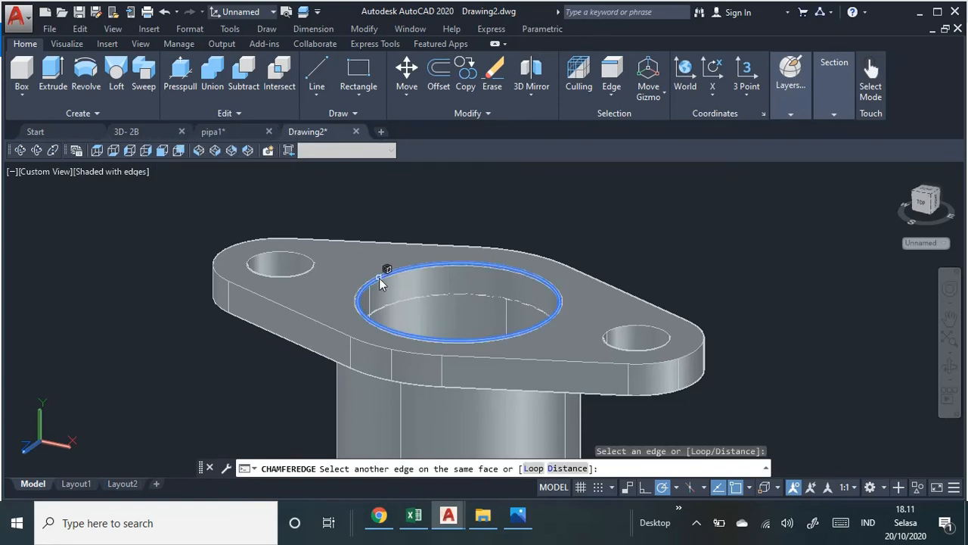
{"action": "left_click", "coordinate": [569, 468]}
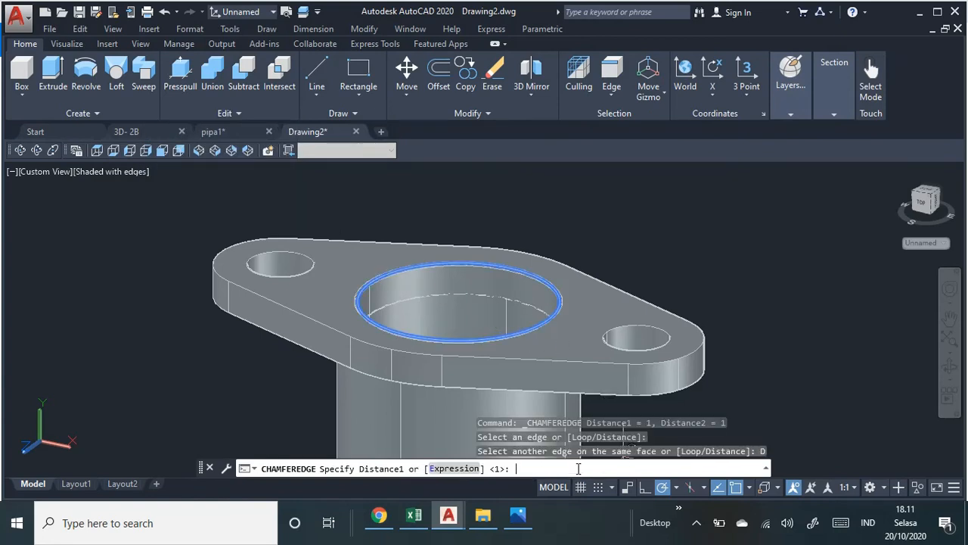
{"action": "type", "text": "4"}
{"action": "key", "text": "Return"}
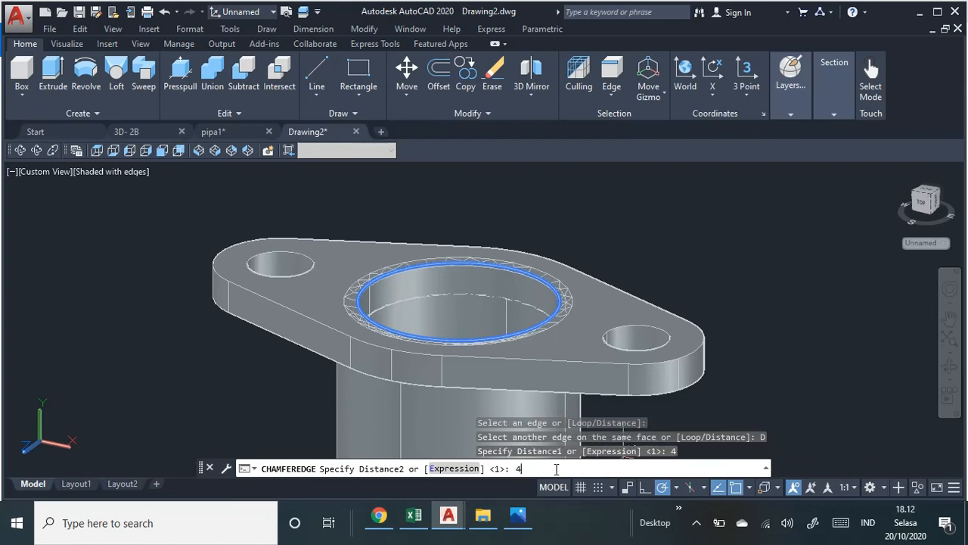
{"action": "type", "text": "4"}
{"action": "key", "text": "Return"}
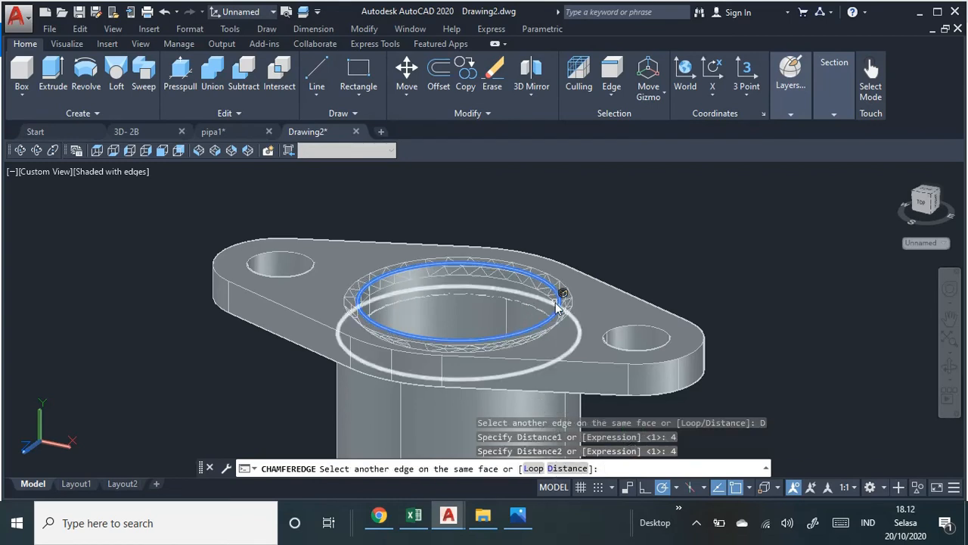
{"action": "key", "text": "Return"}
{"action": "key", "text": "Return"}
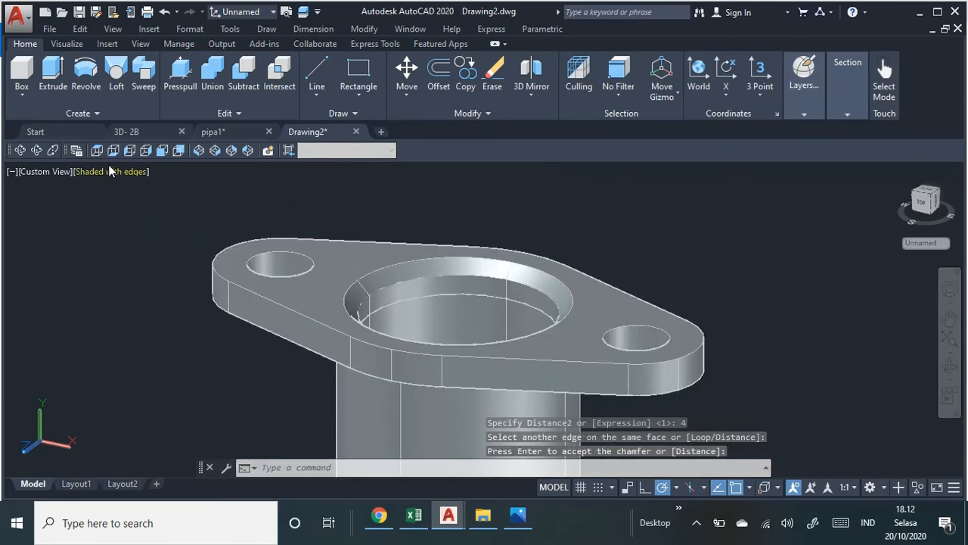
Chamfer the outer bore edge of the upright flange on the horizontal pipe's end with both distances set to 4.
{"action": "left_click", "coordinate": [20, 151]}
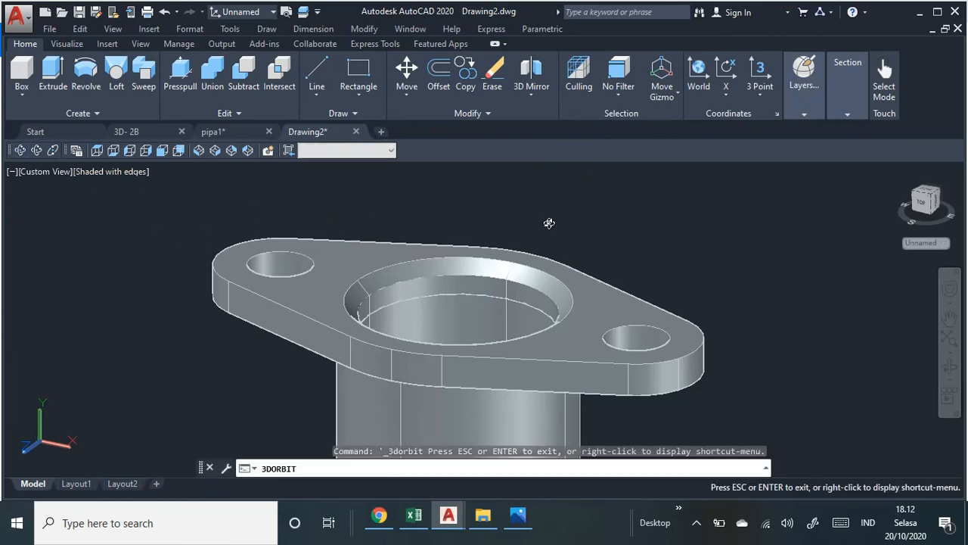
{"action": "left_click_drag", "start_coordinate": [551, 220], "coordinate": [585, 212]}
{"action": "scroll", "coordinate": [667, 252], "scroll_direction": "down", "scroll_amount": 1}
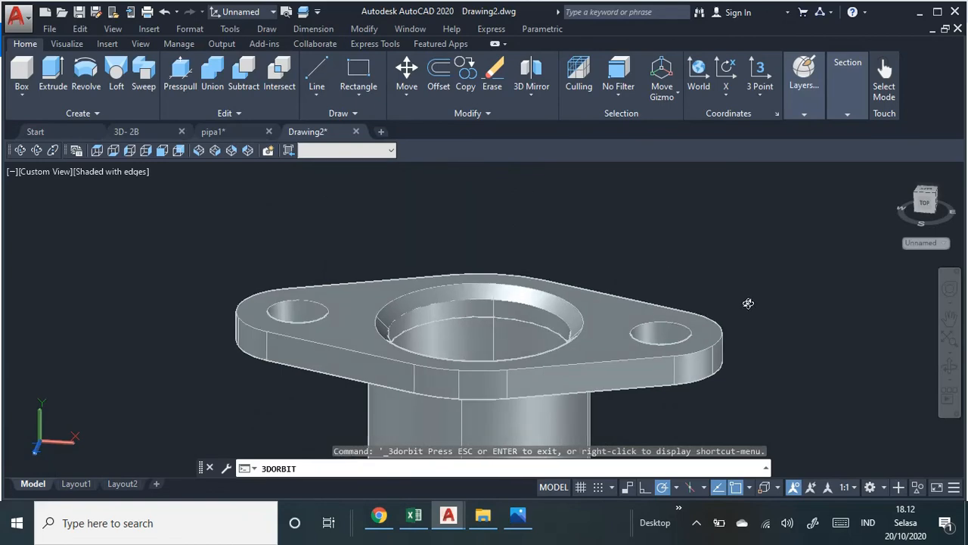
{"action": "scroll", "coordinate": [748, 297], "scroll_direction": "down", "scroll_amount": 2}
{"action": "middle_click_drag", "start_coordinate": [747, 296], "coordinate": [452, 119]}
{"action": "middle_click_drag", "start_coordinate": [690, 260], "coordinate": [543, 174]}
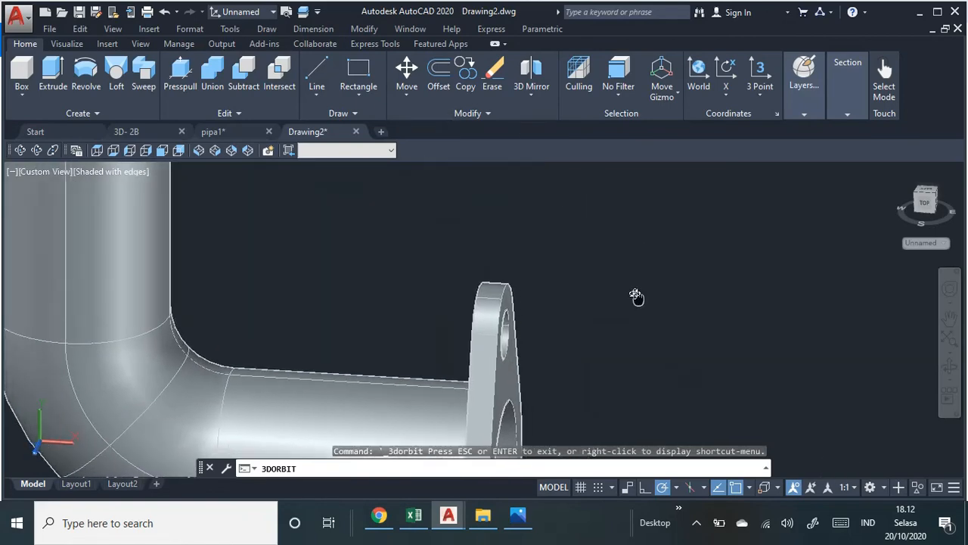
{"action": "middle_click_drag", "start_coordinate": [635, 297], "coordinate": [584, 208]}
{"action": "left_click_drag", "start_coordinate": [22, 173], "coordinate": [208, 164]}
{"action": "left_click", "coordinate": [227, 113]}
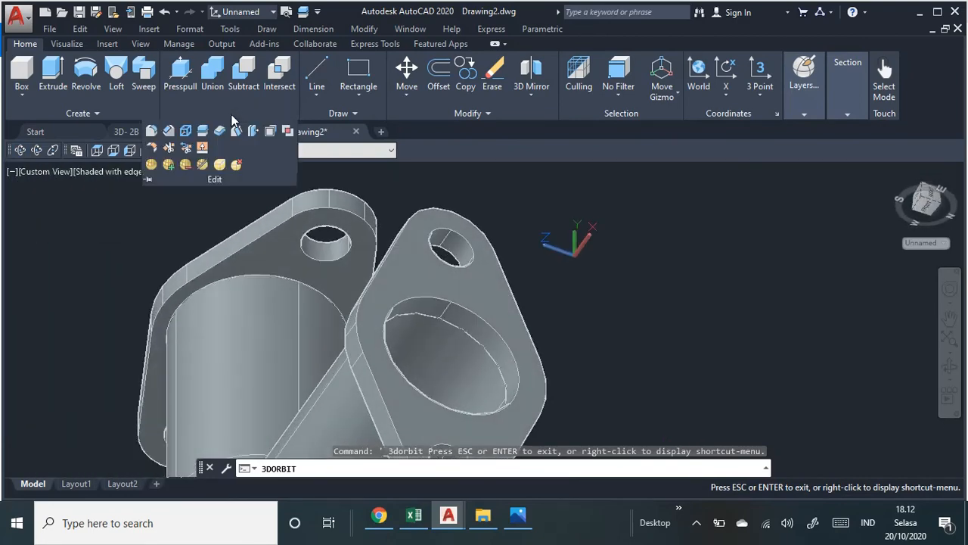
{"action": "left_click", "coordinate": [169, 133]}
{"action": "scroll", "coordinate": [411, 300], "scroll_direction": "up", "scroll_amount": 4}
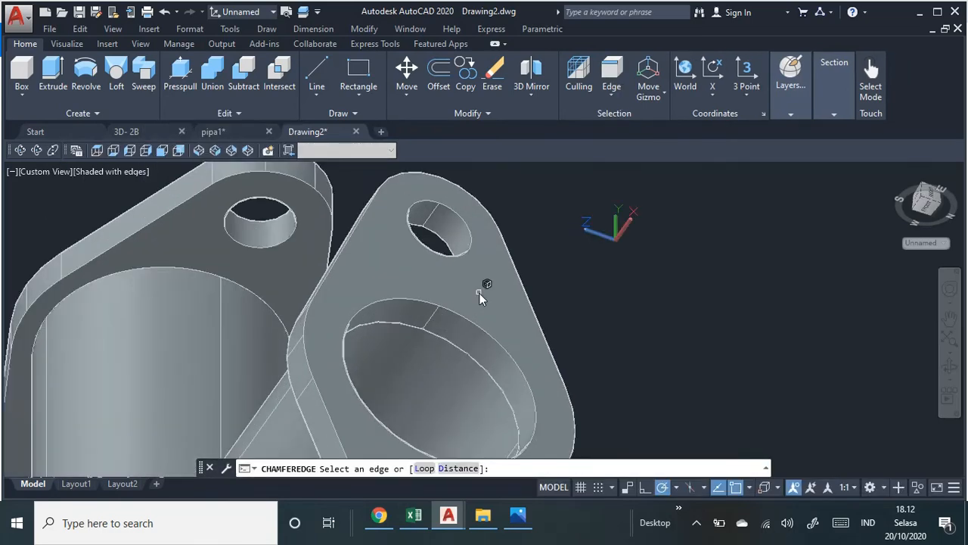
{"action": "left_click", "coordinate": [371, 301]}
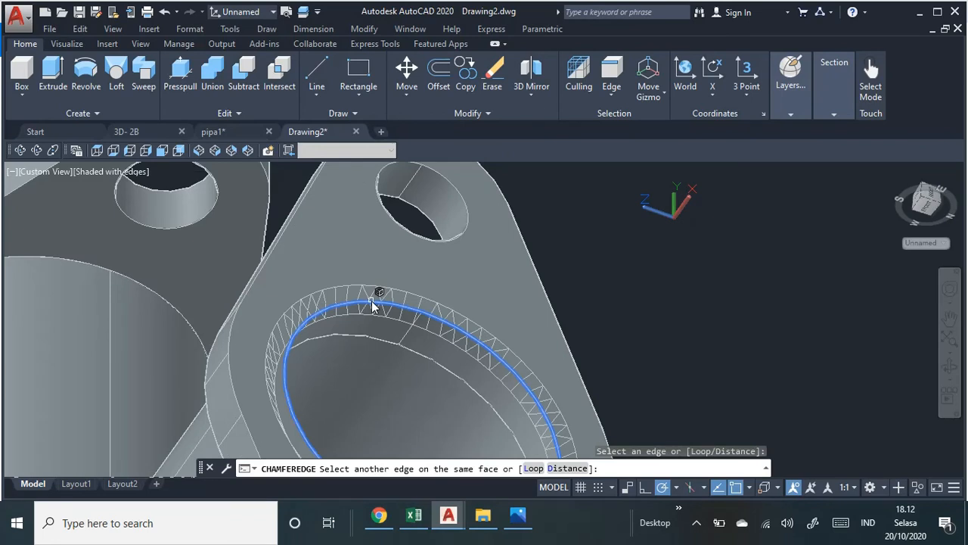
{"action": "left_click", "coordinate": [572, 467]}
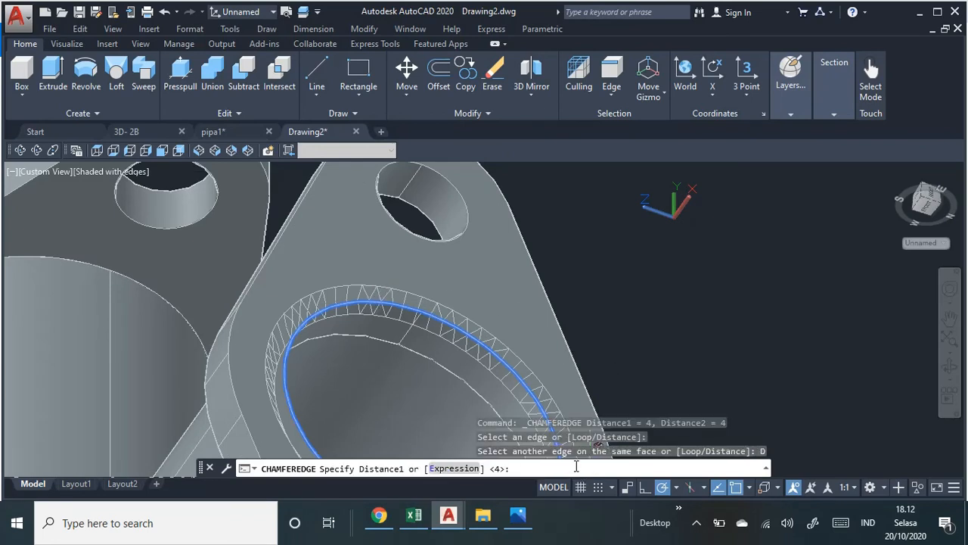
{"action": "key", "text": "Return"}
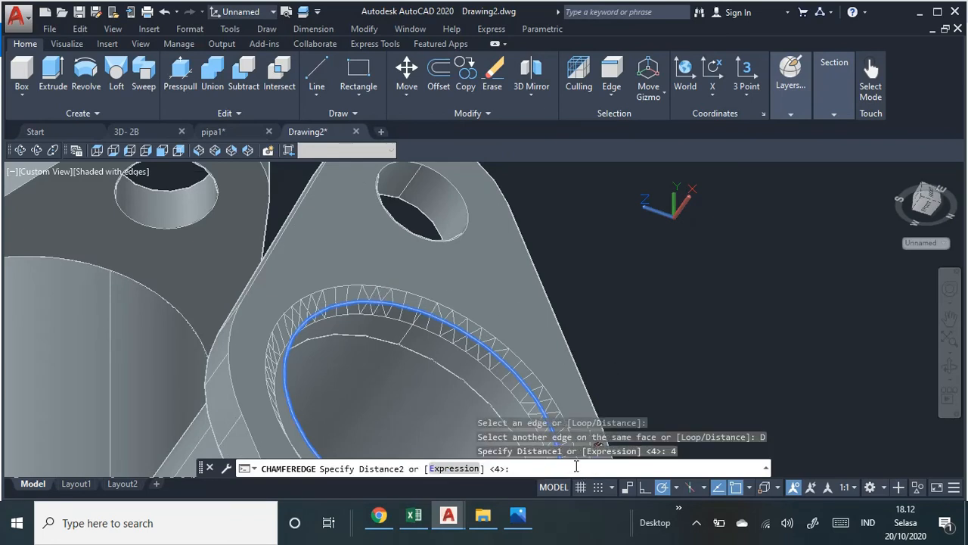
{"action": "key", "text": "Return"}
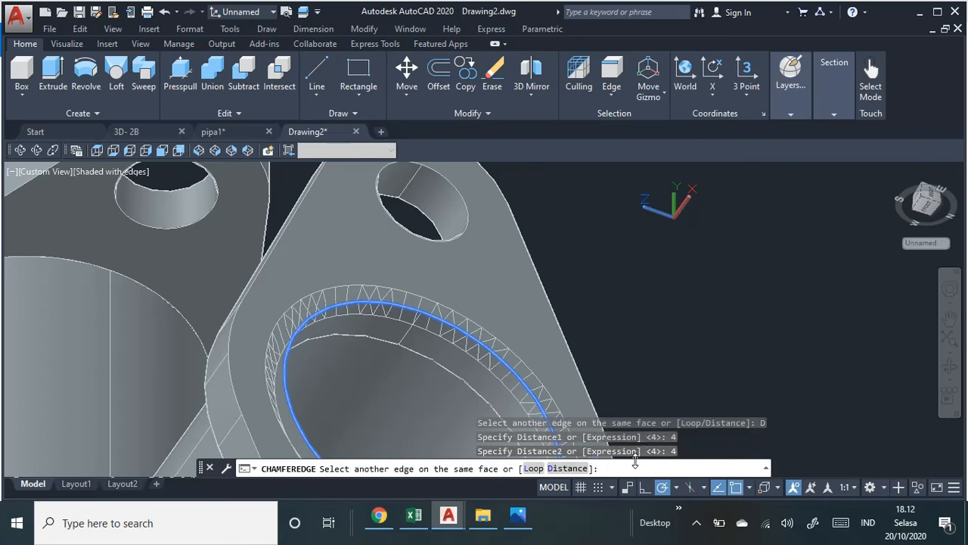
{"action": "key", "text": "Return"}
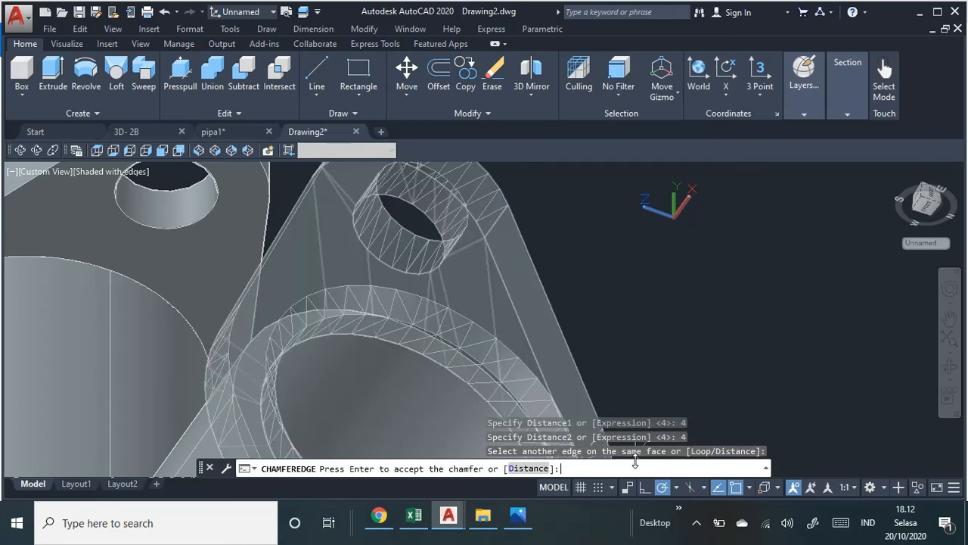
{"action": "key", "text": "Return"}
Inspect the chamfered bore and the pipe-to-flange joint, check the joint's fillet radius in the photo viewer's reference drawing, and return to the Drawing2 model.
{"action": "scroll", "coordinate": [530, 324], "scroll_direction": "down", "scroll_amount": 5}
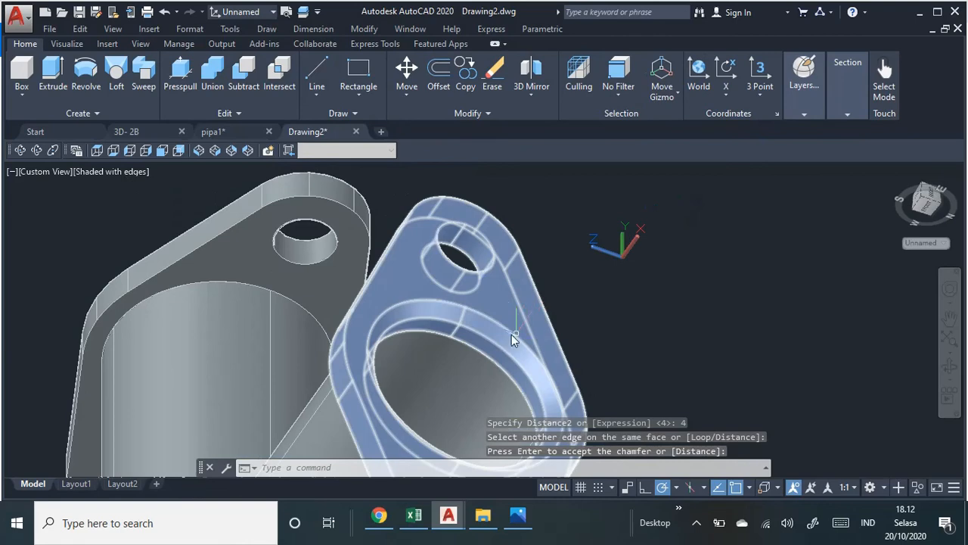
{"action": "scroll", "coordinate": [557, 323], "scroll_direction": "down", "scroll_amount": 3}
{"action": "scroll", "coordinate": [492, 352], "scroll_direction": "up", "scroll_amount": 5}
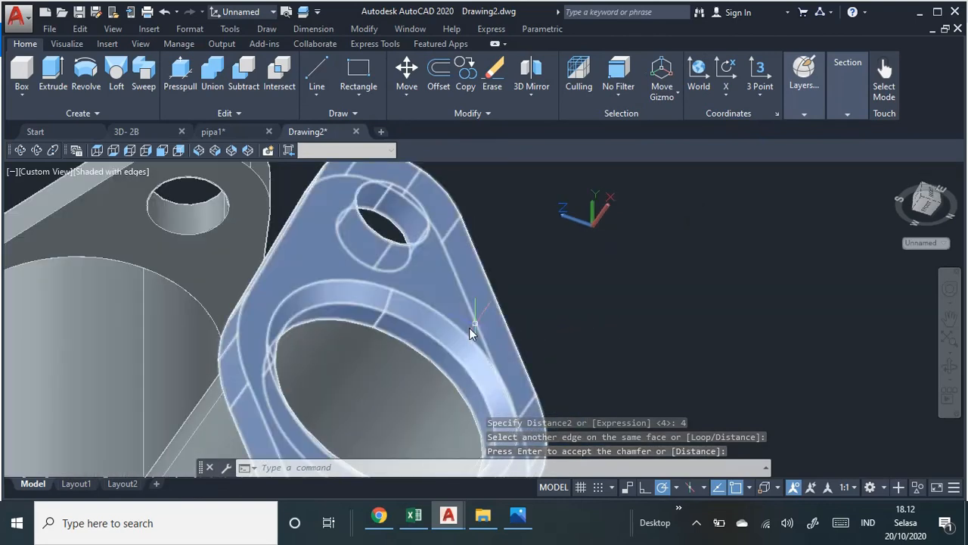
{"action": "scroll", "coordinate": [469, 333], "scroll_direction": "down", "scroll_amount": 4}
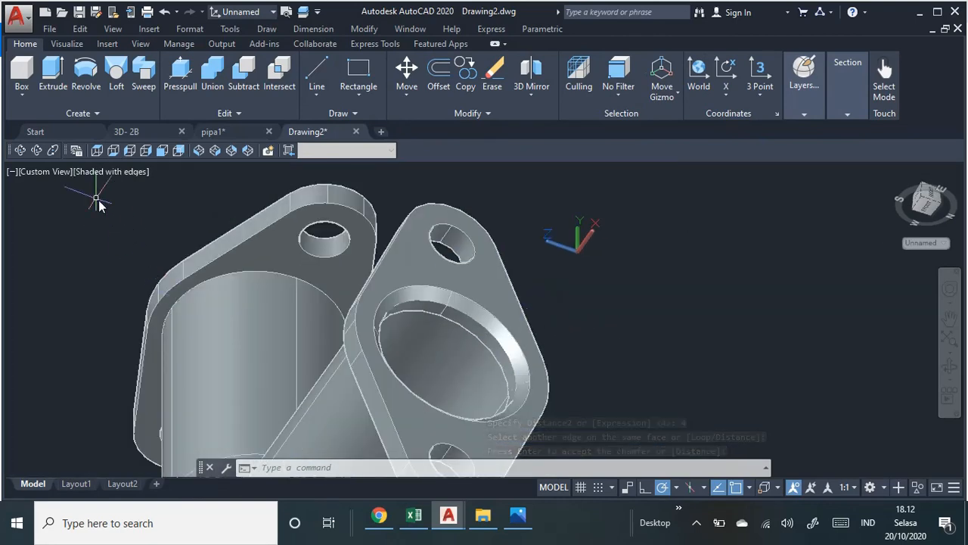
{"action": "middle_click_drag", "start_coordinate": [98, 204], "coordinate": [464, 214], "text": "shift"}
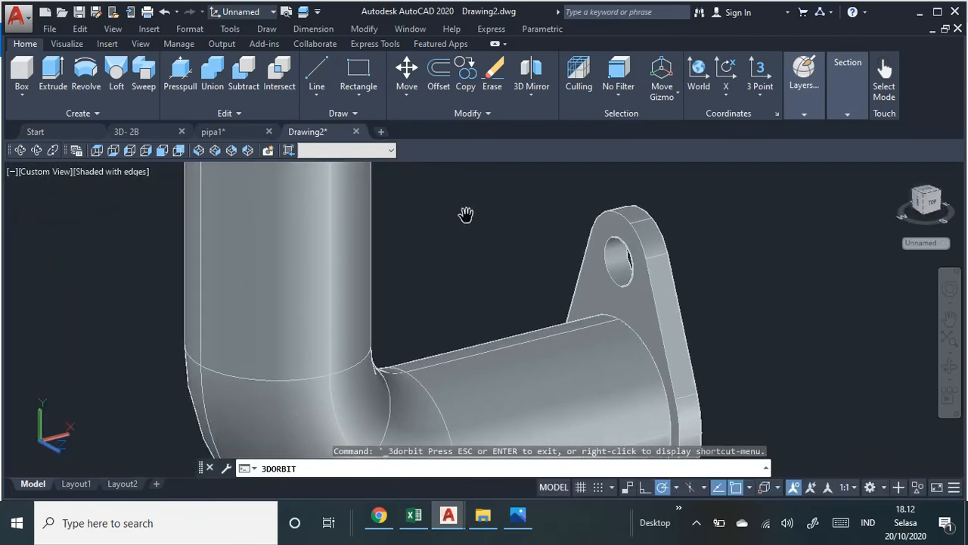
{"action": "left_click", "coordinate": [519, 517]}
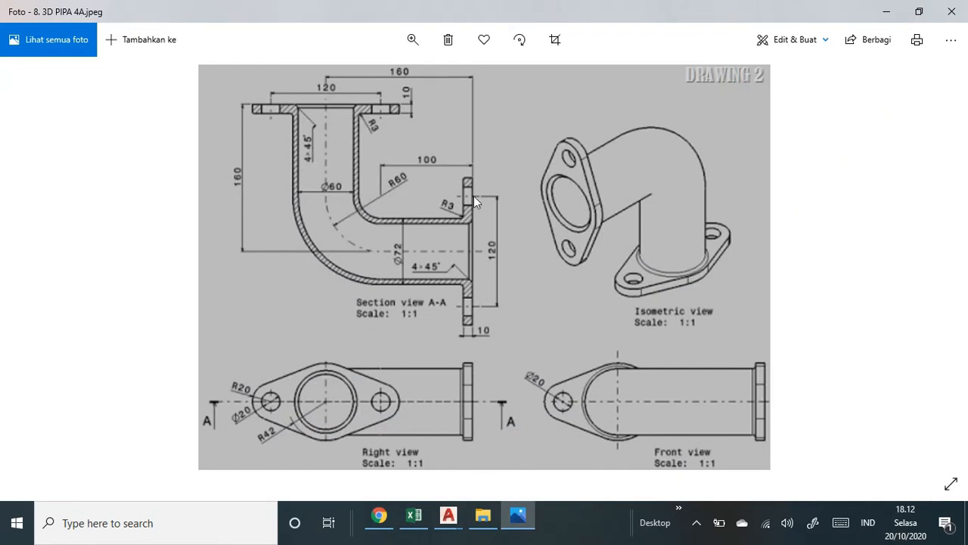
{"action": "scroll", "coordinate": [473, 196], "scroll_direction": "up", "scroll_amount": 2}
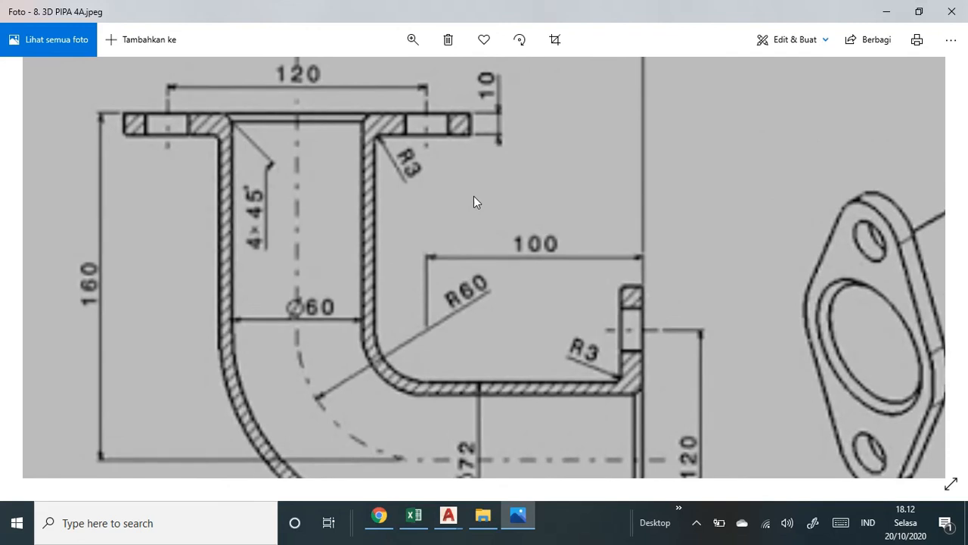
{"action": "scroll", "coordinate": [424, 165], "scroll_direction": "down", "scroll_amount": 3, "text": "ctrl"}
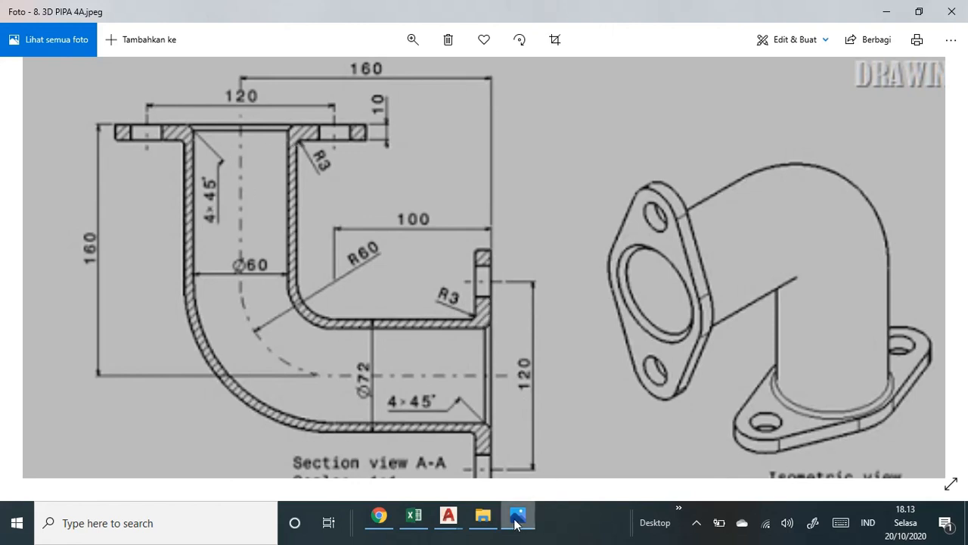
{"action": "left_click", "coordinate": [451, 517]}
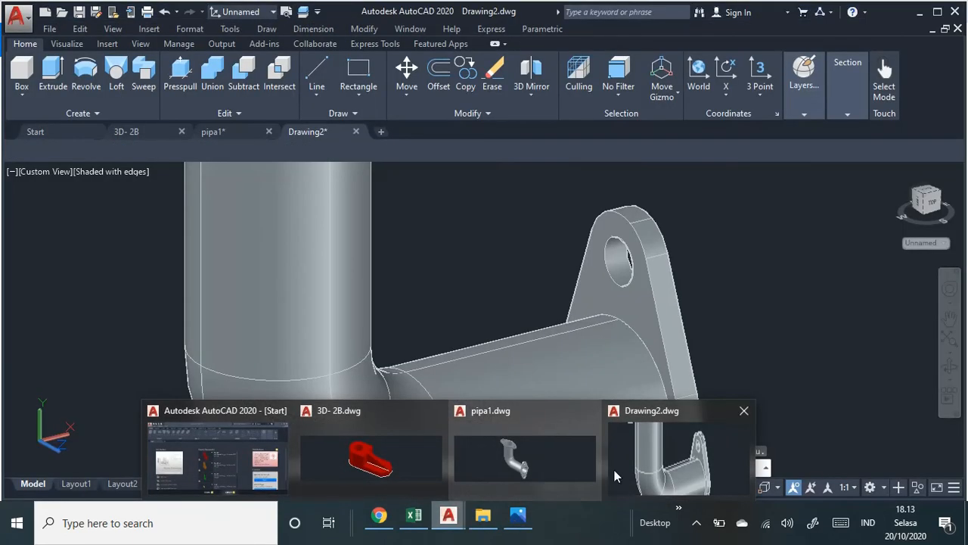
{"action": "left_click", "coordinate": [674, 457]}
Try to fillet the horizontal pipe's outer end edge where it meets the upright flange with radius 3.
{"action": "left_click_drag", "start_coordinate": [589, 304], "coordinate": [492, 230]}
{"action": "left_click", "coordinate": [237, 116]}
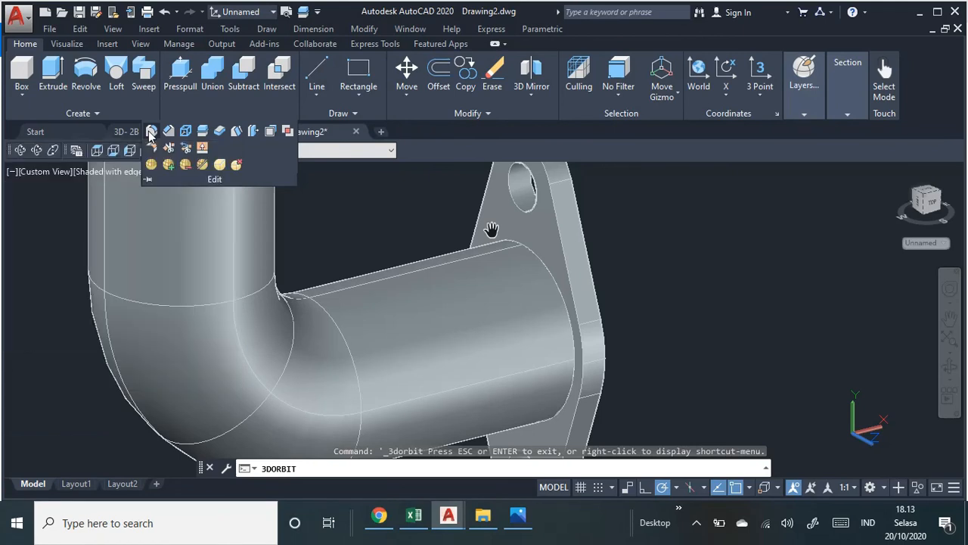
{"action": "left_click", "coordinate": [150, 132]}
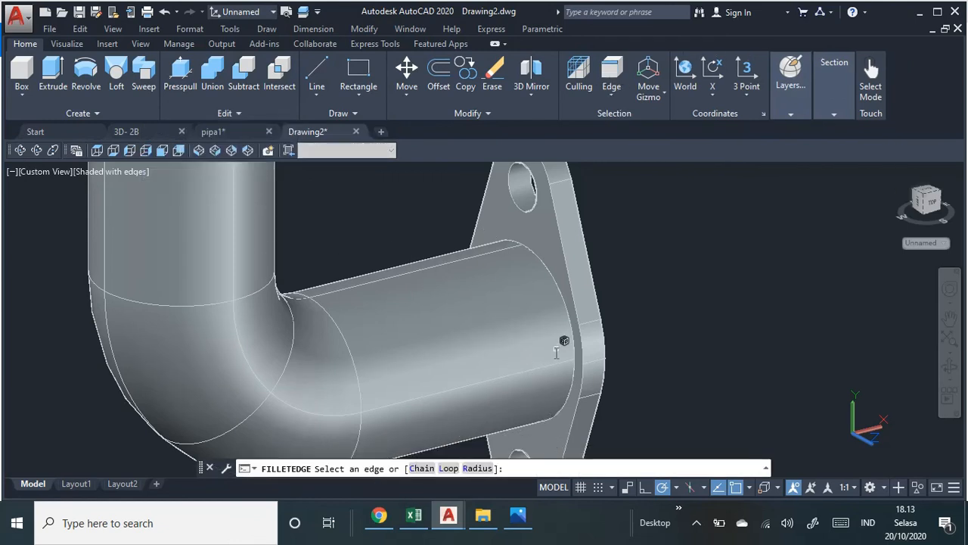
{"action": "left_click", "coordinate": [478, 468]}
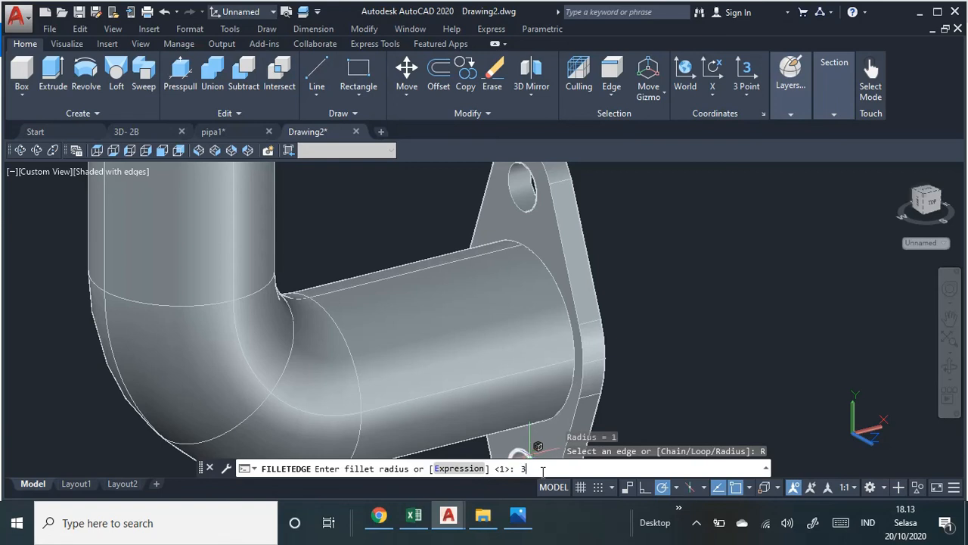
{"action": "type", "text": "3"}
{"action": "key", "text": "Return"}
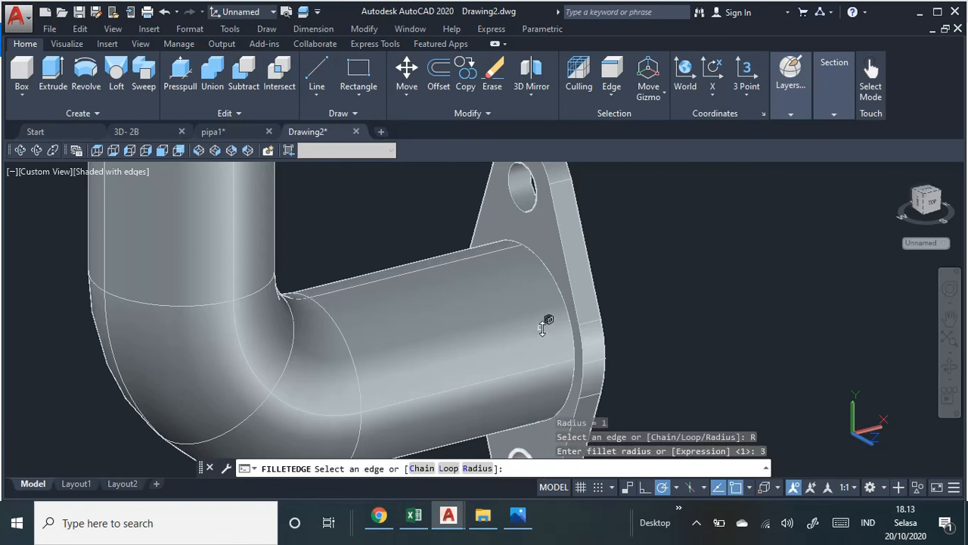
{"action": "left_click", "coordinate": [556, 280]}
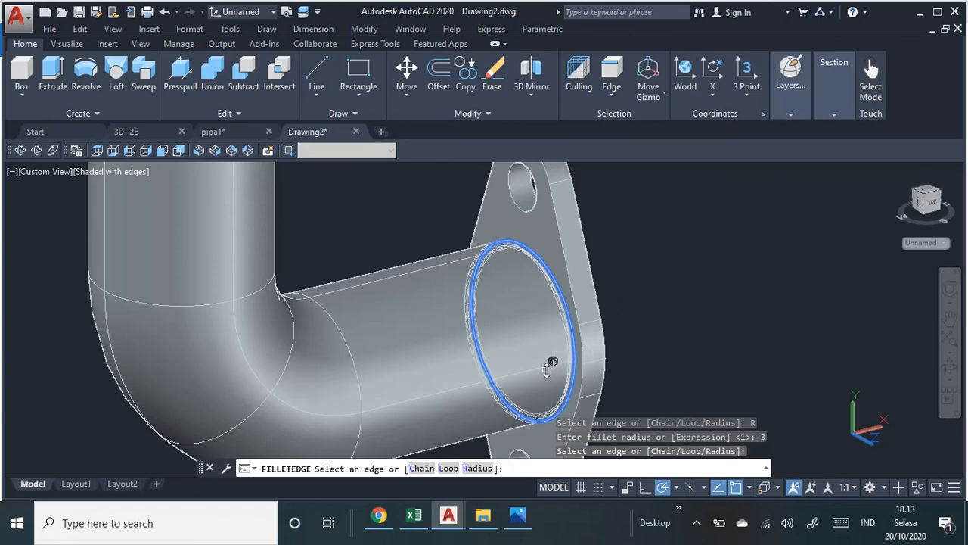
{"action": "key", "text": "Return"}
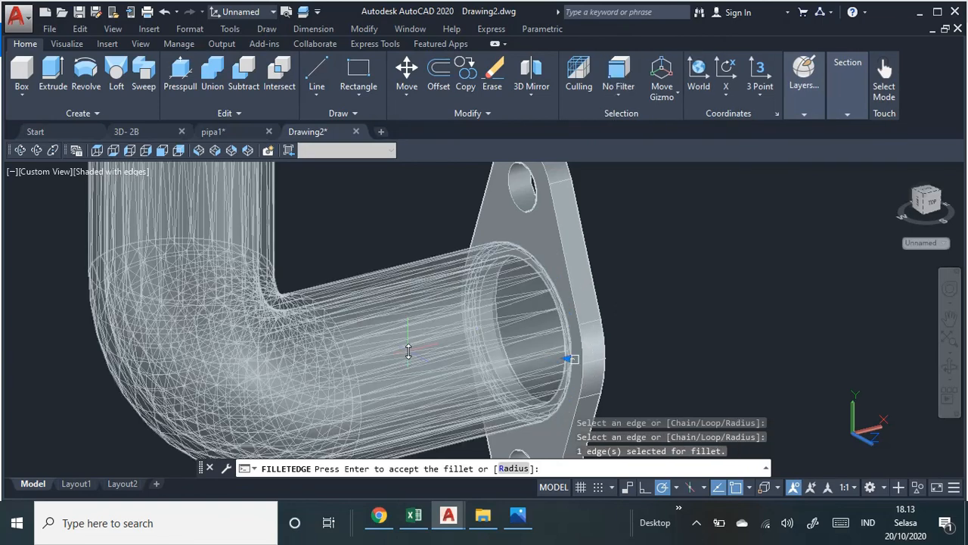
{"action": "key", "text": "Return"}
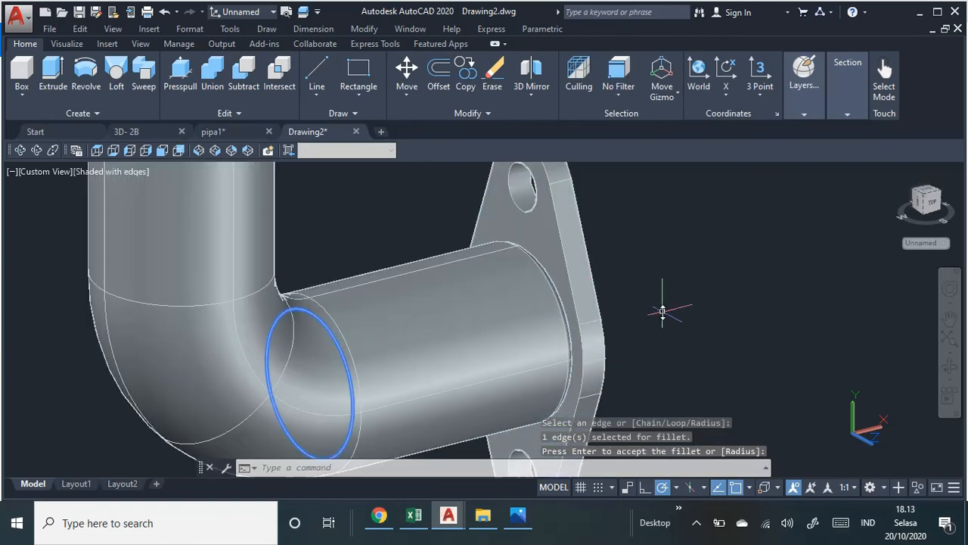
Inspect the fillet at the joint between the horizontal pipe and upright flange up close, and undo it.
{"action": "scroll", "coordinate": [663, 311], "scroll_direction": "up", "scroll_amount": 4}
{"action": "scroll", "coordinate": [668, 311], "scroll_direction": "down", "scroll_amount": 5}
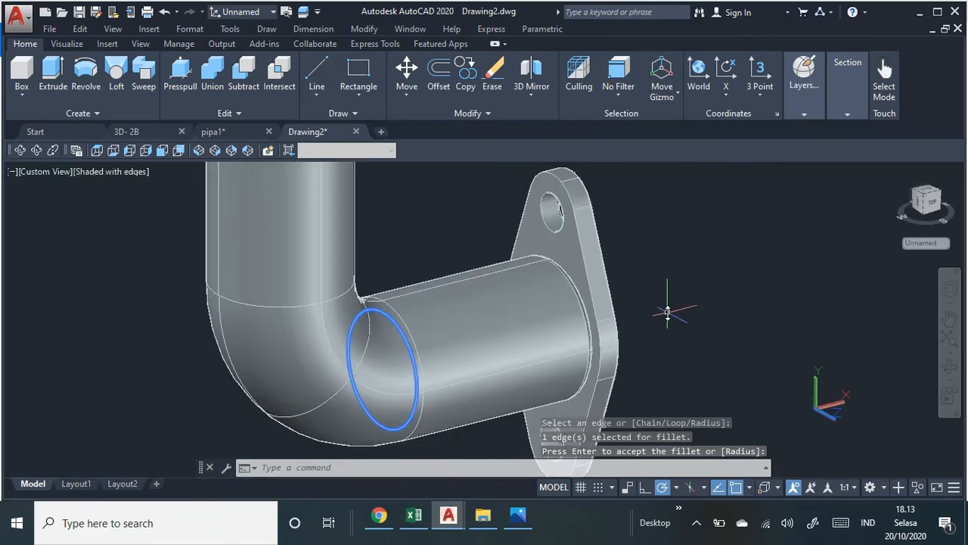
{"action": "scroll", "coordinate": [625, 324], "scroll_direction": "up", "scroll_amount": 5}
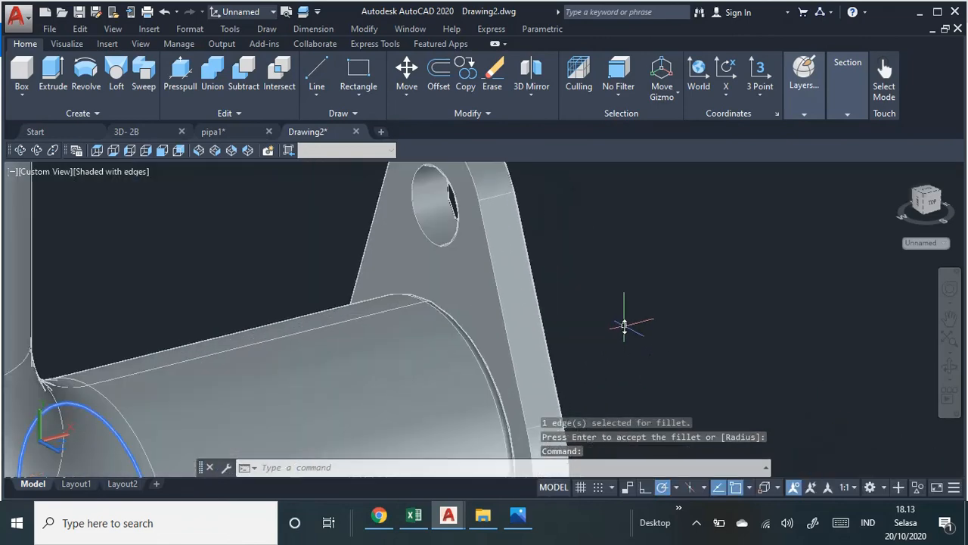
{"action": "scroll", "coordinate": [622, 324], "scroll_direction": "down", "scroll_amount": 2}
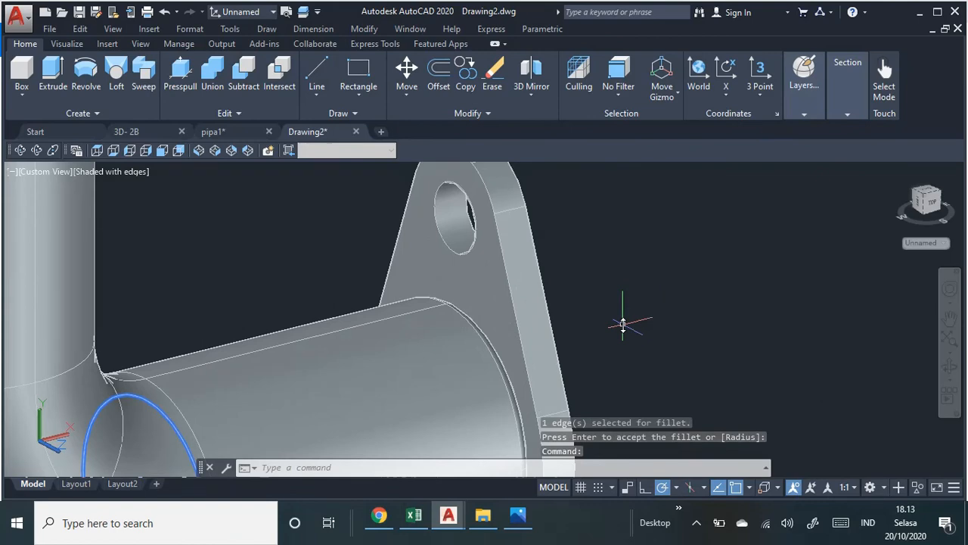
{"action": "scroll", "coordinate": [623, 325], "scroll_direction": "down", "scroll_amount": 3}
{"action": "scroll", "coordinate": [622, 324], "scroll_direction": "up", "scroll_amount": 5}
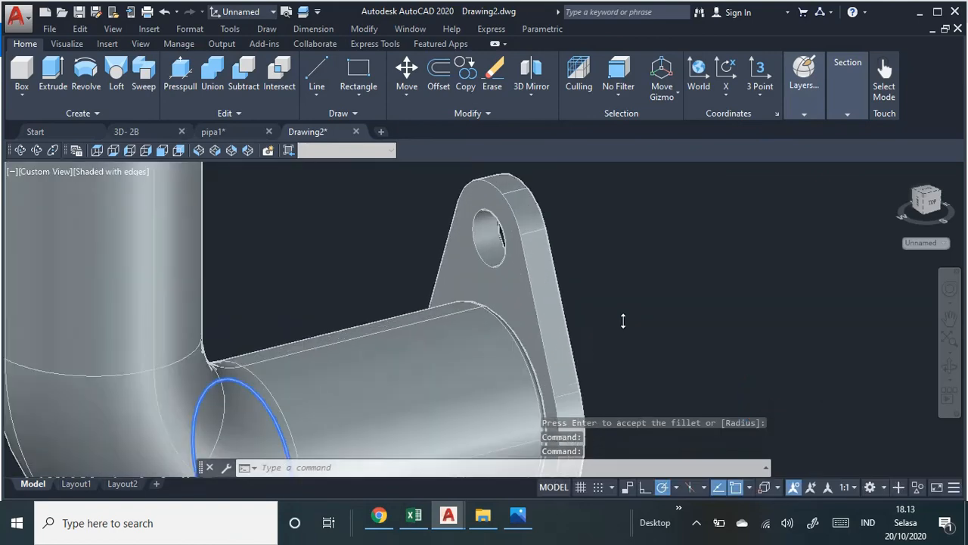
{"action": "left_click", "coordinate": [165, 12]}
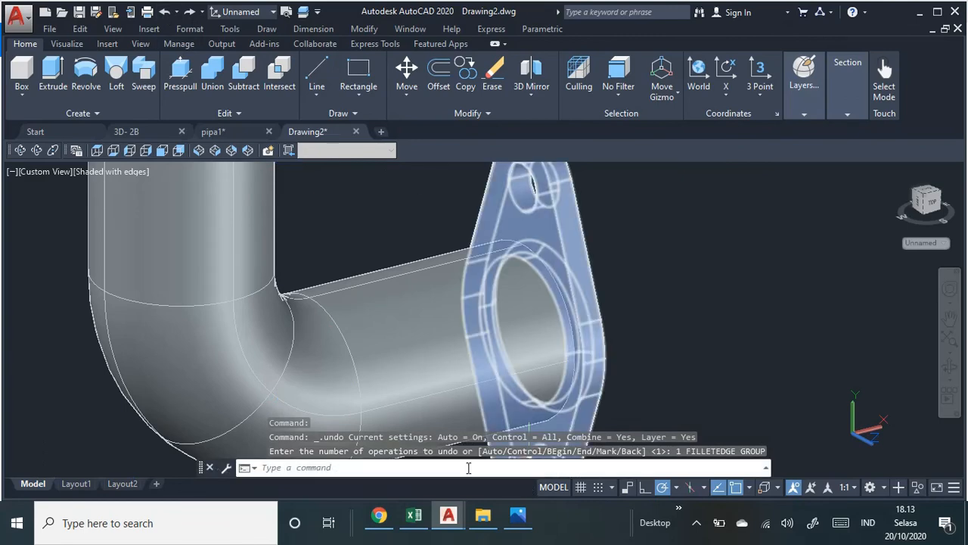
Fillet the horizontal pipe's outer end edge where it meets the upright flange with radius 3.
{"action": "left_click", "coordinate": [230, 113]}
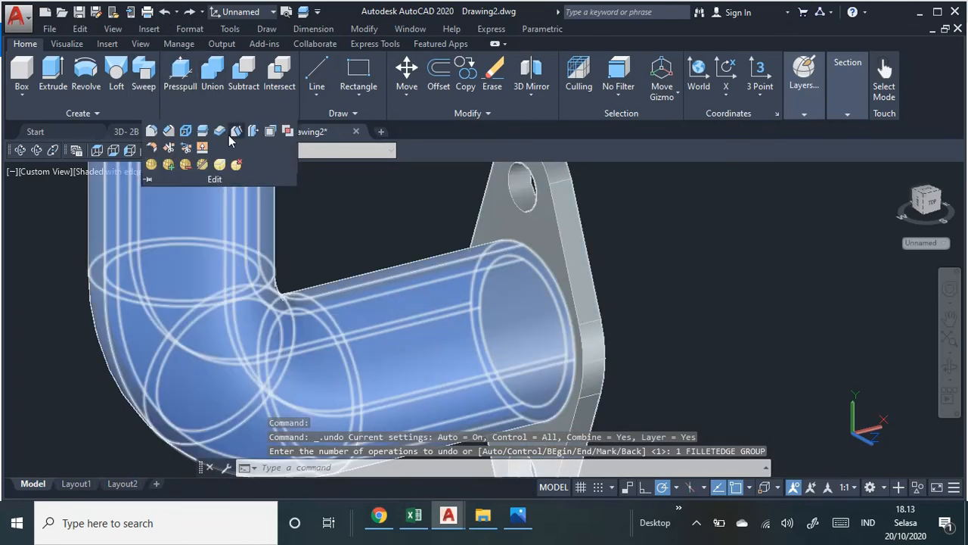
{"action": "left_click", "coordinate": [154, 134]}
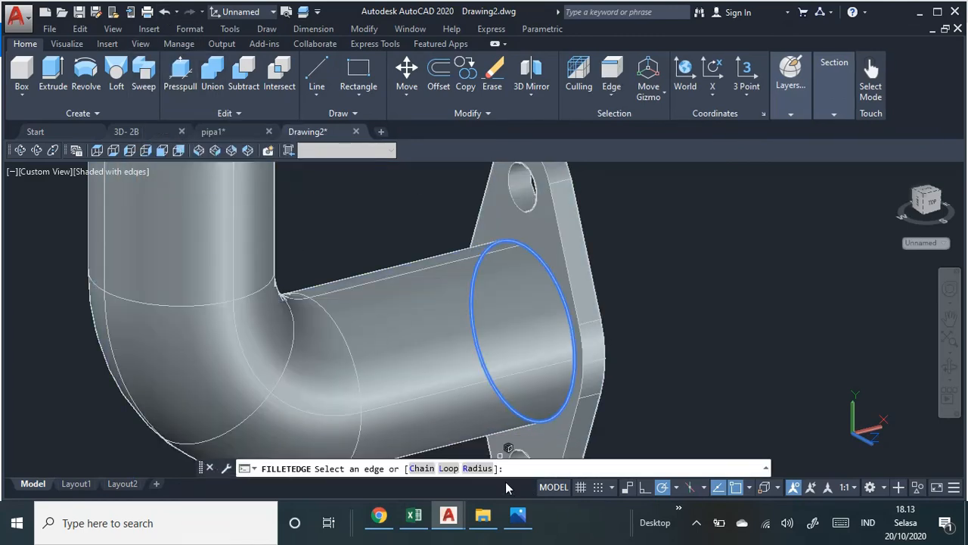
{"action": "scroll", "coordinate": [566, 277], "scroll_direction": "up", "scroll_amount": 2}
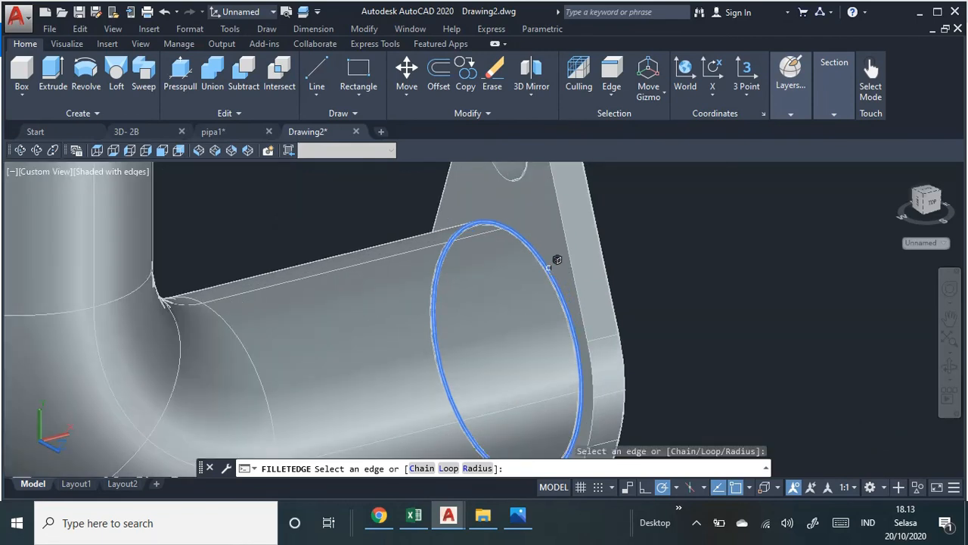
{"action": "left_click", "coordinate": [478, 469]}
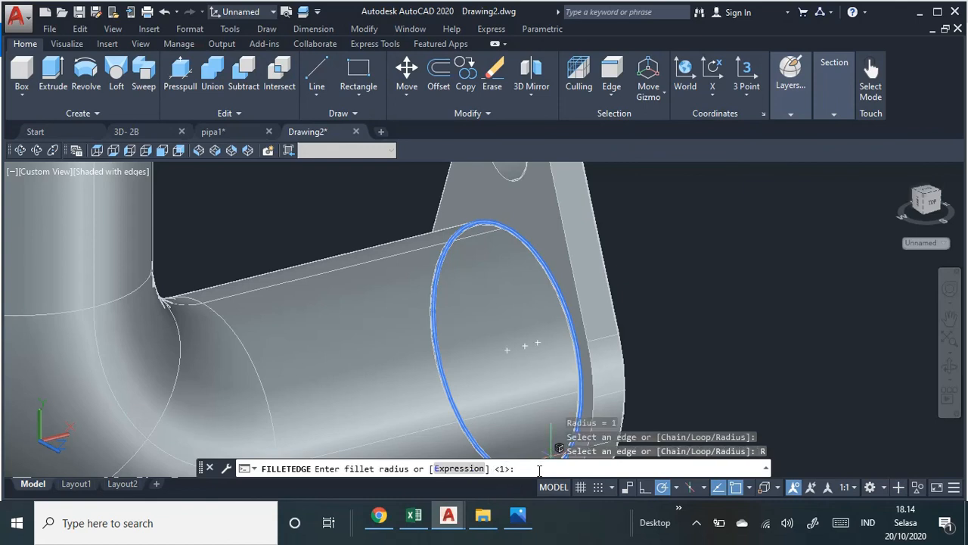
{"action": "type", "text": "3"}
{"action": "key", "text": "Return"}
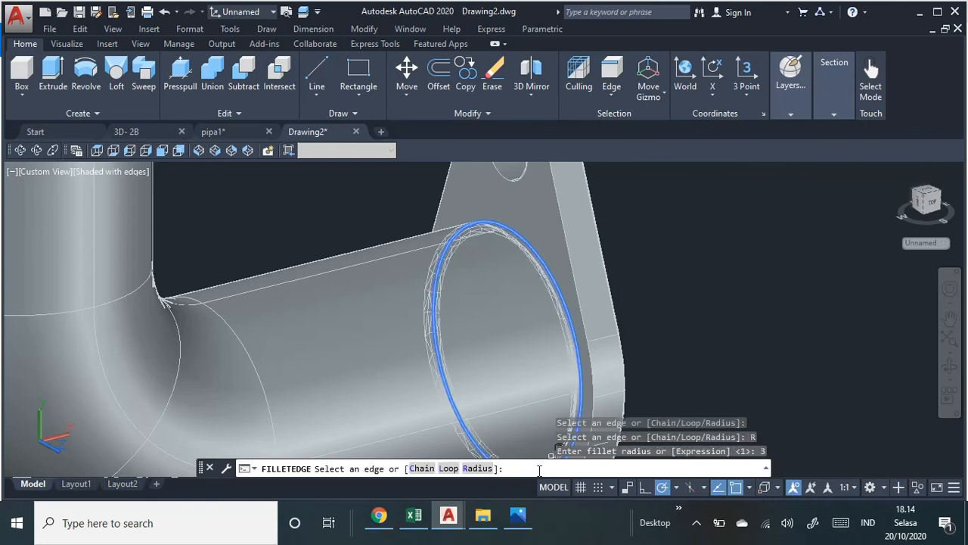
{"action": "left_click", "coordinate": [580, 363]}
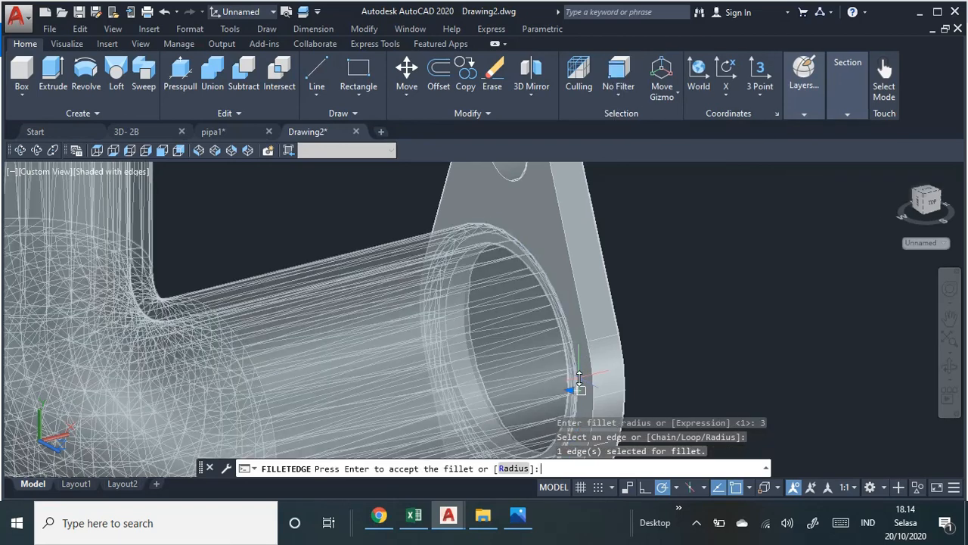
{"action": "key", "text": "Return"}
{"action": "scroll", "coordinate": [579, 317], "scroll_direction": "down", "scroll_amount": 4}
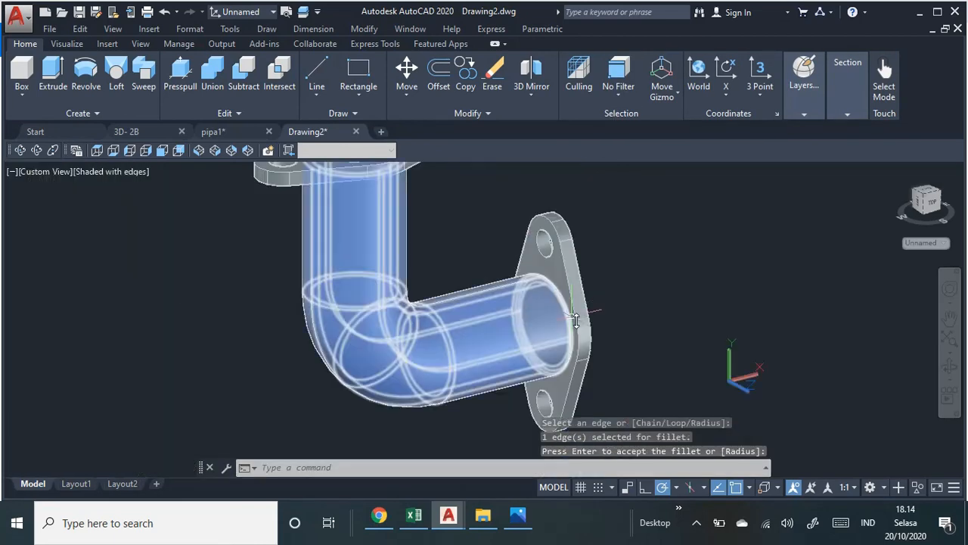
{"action": "middle_click_drag", "start_coordinate": [630, 324], "coordinate": [631, 330]}
{"action": "key", "text": "Return"}
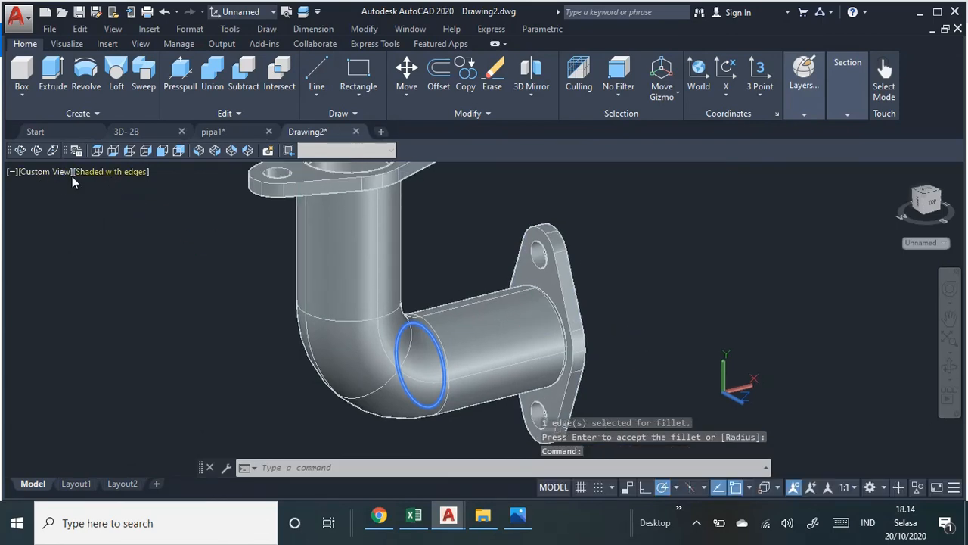
Fillet the vertical pipe's outer end edge on the underside of the horizontal flange with radius 3.
{"action": "middle_click_drag", "start_coordinate": [175, 382], "coordinate": [343, 276], "text": "shift"}
{"action": "scroll", "coordinate": [409, 292], "scroll_direction": "up", "scroll_amount": 6}
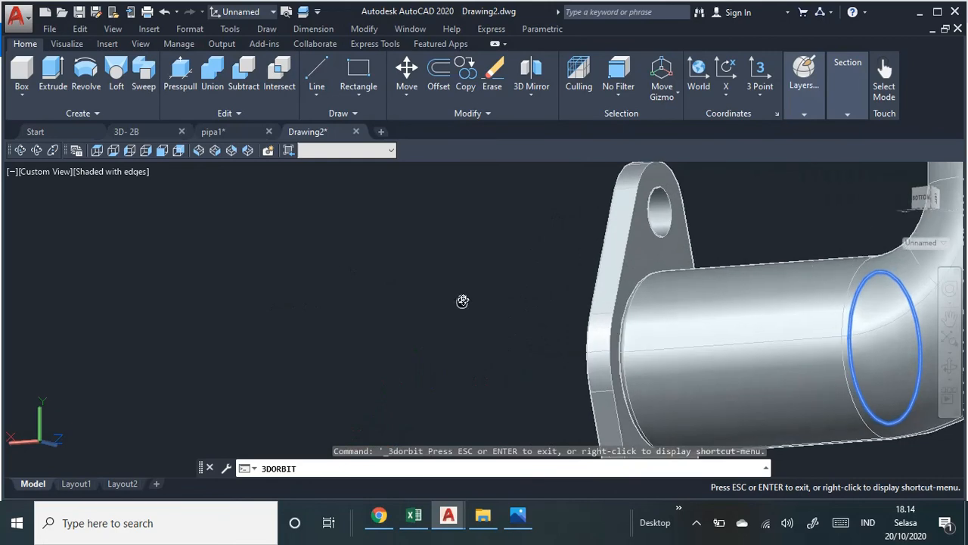
{"action": "middle_click_drag", "start_coordinate": [460, 300], "coordinate": [202, 257]}
{"action": "scroll", "coordinate": [336, 280], "scroll_direction": "down", "scroll_amount": 6}
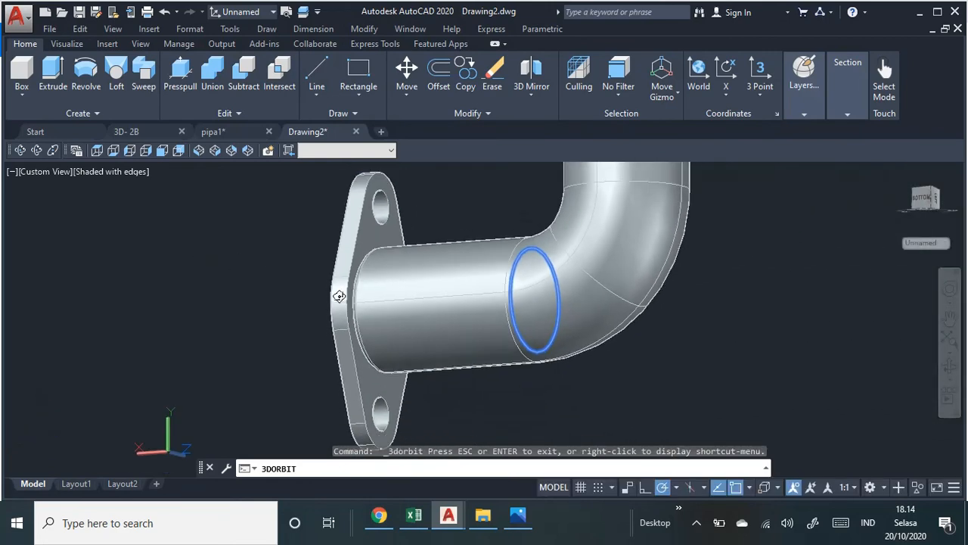
{"action": "middle_click_drag", "start_coordinate": [343, 294], "coordinate": [355, 485], "text": "shift"}
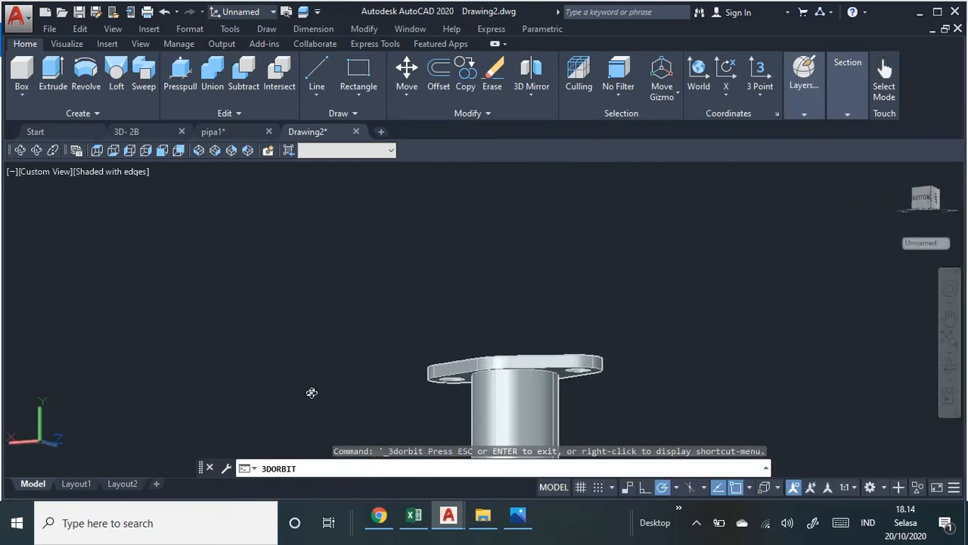
{"action": "middle_click_drag", "start_coordinate": [32, 173], "coordinate": [549, 371], "text": "shift"}
{"action": "scroll", "coordinate": [550, 370], "scroll_direction": "up", "scroll_amount": 2}
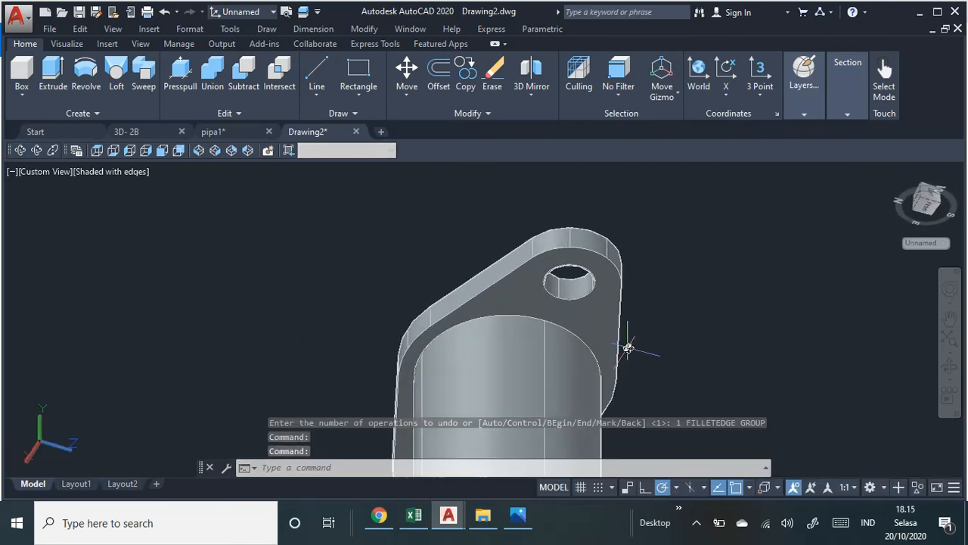
{"action": "scroll", "coordinate": [628, 348], "scroll_direction": "up", "scroll_amount": 3}
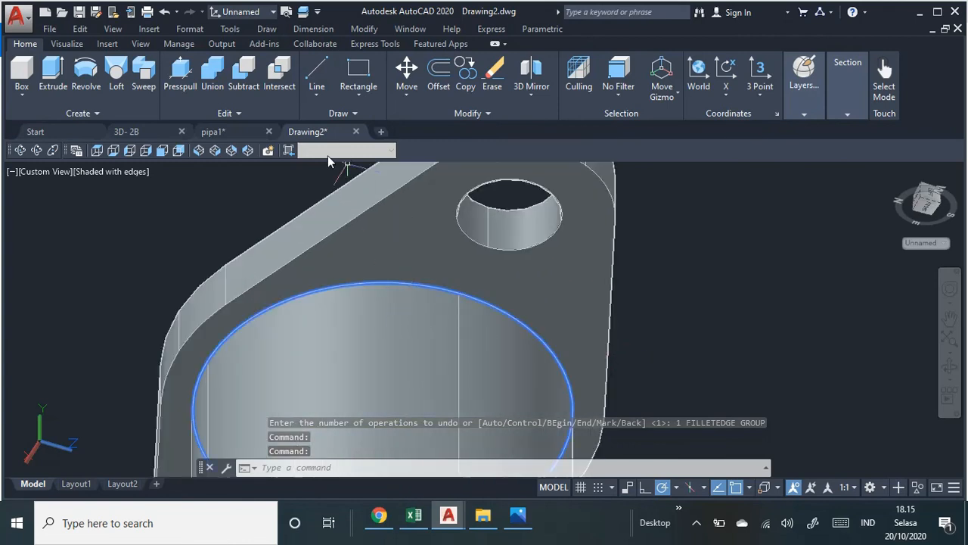
{"action": "left_click", "coordinate": [239, 114]}
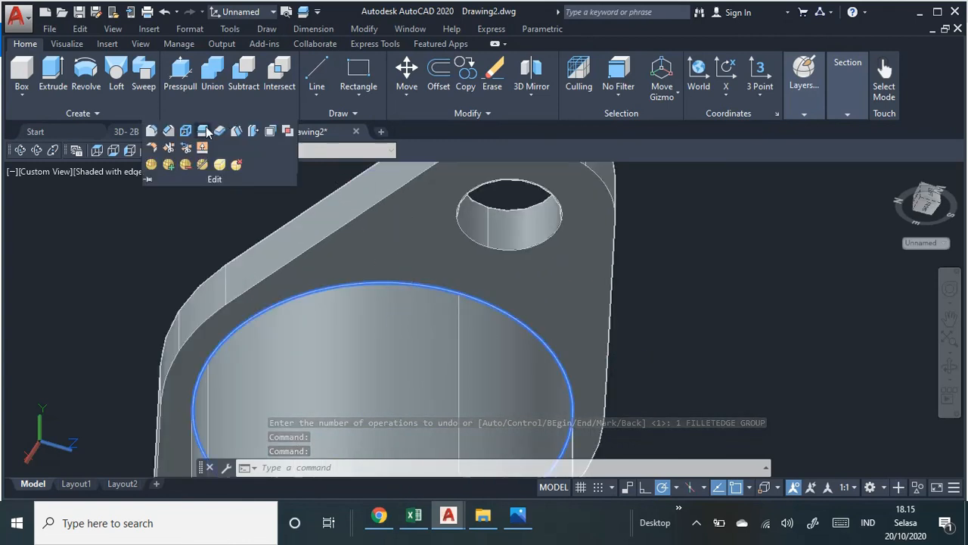
{"action": "left_click", "coordinate": [150, 131]}
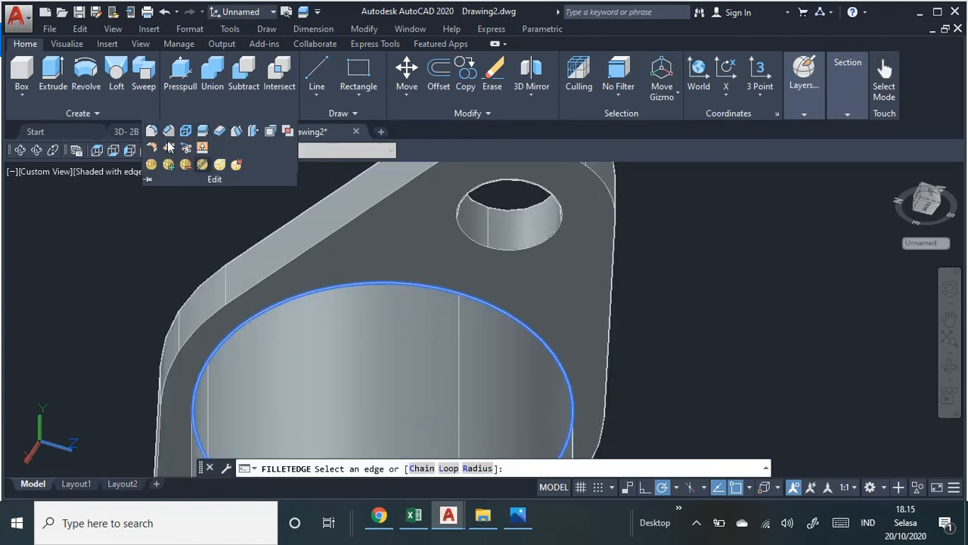
{"action": "left_click", "coordinate": [430, 287]}
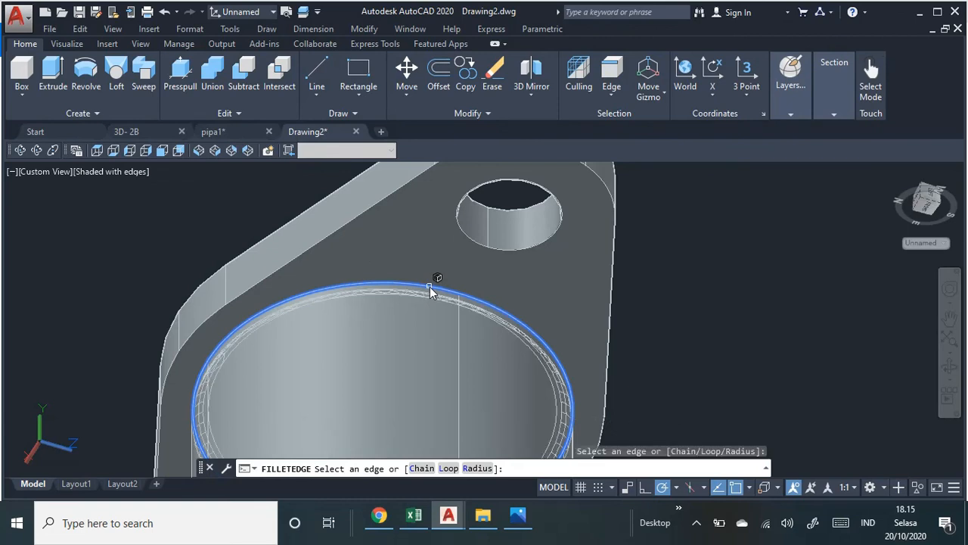
{"action": "left_click", "coordinate": [477, 468]}
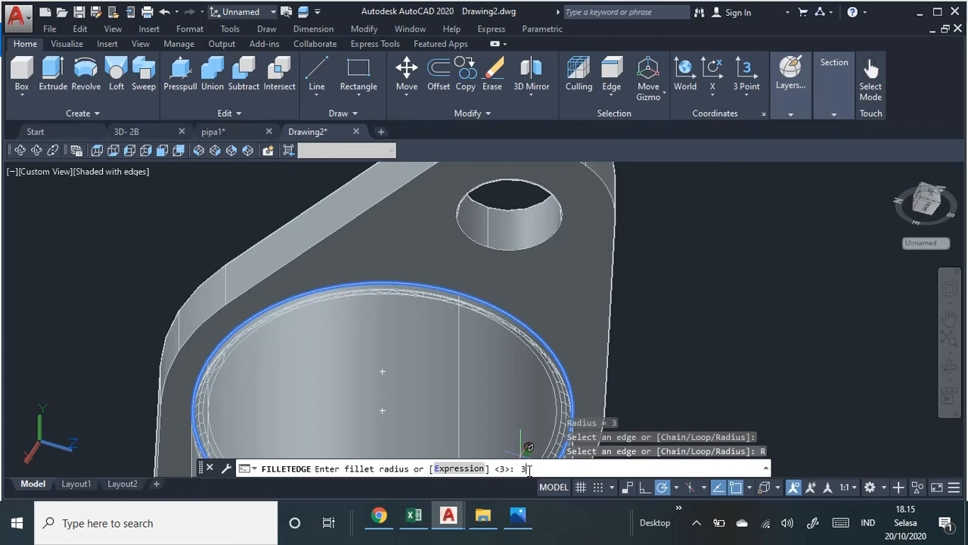
{"action": "key", "text": "Return"}
{"action": "key", "text": "Return"}
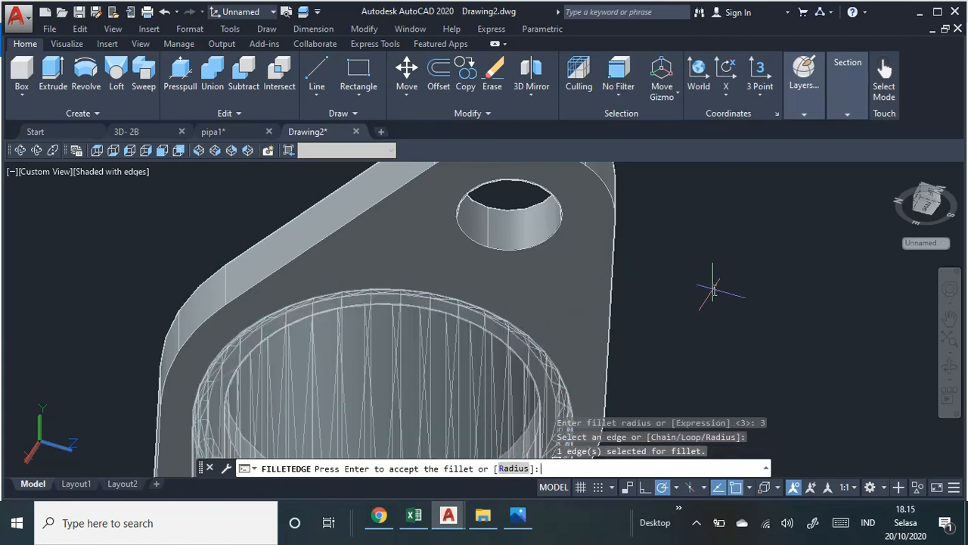
{"action": "key", "text": "Return"}
Inspect the fillet under the horizontal flange up close and examine the elbow from several angles.
{"action": "scroll", "coordinate": [480, 275], "scroll_direction": "up", "scroll_amount": 5}
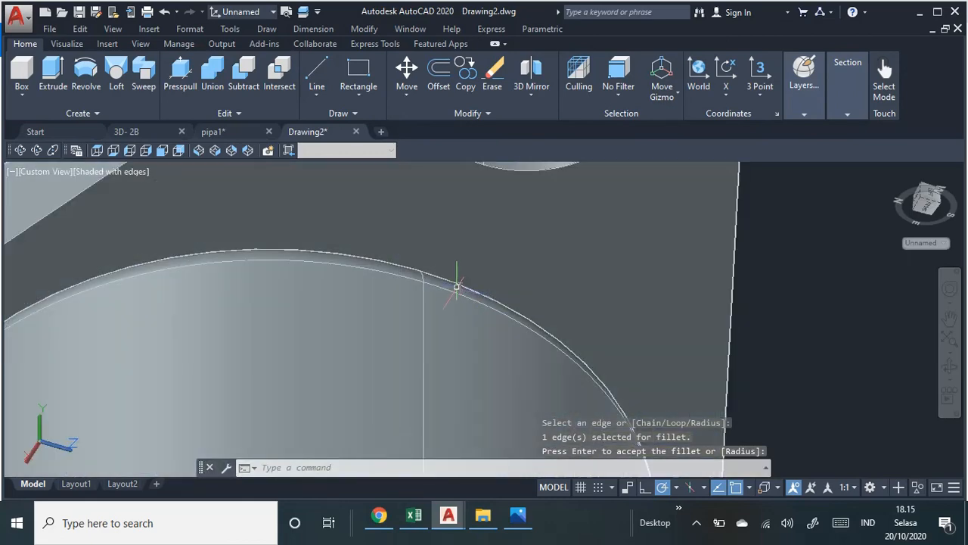
{"action": "scroll", "coordinate": [557, 286], "scroll_direction": "down", "scroll_amount": 6}
{"action": "middle_click_drag", "start_coordinate": [655, 365], "coordinate": [636, 294]}
{"action": "left_click", "coordinate": [21, 151]}
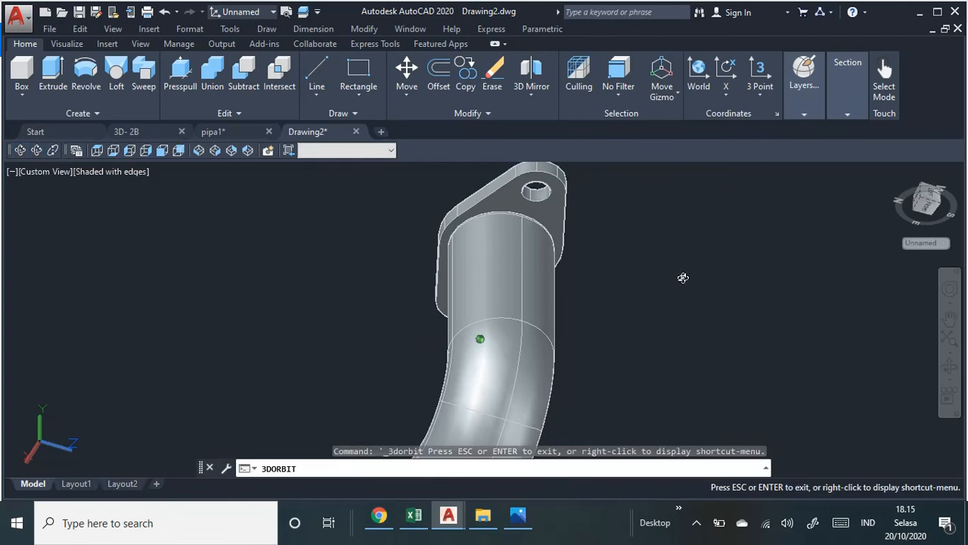
{"action": "left_click_drag", "start_coordinate": [683, 278], "coordinate": [486, 294]}
{"action": "left_click_drag", "start_coordinate": [505, 259], "coordinate": [510, 299]}
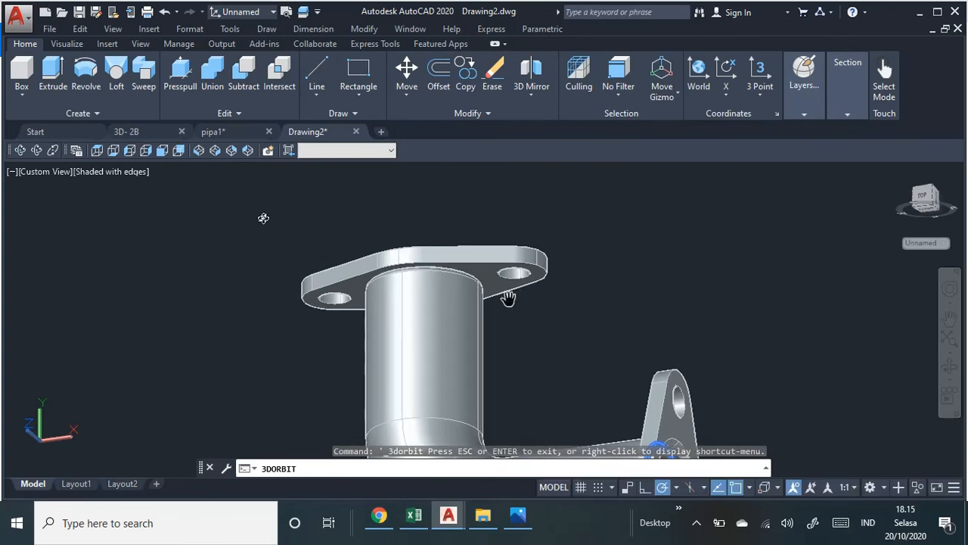
{"action": "left_click_drag", "start_coordinate": [439, 210], "coordinate": [617, 225]}
{"action": "key", "text": "Escape"}
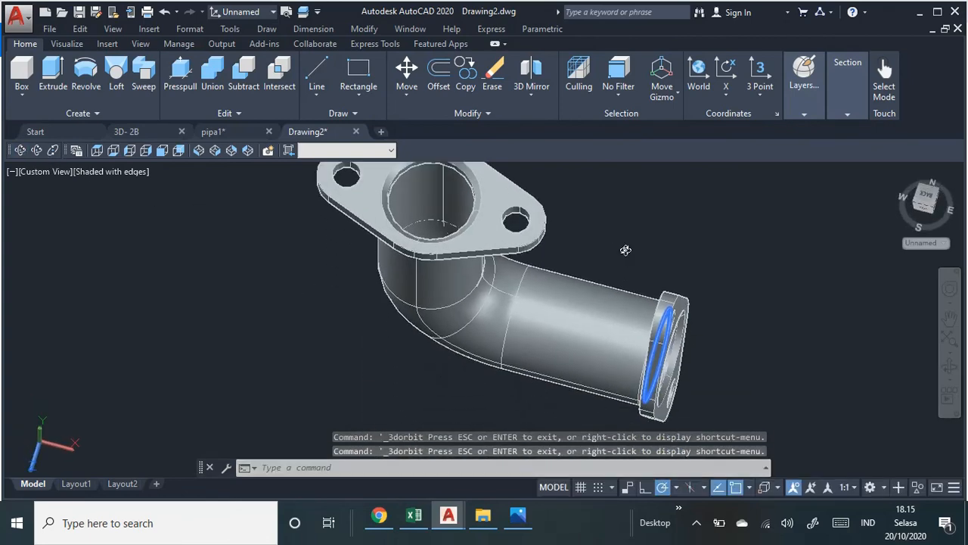
{"action": "middle_click_drag", "start_coordinate": [708, 303], "coordinate": [633, 303]}
{"action": "scroll", "coordinate": [603, 304], "scroll_direction": "up", "scroll_amount": 2}
{"action": "scroll", "coordinate": [604, 301], "scroll_direction": "down", "scroll_amount": 5}
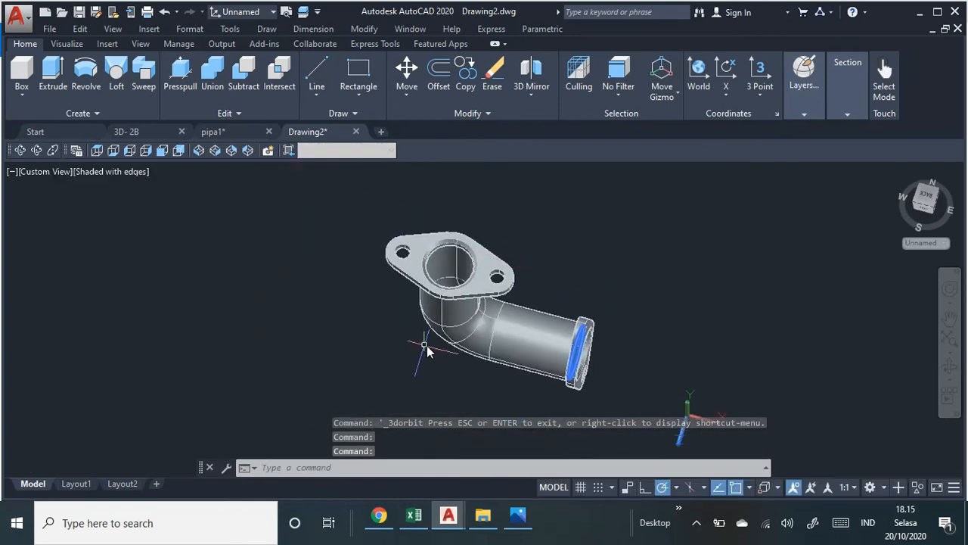
Union the pipe elbow and both flanges into a single solid.
{"action": "middle_click_drag", "start_coordinate": [396, 350], "coordinate": [385, 176], "text": "shift"}
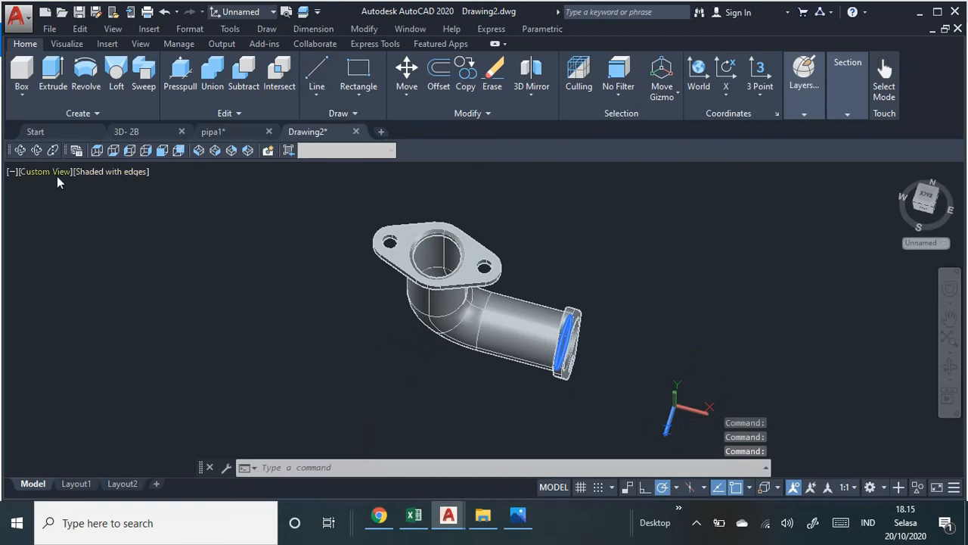
{"action": "middle_click_drag", "start_coordinate": [34, 167], "coordinate": [389, 276], "text": "shift"}
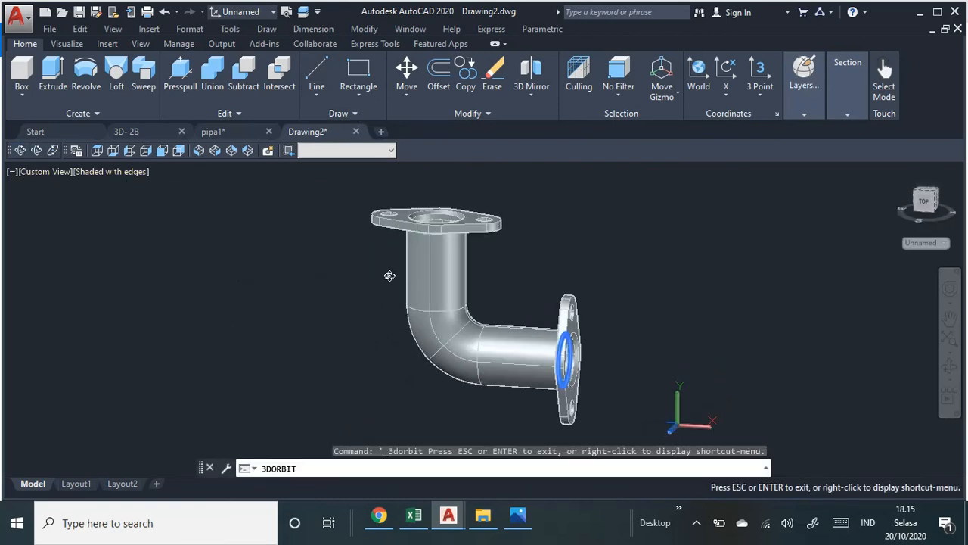
{"action": "left_click", "coordinate": [215, 78]}
{"action": "left_click", "coordinate": [335, 173]}
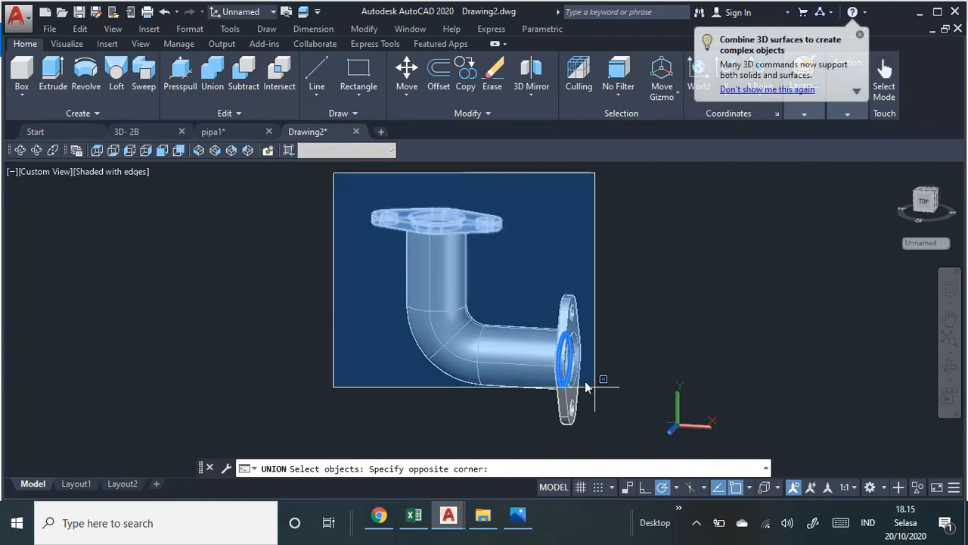
{"action": "left_click", "coordinate": [639, 443]}
{"action": "key", "text": "Return"}
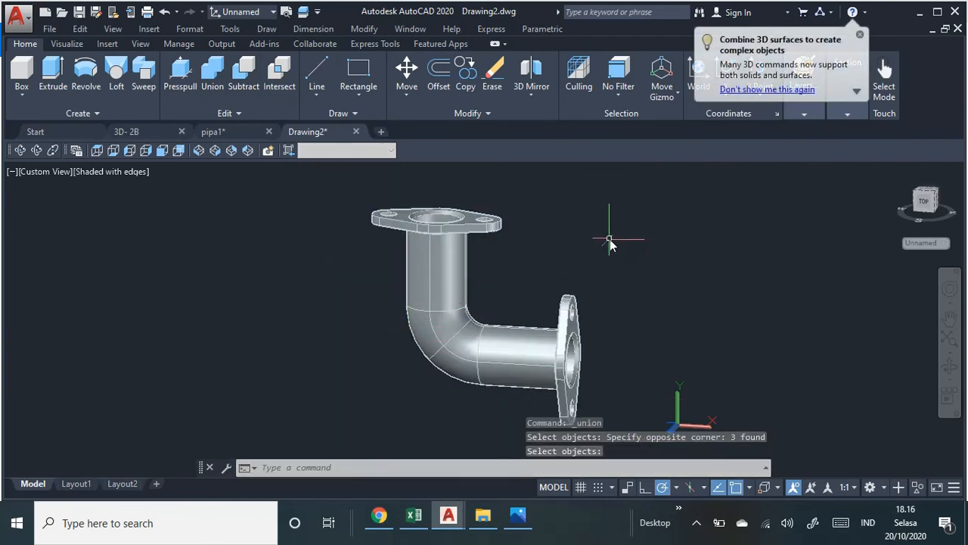
Display the model in the Shaded visual style without edges.
{"action": "left_click", "coordinate": [120, 176]}
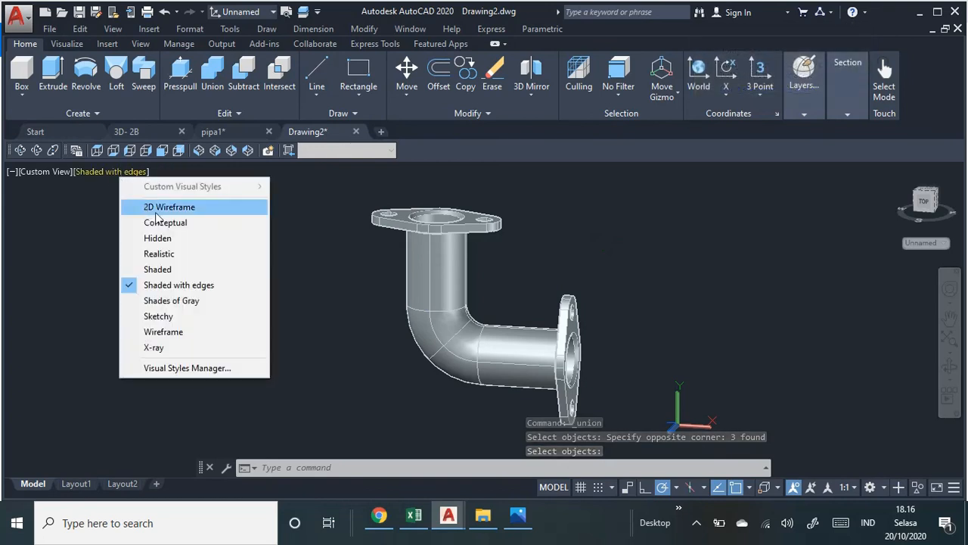
{"action": "left_click", "coordinate": [203, 270]}
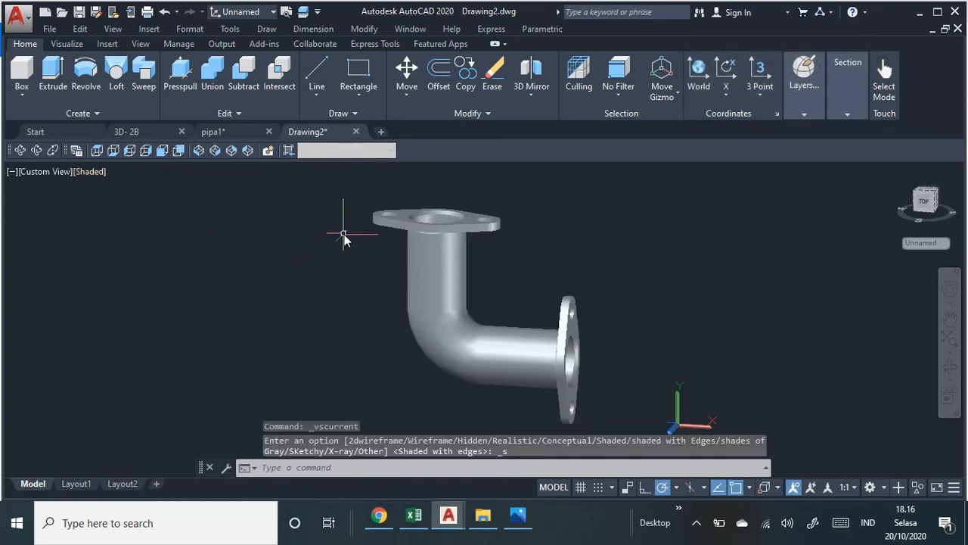
{"action": "mouse_move", "coordinate": [594, 224]}
{"action": "middle_mouse_down", "text": "shift"}
{"action": "mouse_move", "coordinate": [592, 242]}
{"action": "mouse_move", "coordinate": [591, 229]}
{"action": "middle_mouse_up", "text": "shift"}
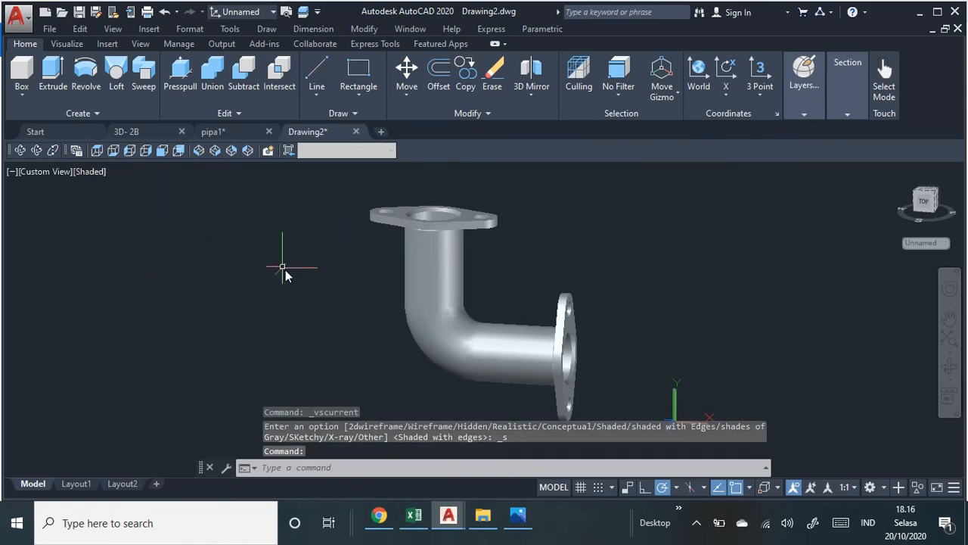
Examine the finished shaded elbow from all sides, including both flanges and their bores.
{"action": "left_click", "coordinate": [20, 150]}
{"action": "left_click_drag", "start_coordinate": [335, 201], "coordinate": [326, 272]}
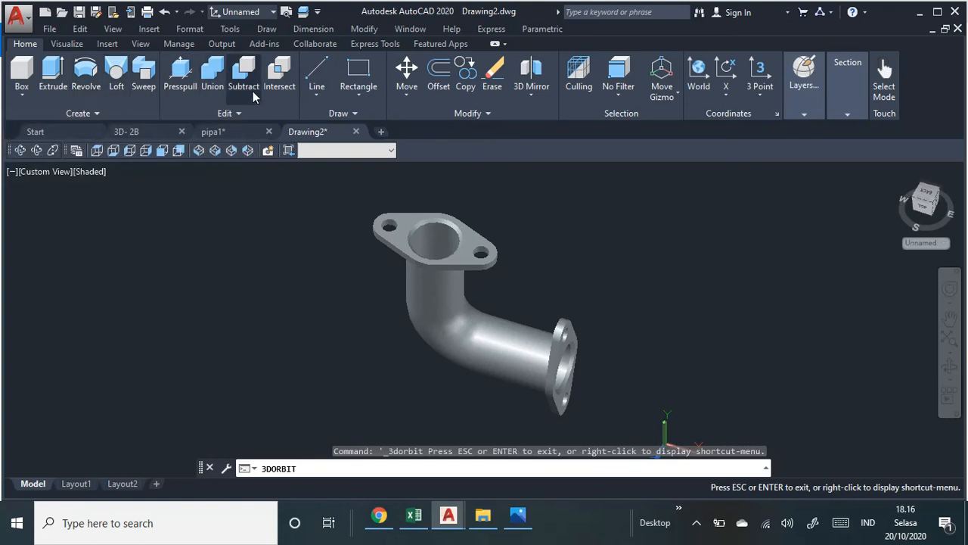
{"action": "left_click", "coordinate": [241, 113]}
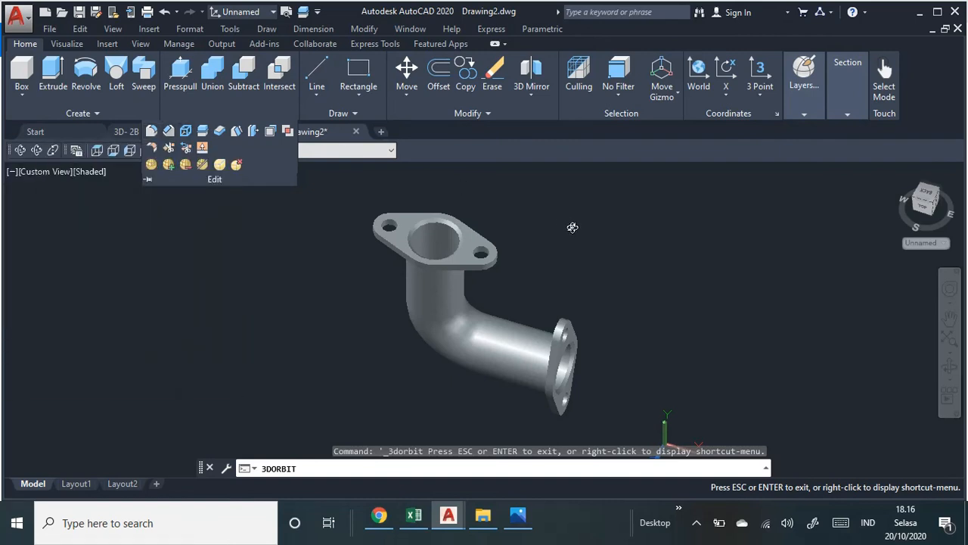
{"action": "left_click_drag", "start_coordinate": [616, 283], "coordinate": [558, 278]}
{"action": "middle_click_drag", "start_coordinate": [558, 278], "coordinate": [570, 284]}
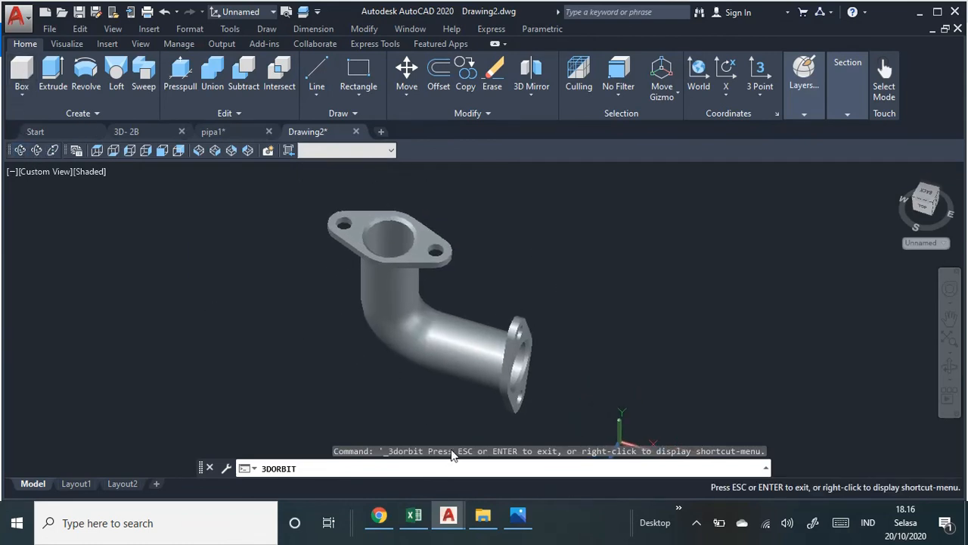
{"action": "left_click_drag", "start_coordinate": [393, 376], "coordinate": [562, 414]}
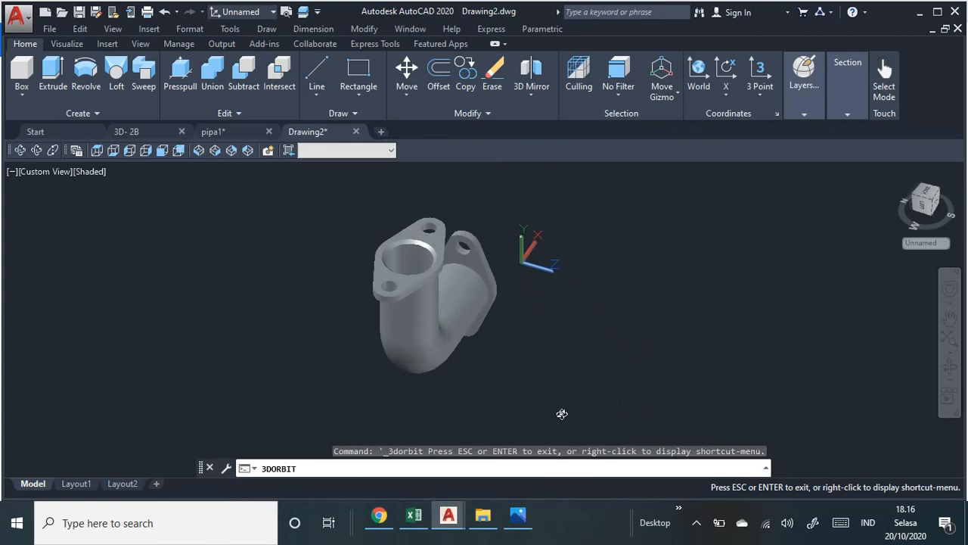
{"action": "left_click_drag", "start_coordinate": [339, 265], "coordinate": [282, 255]}
{"action": "left_click_drag", "start_coordinate": [575, 250], "coordinate": [539, 279]}
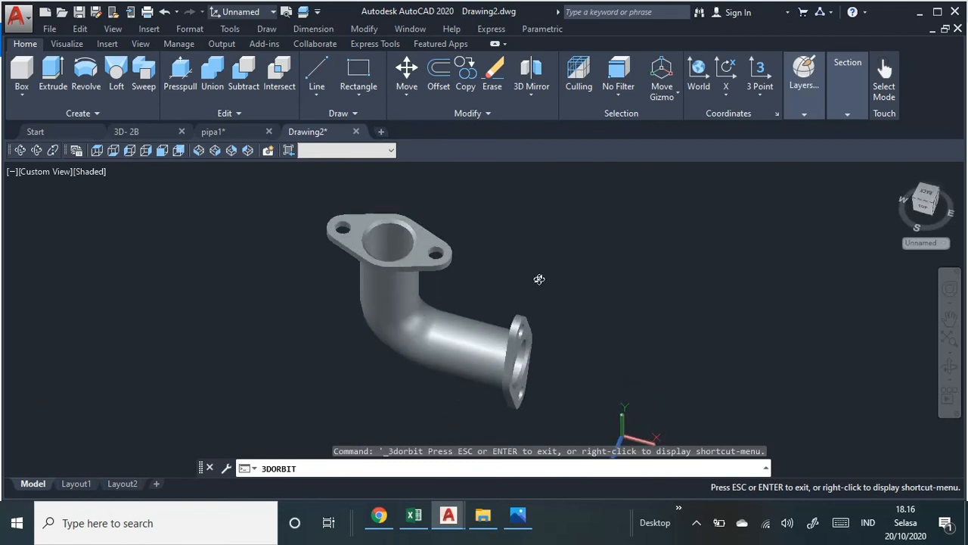